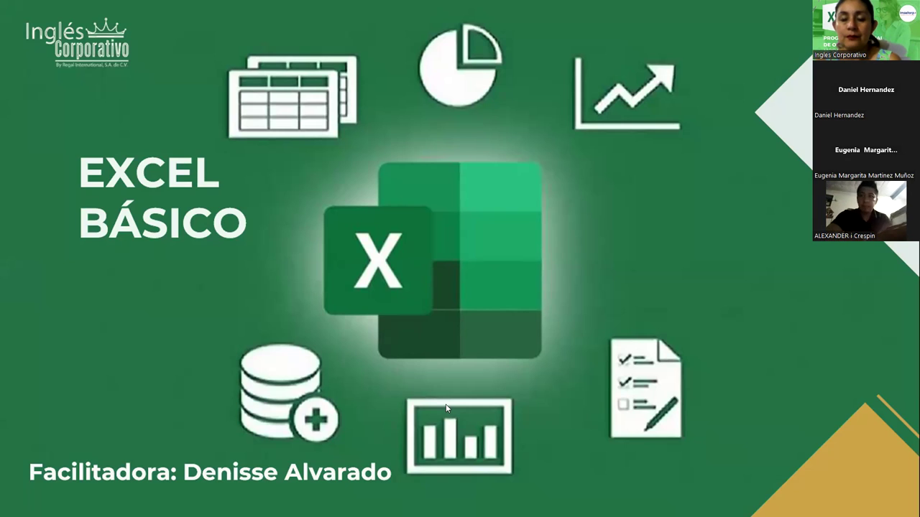
# Advance the slideshow past the Autofiltros section slide to the Objetivo slide
pyautogui.click(204, 295)
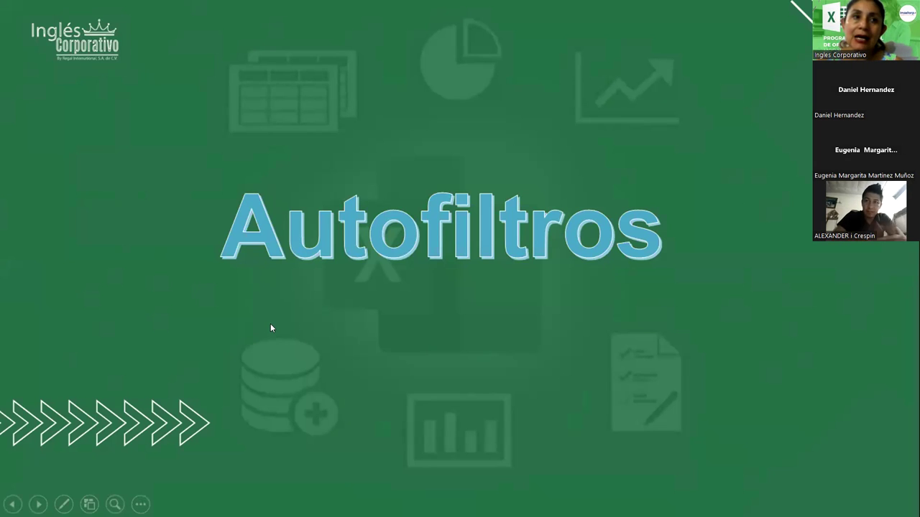
pyautogui.press('Right')
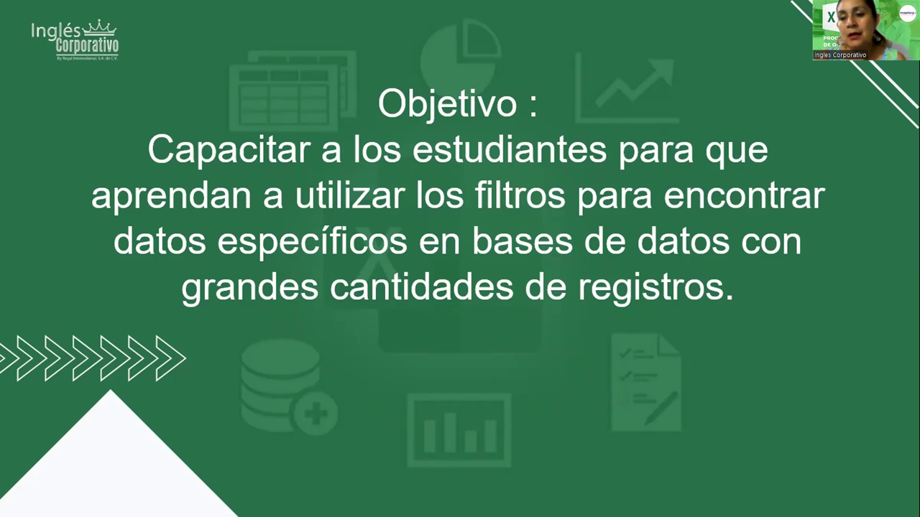
# Advance to the slide listing Inicio/Modificar, Insertar/tablas and key commands for filters
pyautogui.click(553, 311)
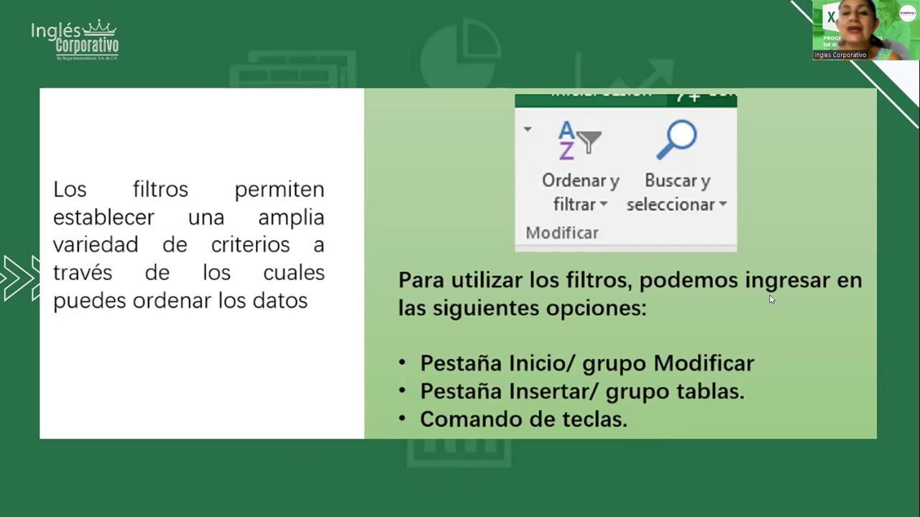
# Advance to the Filtros de selección slide about comparing a range against a criterion
pyautogui.click(770, 299)
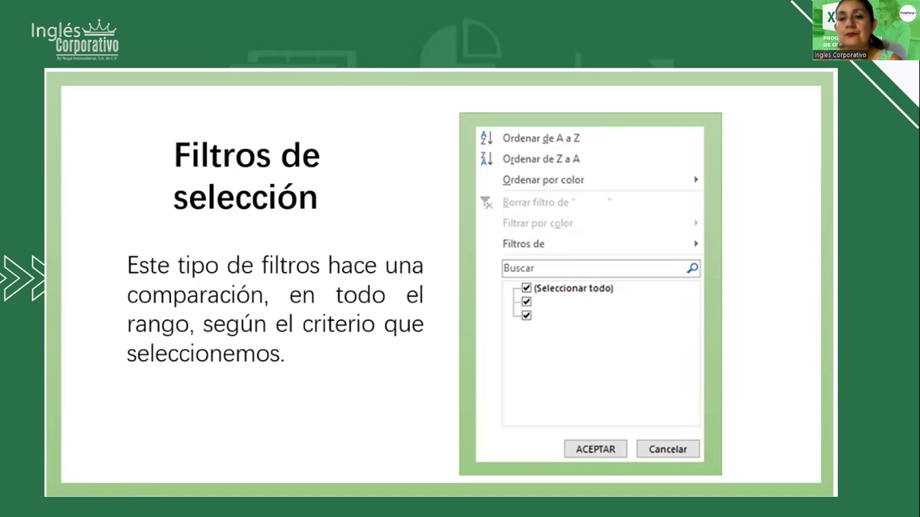
# Advance to the Filtros Personalizados slide comparing text and number filter options
pyautogui.click(444, 336)
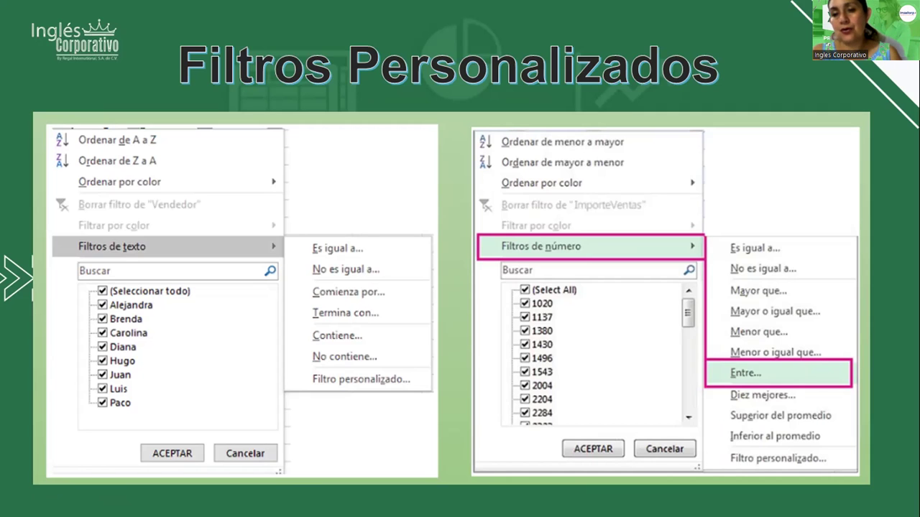
# End the presentation to return to the Filtros_01 workbook's employee table
pyautogui.click(476, 209)
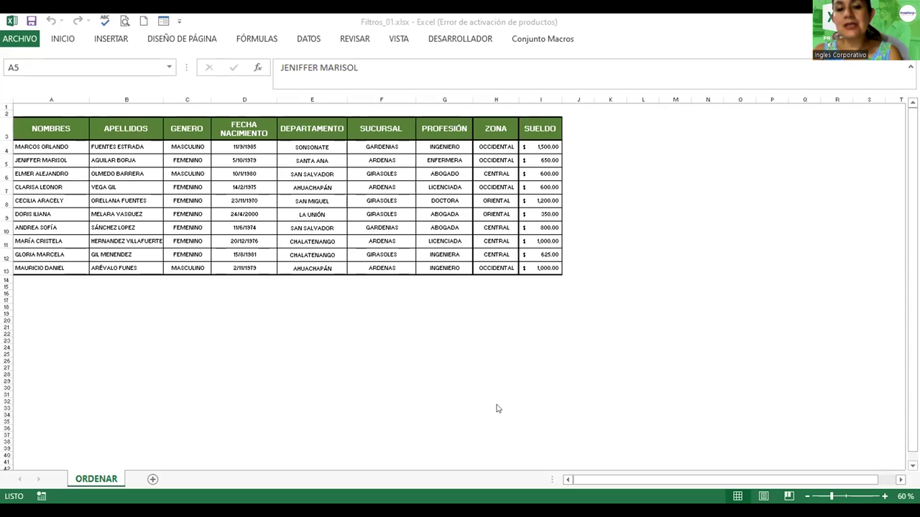
# Zoom the sheet in to 130% so the employee table is larger
pyautogui.click(435, 199)
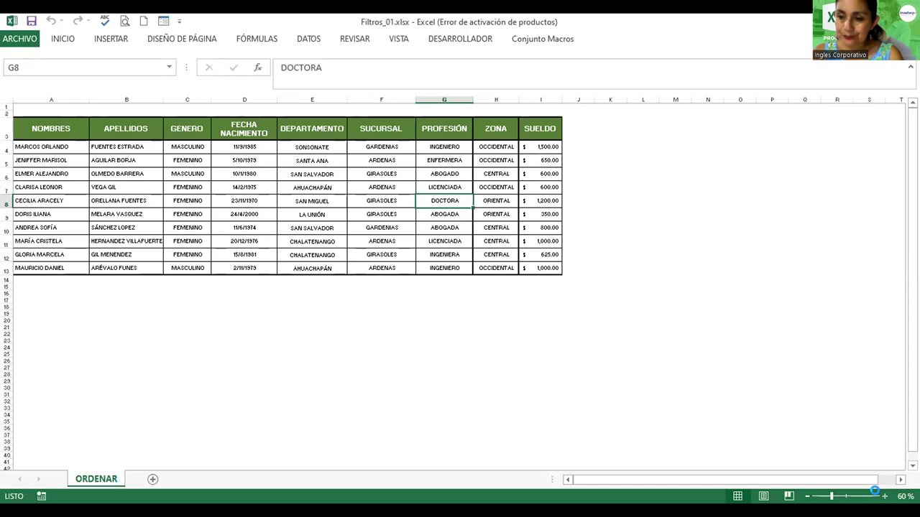
pyautogui.click(885, 496)
pyautogui.click(885, 497)
pyautogui.click(885, 497)
pyautogui.click(885, 497)
pyautogui.click(885, 497)
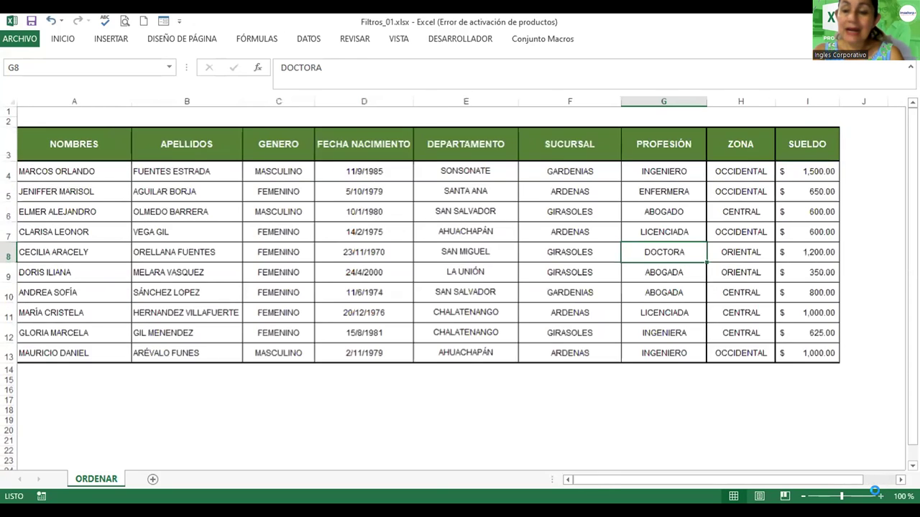
pyautogui.click(885, 497)
pyautogui.click(884, 497)
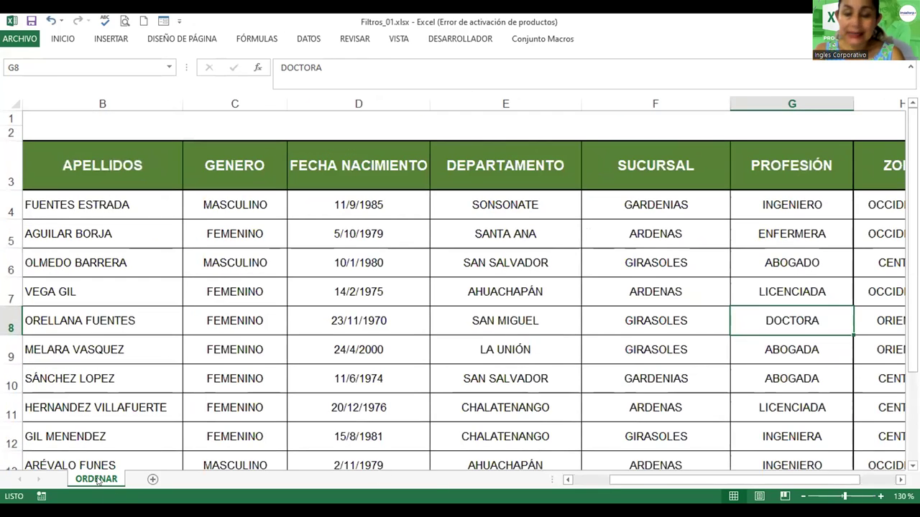
# Rename the ORDENAR sheet to Autofiltros
pyautogui.rightClick(97, 480)
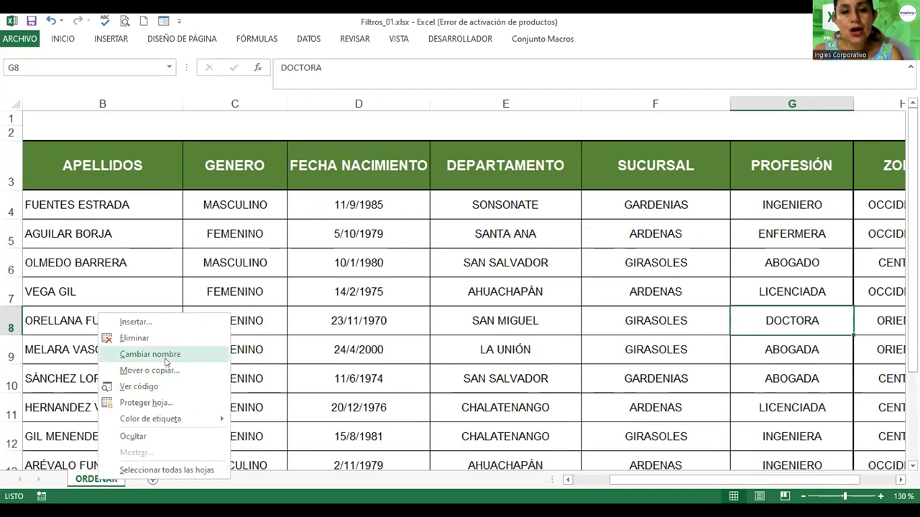
pyautogui.click(164, 355)
pyautogui.write('Autofiltros')
pyautogui.press('Return')
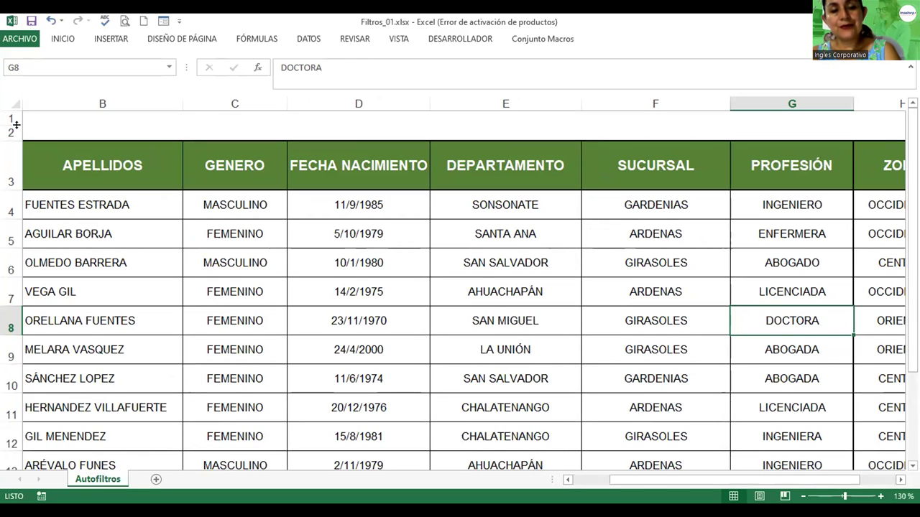
# Make row 1 taller, to 60.75, to leave room above the table
pyautogui.moveTo(12, 126); pyautogui.dragTo(11, 198)
pyautogui.click(82, 149)
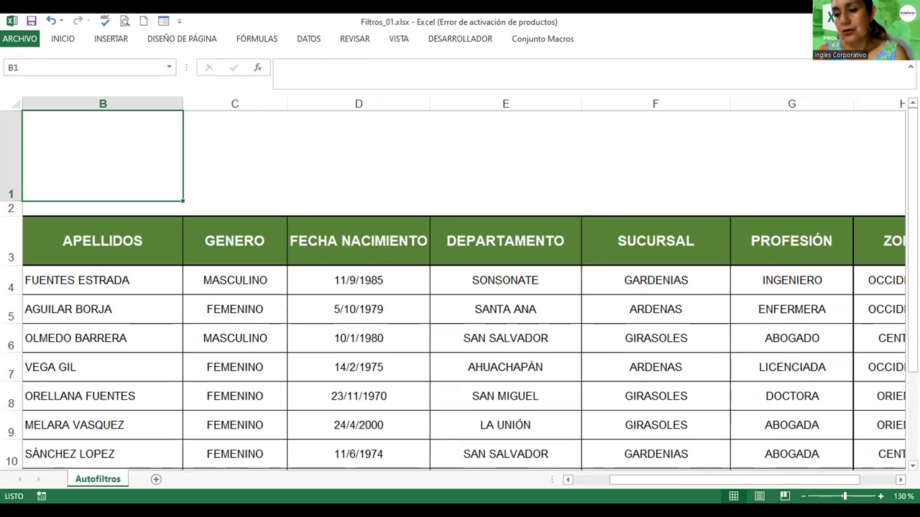
pyautogui.click(803, 496)
pyautogui.click(803, 495)
pyautogui.click(803, 496)
pyautogui.click(802, 496)
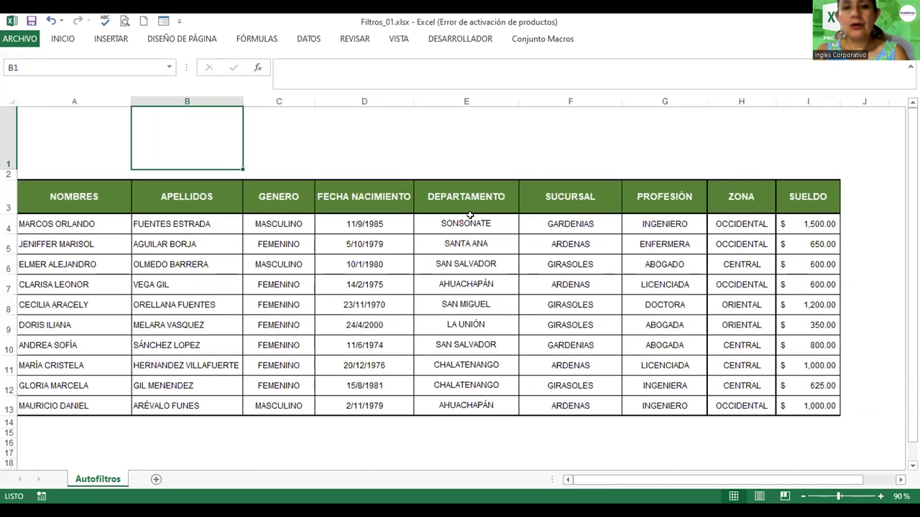
pyautogui.click(94, 137)
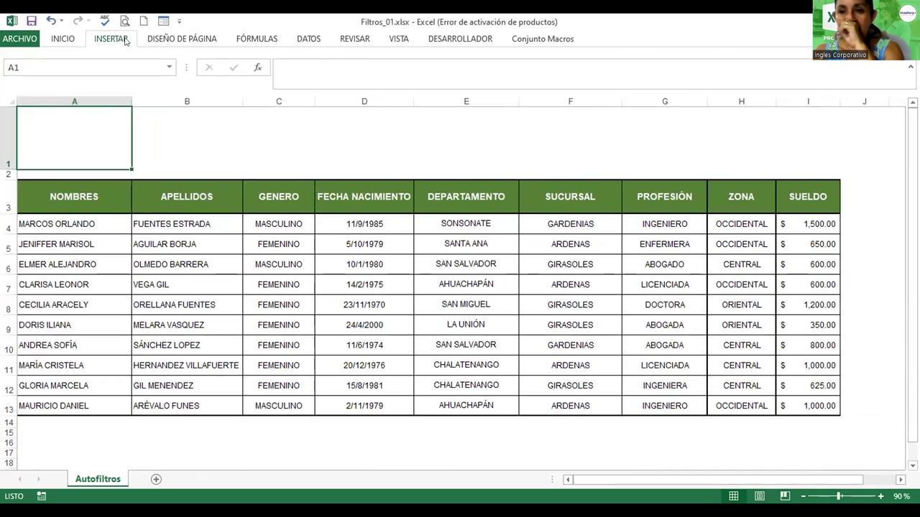
# Insert a yellow WordArt title 'Autofiltros' and move it above the table header
pyautogui.click(110, 39)
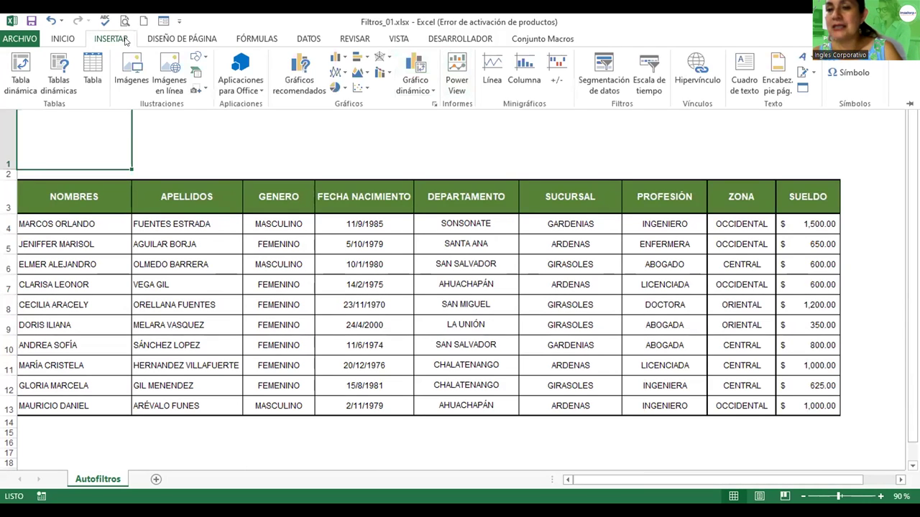
pyautogui.click(112, 43)
pyautogui.click(111, 40)
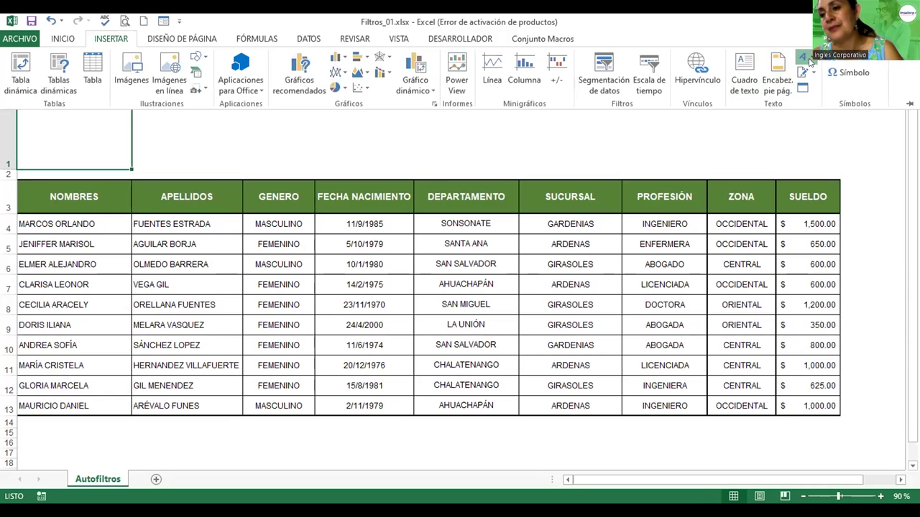
pyautogui.click(802, 57)
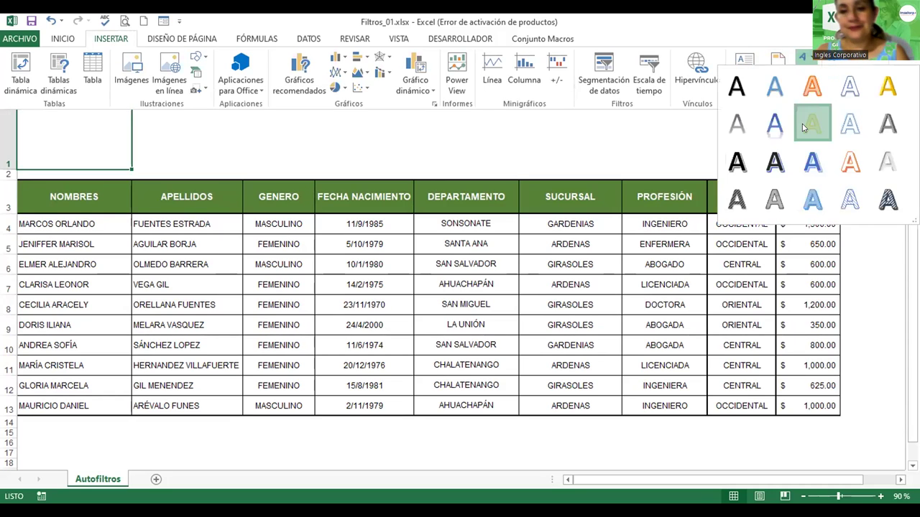
pyautogui.click(804, 127)
pyautogui.write('Au')
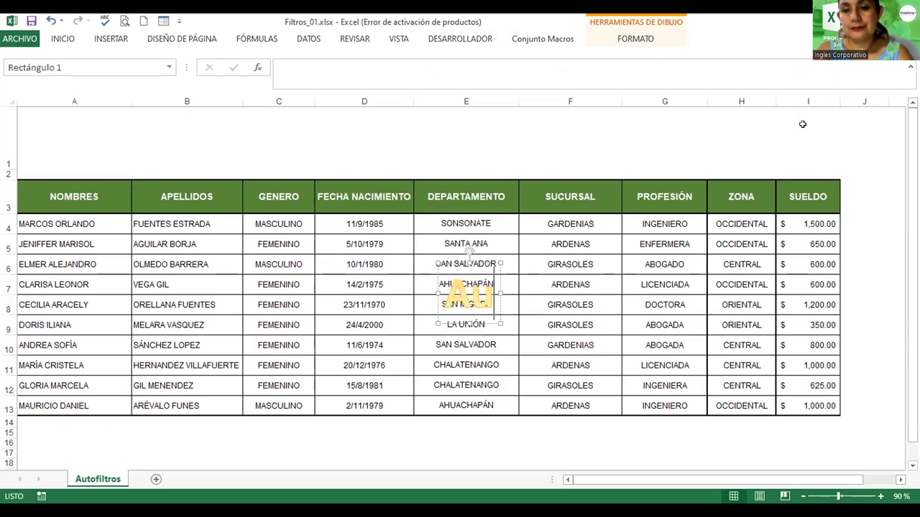
pyautogui.write('tofil')
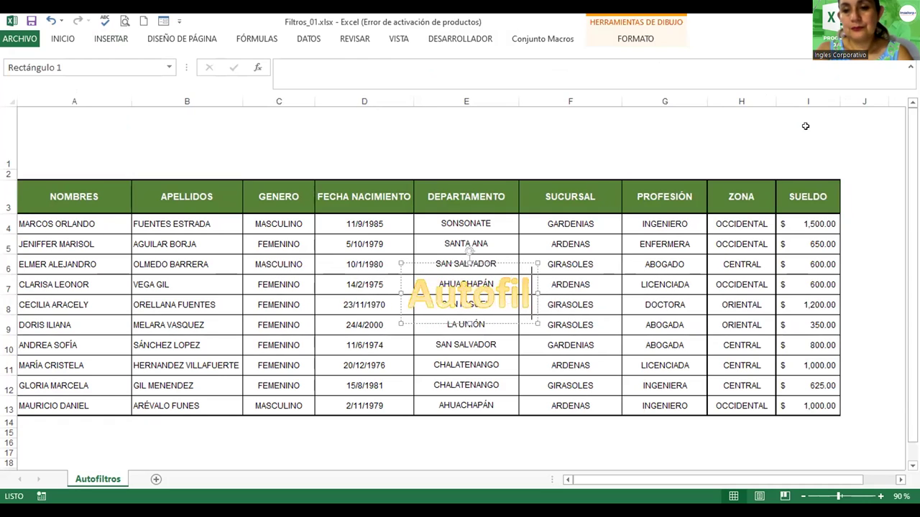
pyautogui.write('tros')
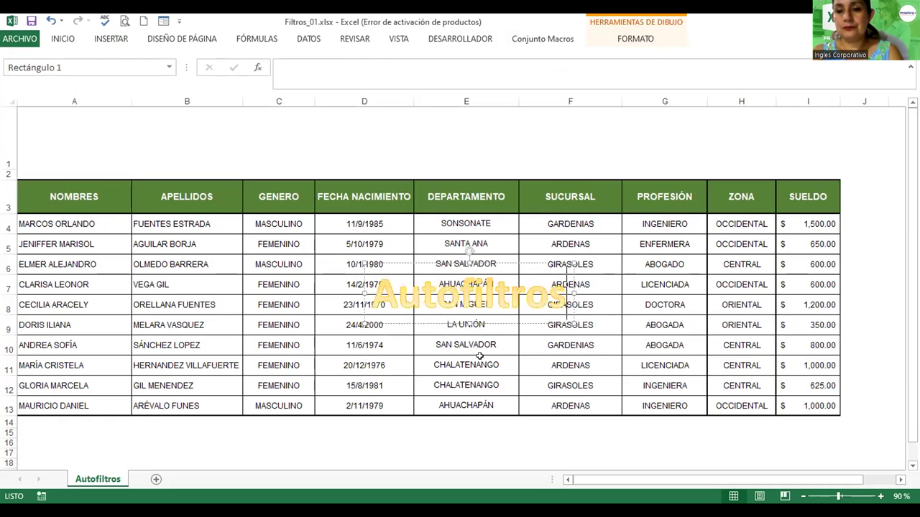
pyautogui.moveTo(462, 297); pyautogui.dragTo(346, 141)
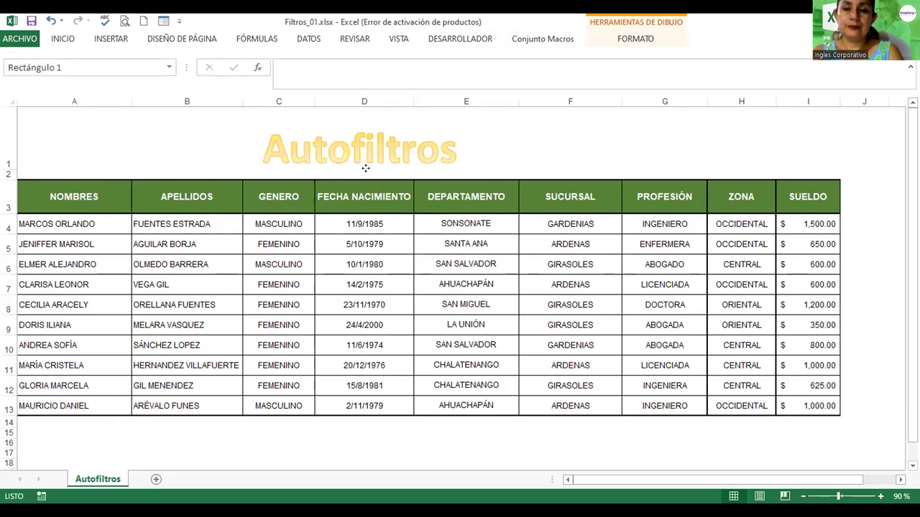
# Extend the WordArt title to read 'Autofiltros - Base de Datos-'
pyautogui.click(447, 132)
pyautogui.write('-  Base de d')
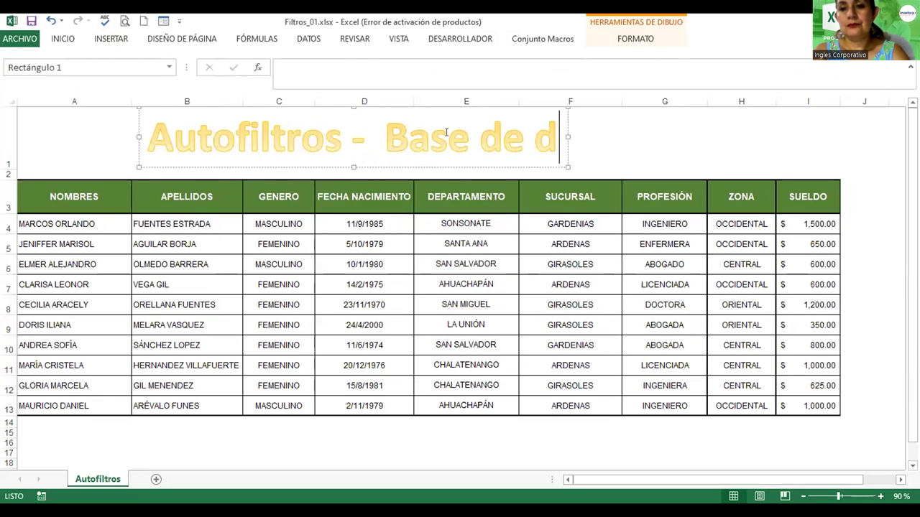
pyautogui.press('BackSpace')
pyautogui.write('Datos')
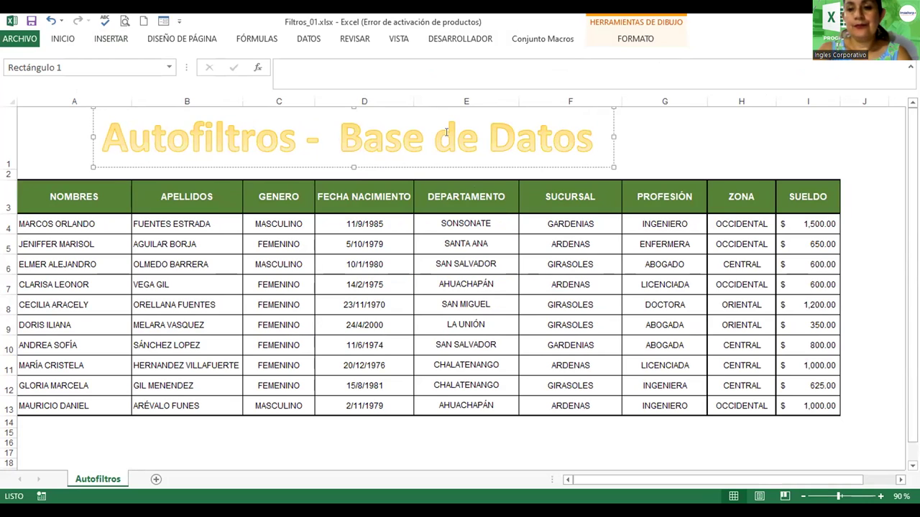
pyautogui.press('BackSpace')
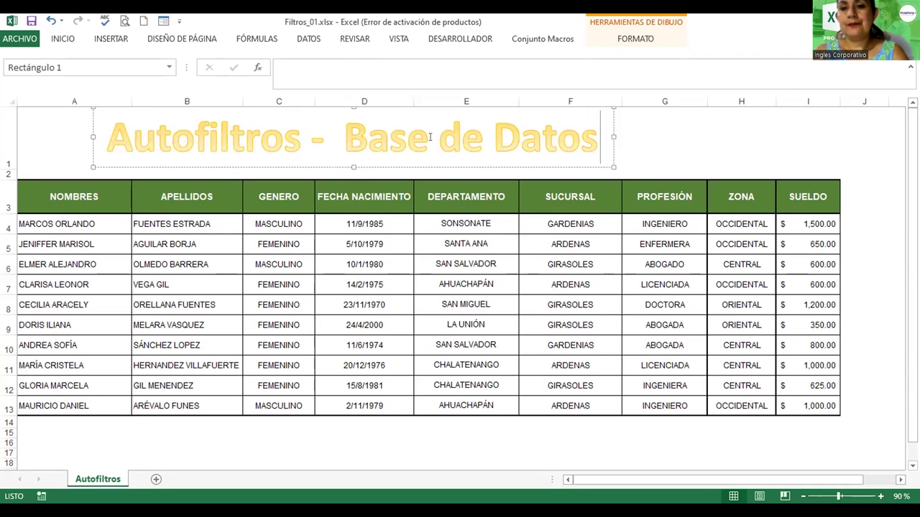
pyautogui.write('-')
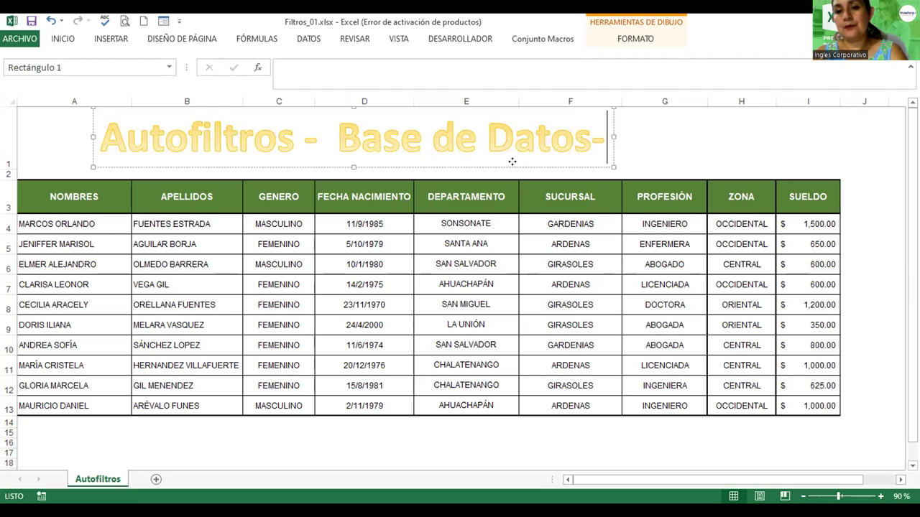
pyautogui.press('Escape')
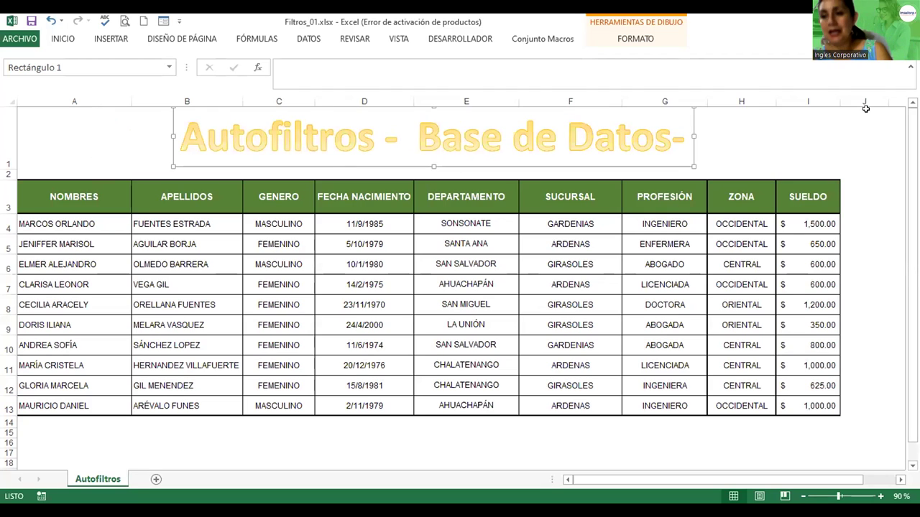
pyautogui.click(278, 259)
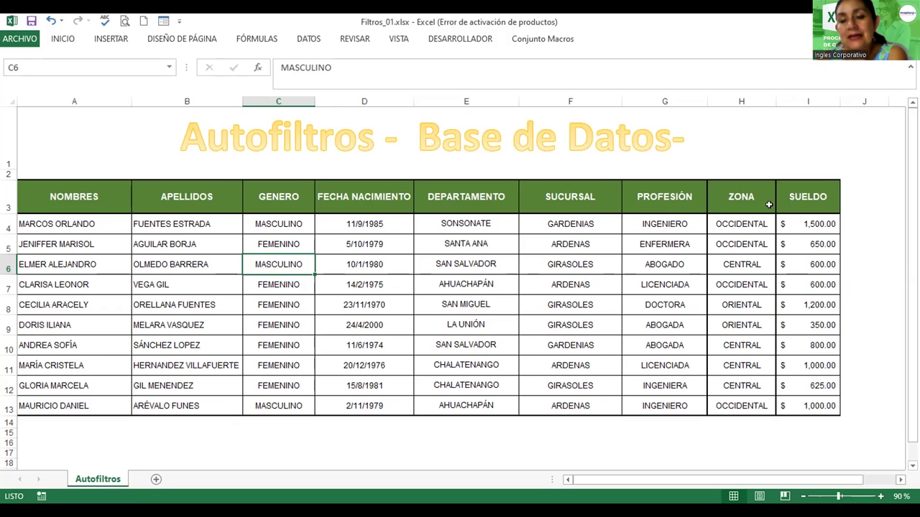
pyautogui.click(462, 266)
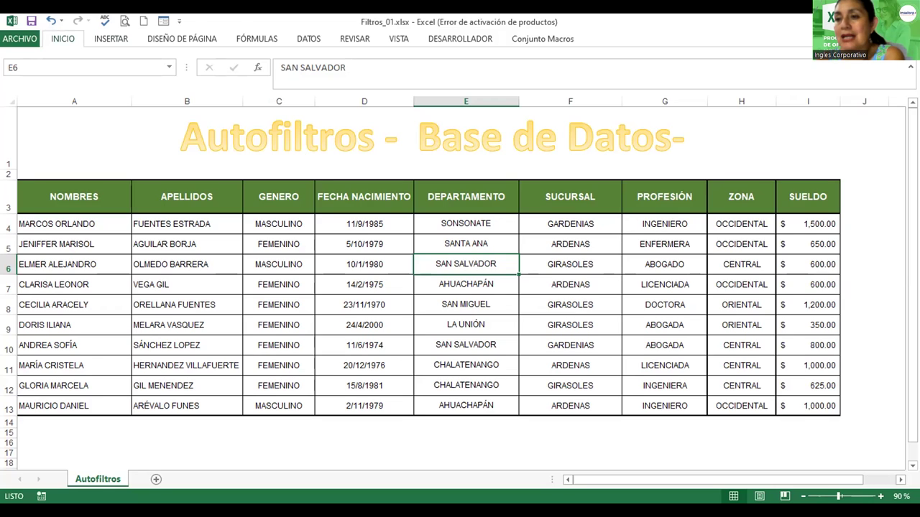
# Enable Filtro on the employee table headers and open the ZONA column's filter list
pyautogui.click(544, 277)
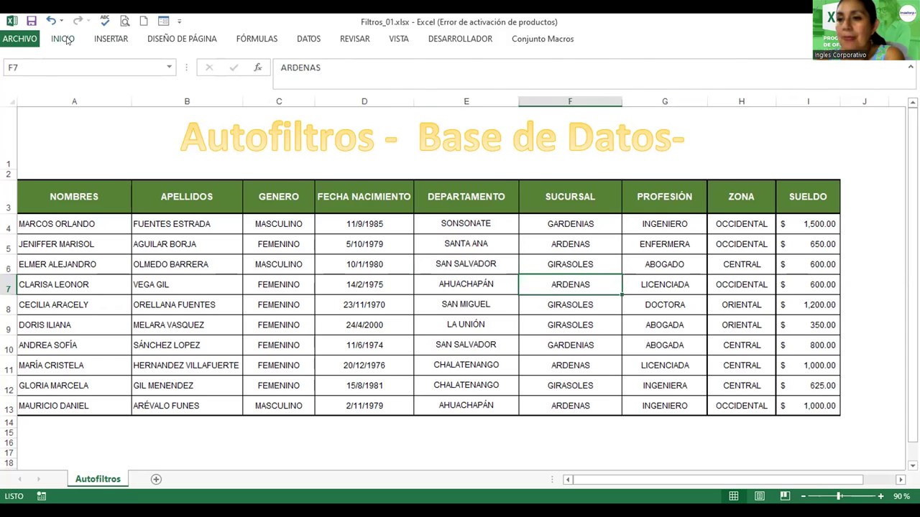
pyautogui.click(63, 39)
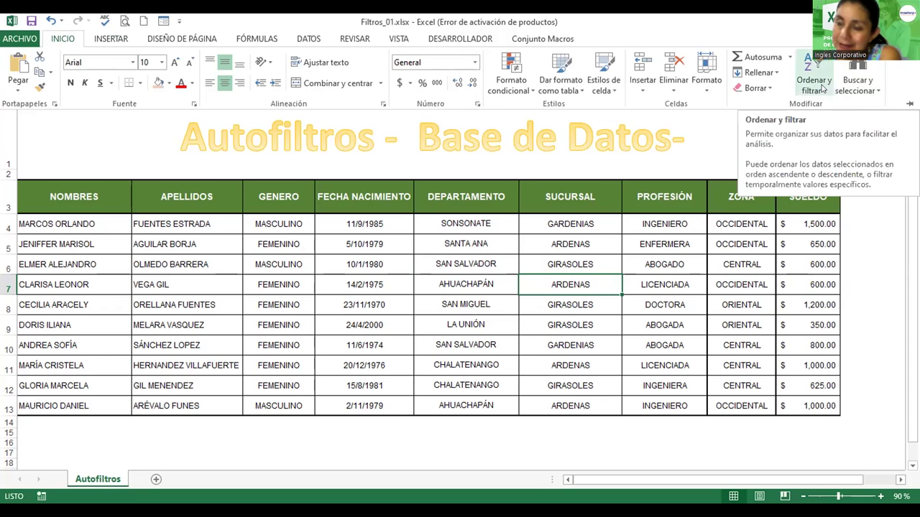
pyautogui.click(821, 87)
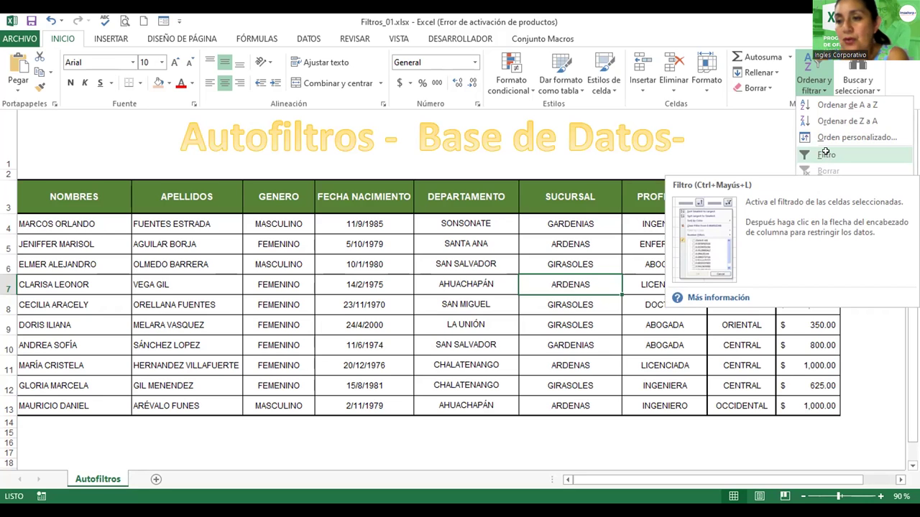
pyautogui.click(825, 153)
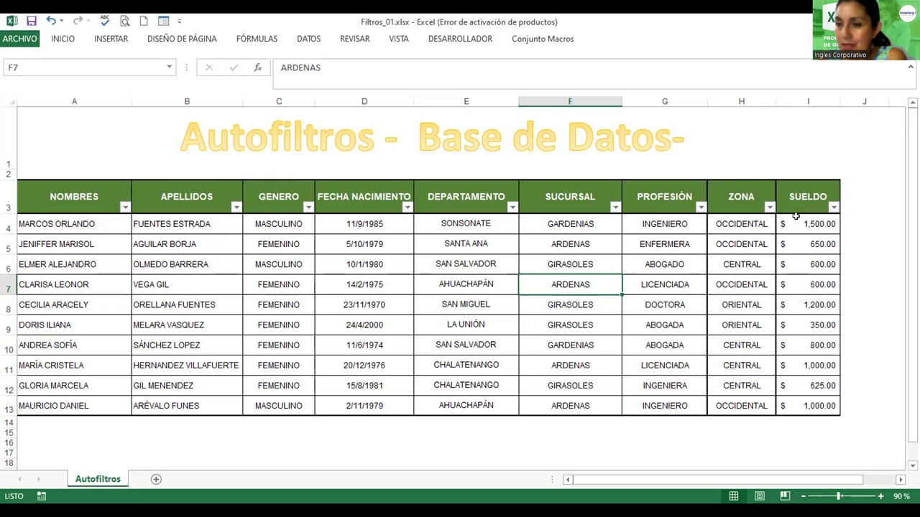
pyautogui.click(770, 208)
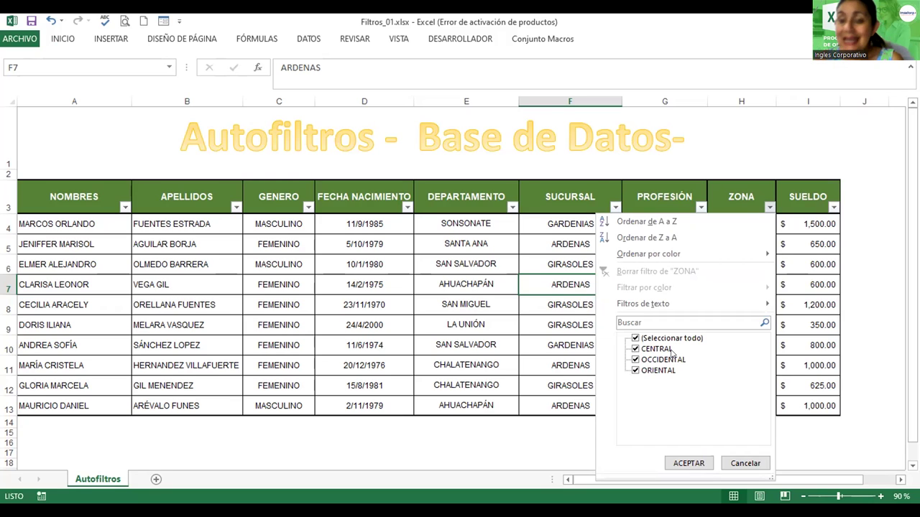
# Filter the ZONA column to OCCIDENTAL only, leaving 4 of 10 records
pyautogui.click(636, 337)
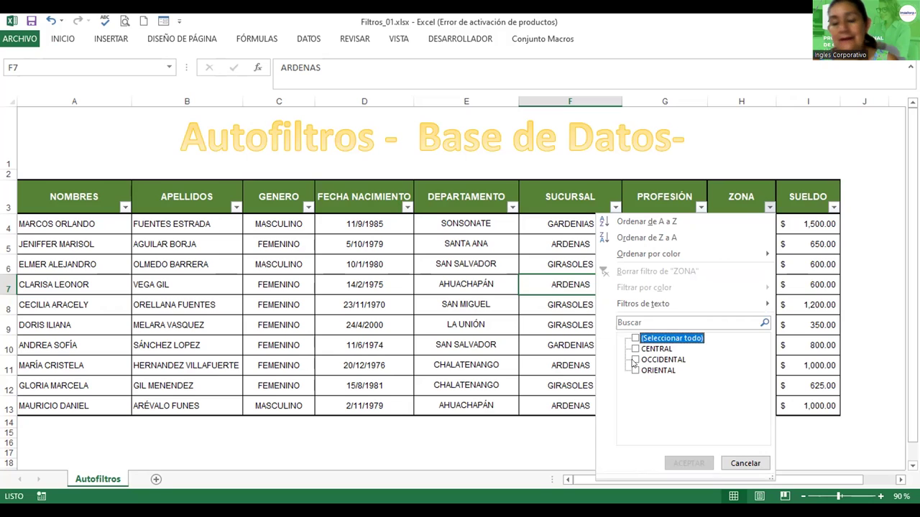
pyautogui.click(634, 362)
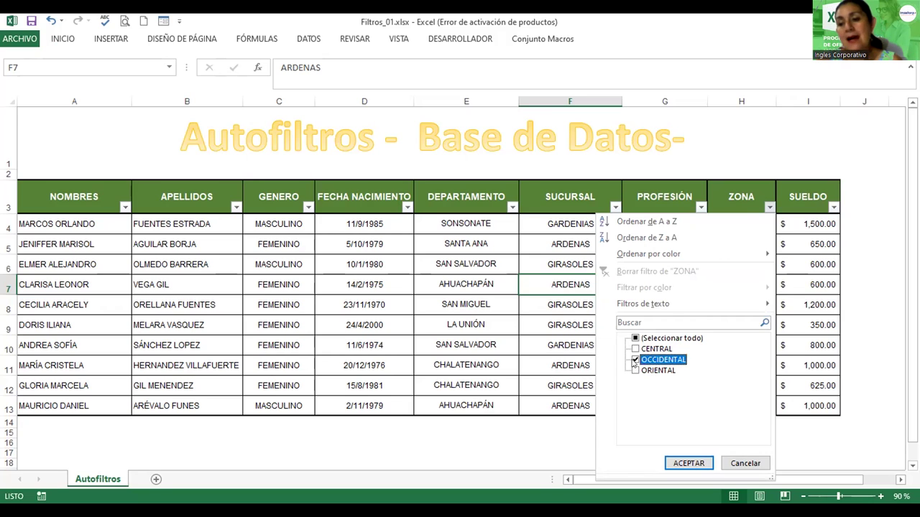
pyautogui.click(682, 461)
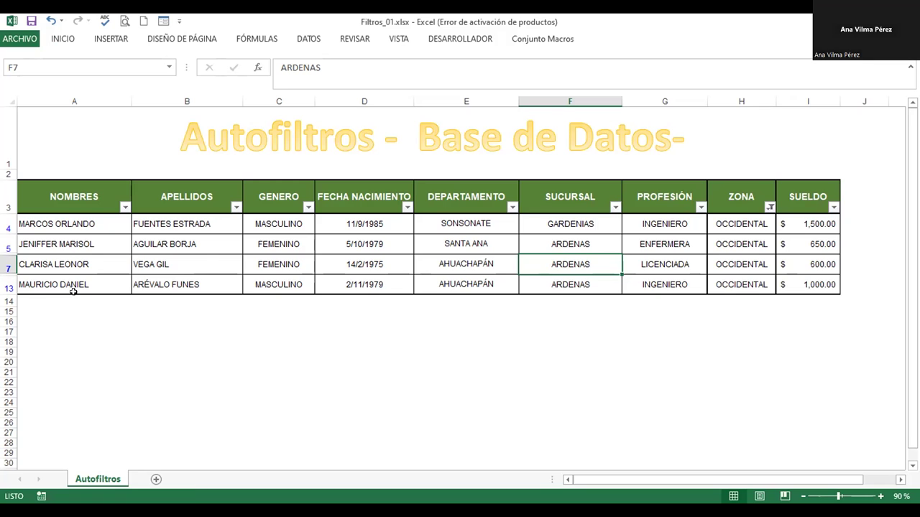
# Undo the OCCIDENTAL filter and remove the header autofilters so all ten records show
pyautogui.hotkey('ctrl', 'z')
pyautogui.hotkey('ctrl', 'shift', 'l')
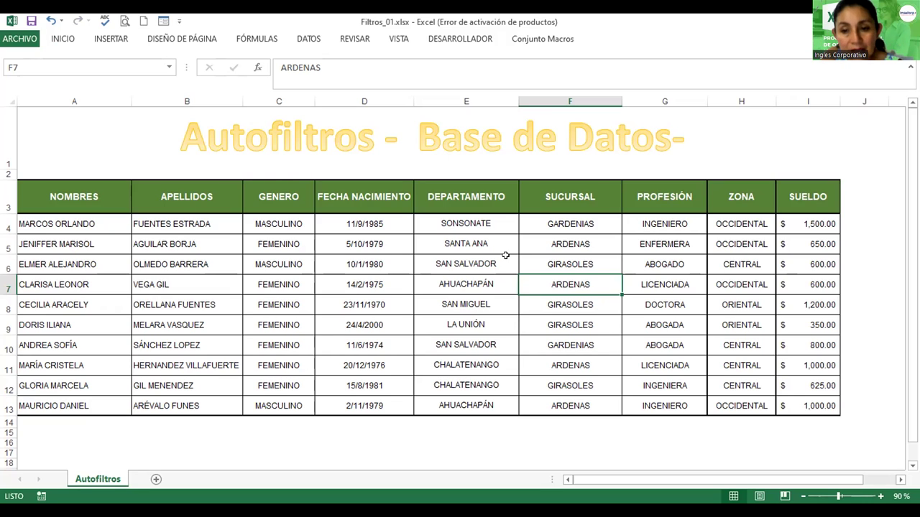
# Select the FECHA NACIMIENTO header cell D3 and bring up the Ordenar y filtrar options
pyautogui.click(450, 277)
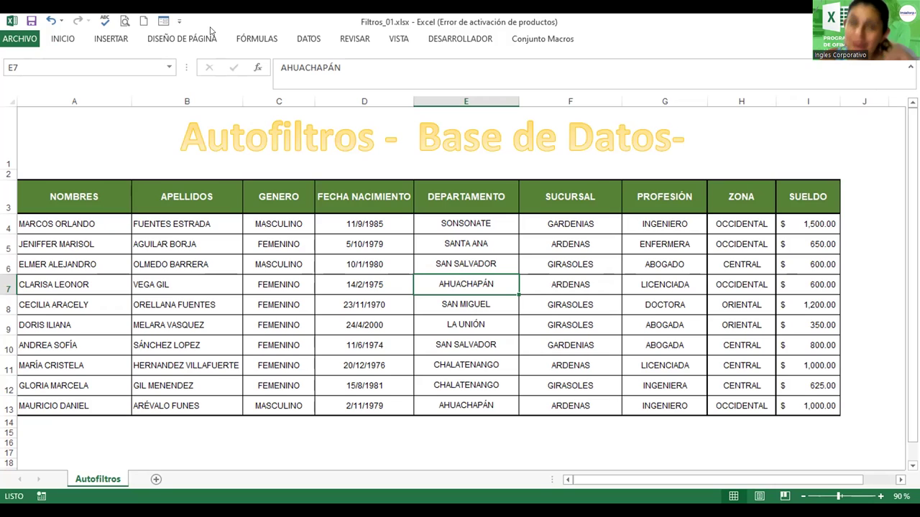
pyautogui.click(71, 35)
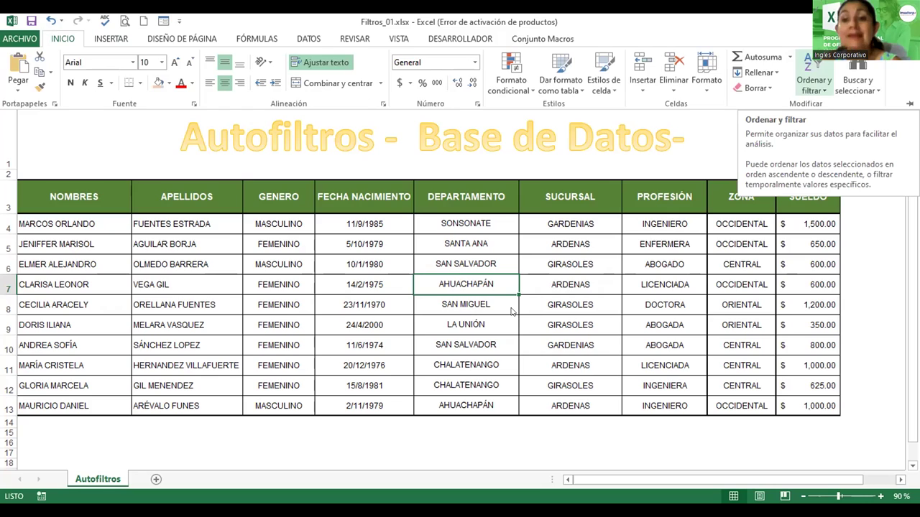
pyautogui.click(232, 304)
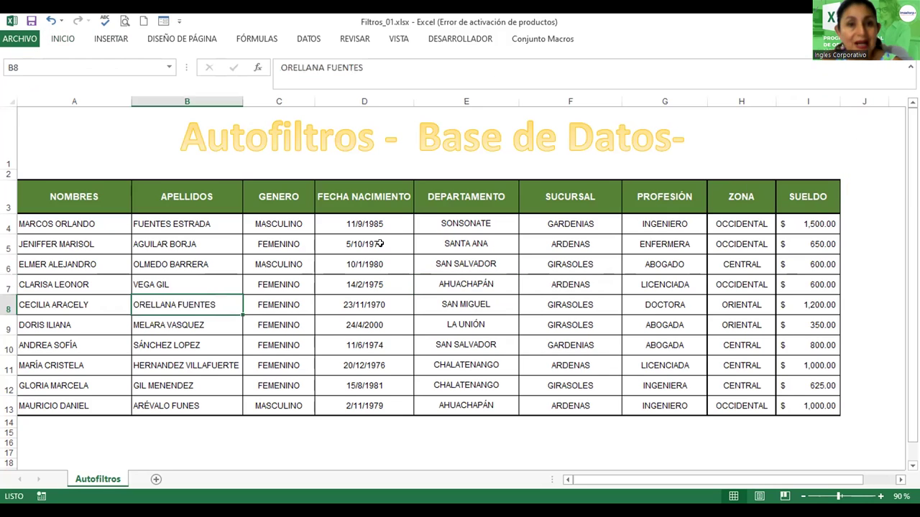
pyautogui.click(379, 244)
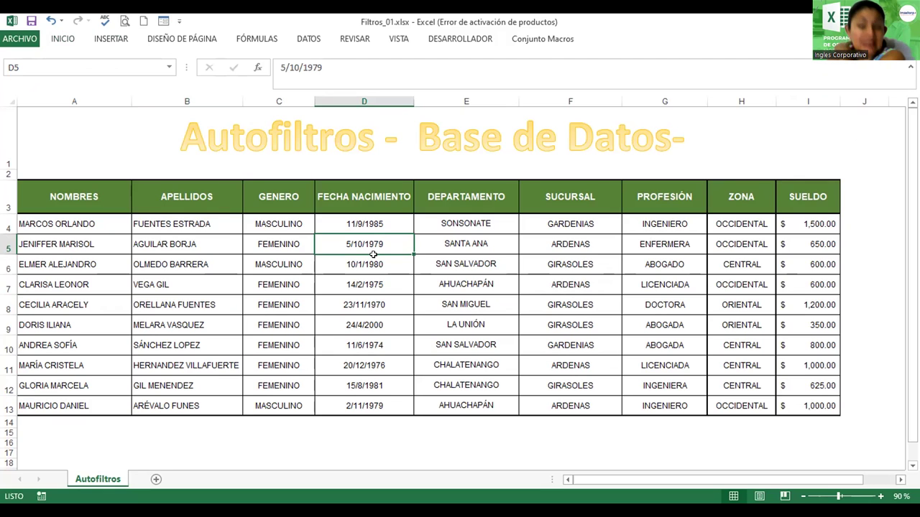
pyautogui.click(380, 200)
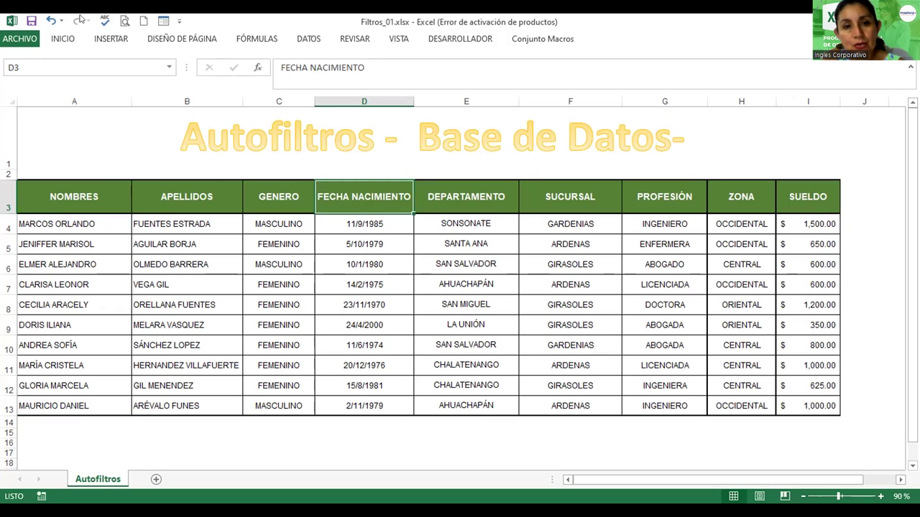
pyautogui.click(825, 92)
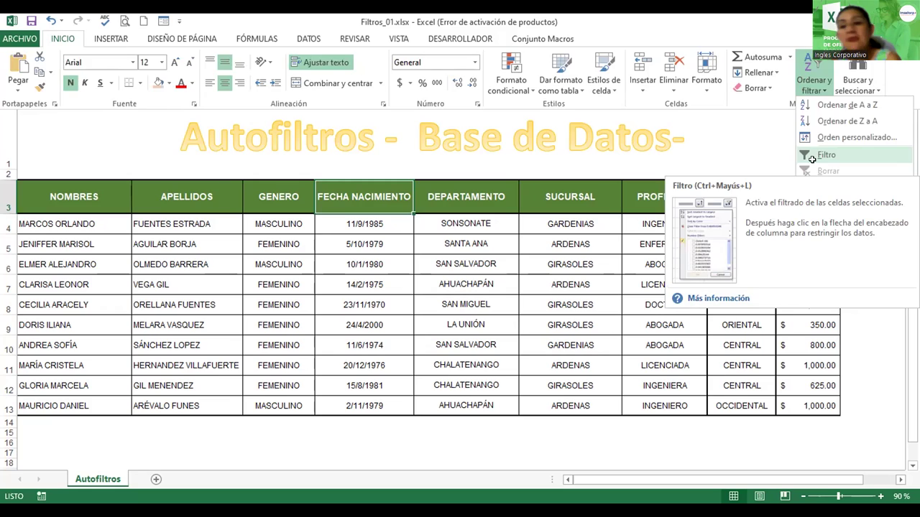
# Turn autofilters back on for the table headers and open the SUCURSAL filter list
pyautogui.click(813, 160)
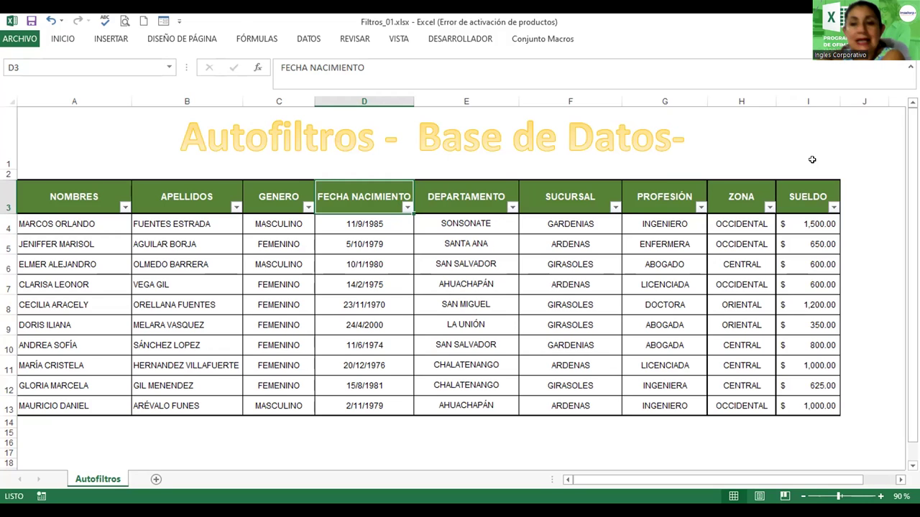
pyautogui.click(616, 208)
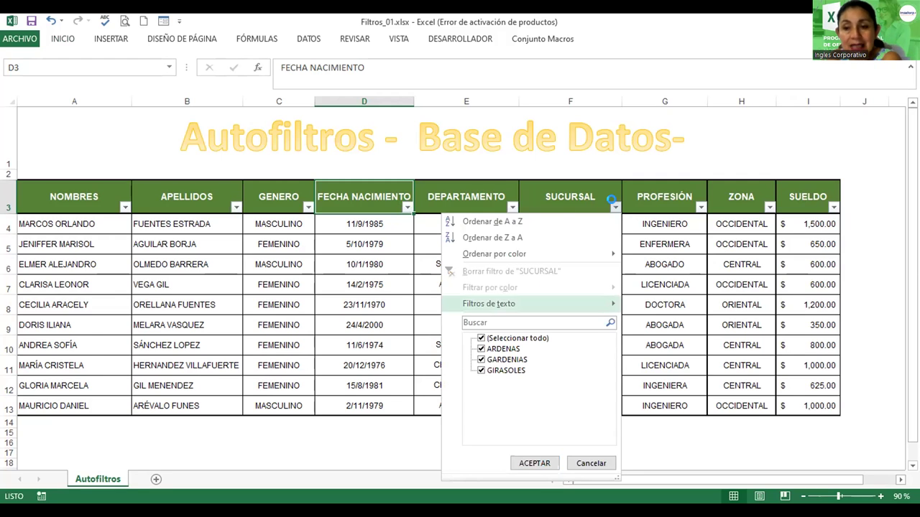
# Sort the records by SUCURSAL from Z to A, then from A to Z
pyautogui.click(481, 237)
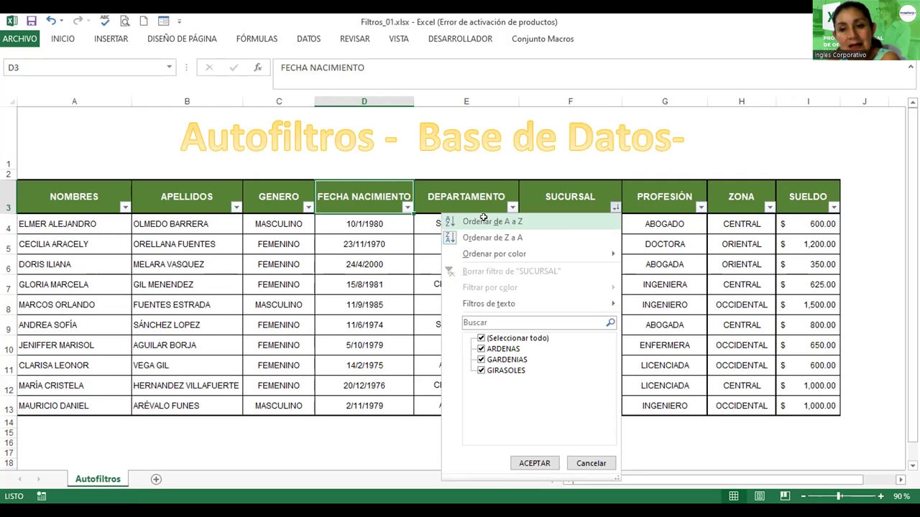
pyautogui.click(483, 220)
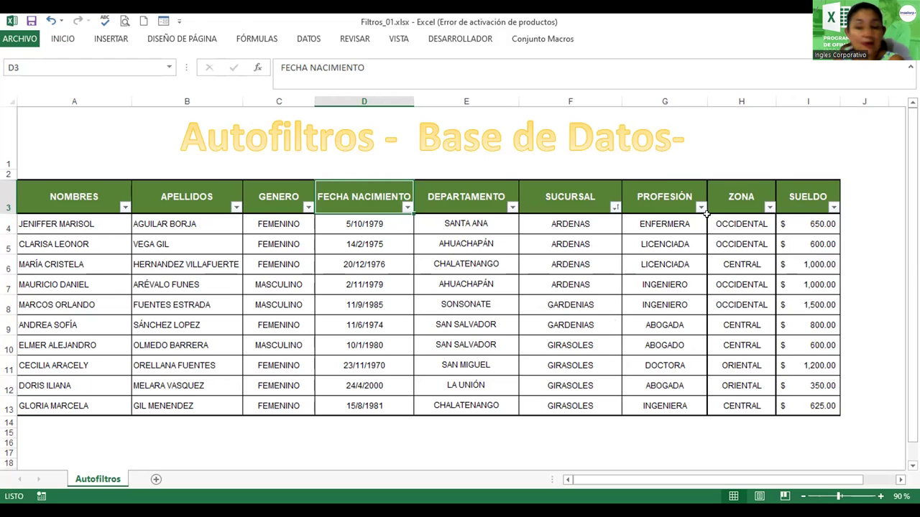
# Filter the SUCURSAL column to show only GIRASOLES records
pyautogui.click(615, 206)
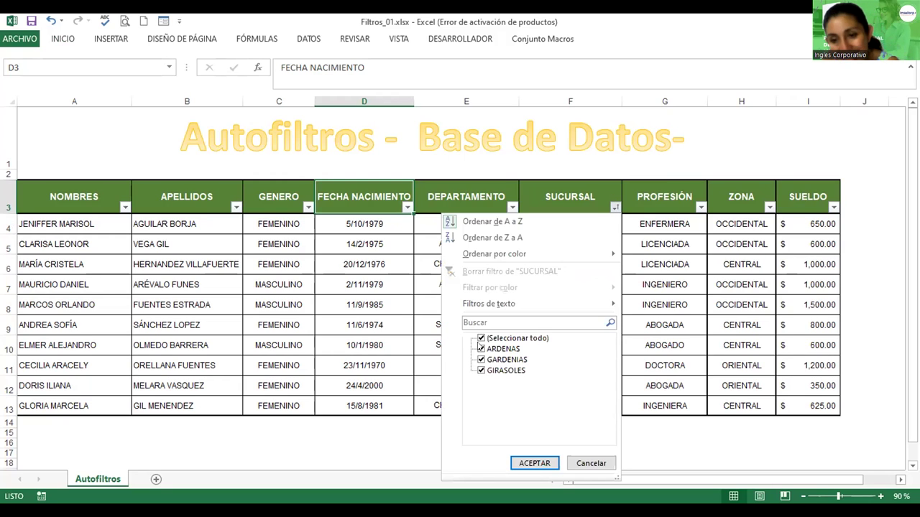
pyautogui.click(481, 339)
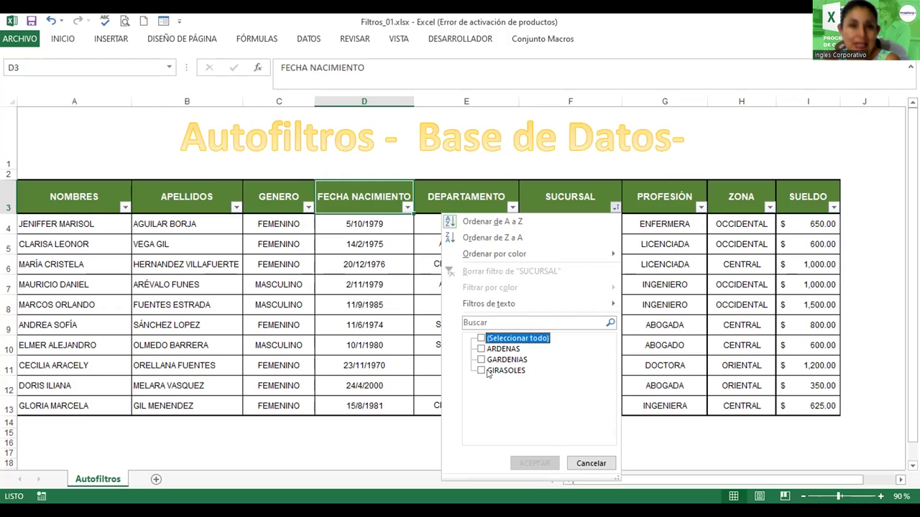
pyautogui.click(488, 371)
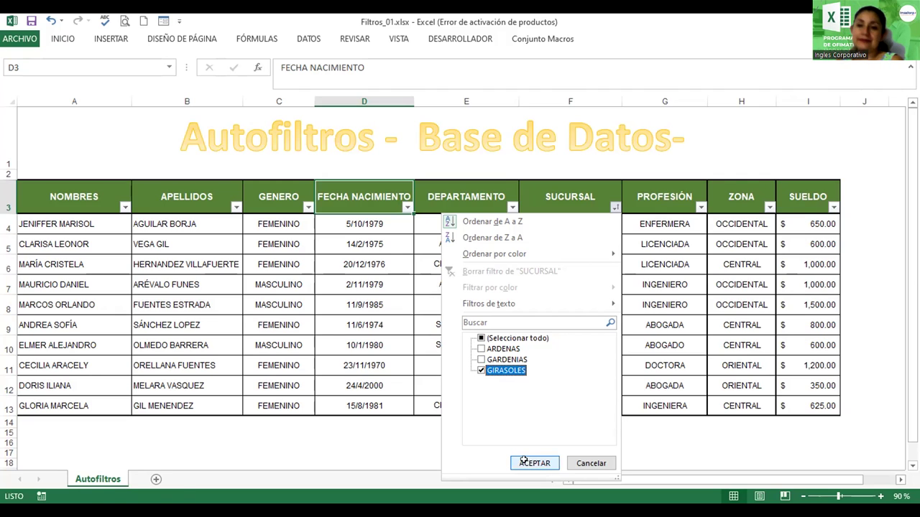
pyautogui.click(524, 460)
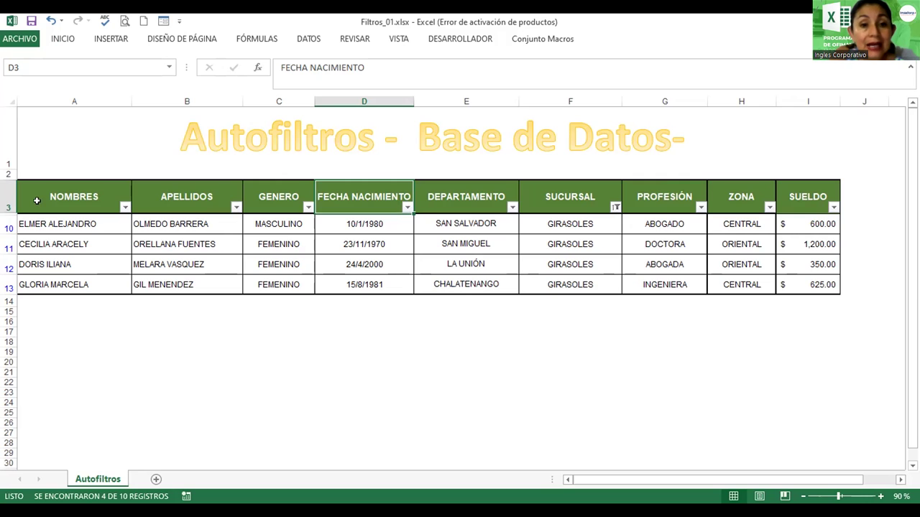
# Copy the filtered table A3:I13 with headers and select cell C7 on a new sheet, Hoja1
pyautogui.moveTo(52, 207)
pyautogui.mouseDown()
pyautogui.moveTo(434, 283)
pyautogui.moveTo(800, 276)
pyautogui.mouseUp()
pyautogui.hotkey('ctrl', 'c')
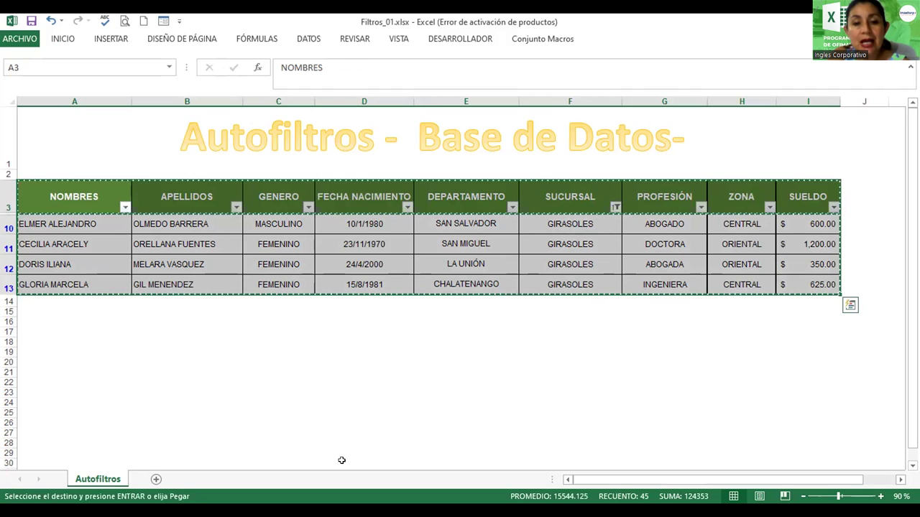
pyautogui.click(155, 479)
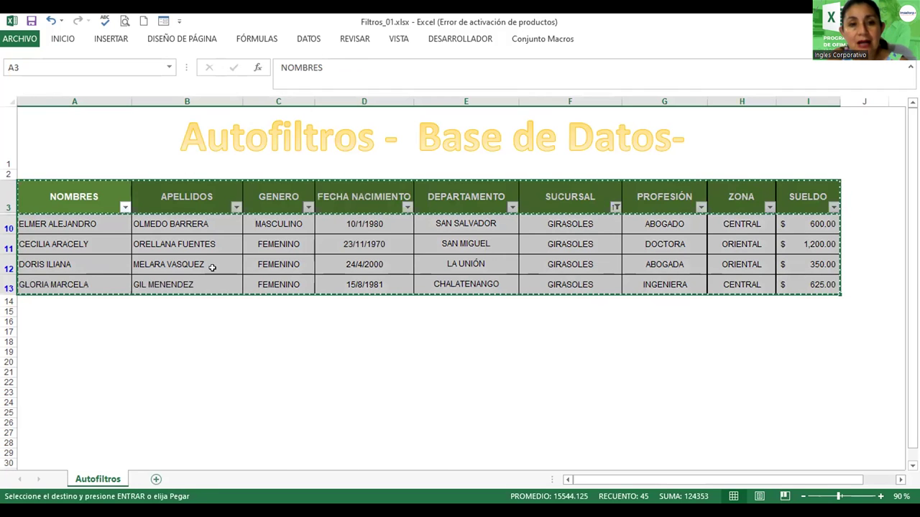
pyautogui.click(135, 180)
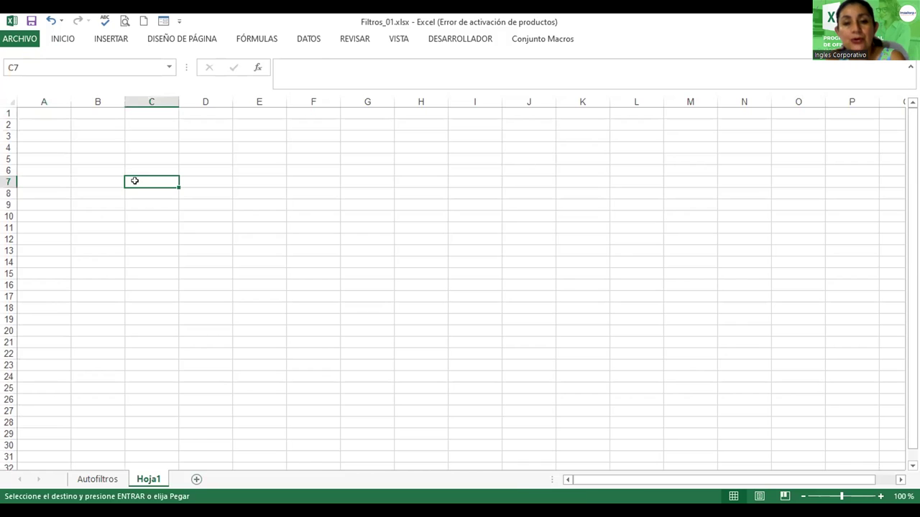
# Replace the plain paste at C7 with a picture of the GIRASOLES table, moved near B4
pyautogui.hotkey('ctrl', 'v')
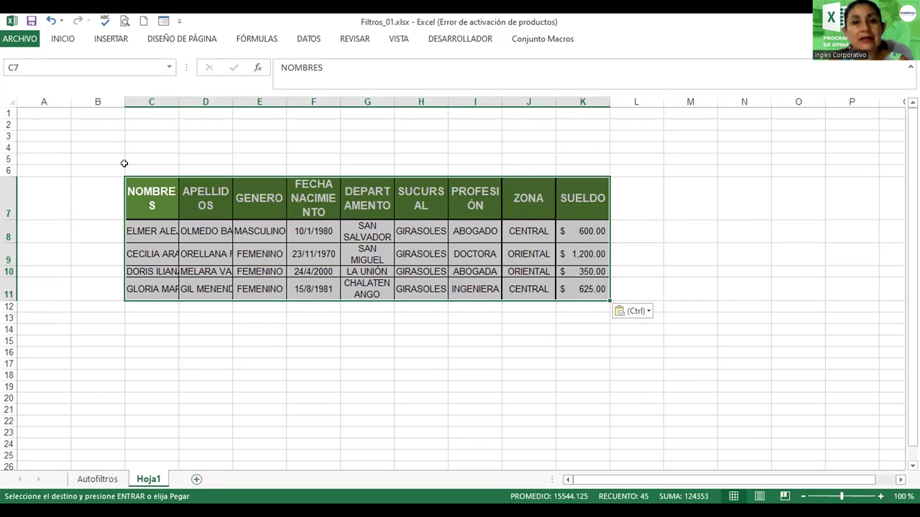
pyautogui.hotkey('ctrl', 'z')
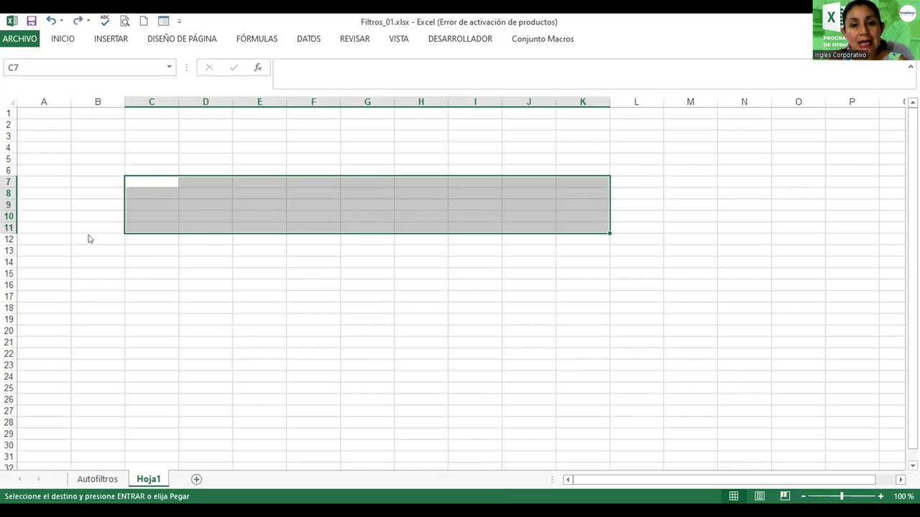
pyautogui.click(49, 20)
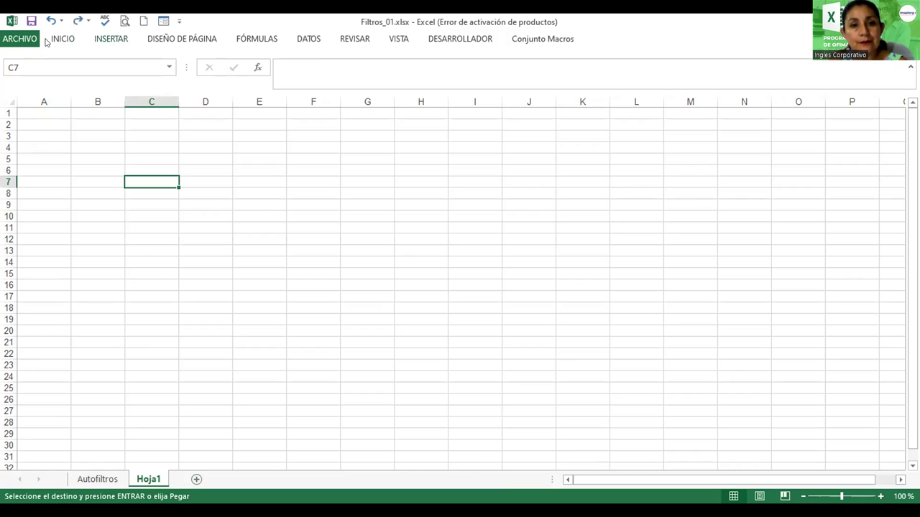
pyautogui.click(51, 36)
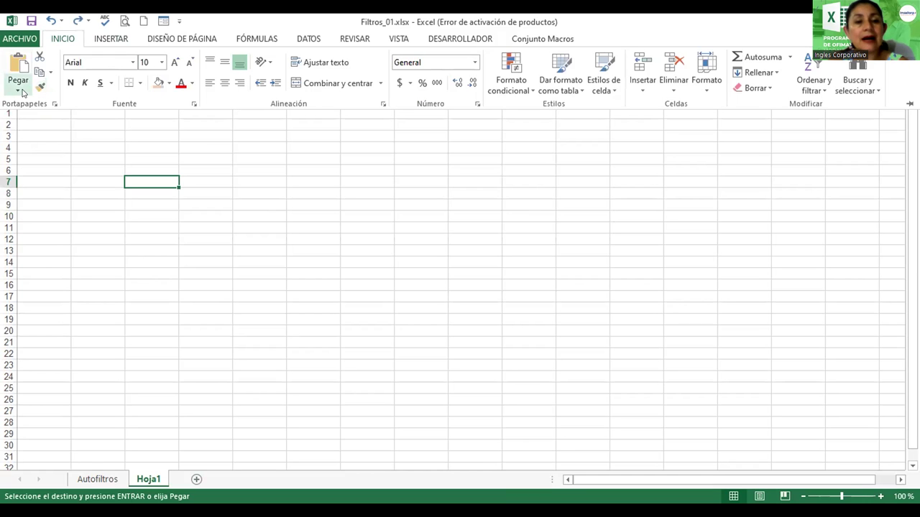
pyautogui.click(23, 92)
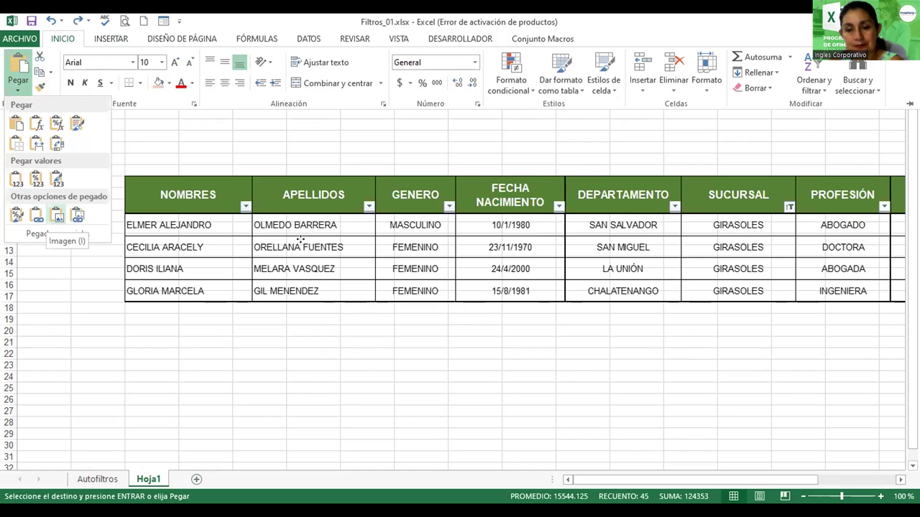
pyautogui.press('i')
pyautogui.moveTo(231, 215); pyautogui.dragTo(158, 181)
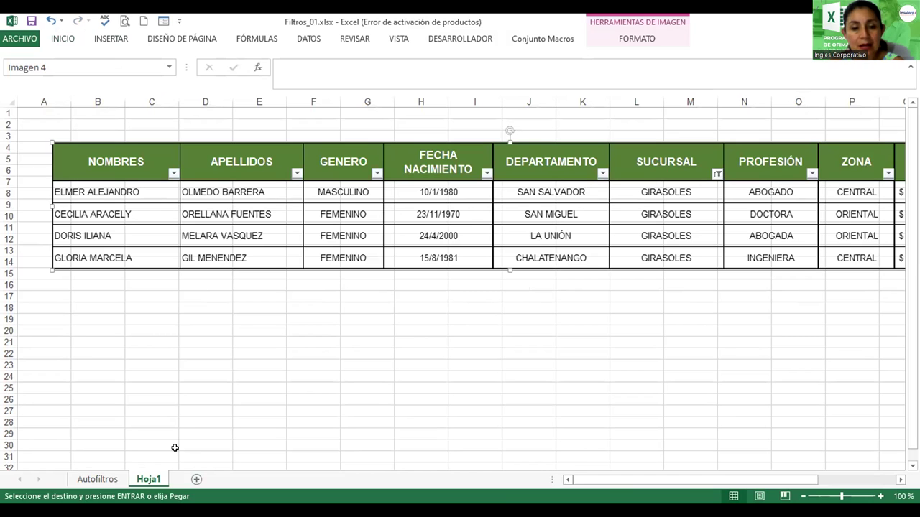
pyautogui.click(86, 479)
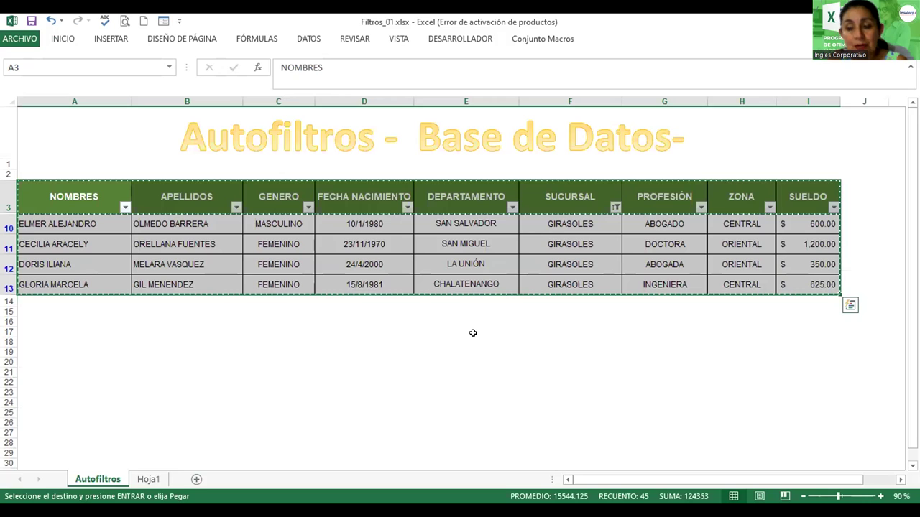
# On the Autofiltros sheet, clear the copy outline, select F10, and open the SUCURSAL filter list
pyautogui.press('Escape')
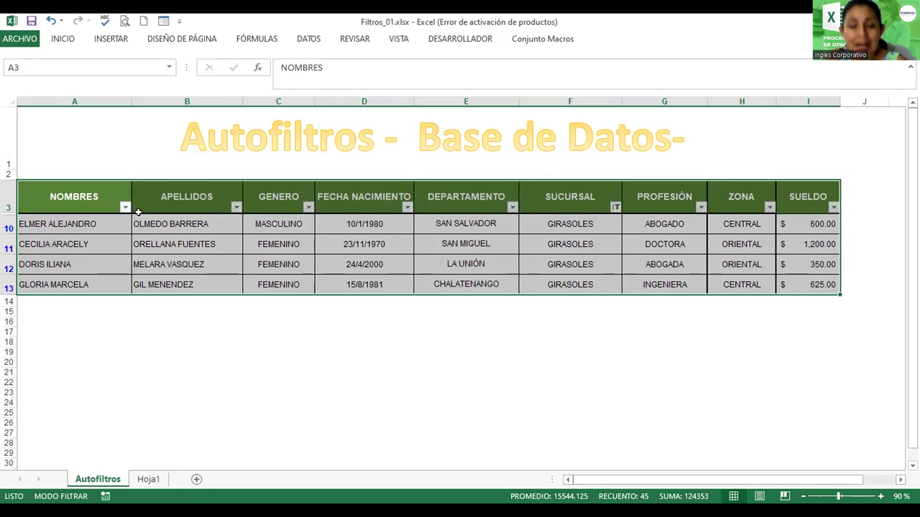
pyautogui.click(570, 224)
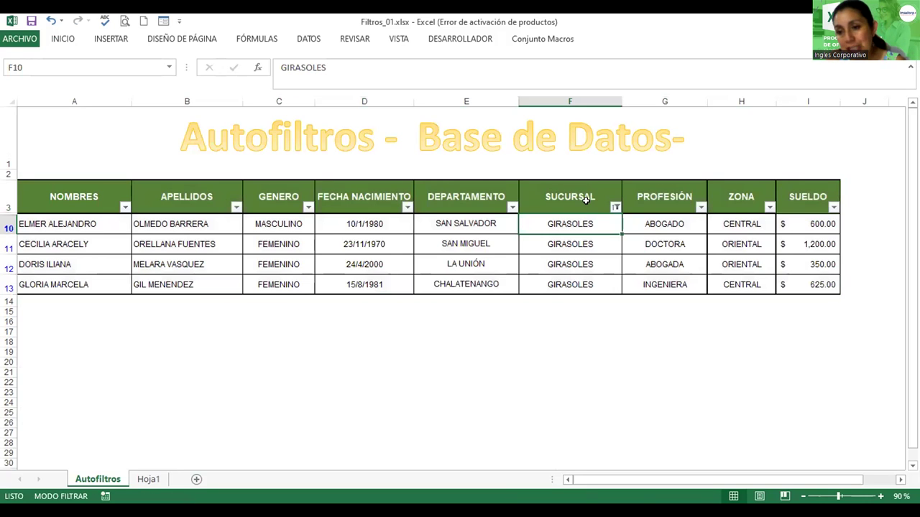
pyautogui.moveTo(615, 207)
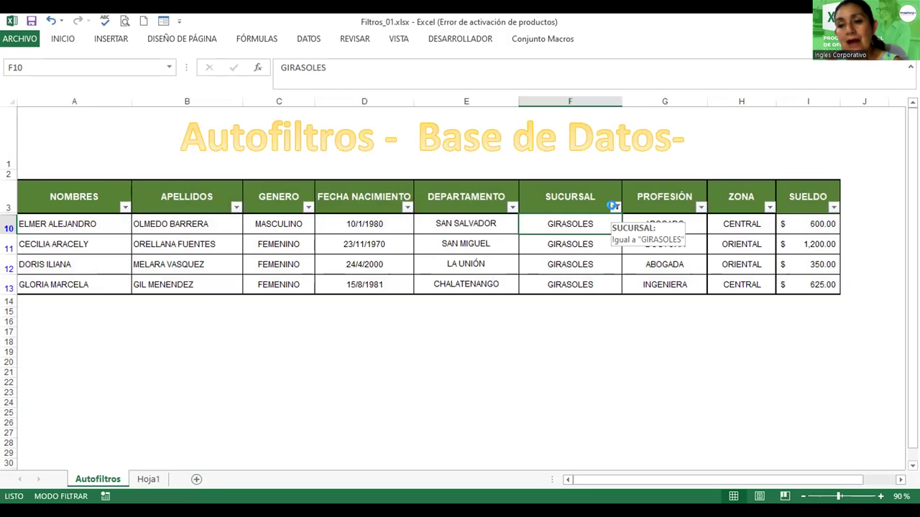
pyautogui.click(615, 208)
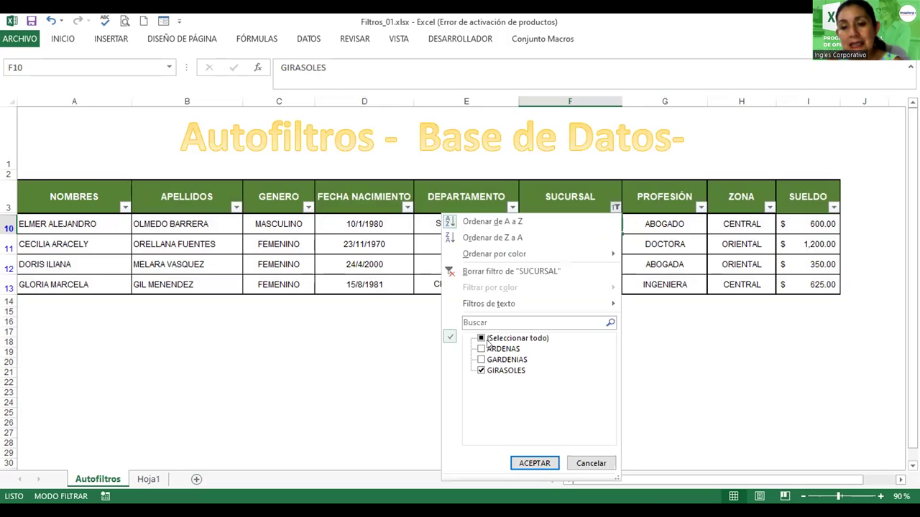
# Clear the SUCURSAL filter to show all ten records, then untick every DEPARTAMENTO value
pyautogui.click(481, 338)
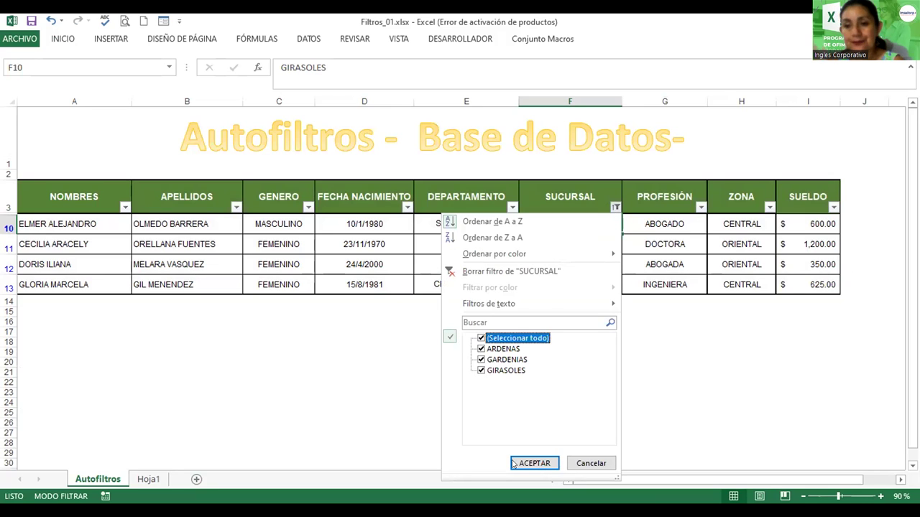
pyautogui.click(534, 464)
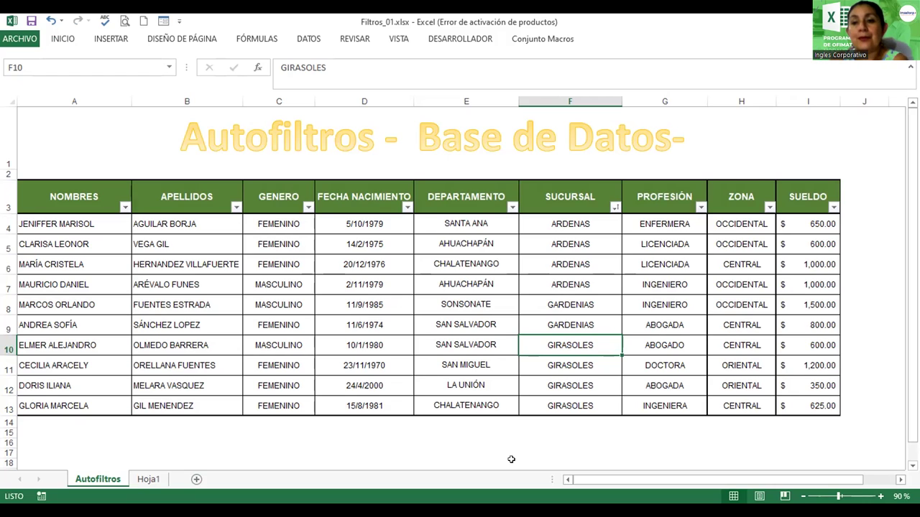
pyautogui.click(513, 210)
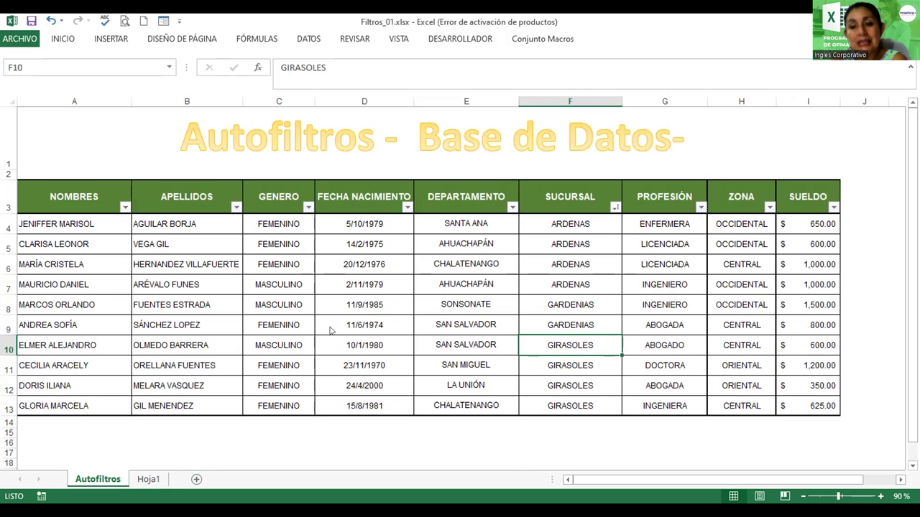
pyautogui.click(379, 339)
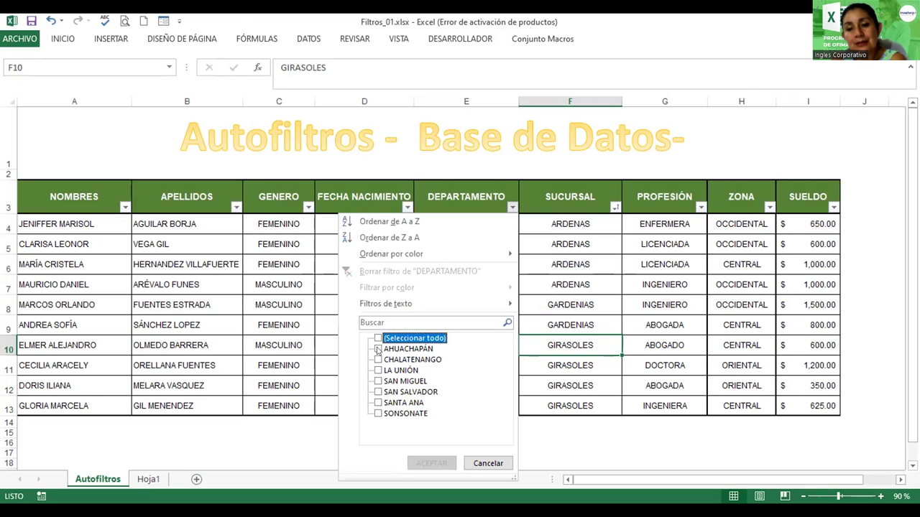
# Filter DEPARTAMENTO to AHUACHAPÁN and LA UNIÓN
pyautogui.click(378, 350)
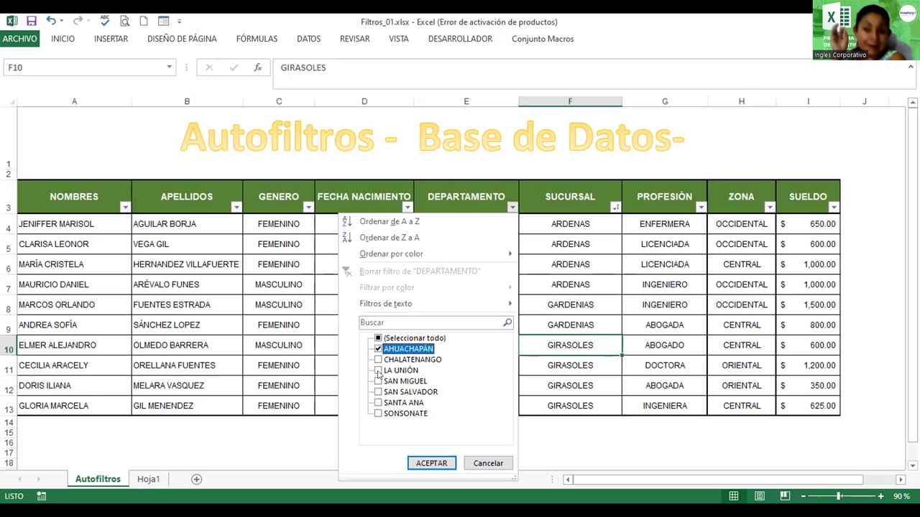
pyautogui.click(378, 371)
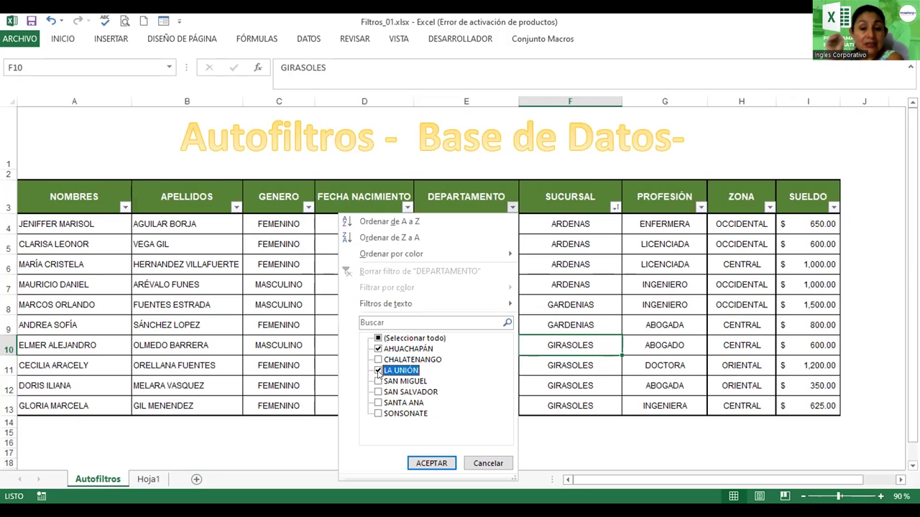
pyautogui.click(438, 463)
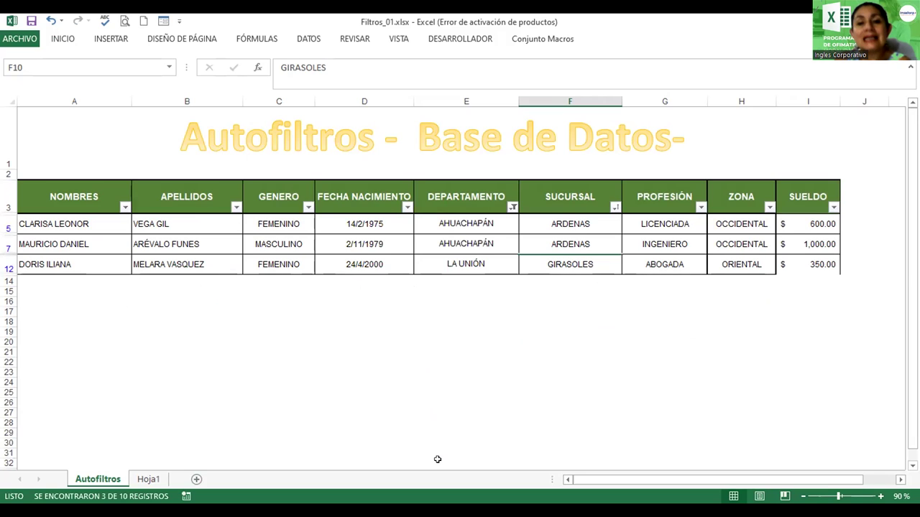
# Filter GENERO to FEMENINO only
pyautogui.click(307, 207)
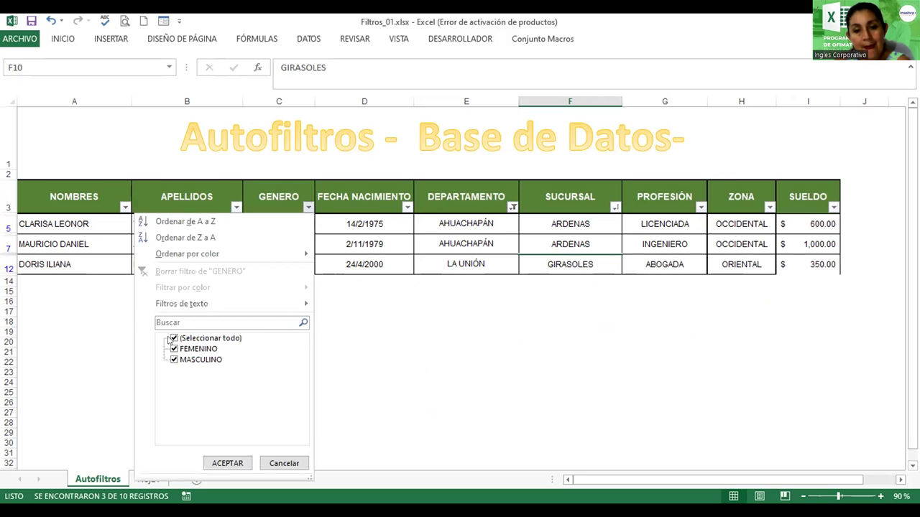
pyautogui.click(174, 337)
pyautogui.click(174, 349)
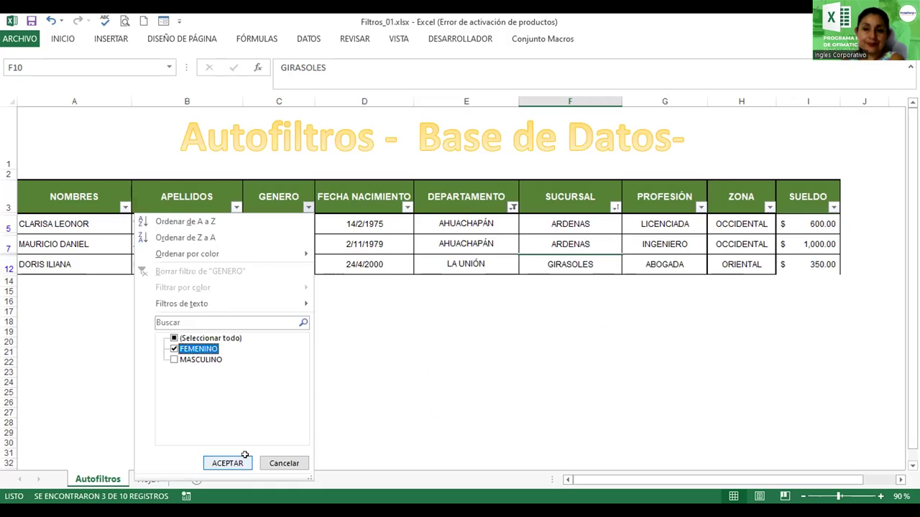
pyautogui.click(228, 463)
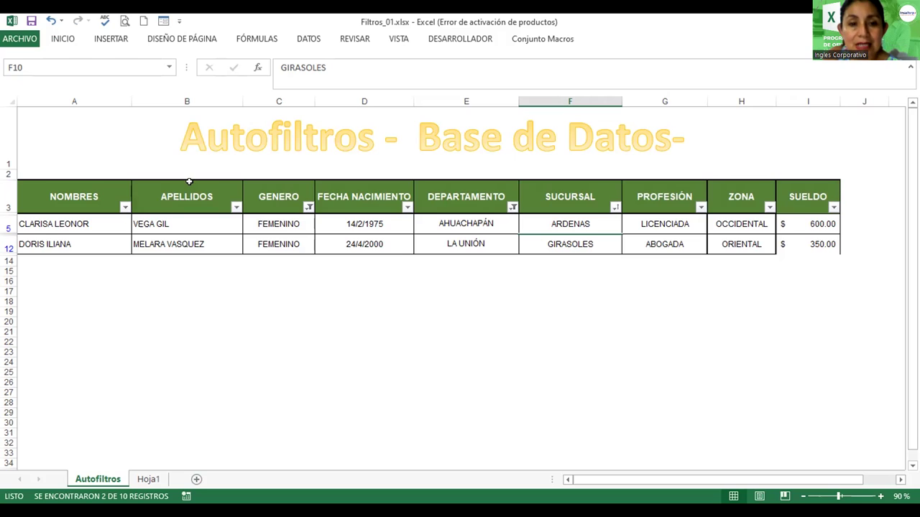
# Copy the filtered FEMENINO table and paste it at Hoja1 B18, keeping source column widths
pyautogui.moveTo(80, 192); pyautogui.dragTo(800, 246)
pyautogui.hotkey('ctrl', 'c')
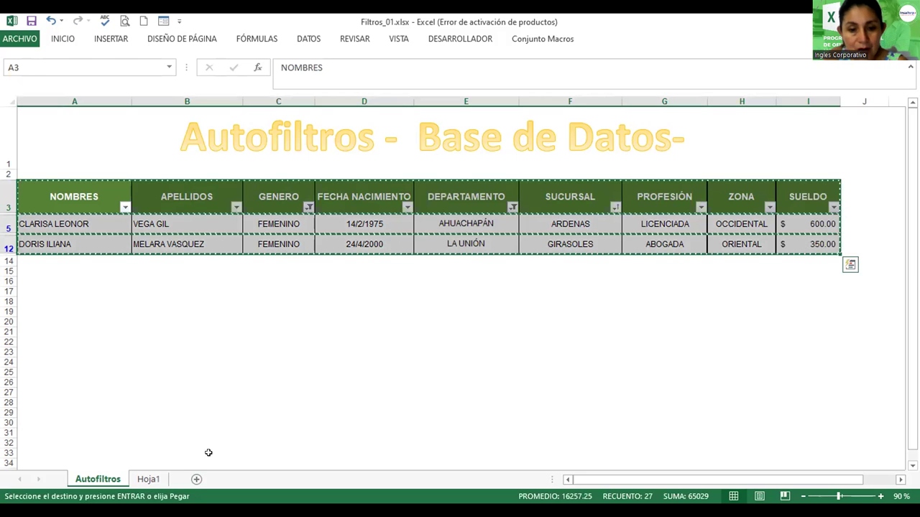
pyautogui.hotkey('ctrl', 'pagedown')
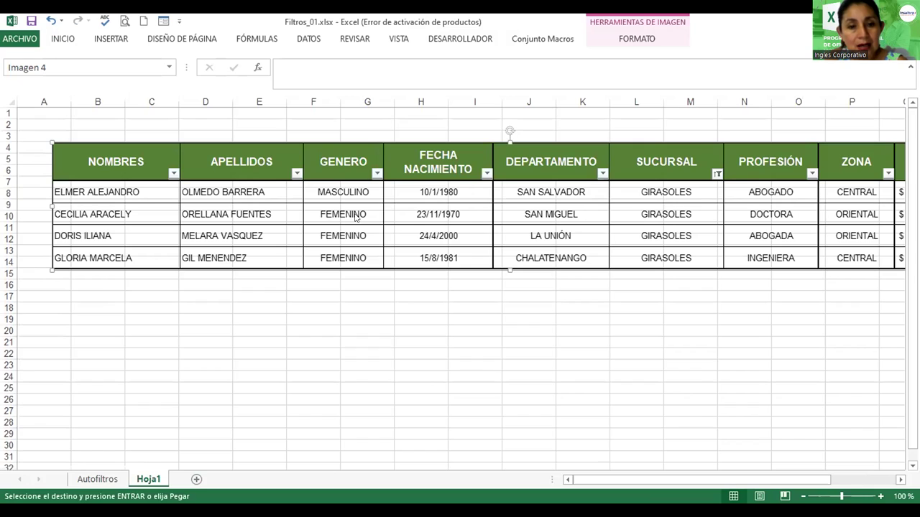
pyautogui.click(103, 301)
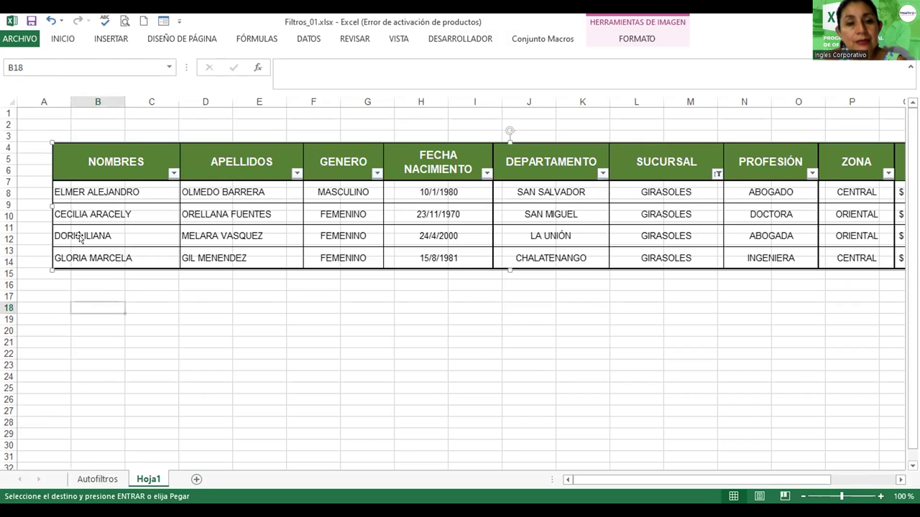
pyautogui.click(57, 39)
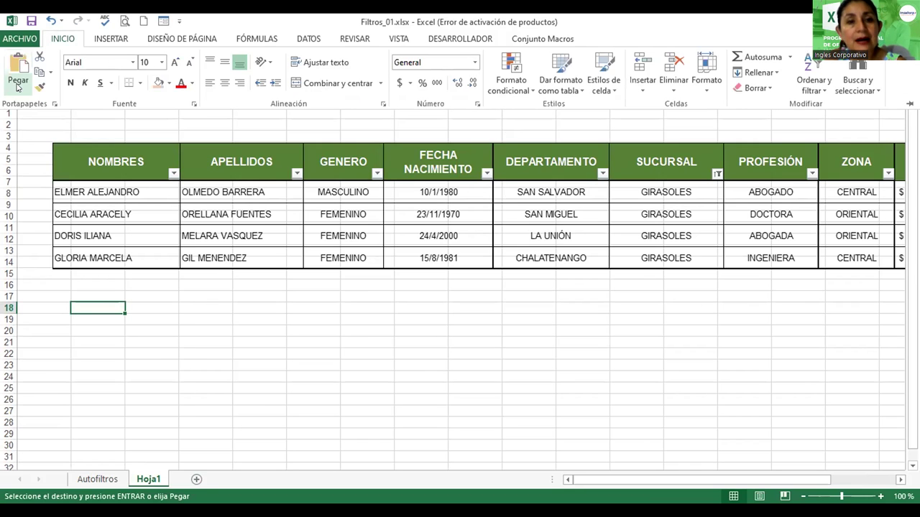
pyautogui.click(18, 87)
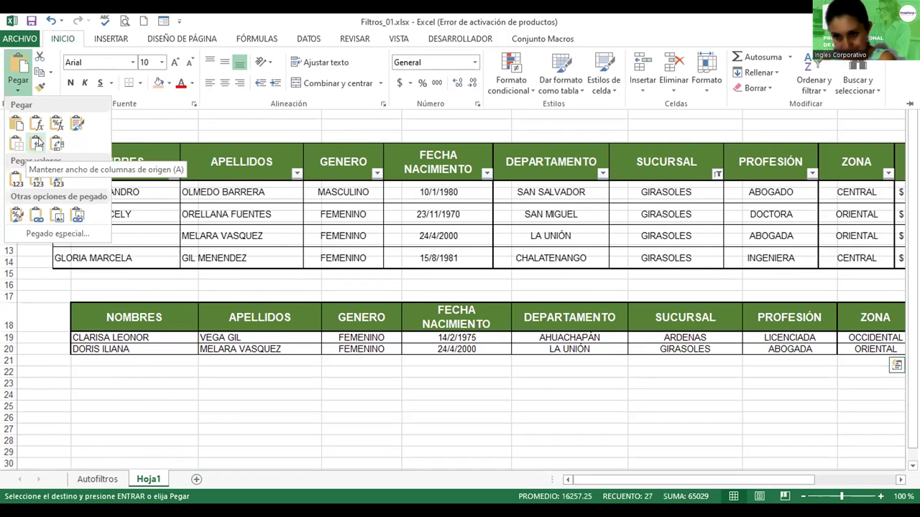
pyautogui.click(38, 143)
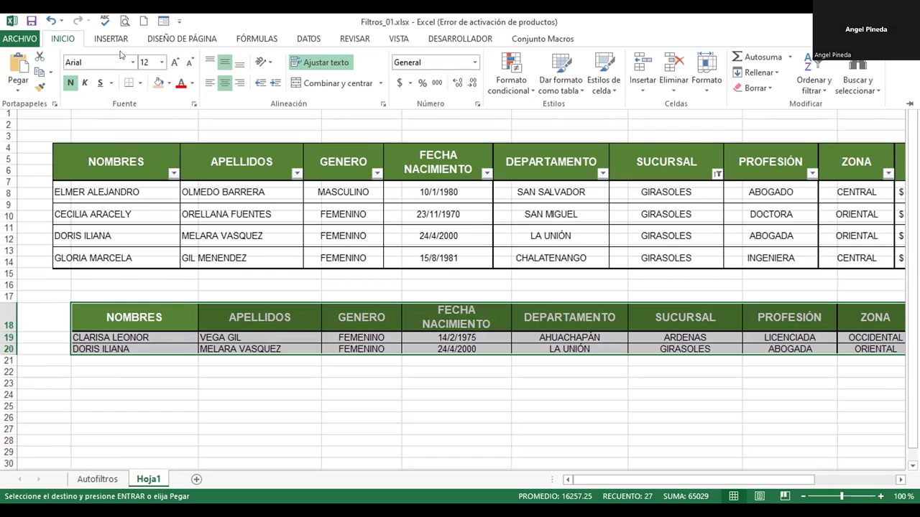
pyautogui.click(18, 88)
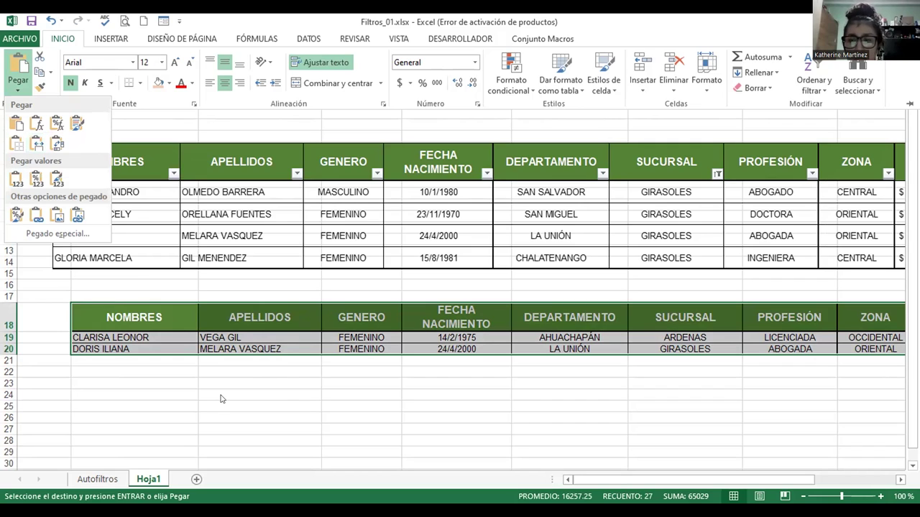
# Dismiss the paste options and return to the plain Hoja1 sheet view
pyautogui.press('Escape')
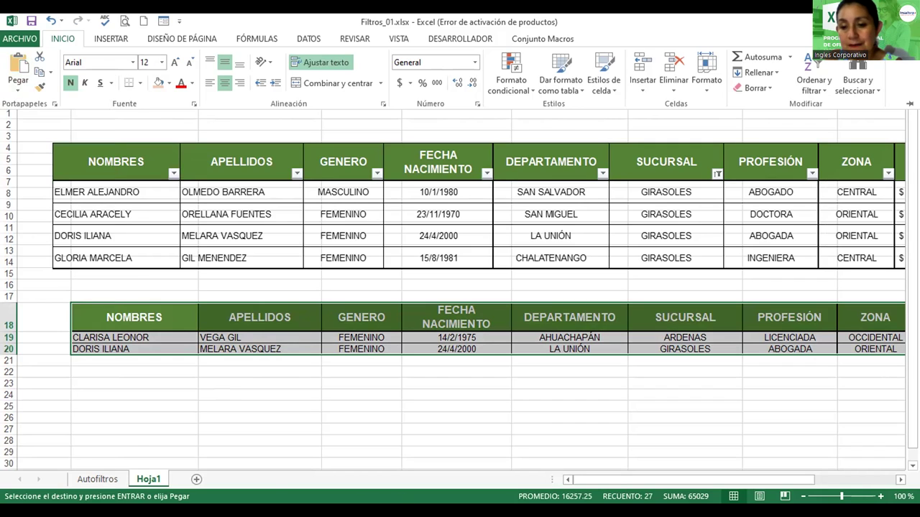
pyautogui.press('Escape')
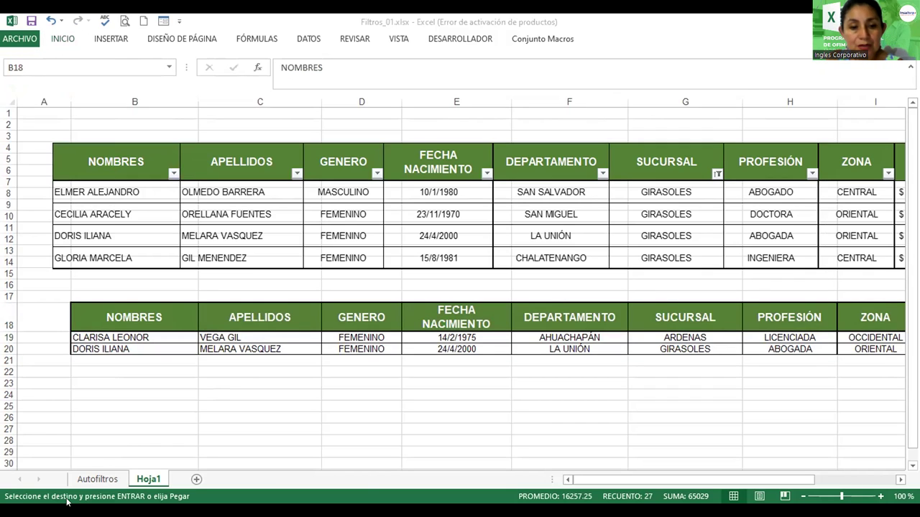
# On the Autofiltros sheet, cancel the pending copy and clear the DEPARTAMENTO filter
pyautogui.click(89, 481)
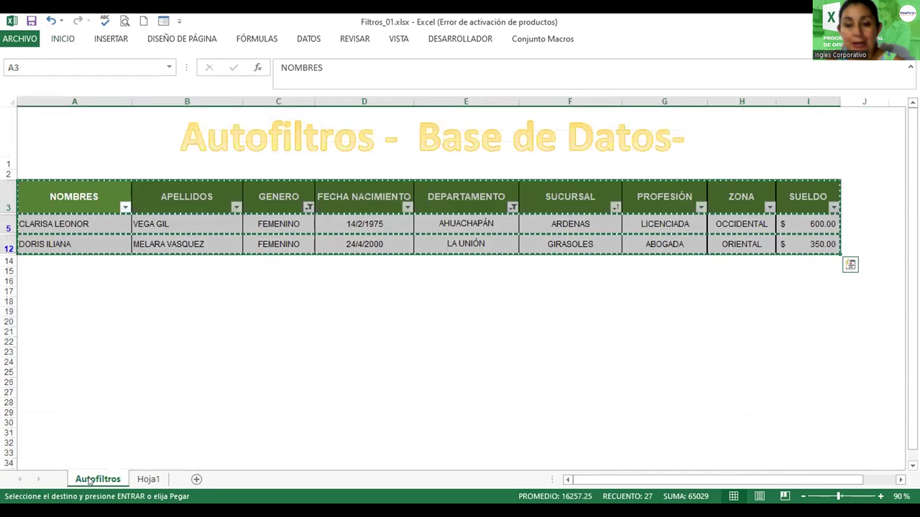
pyautogui.press('Escape')
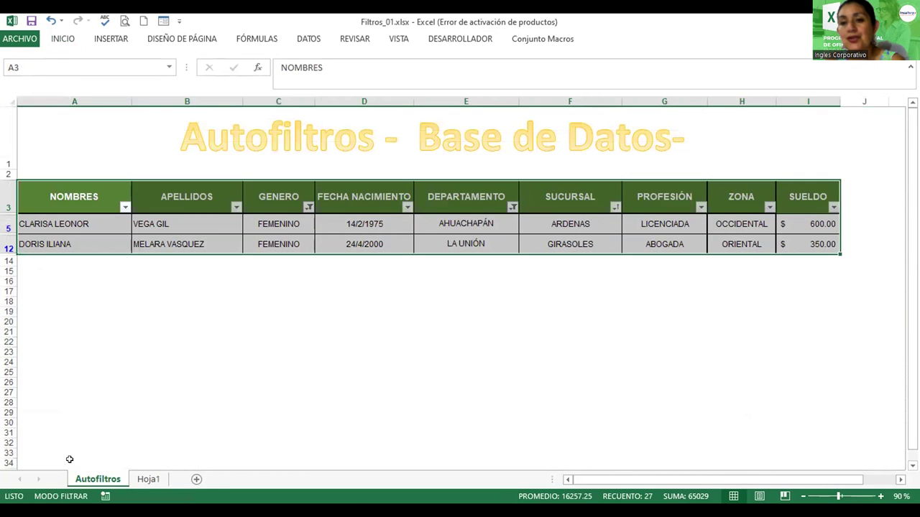
pyautogui.click(510, 206)
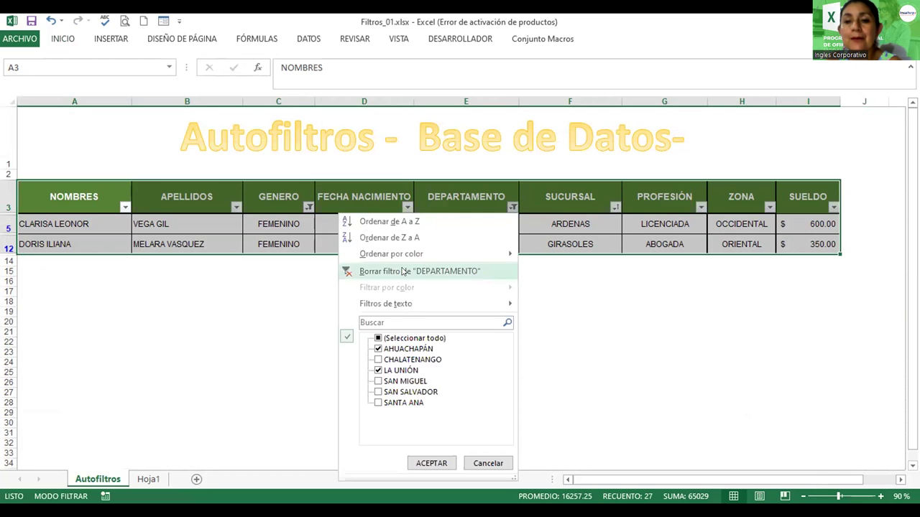
pyautogui.click(404, 272)
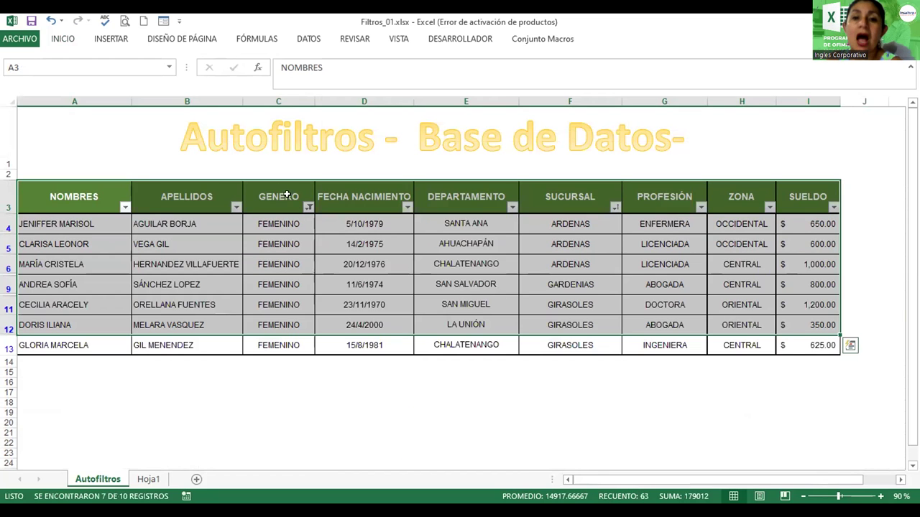
# Clear the GENERO filter so all ten employee records show again
pyautogui.click(307, 208)
pyautogui.click(403, 159)
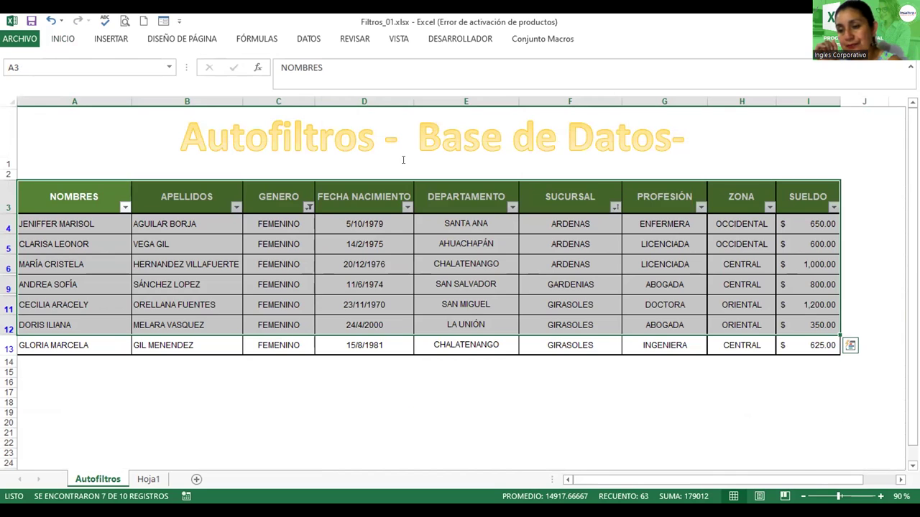
pyautogui.click(308, 207)
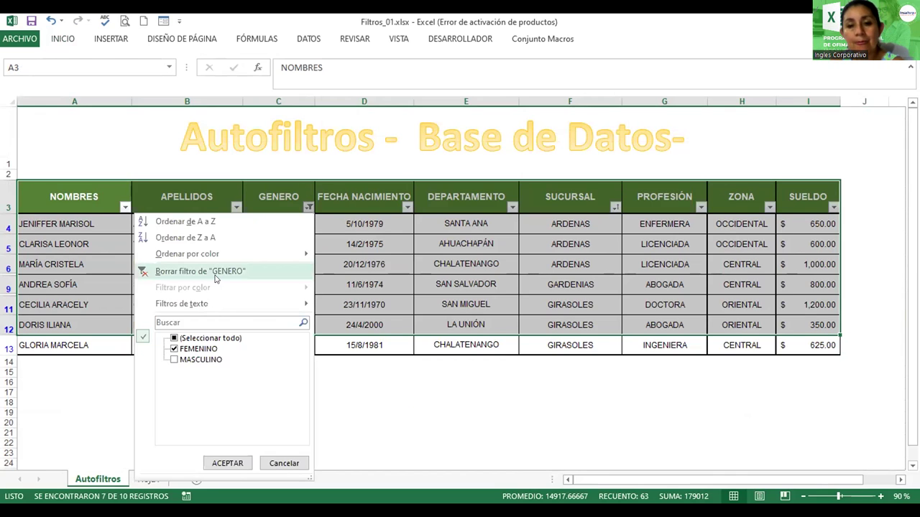
pyautogui.click(214, 273)
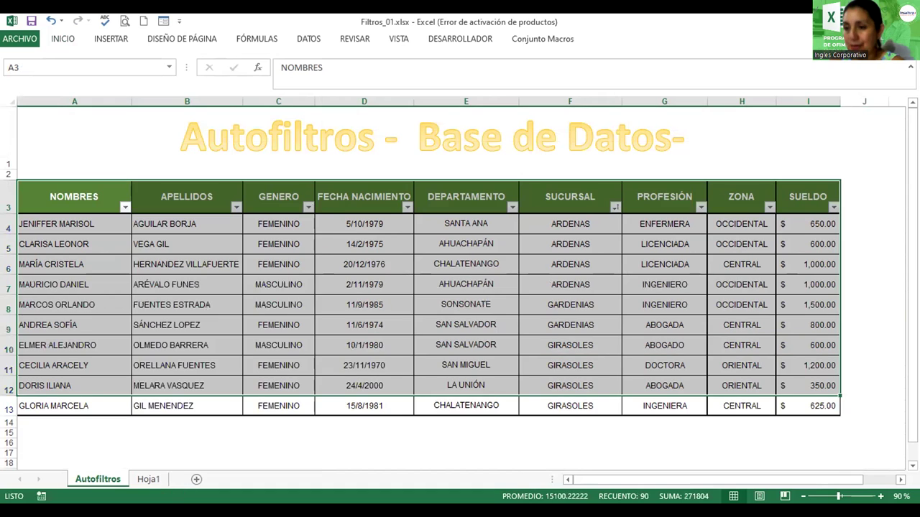
# Apply a Diez mejores filter on SUELDO showing the top 5 salaries, then copy the table
pyautogui.click(832, 206)
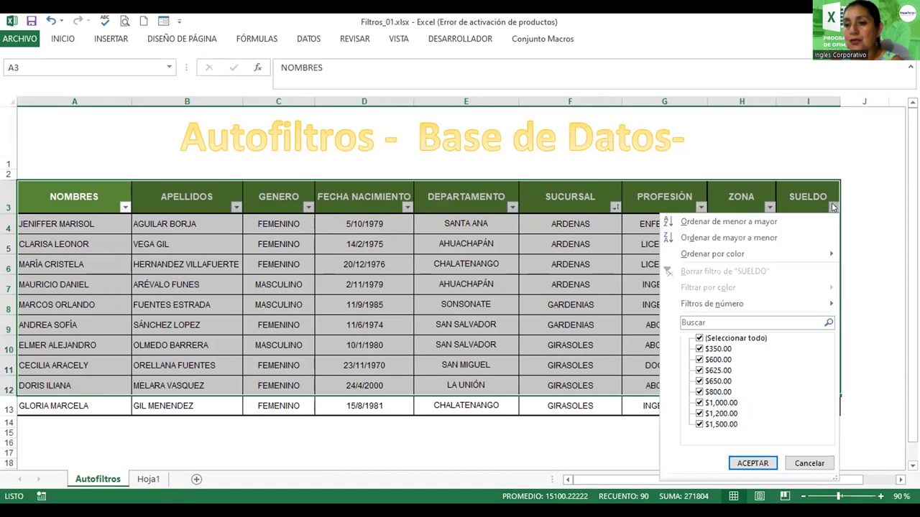
pyautogui.click(747, 303)
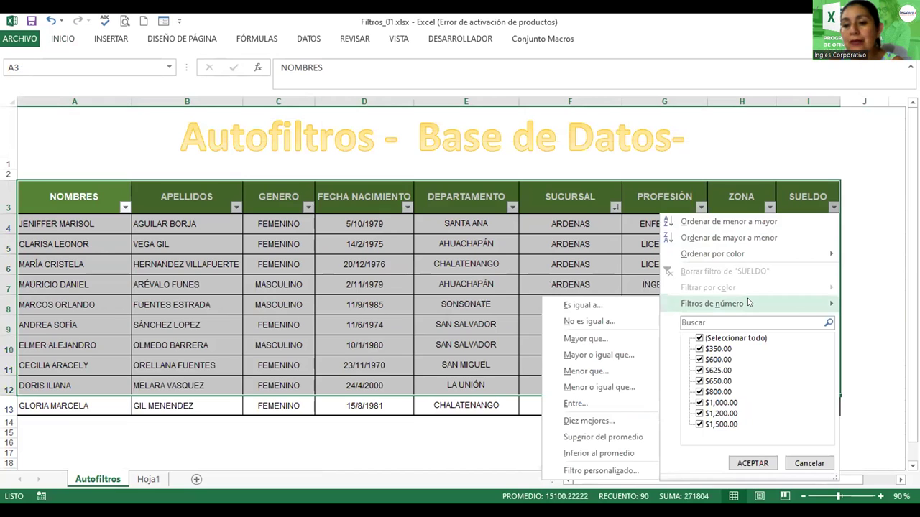
pyautogui.click(589, 421)
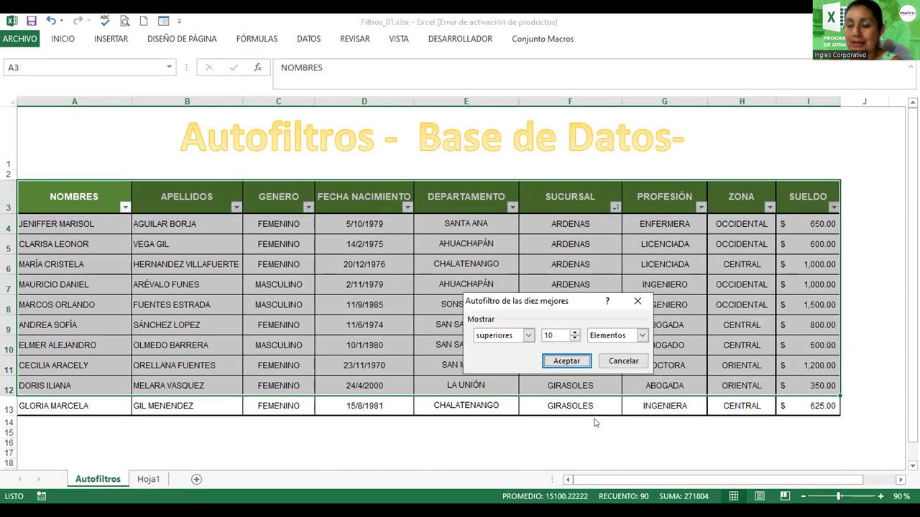
pyautogui.click(574, 339)
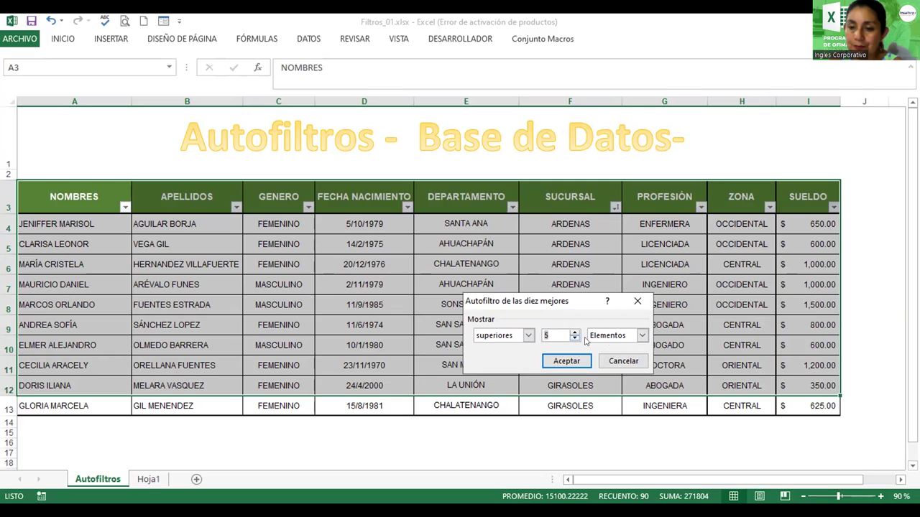
pyautogui.click(567, 361)
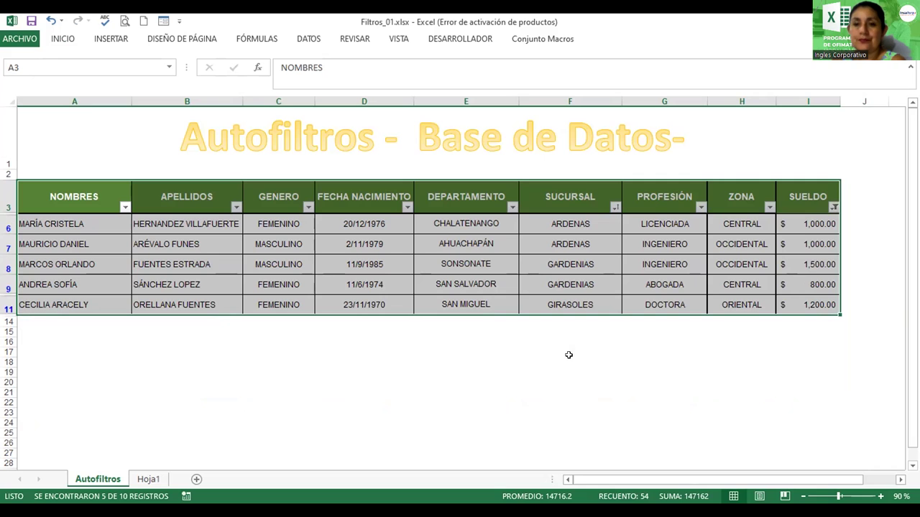
pyautogui.hotkey('ctrl', 'c')
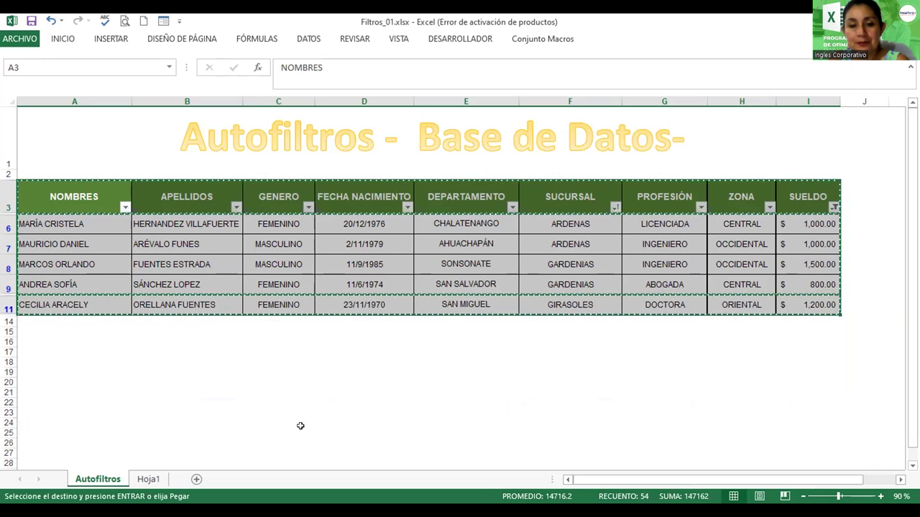
# Paste the copied top-5 SUELDO table into Hoja1 starting at cell B23
pyautogui.click(148, 479)
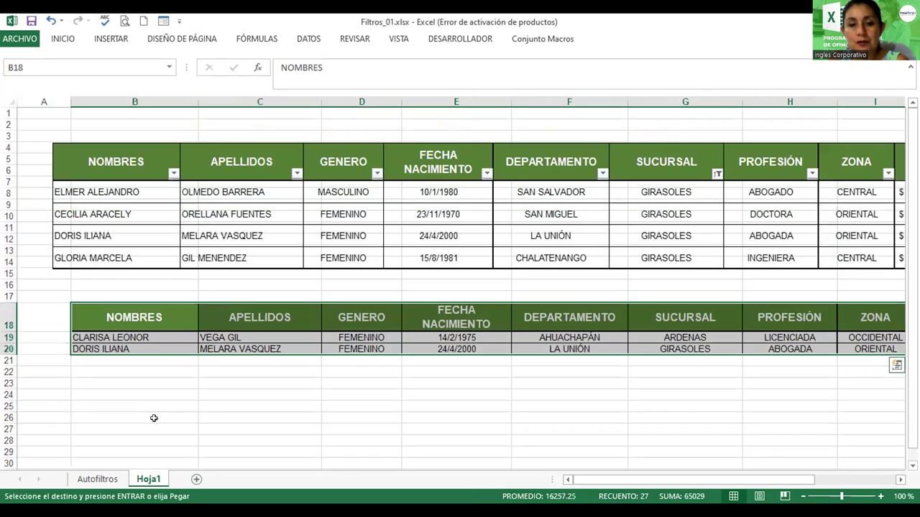
pyautogui.click(71, 388)
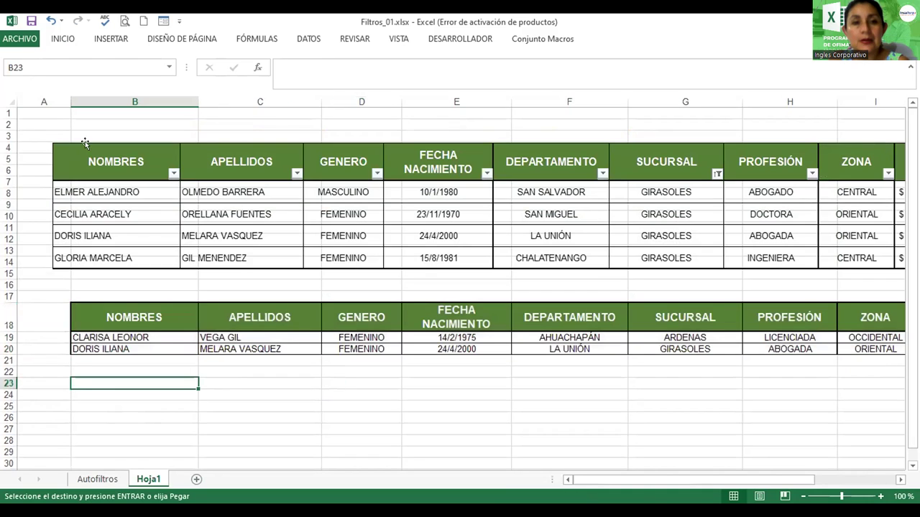
pyautogui.click(58, 46)
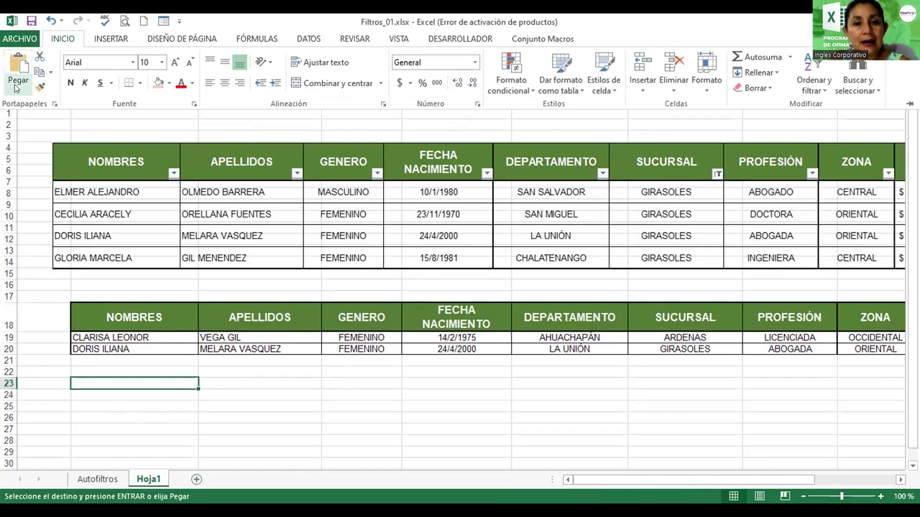
pyautogui.click(15, 87)
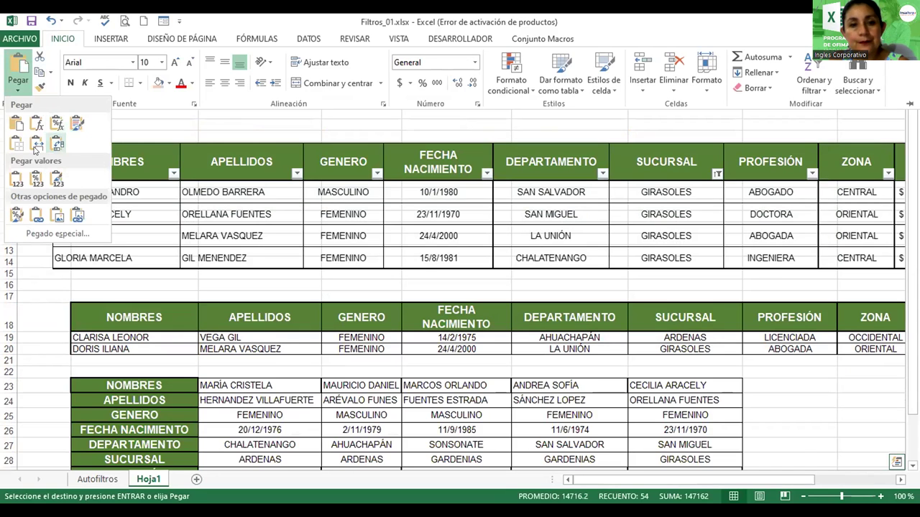
pyautogui.click(36, 146)
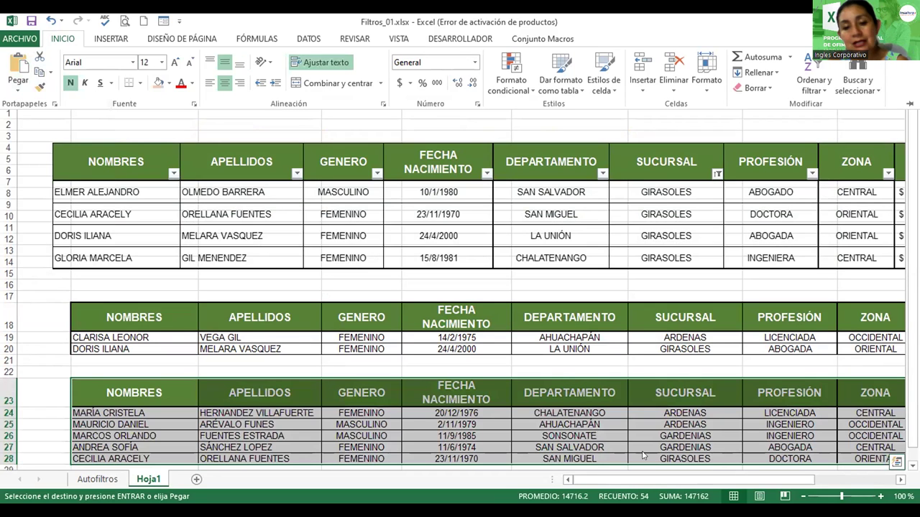
# Rename the Hoja1 sheet to 'Resultado_Filtros' and go back to the Autofiltros sheet
pyautogui.doubleClick(139, 478)
pyautogui.write('Resultado_Filtros')
pyautogui.press('Return')
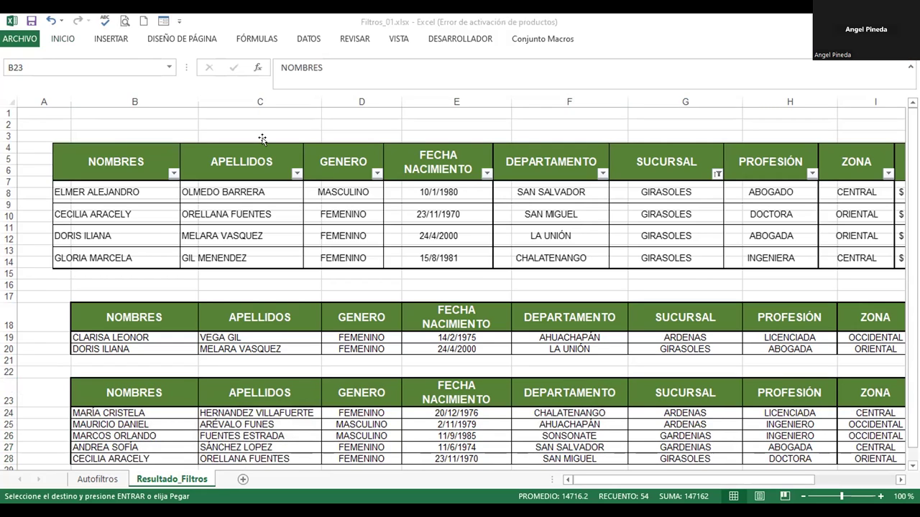
pyautogui.click(98, 479)
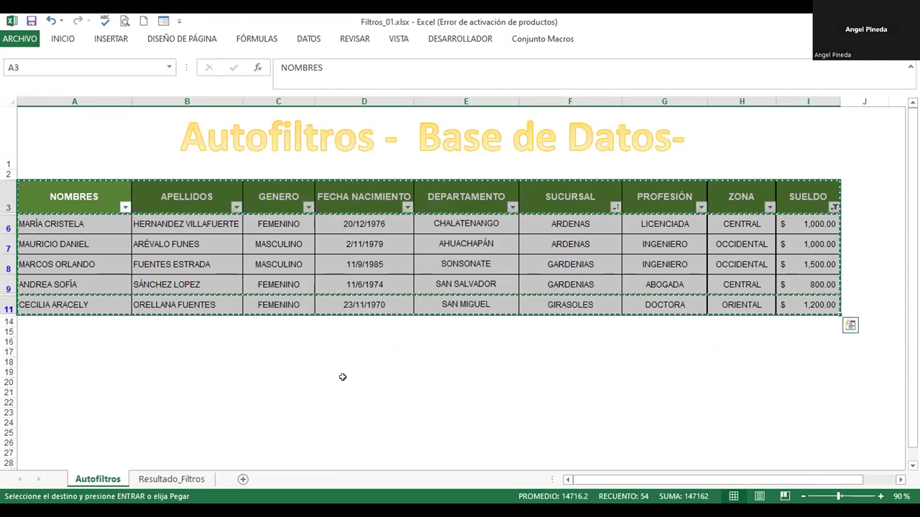
pyautogui.press('Escape')
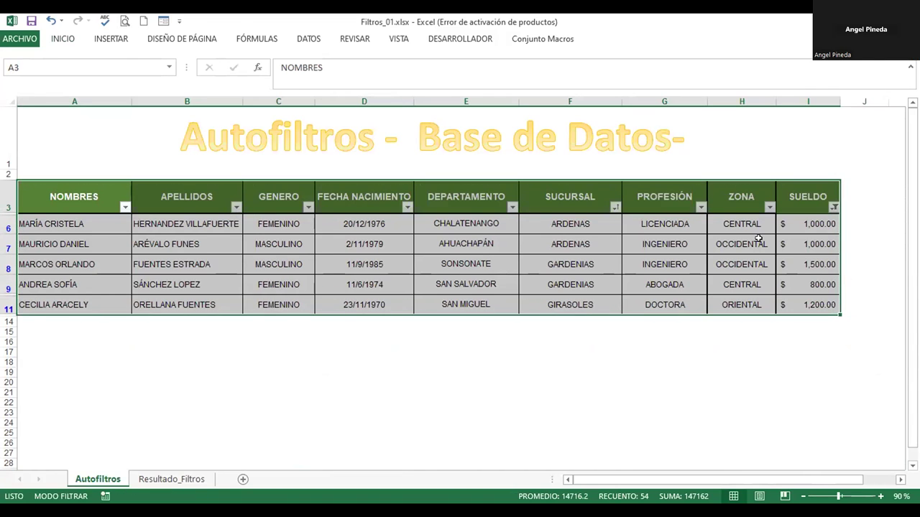
pyautogui.click(805, 224)
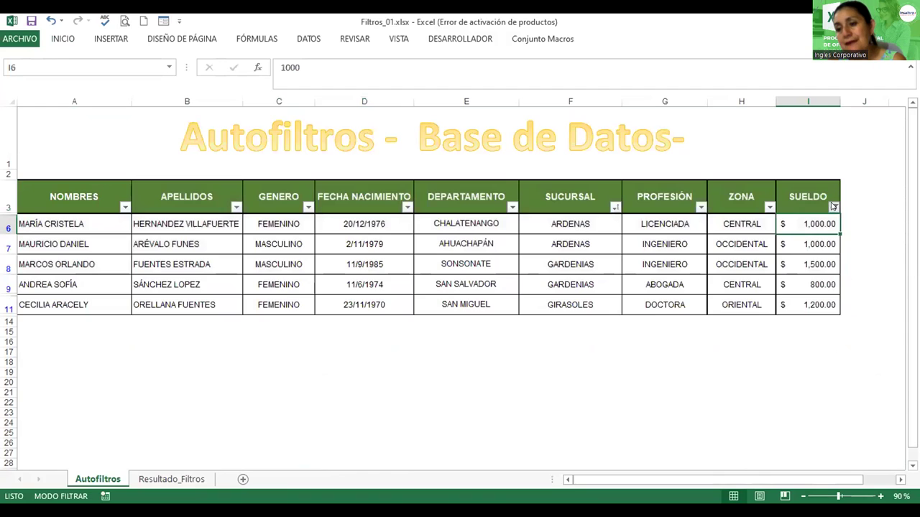
pyautogui.click(833, 208)
pyautogui.moveTo(712, 303)
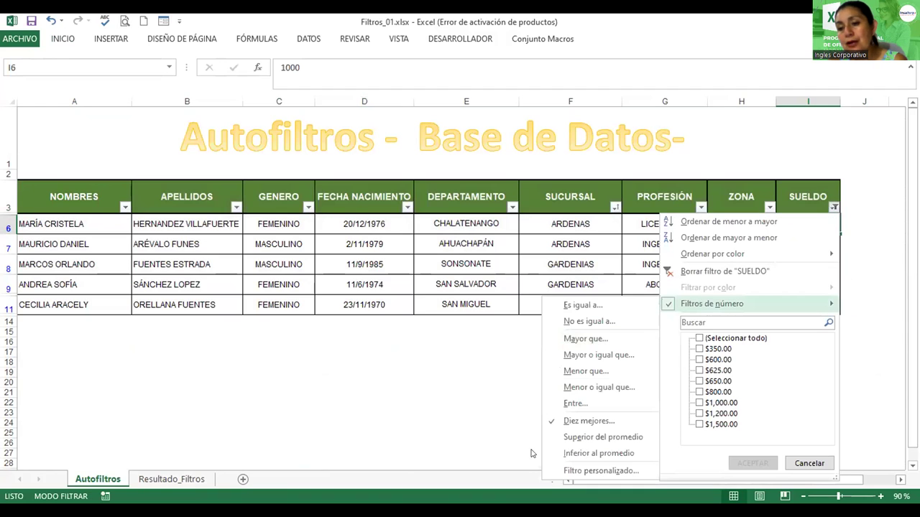
pyautogui.click(590, 421)
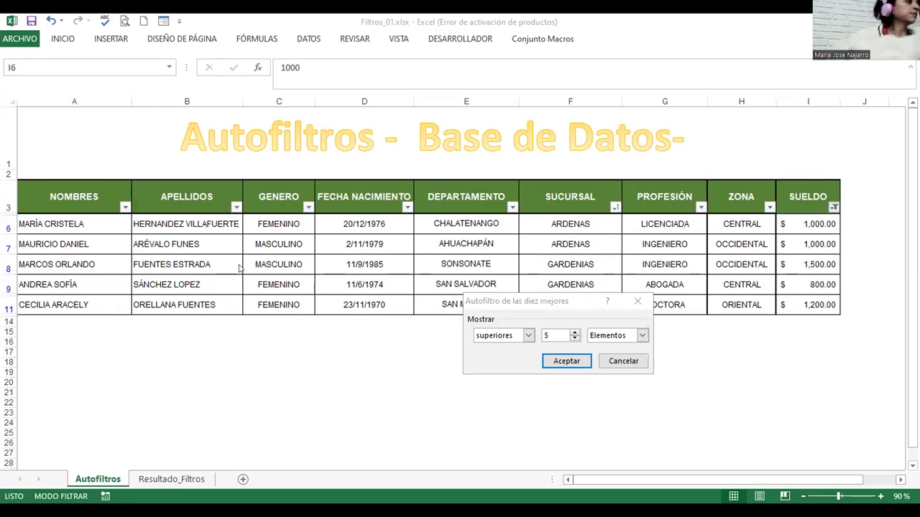
pyautogui.click(557, 359)
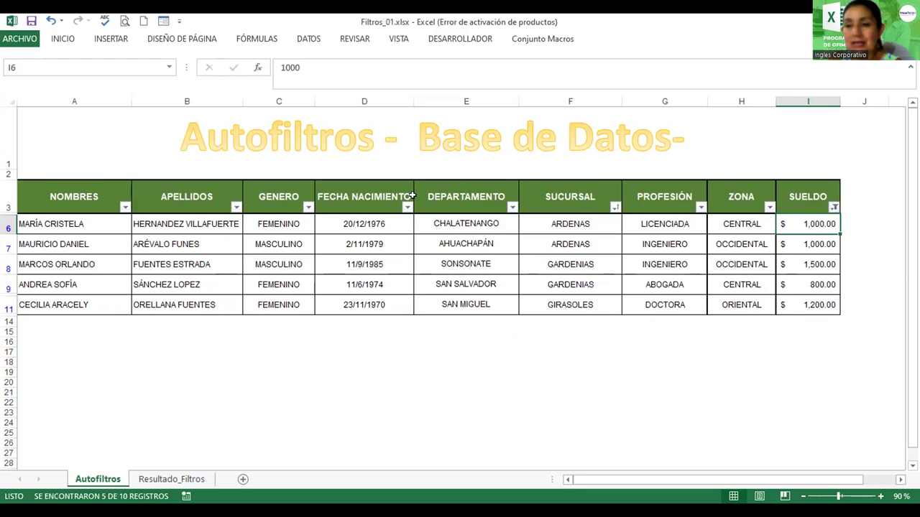
# Remove the SUELDO filter on Autofiltros so all ten records in rows 4–13 display
pyautogui.click(153, 480)
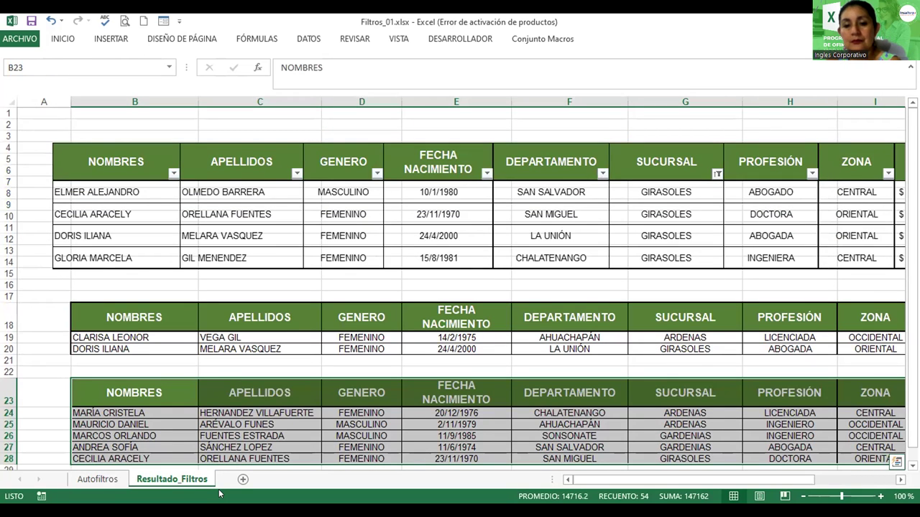
pyautogui.click(98, 478)
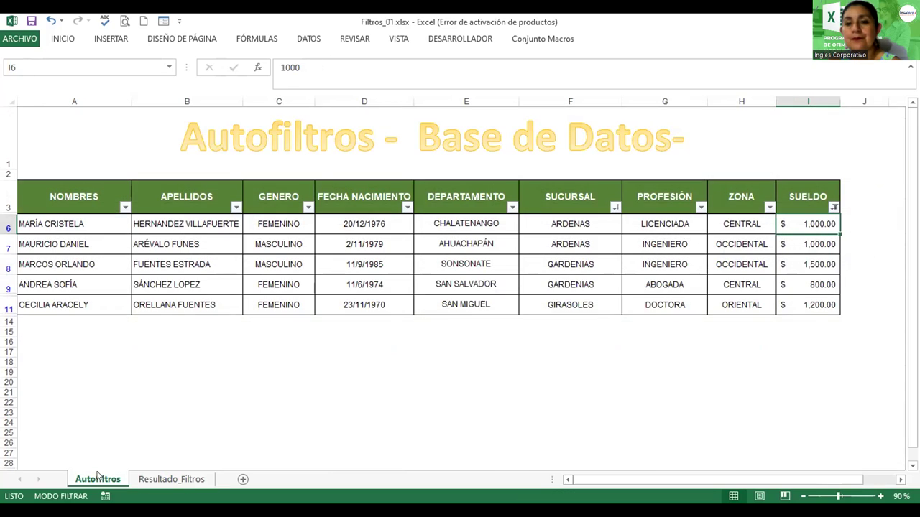
pyautogui.click(833, 207)
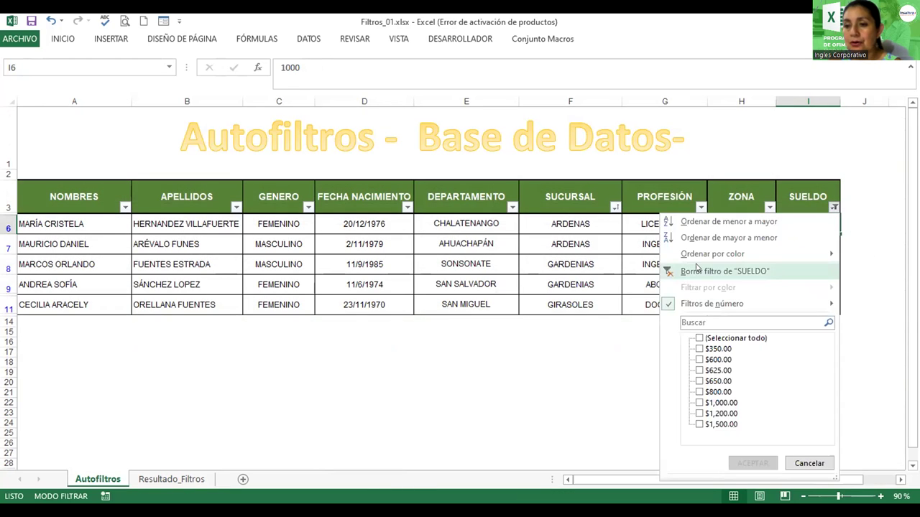
pyautogui.click(696, 271)
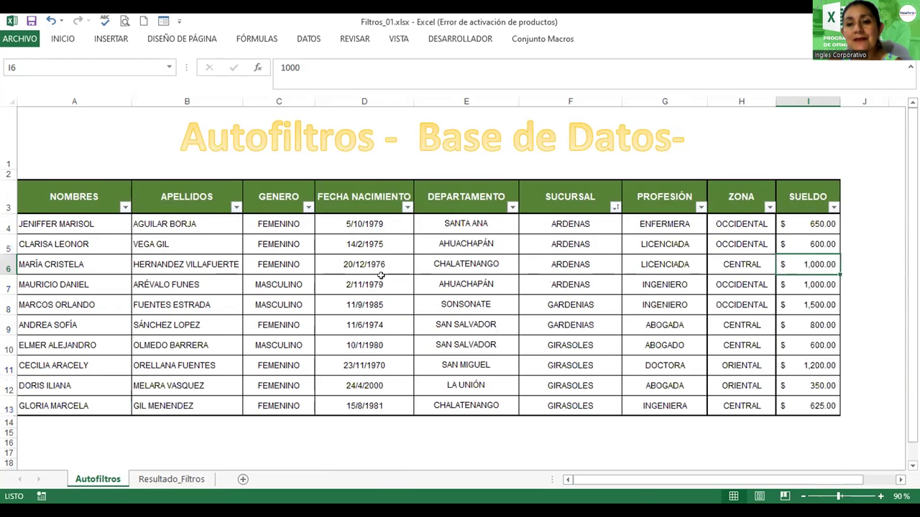
pyautogui.click(407, 208)
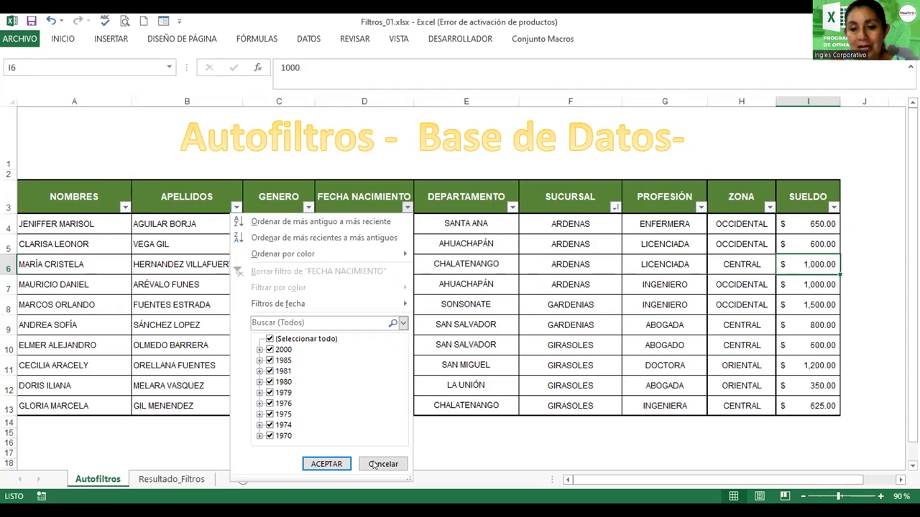
pyautogui.click(171, 479)
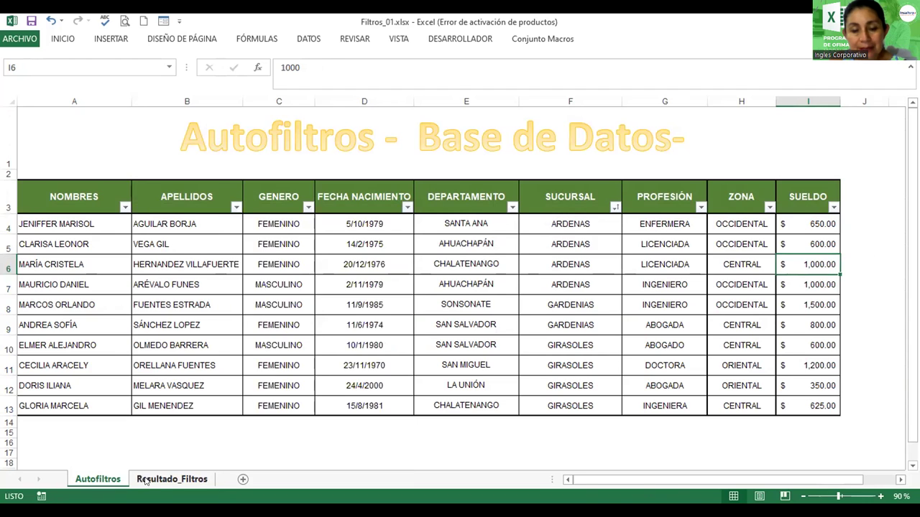
pyautogui.click(171, 480)
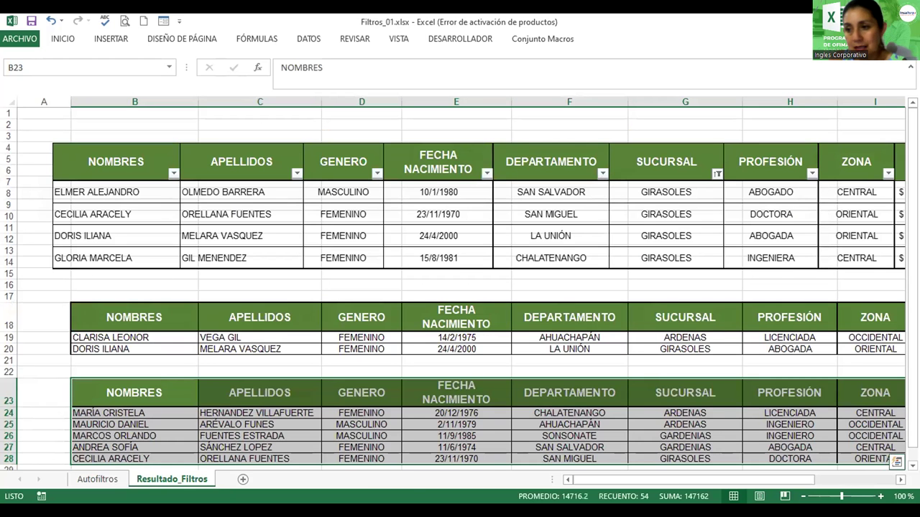
pyautogui.scroll(-1, 460, 287)
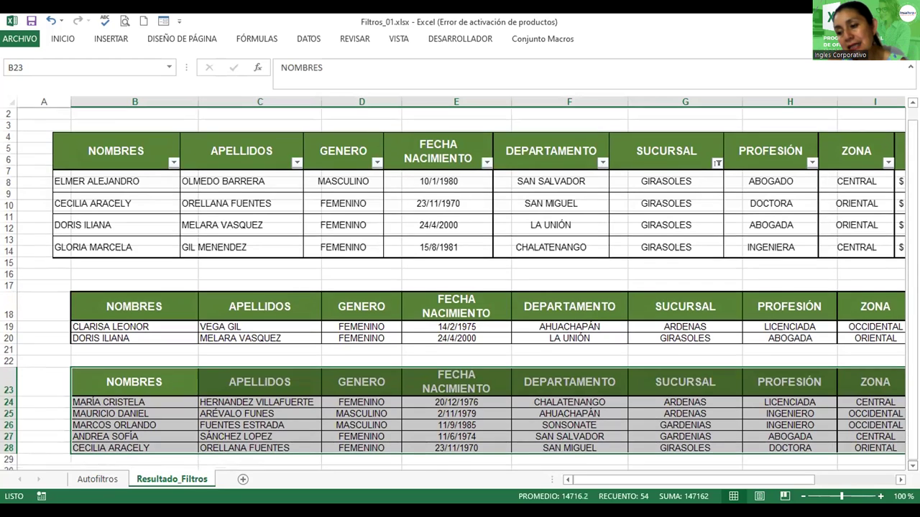
pyautogui.scroll(-2, 276, 380)
pyautogui.scroll(-2, 276, 380)
pyautogui.scroll(-1, 276, 380)
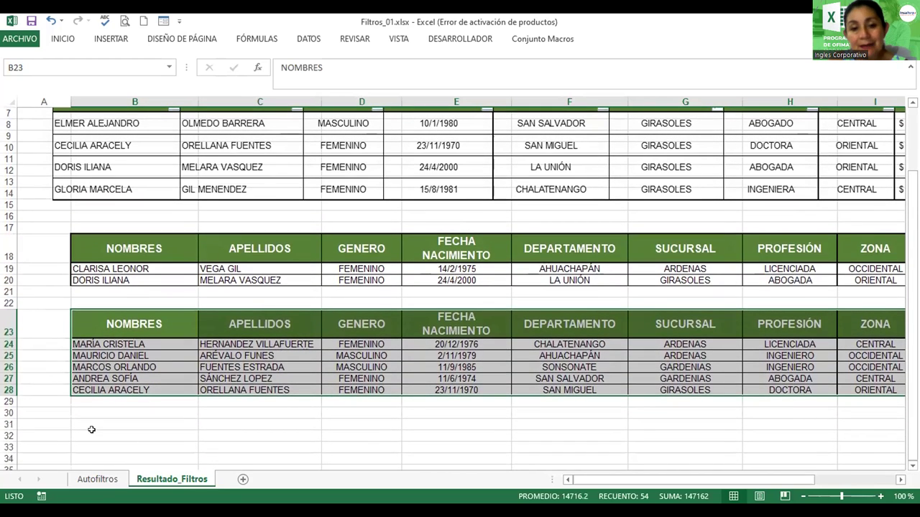
pyautogui.click(91, 424)
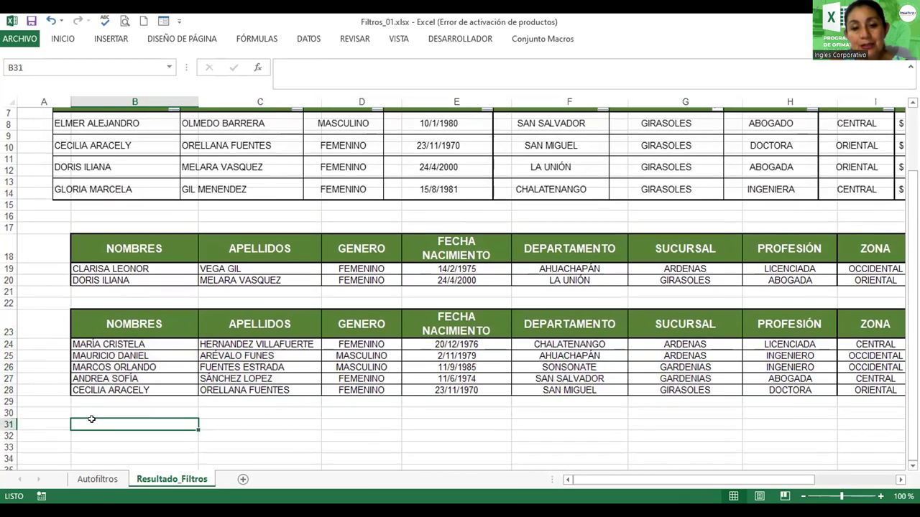
pyautogui.click(60, 41)
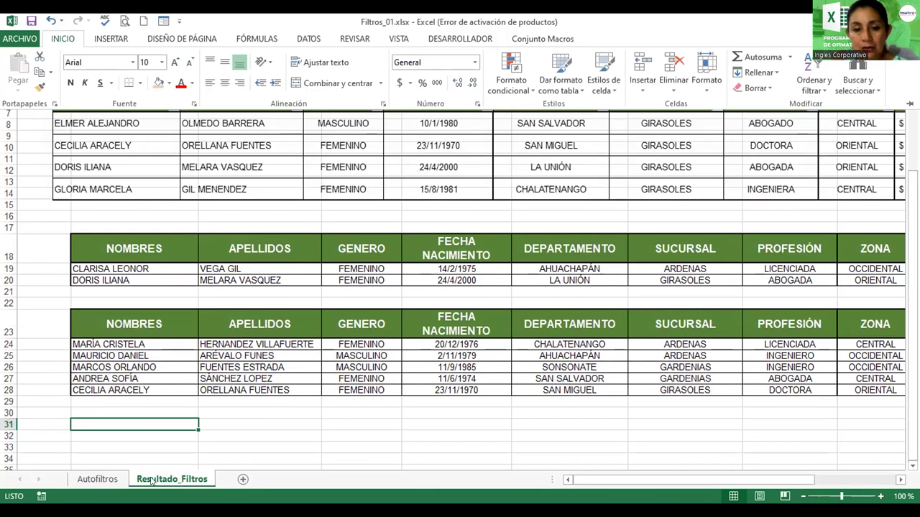
pyautogui.click(90, 481)
# Copy the GENERO and FECHA NACIMIENTO cells C9:D10 and bring up Resultado_Filtros
pyautogui.moveTo(279, 324); pyautogui.dragTo(343, 346)
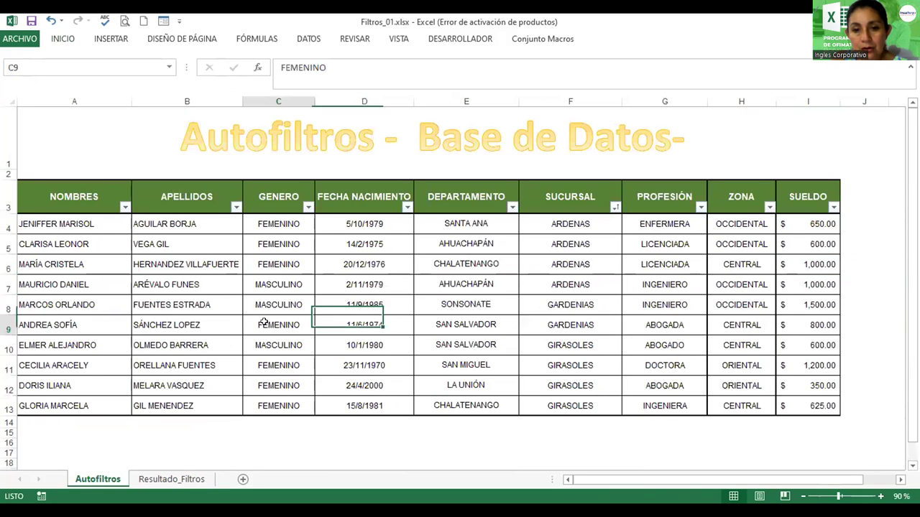
pyautogui.hotkey('ctrl', 'c')
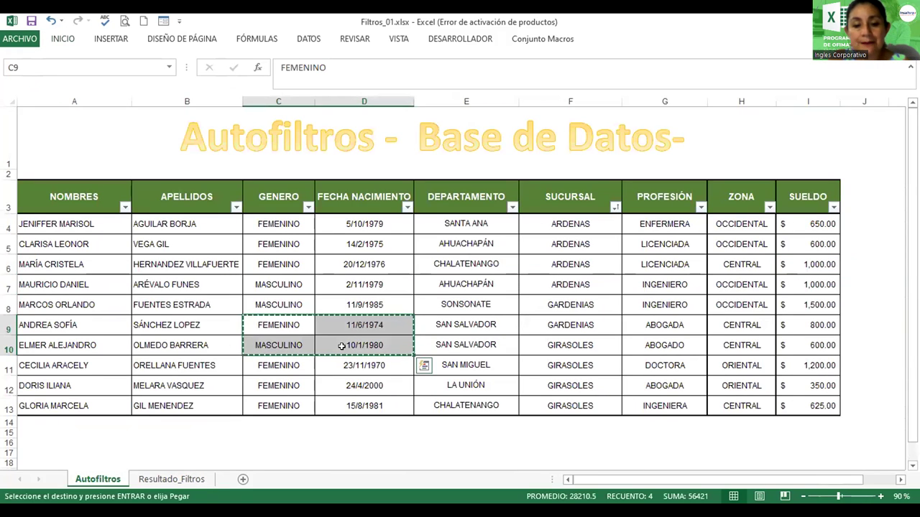
pyautogui.click(179, 479)
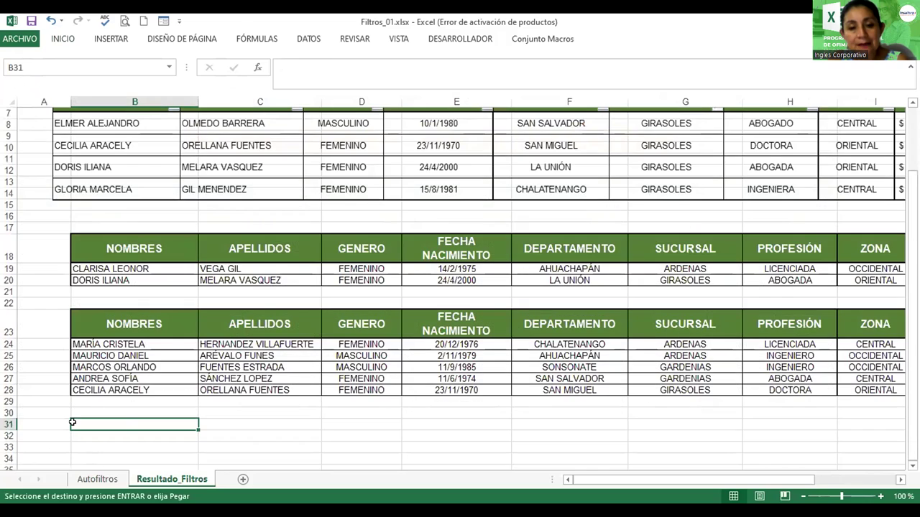
pyautogui.click(65, 38)
pyautogui.click(22, 91)
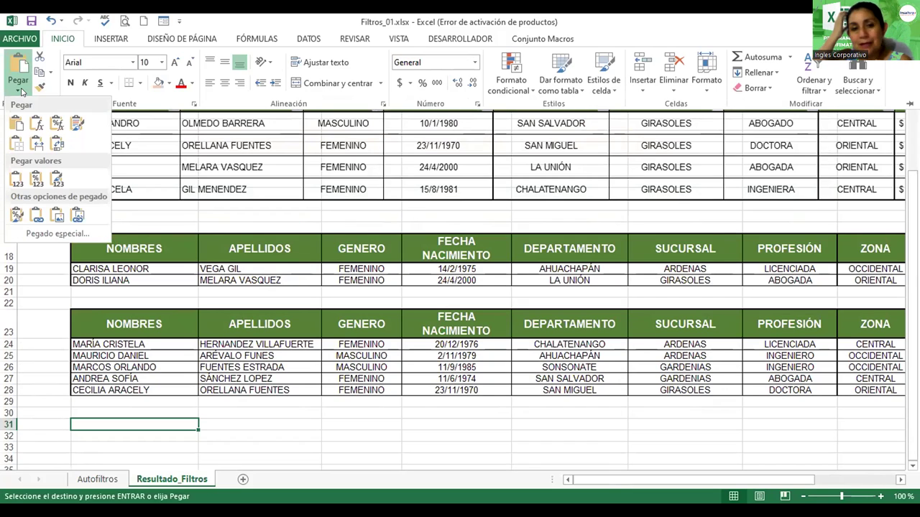
pyautogui.click(37, 179)
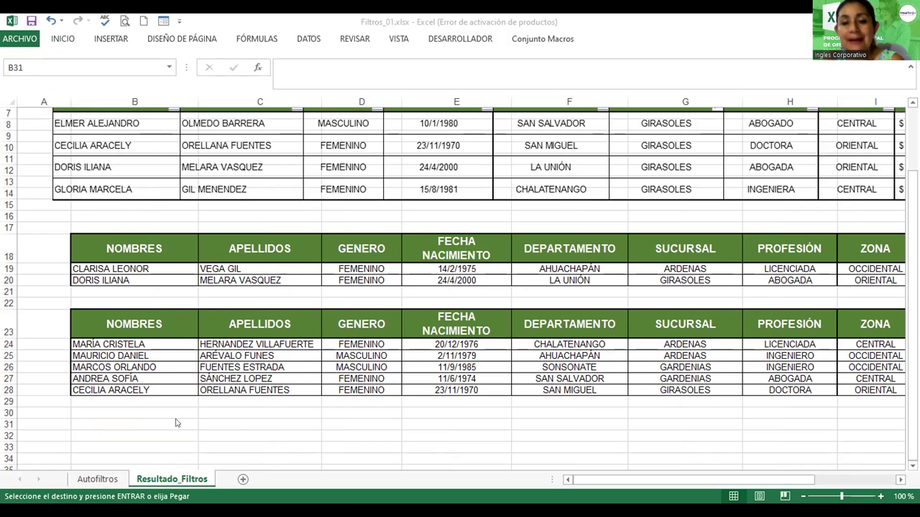
# Sort the Autofiltros table by FECHA NACIMIENTO from oldest to newest
pyautogui.click(98, 478)
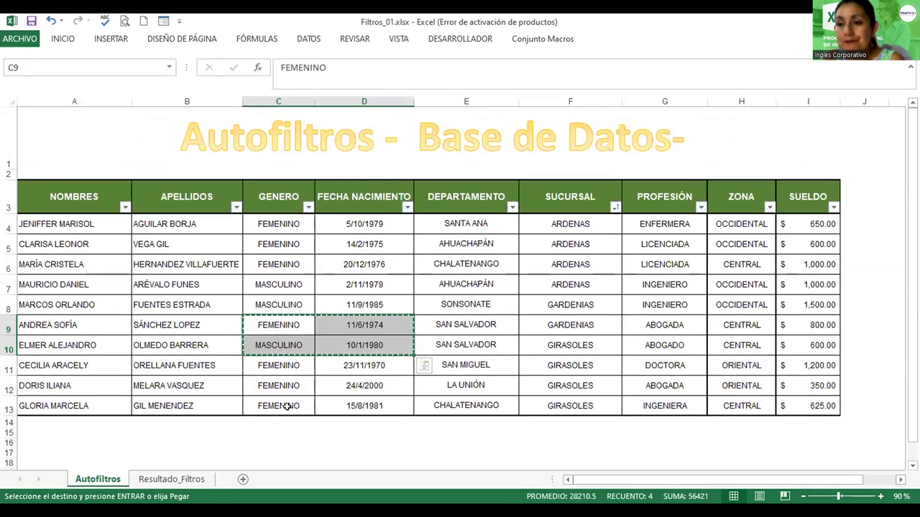
pyautogui.press('Escape')
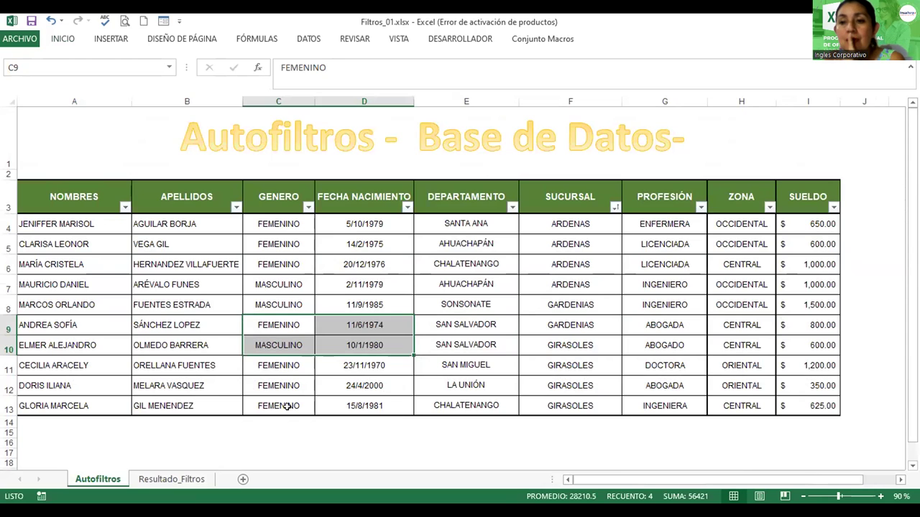
pyautogui.click(407, 207)
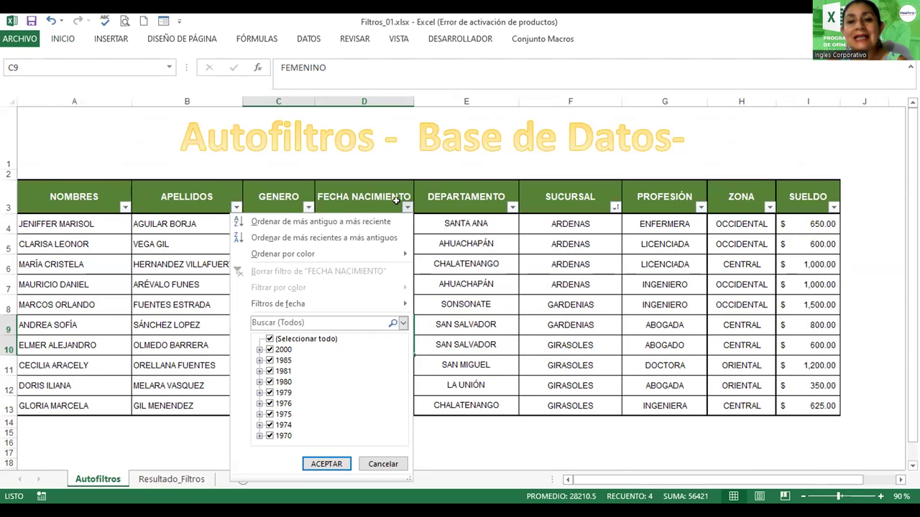
pyautogui.click(359, 223)
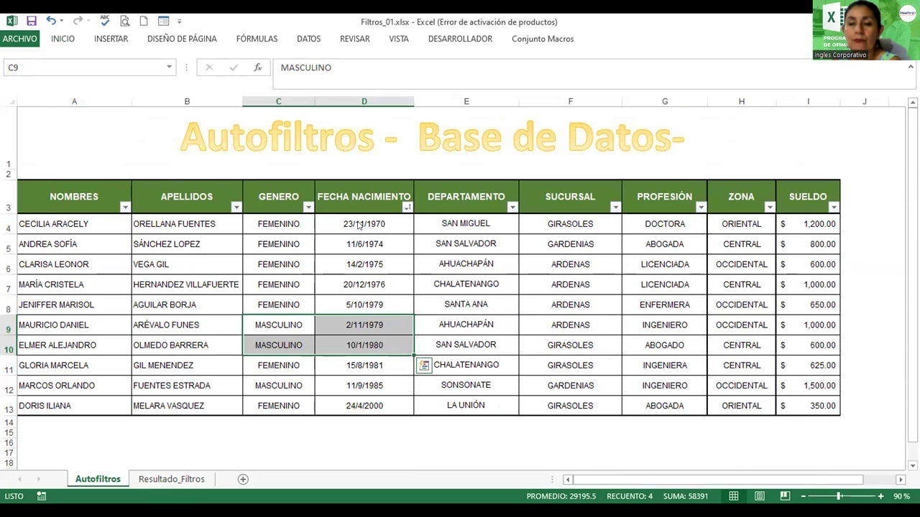
# Try an 'Este mes' date filter on FECHA NACIMIENTO, then clear it to show all records
pyautogui.click(406, 207)
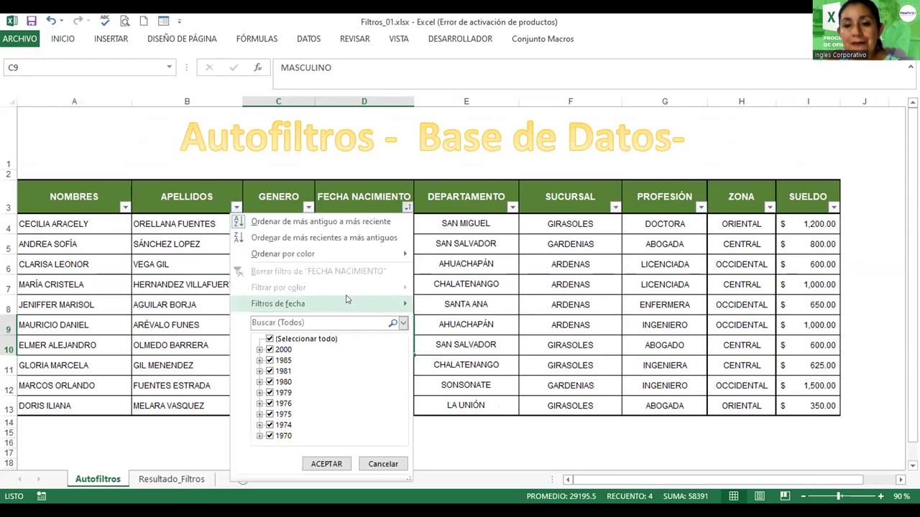
pyautogui.click(346, 299)
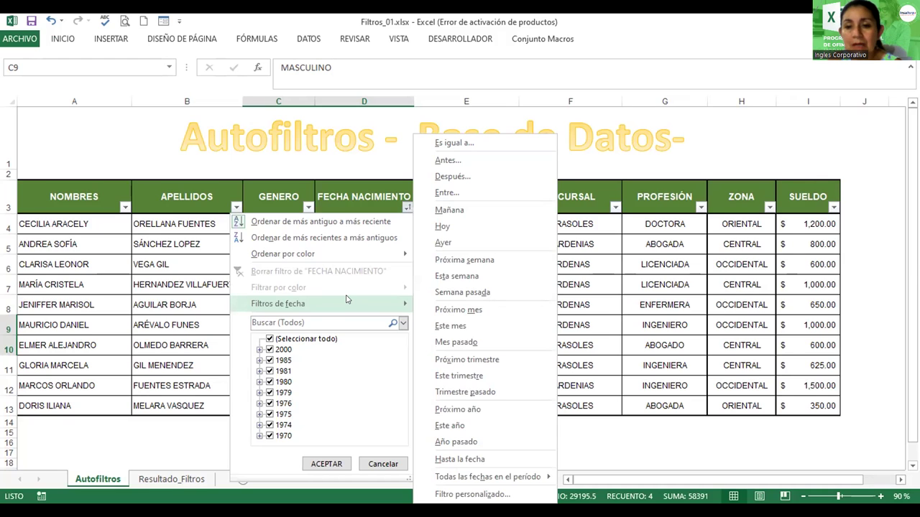
pyautogui.click(435, 325)
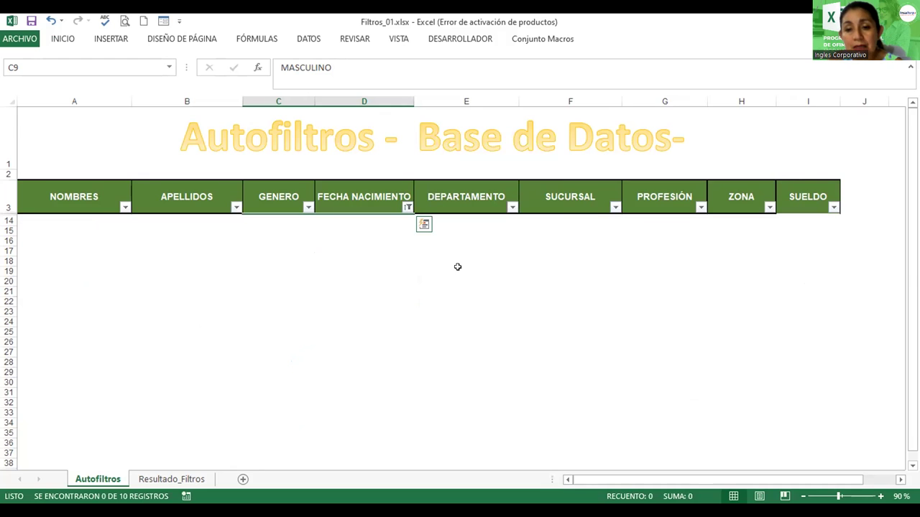
pyautogui.click(407, 207)
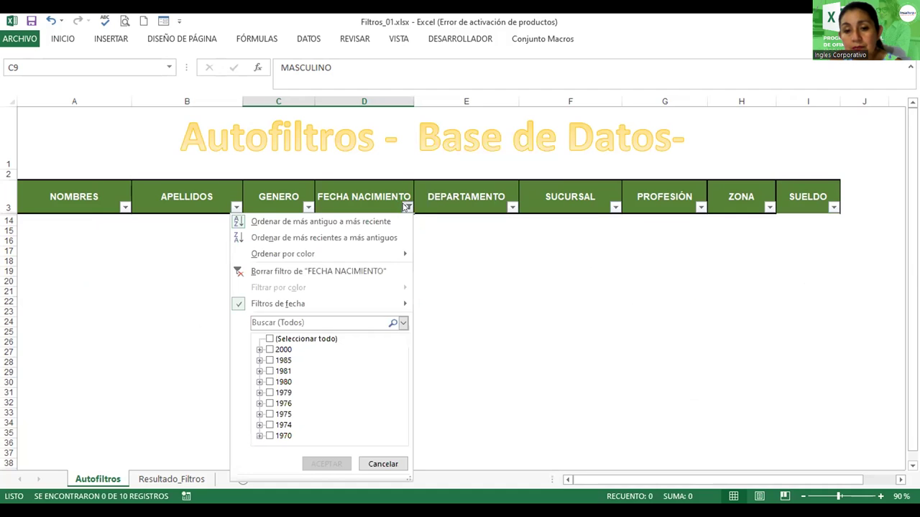
pyautogui.click(352, 273)
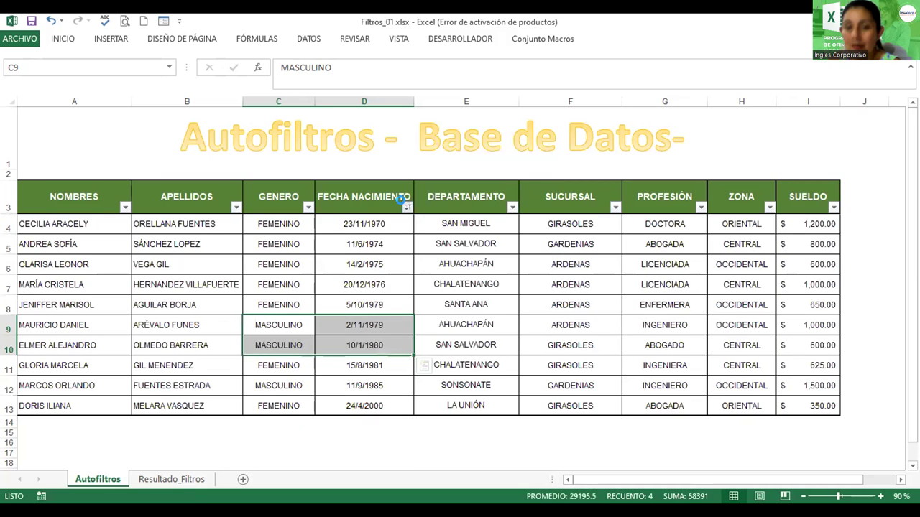
pyautogui.click(406, 207)
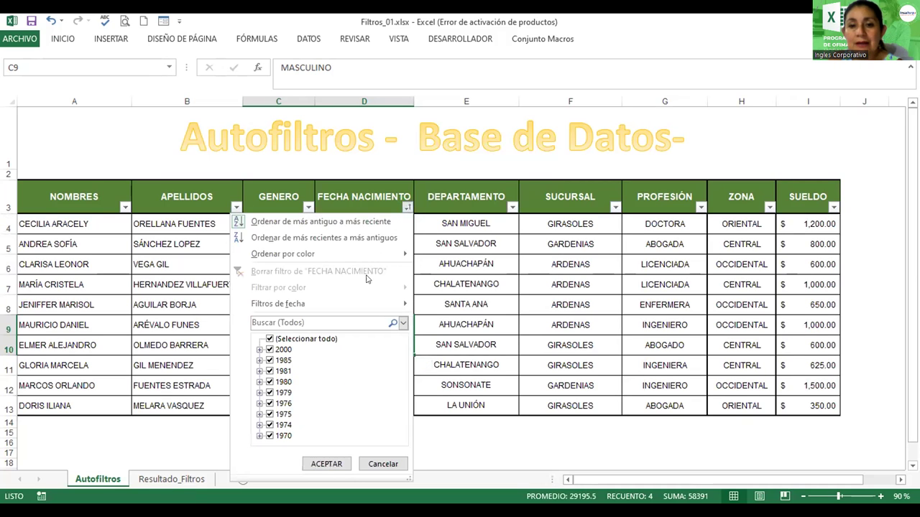
pyautogui.click(339, 308)
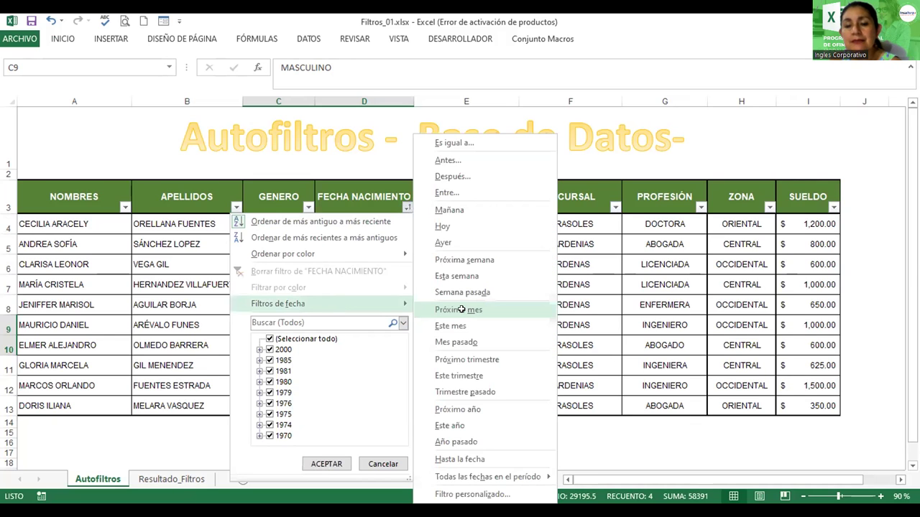
pyautogui.click(462, 310)
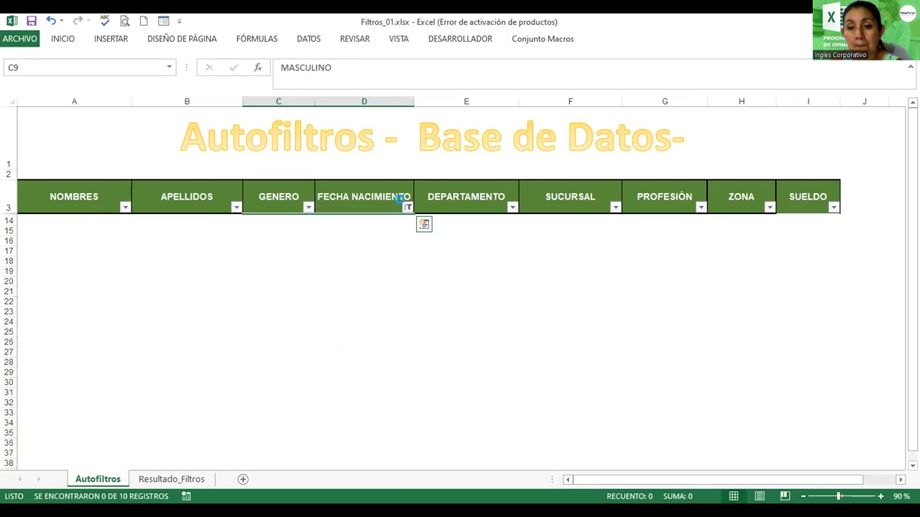
pyautogui.click(407, 207)
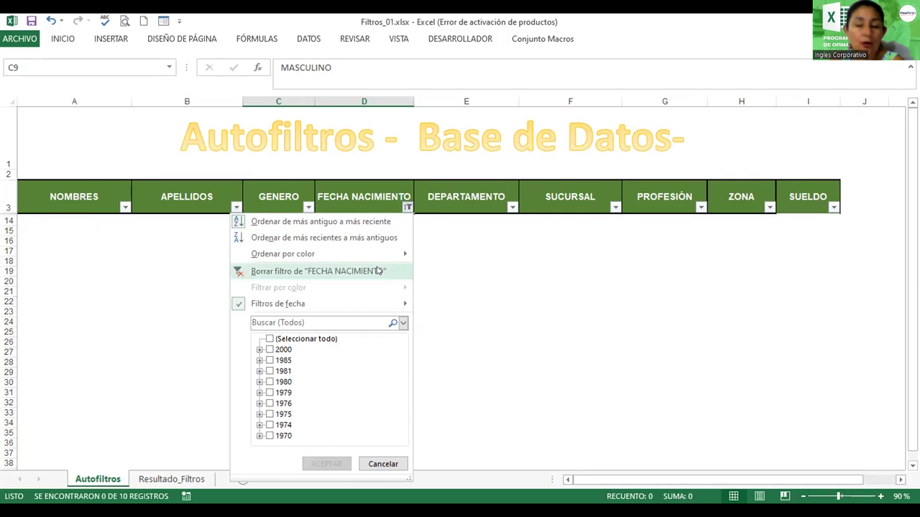
pyautogui.click(377, 271)
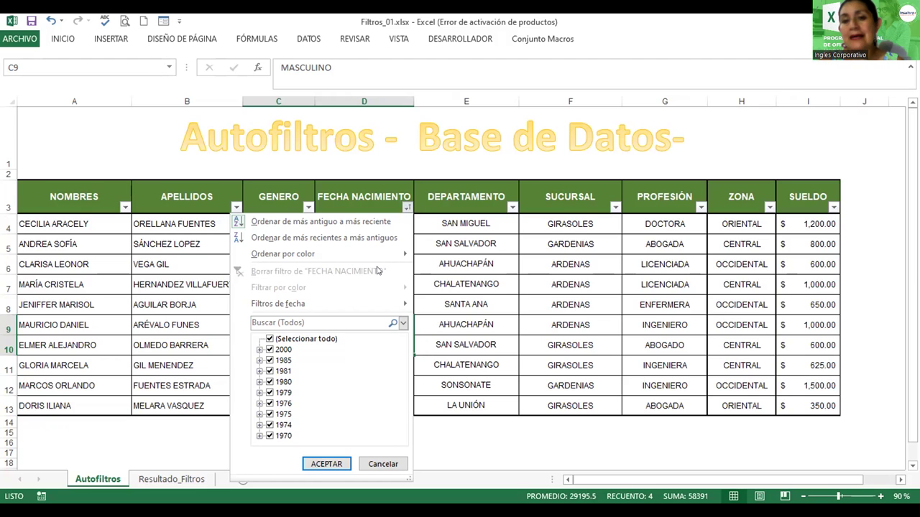
pyautogui.click(362, 301)
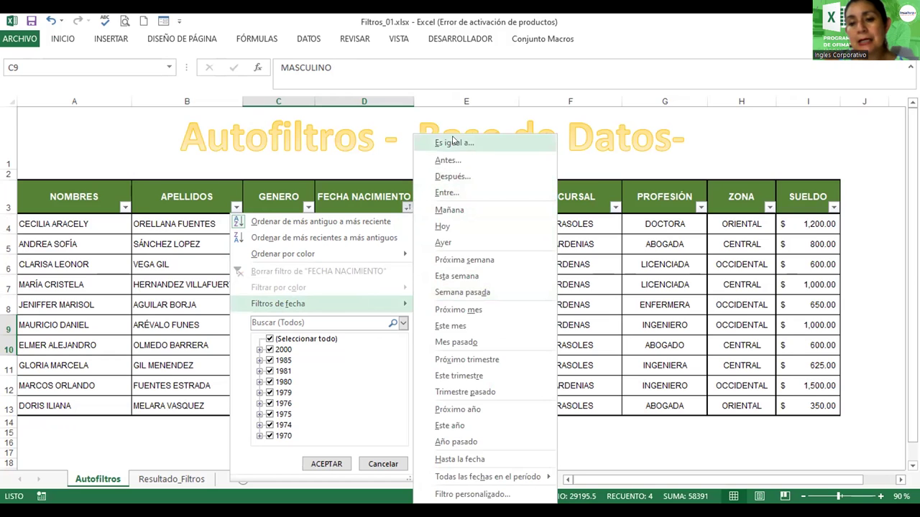
# Choose the Entre date filter and enter 10/05/1980 as the on-or-after date
pyautogui.click(447, 193)
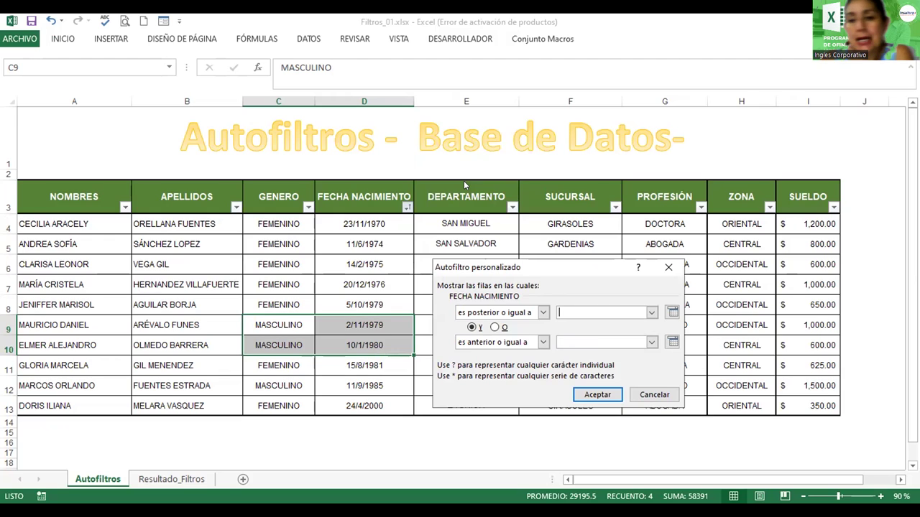
pyautogui.write('1')
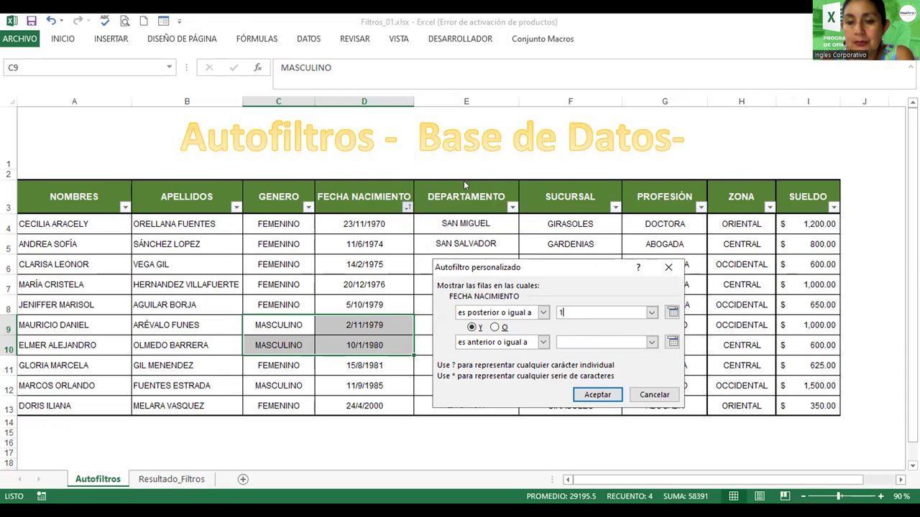
pyautogui.write('0')
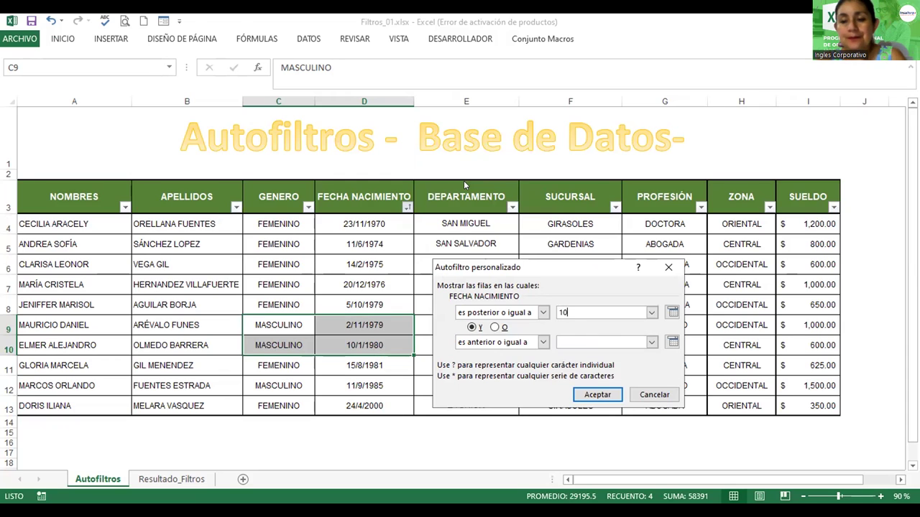
pyautogui.write('/')
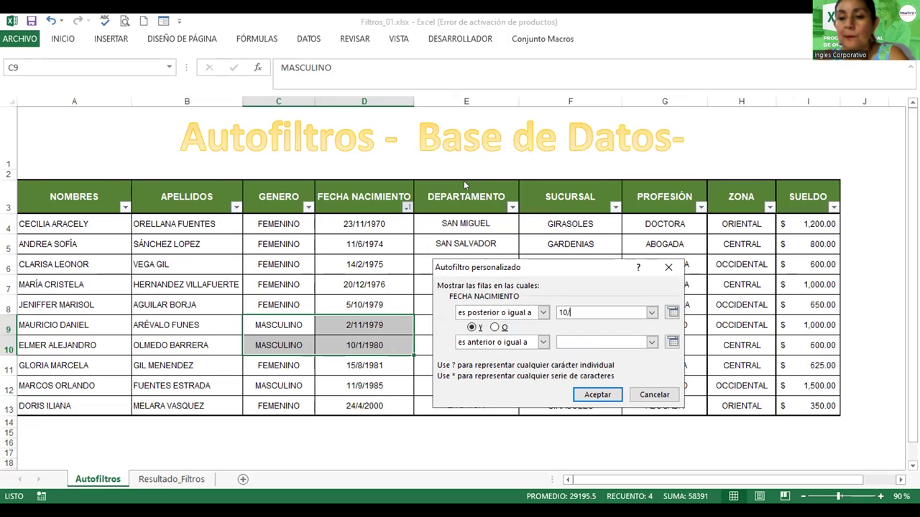
pyautogui.write('05/')
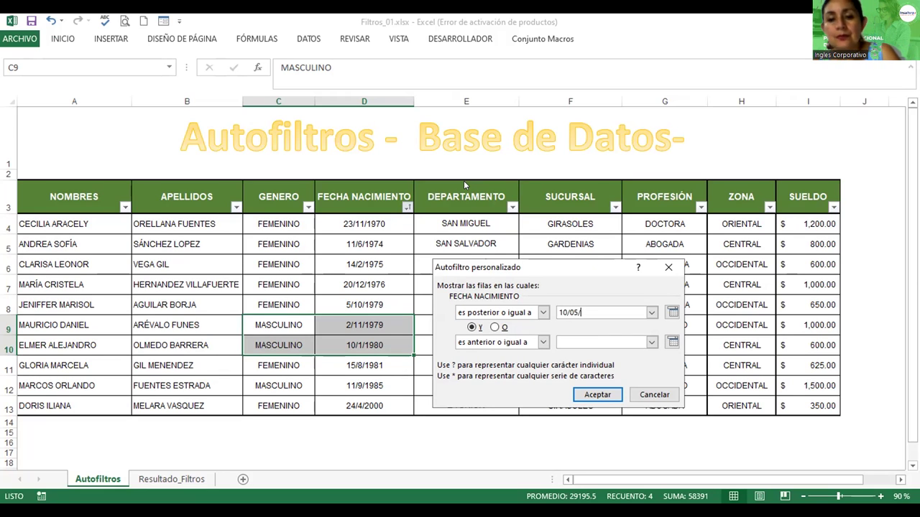
pyautogui.write('19')
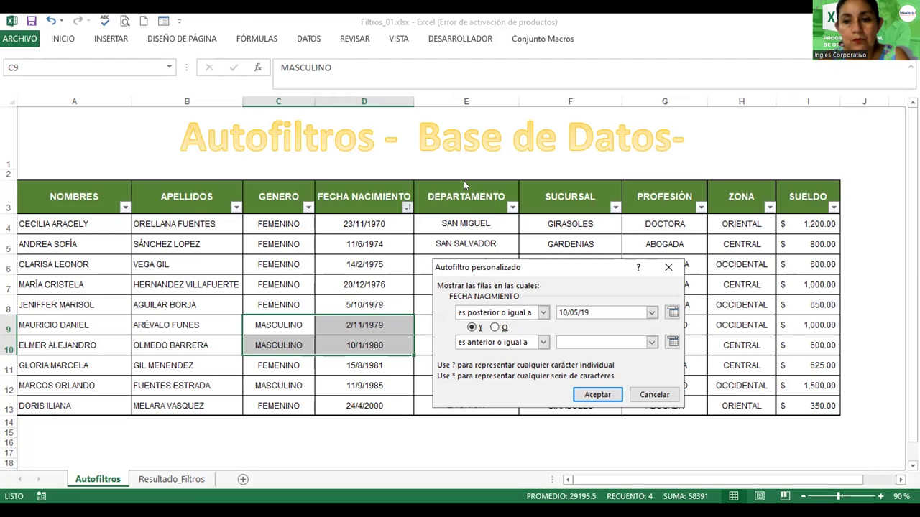
pyautogui.write('80')
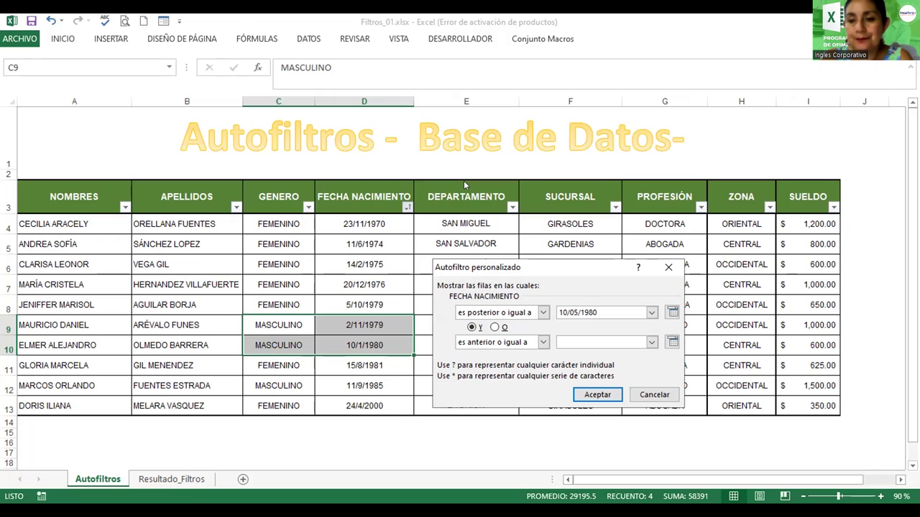
# Enter 31/12/2000 as the on-or-before date and apply the filter, leaving 3 of 10 records
pyautogui.click(597, 342)
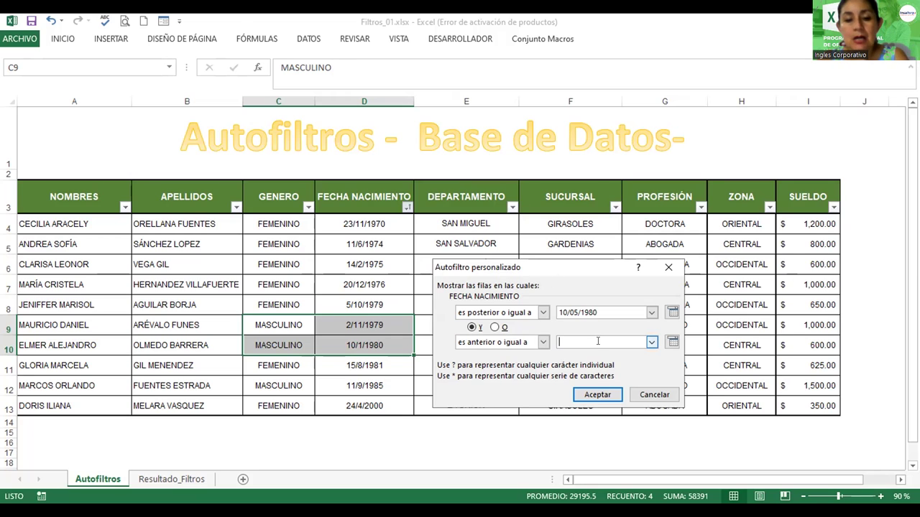
pyautogui.write('31')
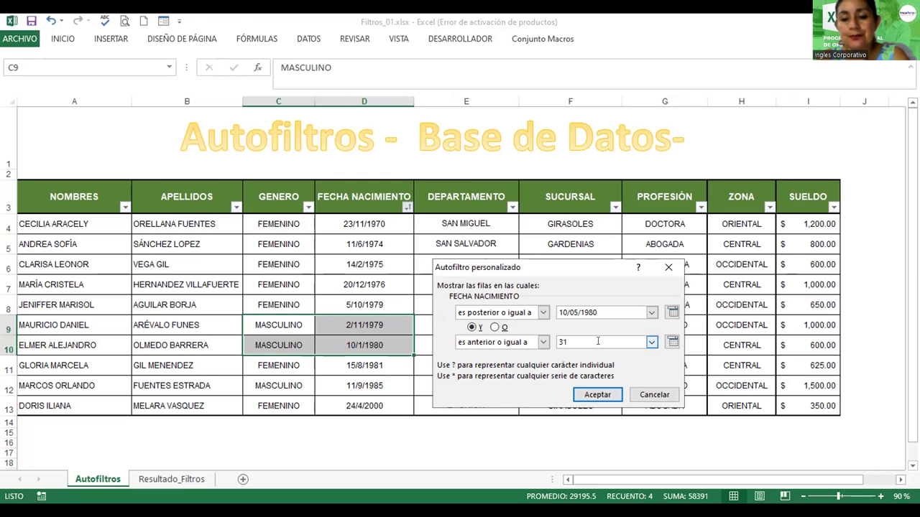
pyautogui.write('/12')
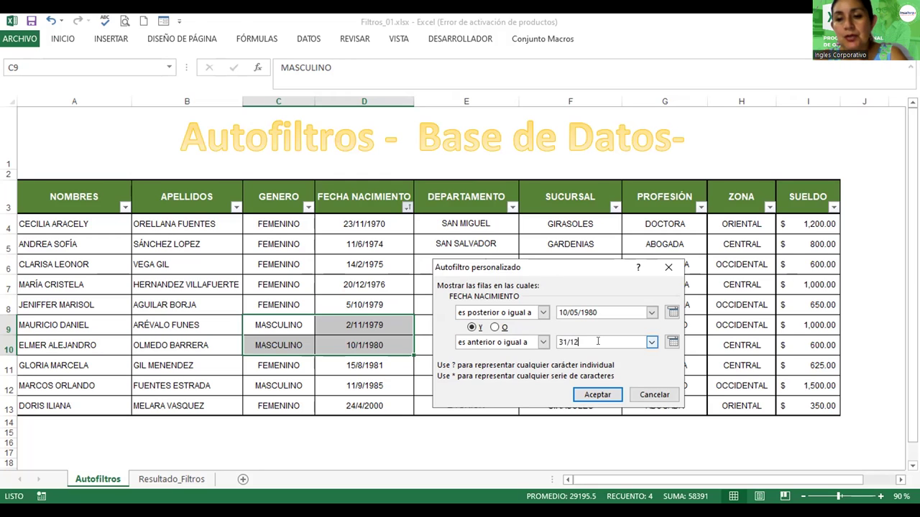
pyautogui.write('/')
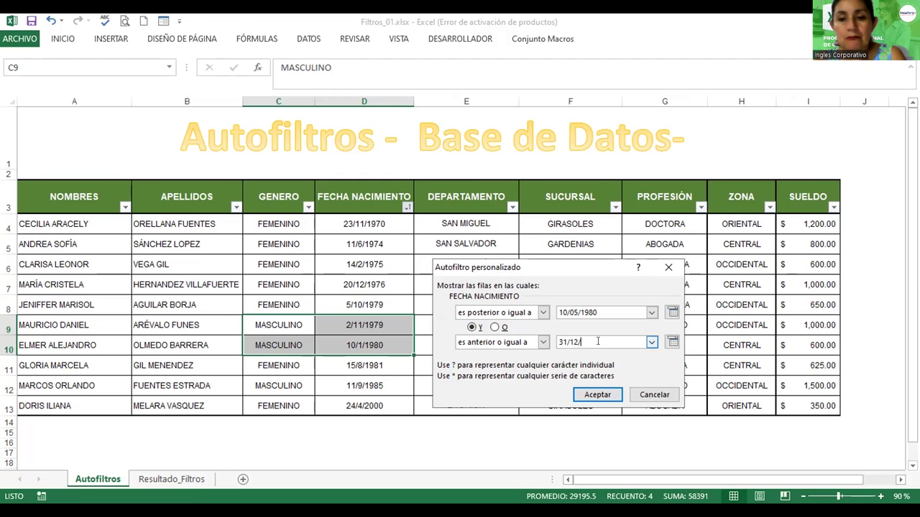
pyautogui.write('2000')
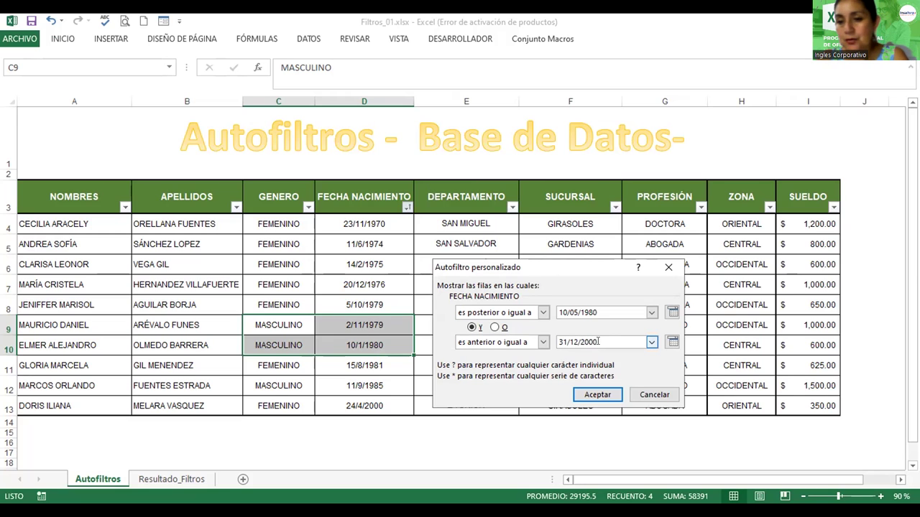
pyautogui.click(577, 391)
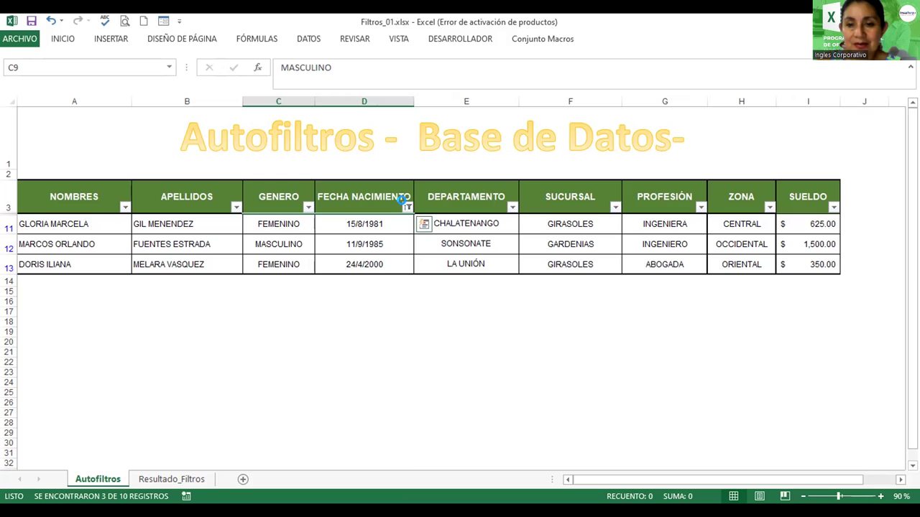
# Reopen the FECHA NACIMIENTO 'Entre' date filter (10/5/1980–31/12/2000), moving the dialog to reveal row 13
pyautogui.click(406, 205)
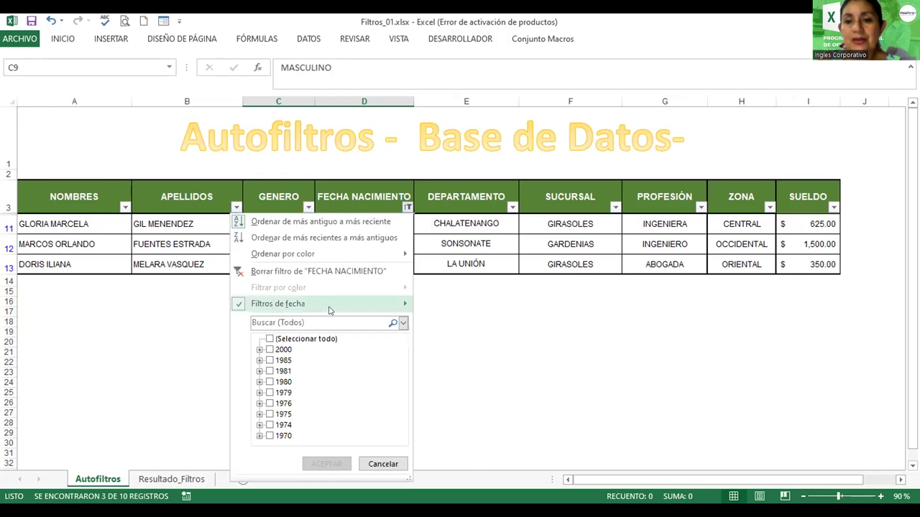
pyautogui.click(329, 309)
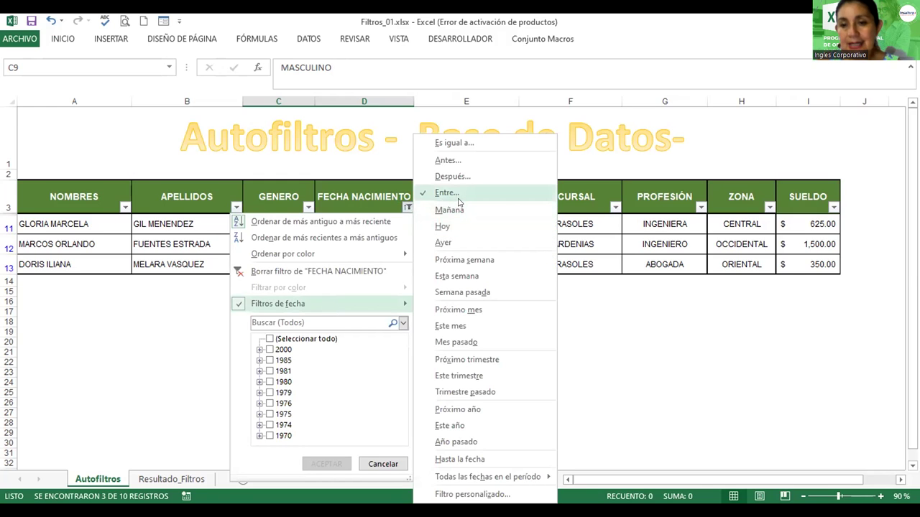
pyautogui.click(458, 200)
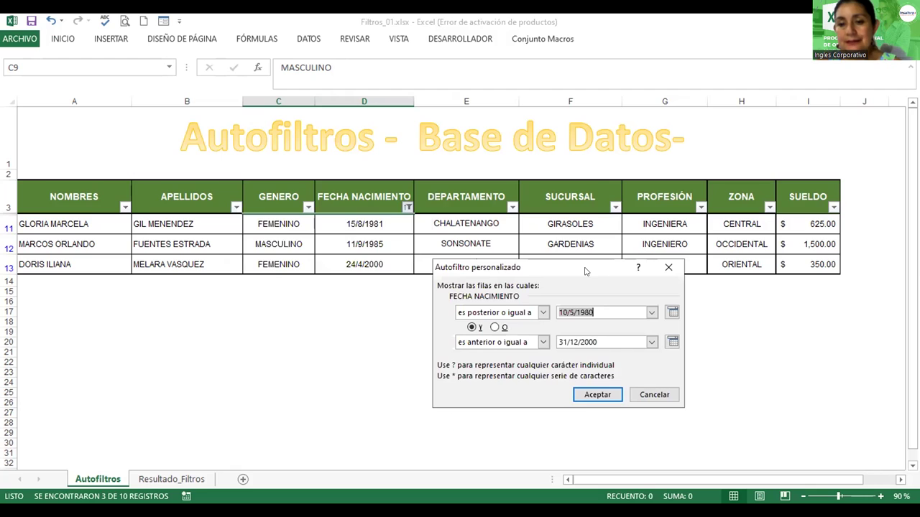
pyautogui.moveTo(585, 271); pyautogui.dragTo(510, 288)
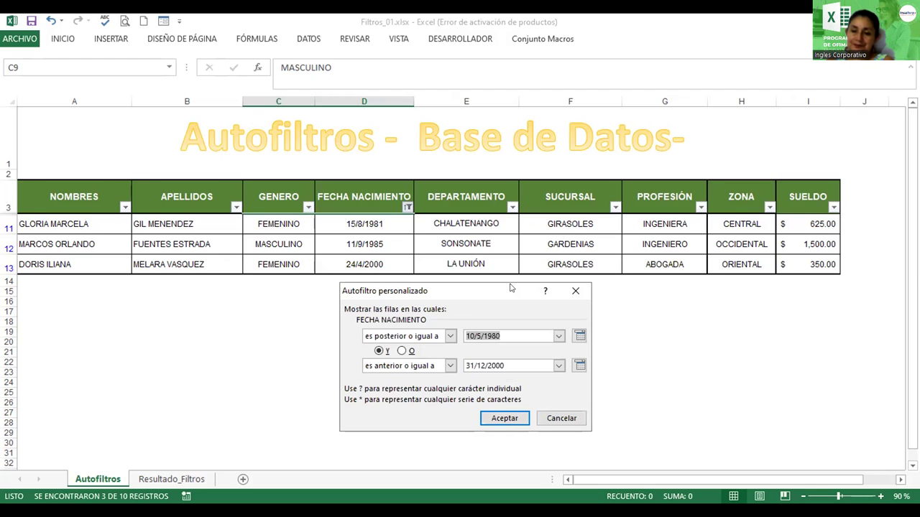
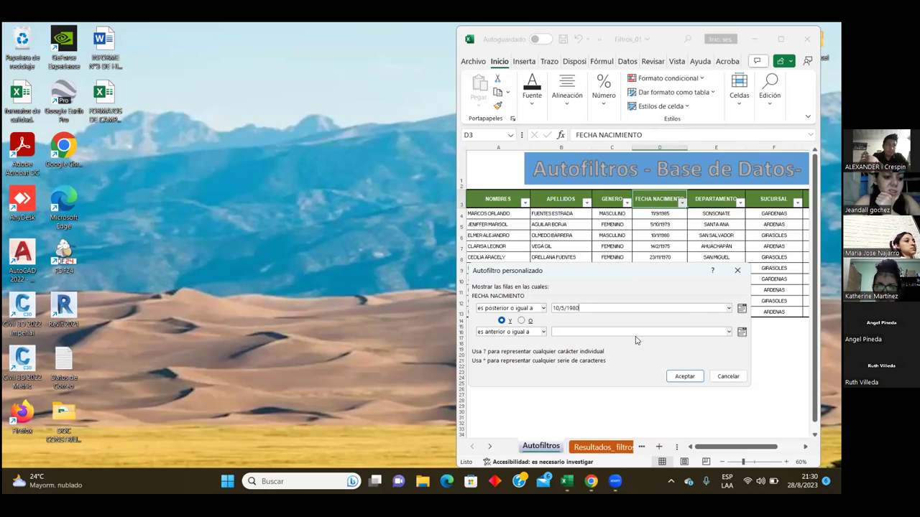
# Filter FECHA NACIMIENTO to birth dates from 10/5/1980 through 31/12/2000, leaving 3 of 10 records
pyautogui.click(572, 331)
pyautogui.write('31/12')
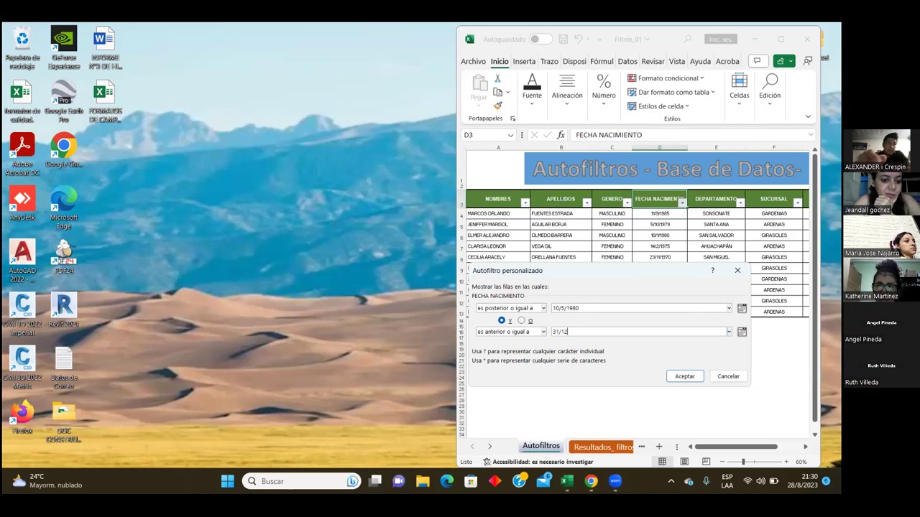
pyautogui.write('/2000')
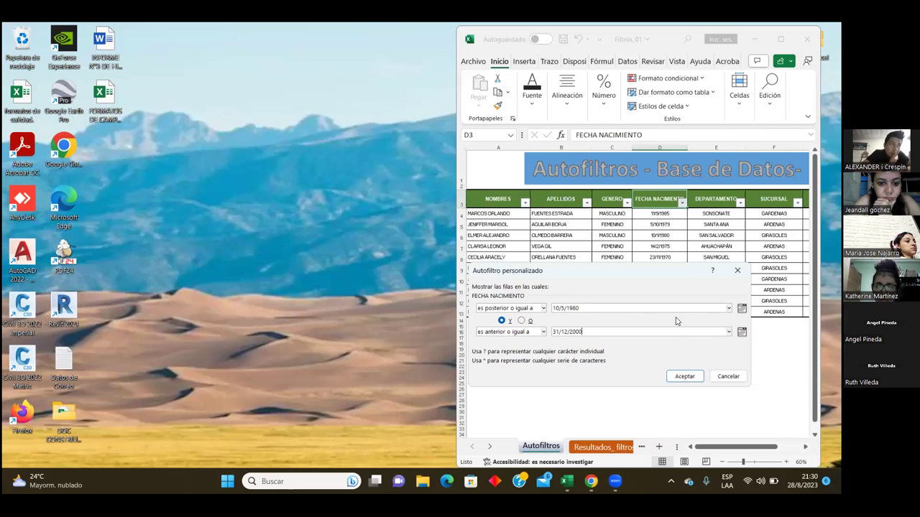
pyautogui.click(684, 376)
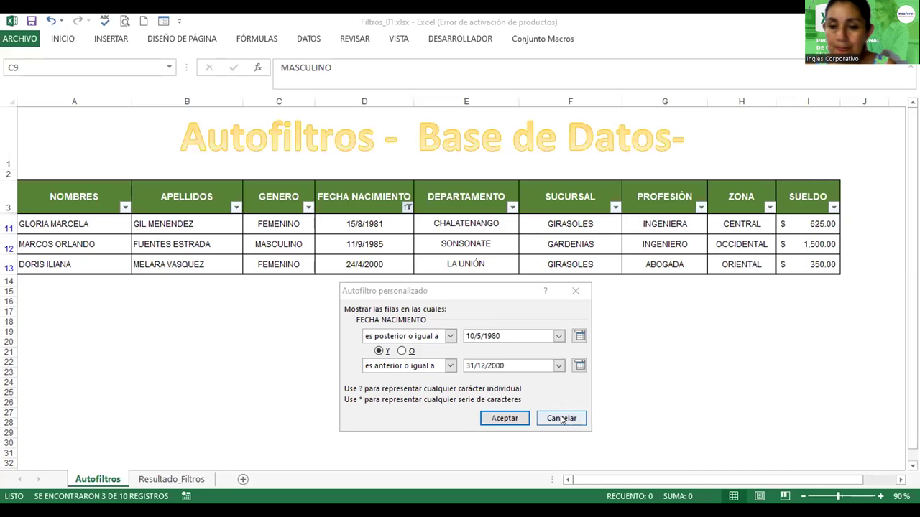
# Cancel the Autofiltro personalizado dialog without applying changes
pyautogui.press('Escape')
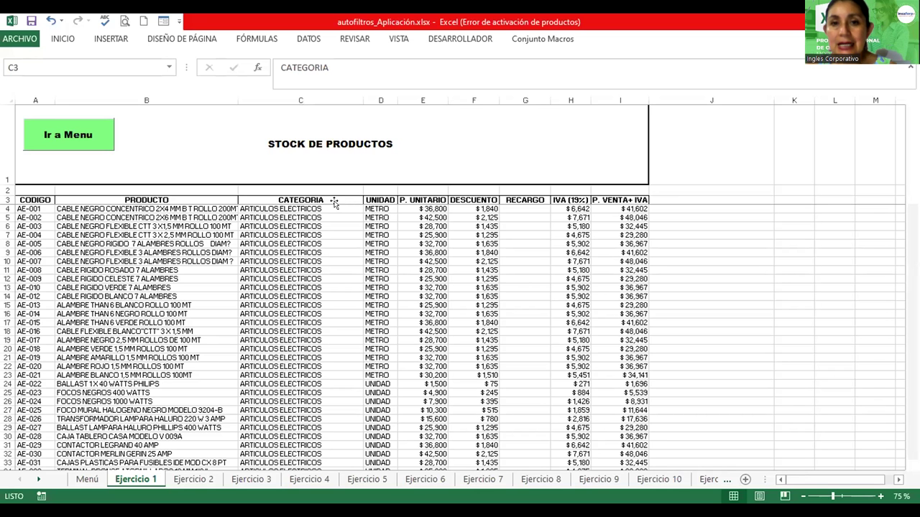
# Turn on header filters and filter CATEGORIA to FERRETERIA only
pyautogui.click(306, 40)
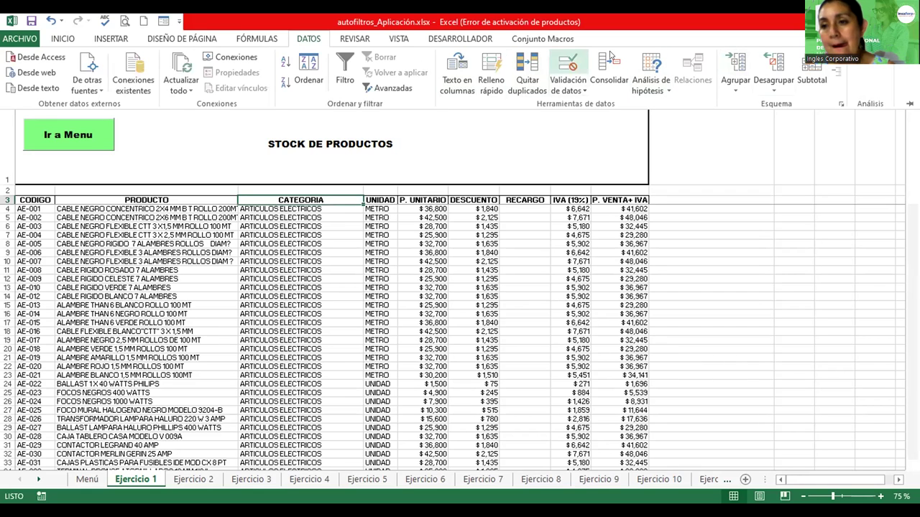
pyautogui.click(337, 59)
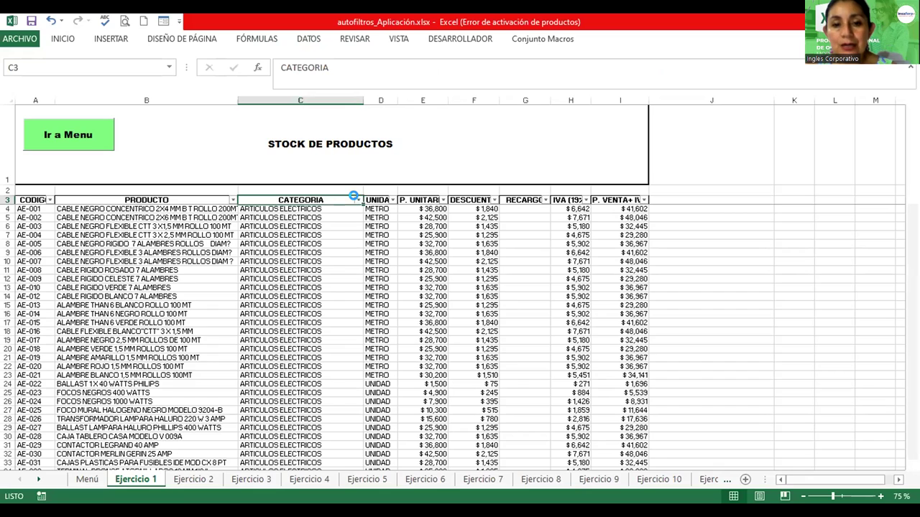
pyautogui.click(357, 199)
pyautogui.click(222, 330)
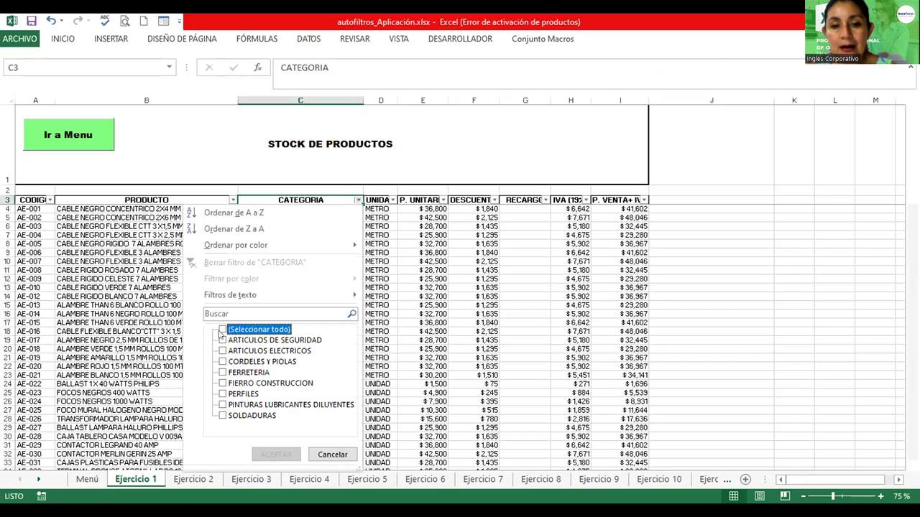
pyautogui.click(222, 372)
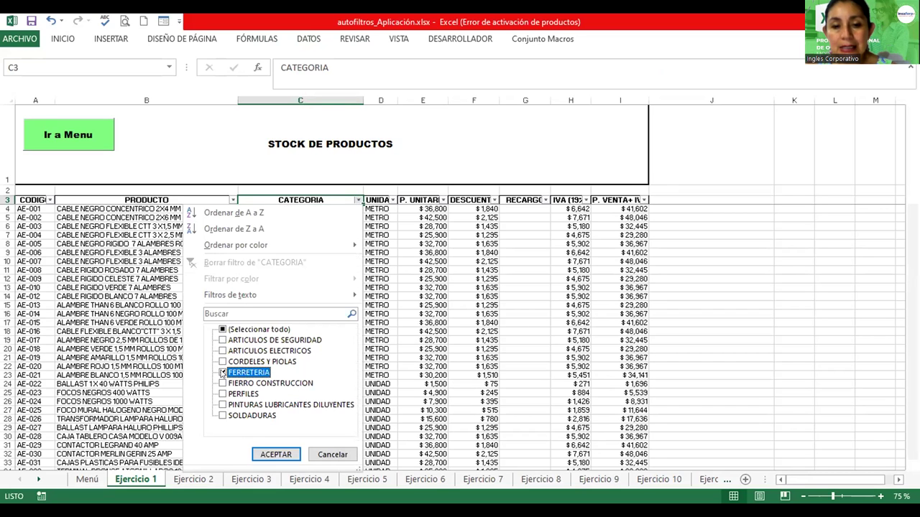
pyautogui.click(276, 454)
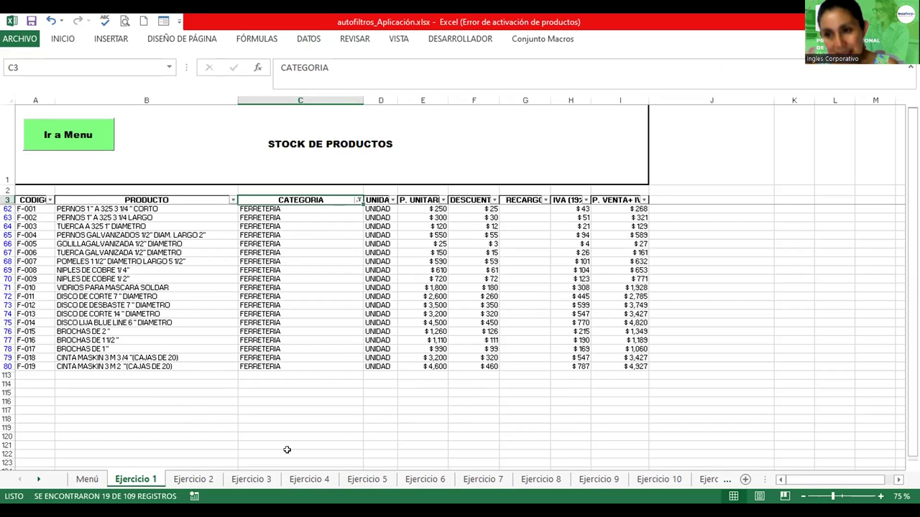
# Browse through the Ejercicio 2, Ejercicio 3 and Ejercicio 4 sheets
pyautogui.click(195, 479)
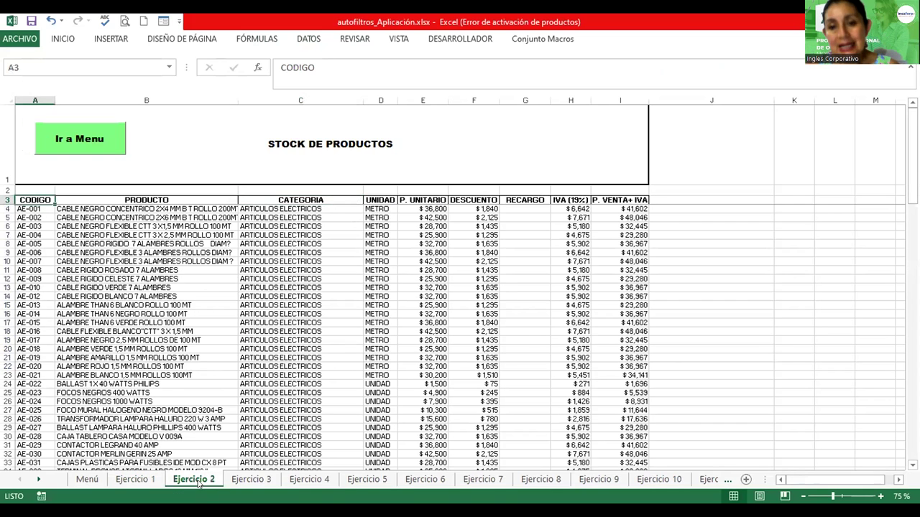
pyautogui.click(252, 479)
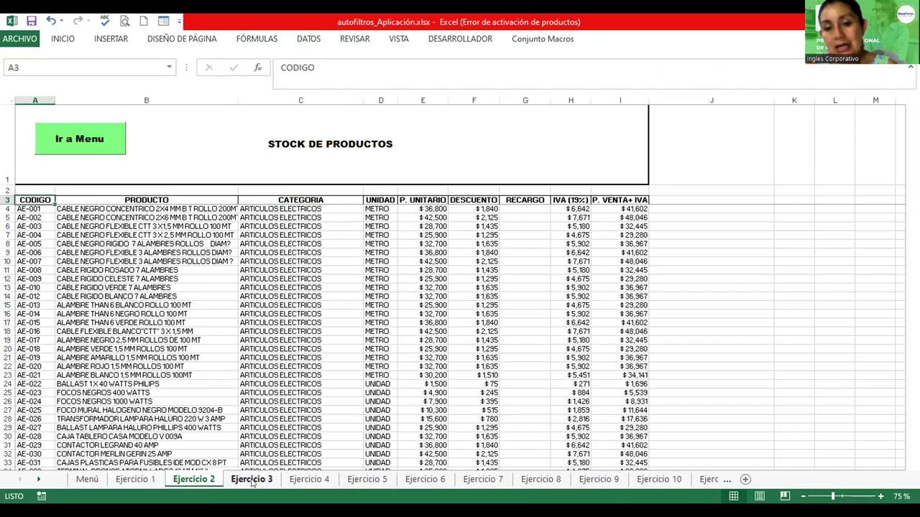
pyautogui.click(299, 480)
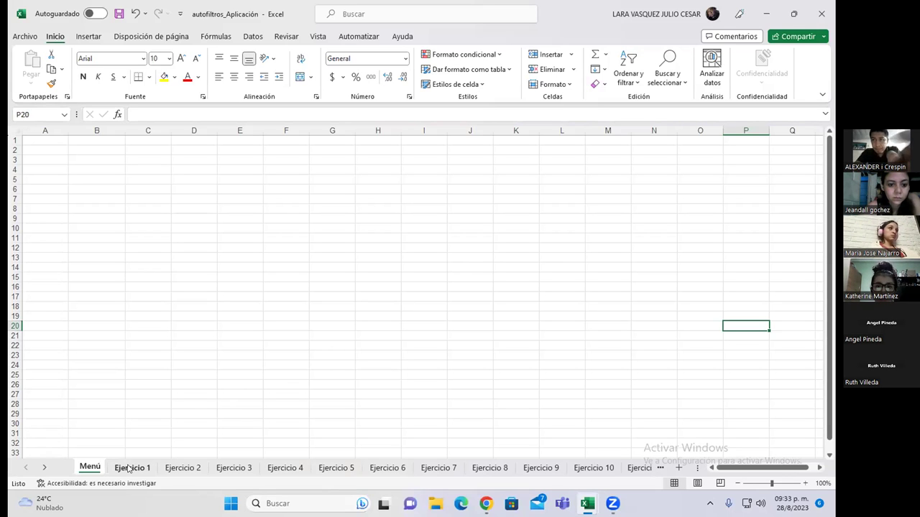
# On Ejercicio 1, filter CATEGORIA to FERRETERIA only, showing 19 of 109 products
pyautogui.click(133, 467)
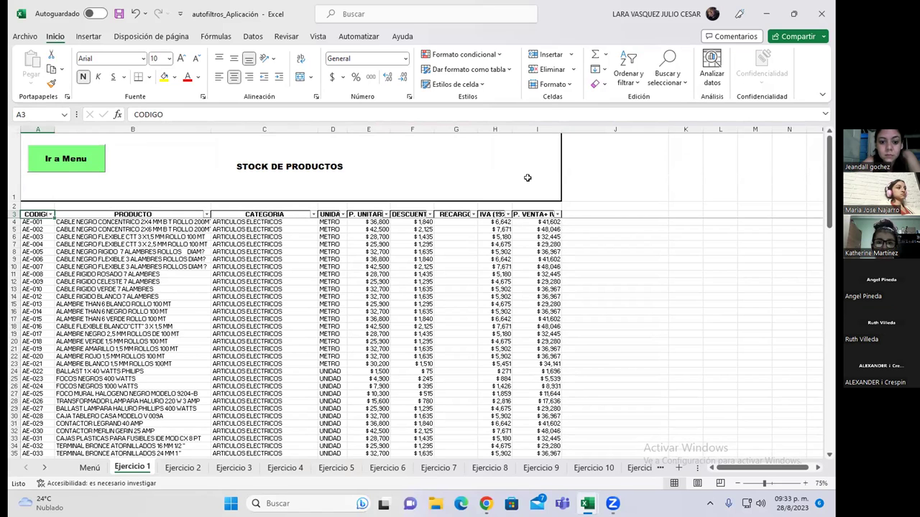
pyautogui.click(314, 214)
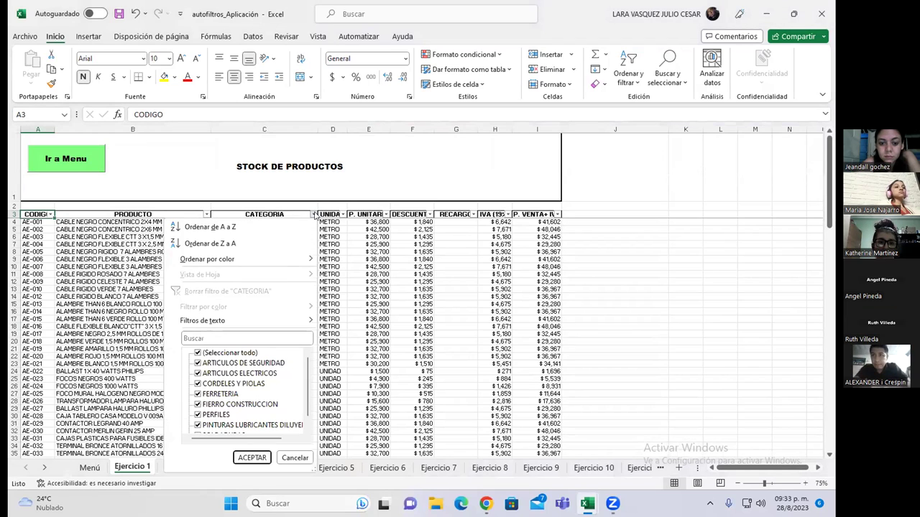
pyautogui.click(197, 353)
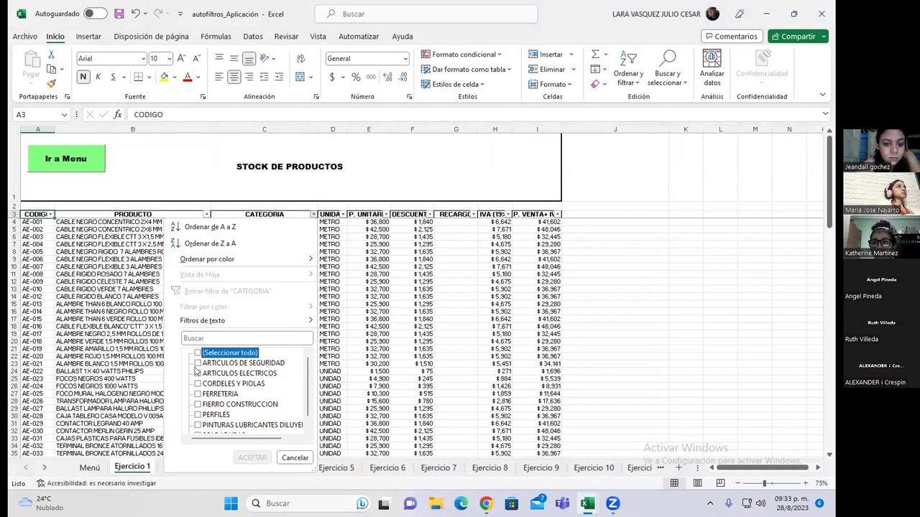
pyautogui.click(198, 395)
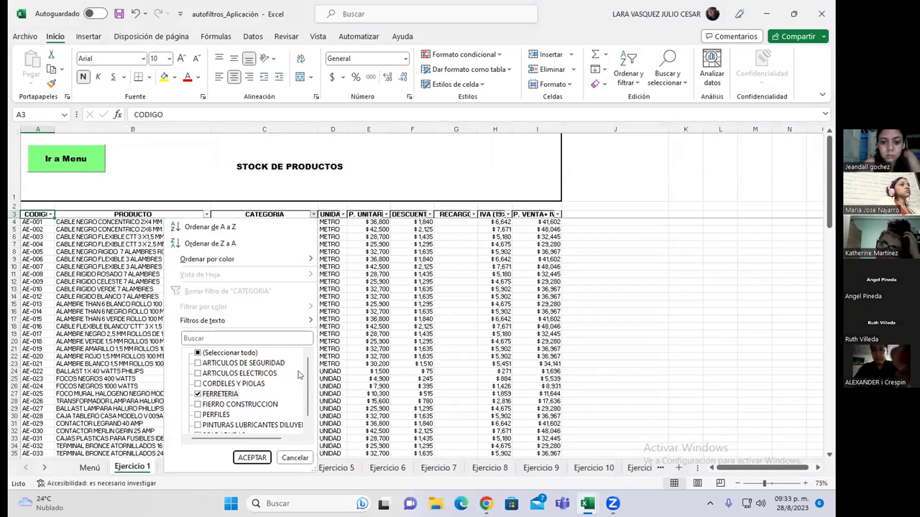
pyautogui.click(248, 457)
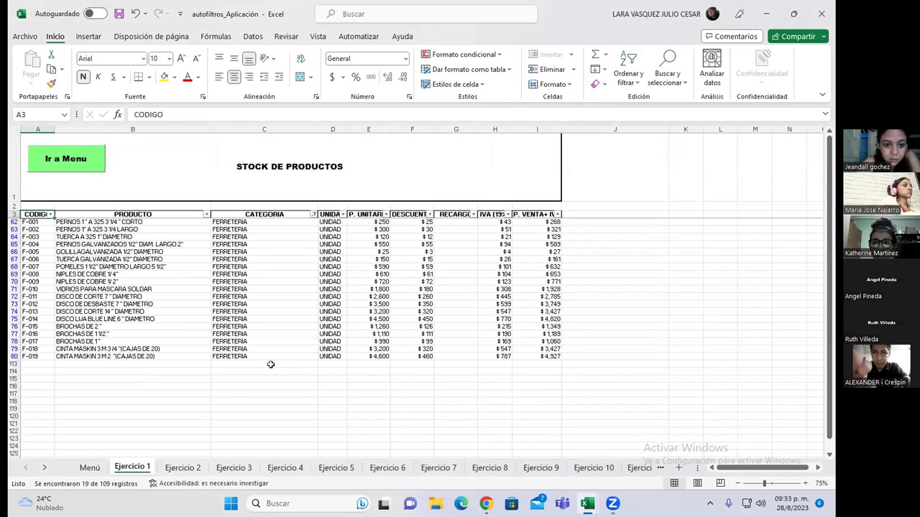
# On Ejercicio 2, turn on header filters and filter UNIDAD to METRO only
pyautogui.click(181, 467)
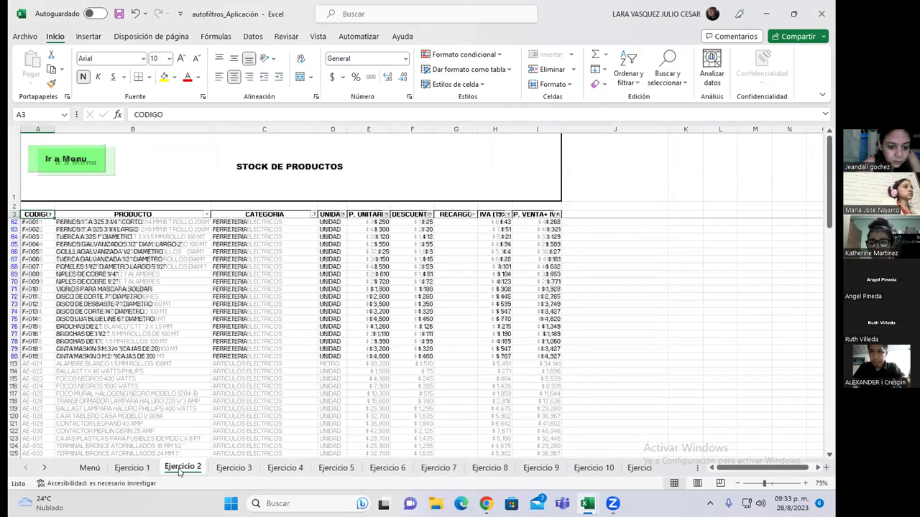
pyautogui.click(635, 86)
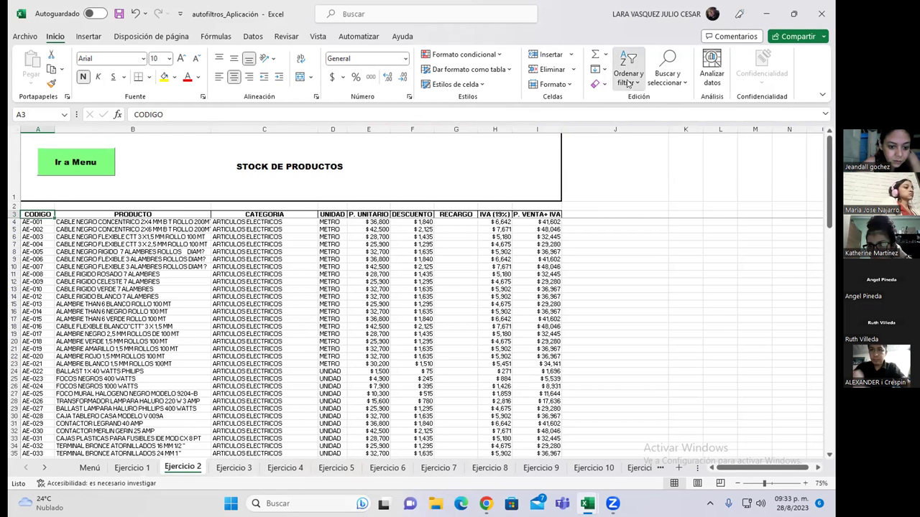
pyautogui.click(640, 147)
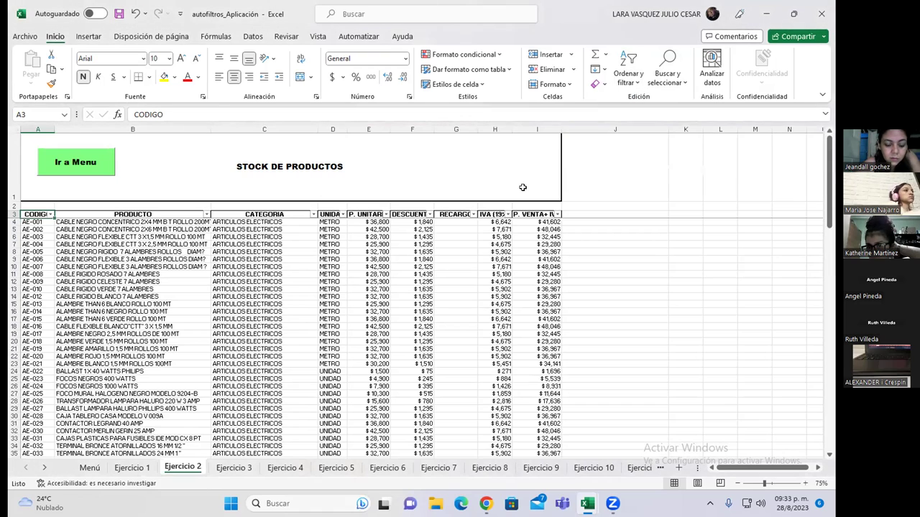
pyautogui.click(342, 214)
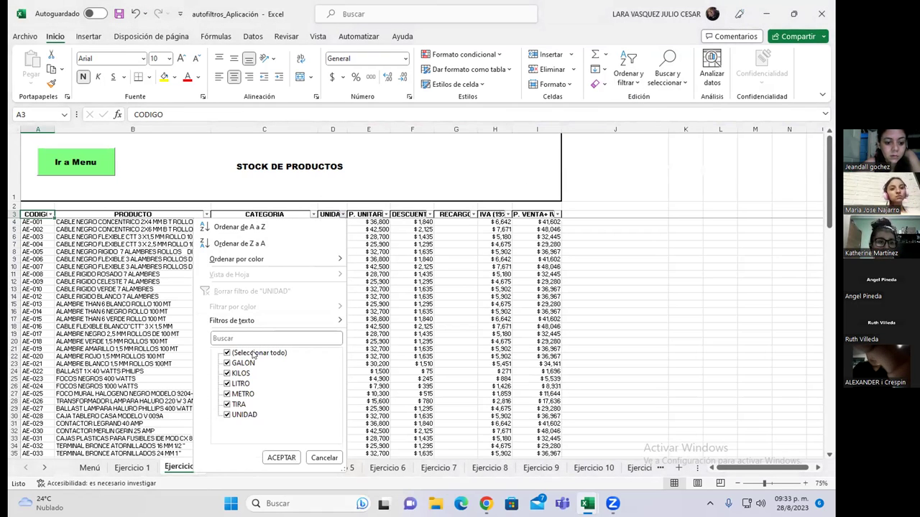
pyautogui.click(227, 353)
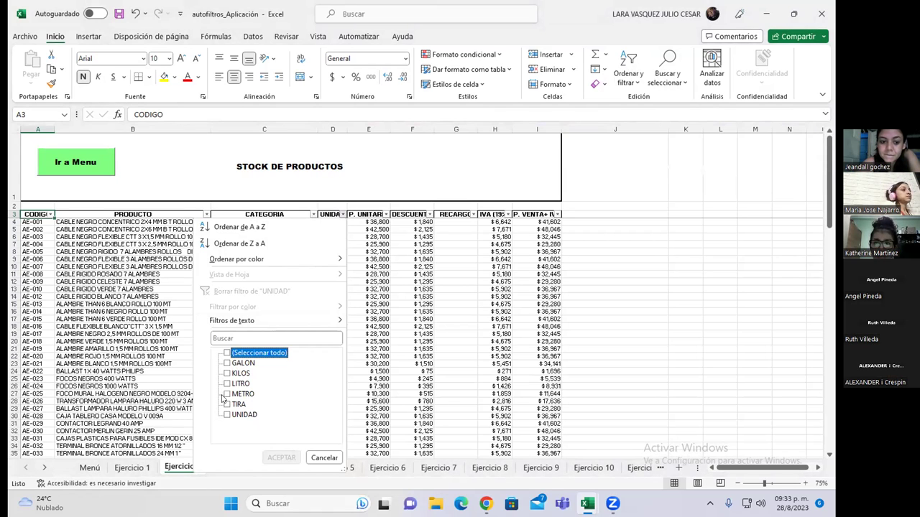
pyautogui.click(227, 394)
pyautogui.click(281, 458)
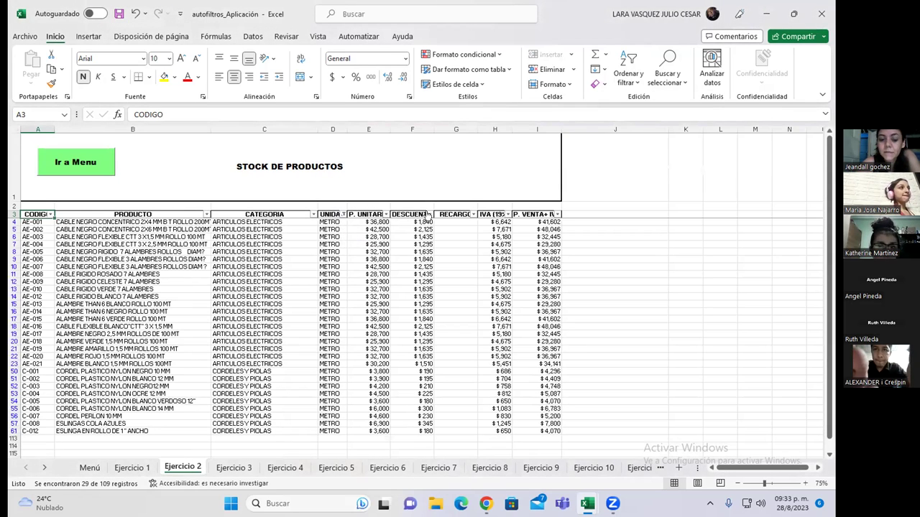
# Narrow CATEGORIA to CORDELES Y PIOLAS only, leaving 9 products, then move to Ejercicio 3
pyautogui.click(313, 214)
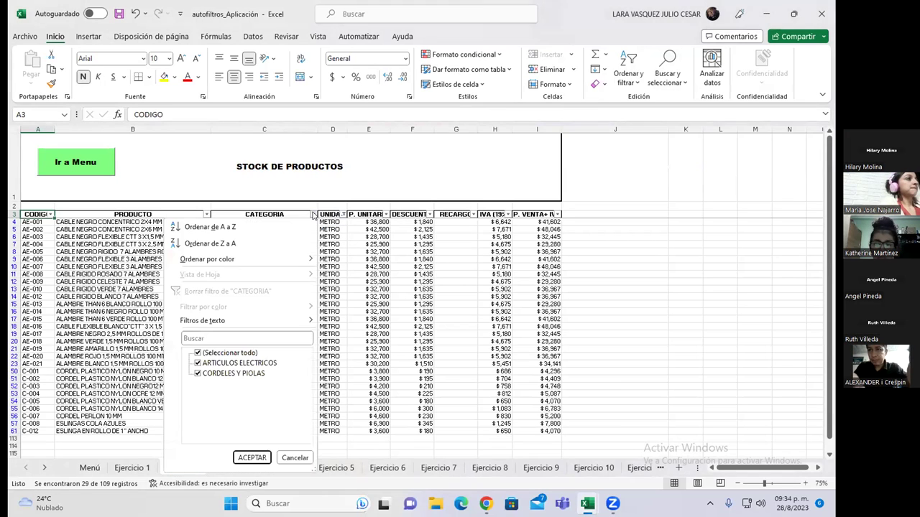
pyautogui.click(197, 353)
pyautogui.click(198, 374)
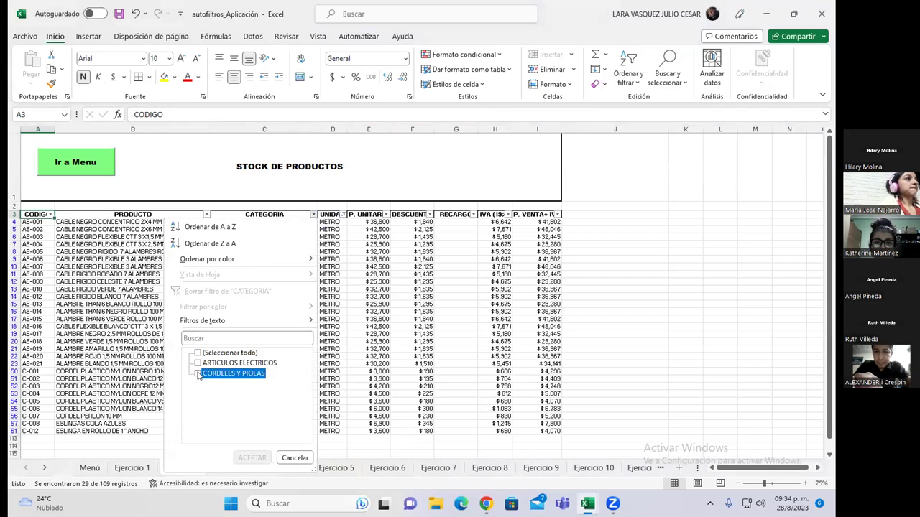
pyautogui.click(263, 459)
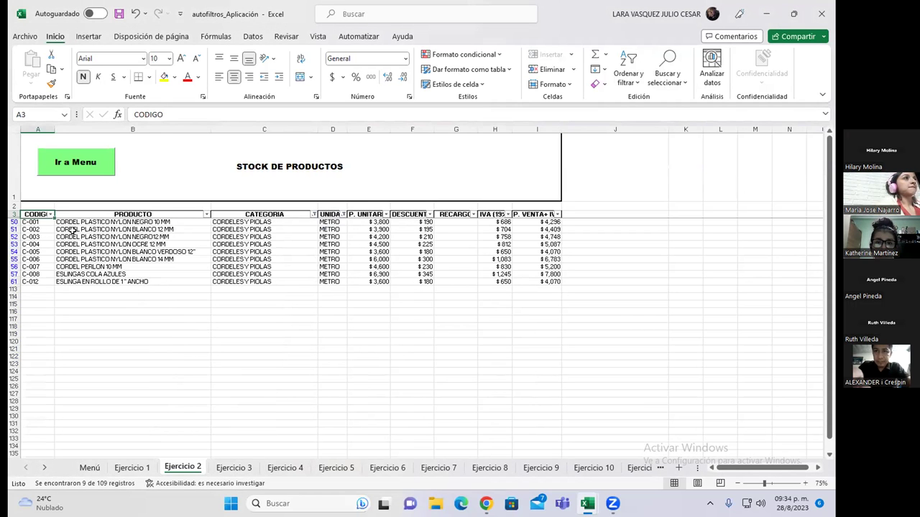
pyautogui.click(233, 468)
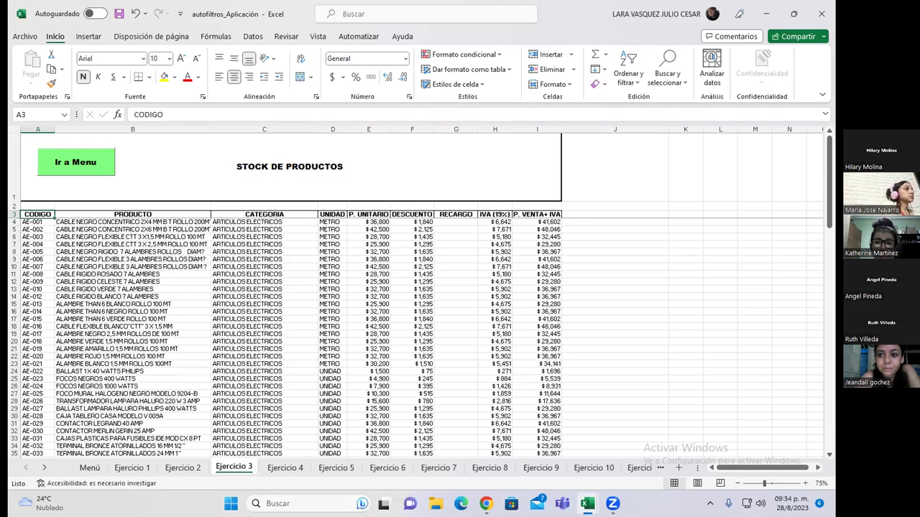
pyautogui.scroll(-1, 370, 291)
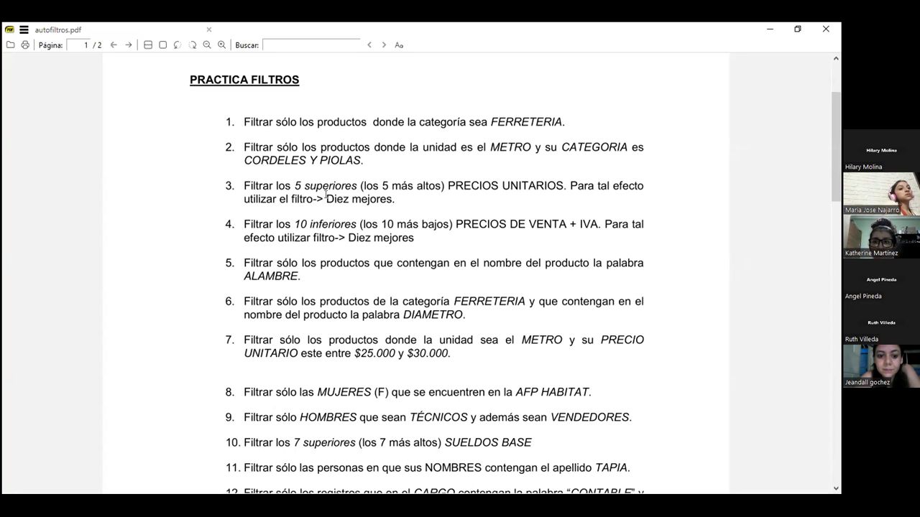
pyautogui.scroll(4, 662, 318)
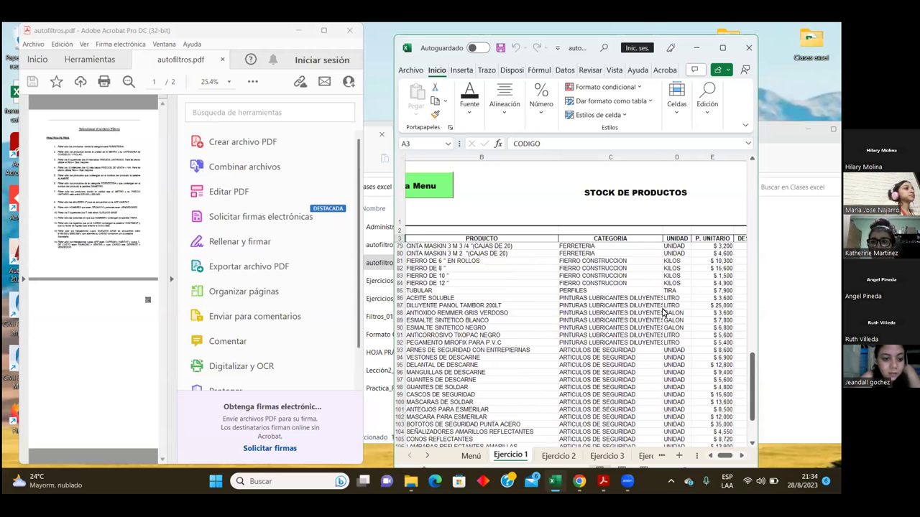
pyautogui.scroll(1, 585, 288)
pyautogui.scroll(1, 583, 287)
pyautogui.scroll(2, 583, 286)
pyautogui.scroll(3, 654, 246)
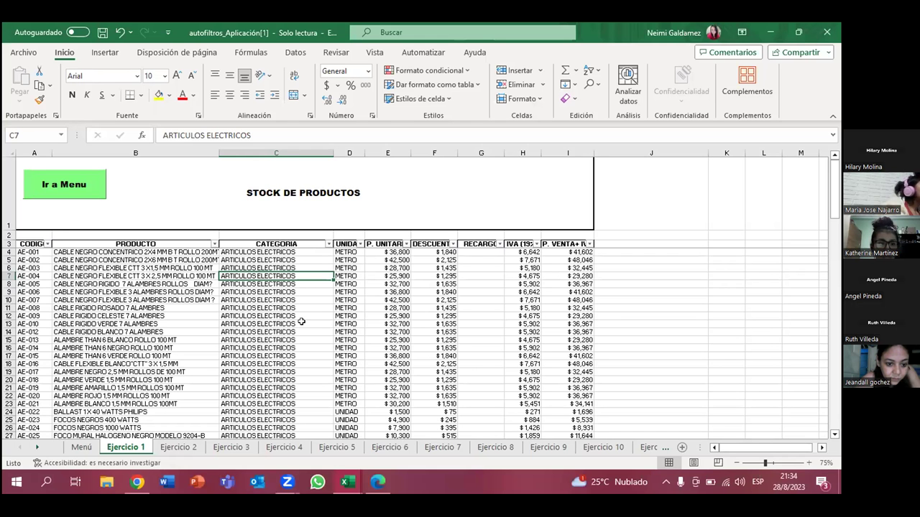
# Filter Ejercicio 1's CATEGORIA to FERRETERIA only, showing 19 of 109 records
pyautogui.click(327, 245)
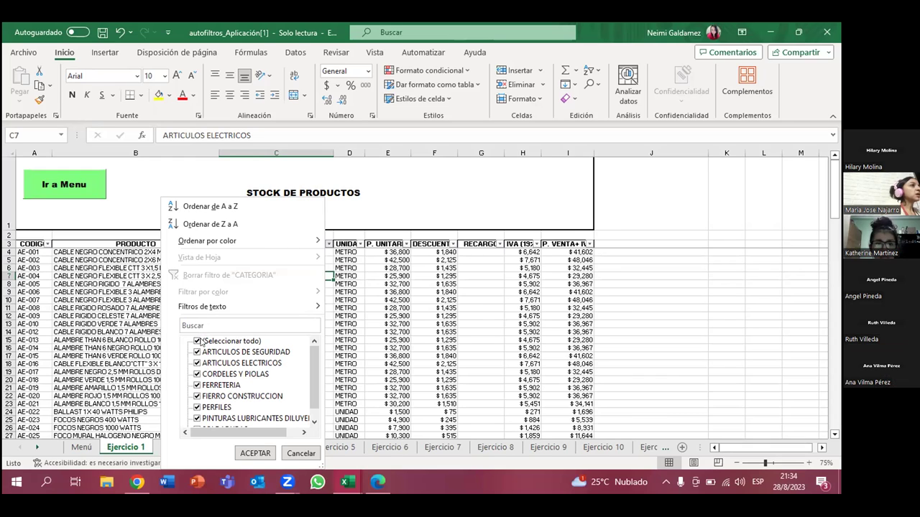
pyautogui.click(201, 342)
pyautogui.click(197, 385)
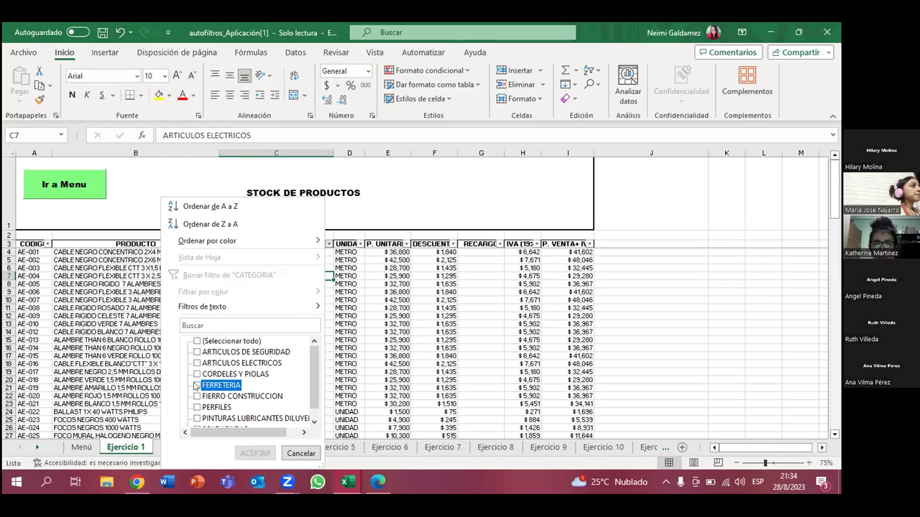
pyautogui.click(256, 454)
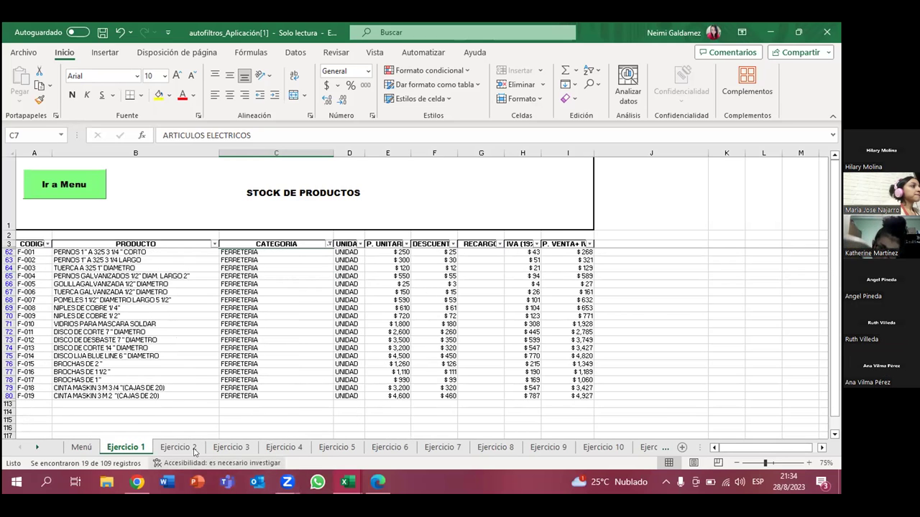
# Check the exercise PDF and return to the filtered Ejercicio 1 sheet
pyautogui.hotkey('alt', 'Tab')
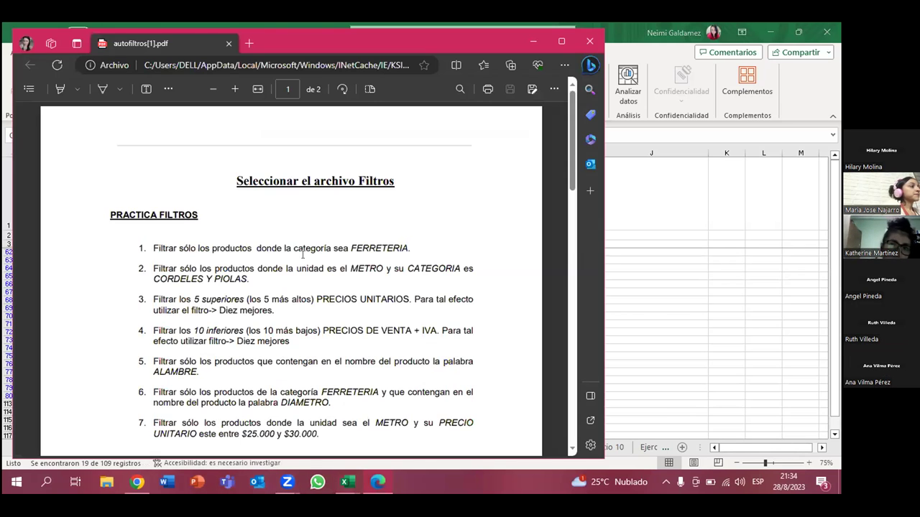
pyautogui.hotkey('alt', 'Tab')
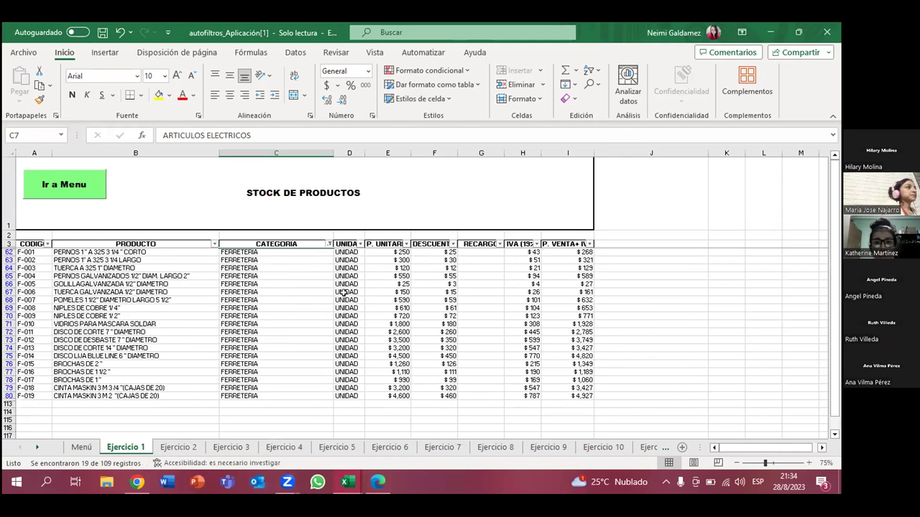
pyautogui.hotkey('alt', 'Tab')
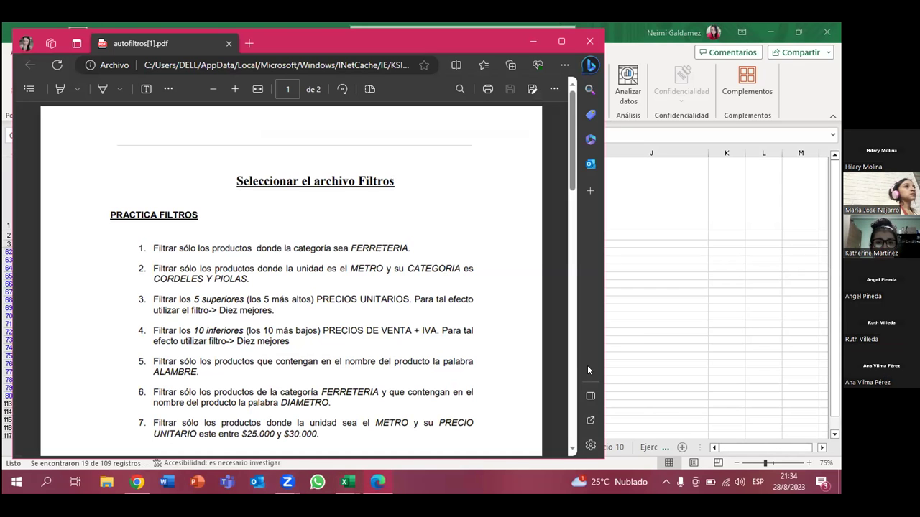
pyautogui.hotkey('alt', 'Tab')
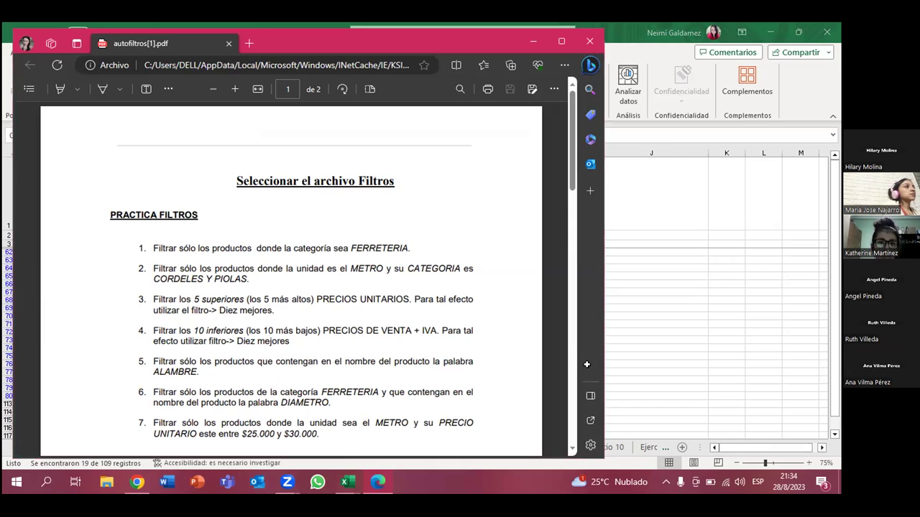
# Go to the Ejercicio 2 sheet and bring the exercise PDF to the front
pyautogui.click(177, 447)
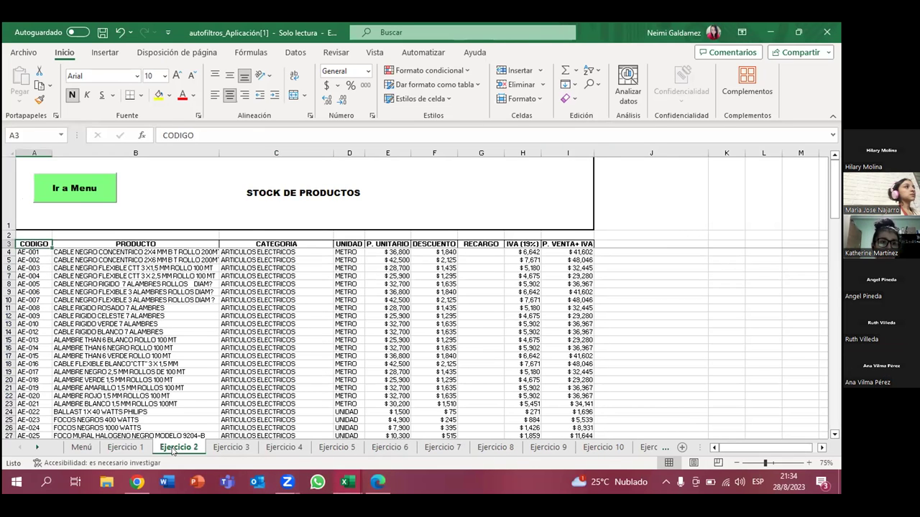
pyautogui.hotkey('alt', 'Tab')
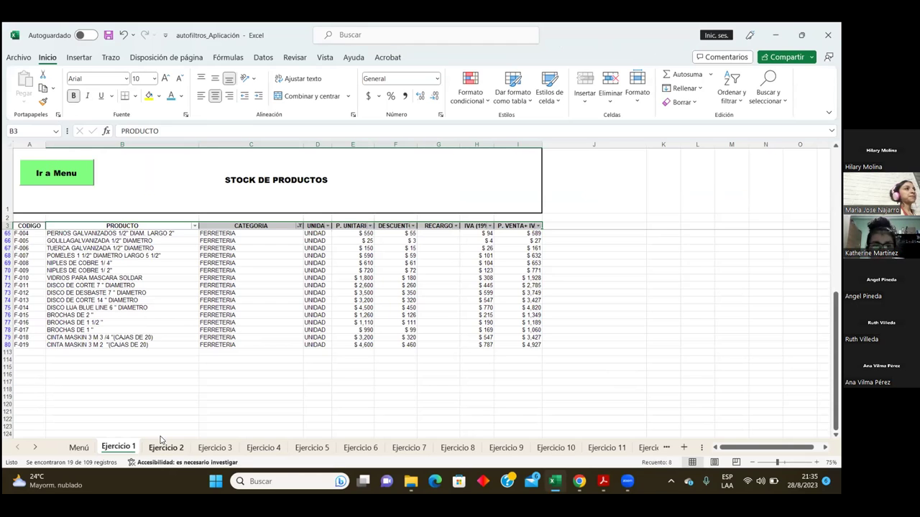
# Go to Ejercicio 2, maximize the autofiltros.pdf window, and clear the P. VENTA+ IVA filter
pyautogui.click(181, 448)
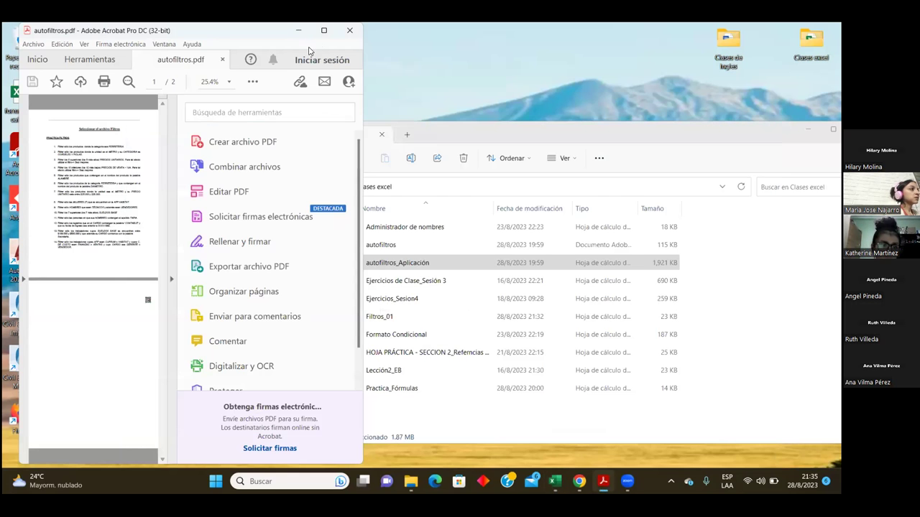
pyautogui.click(323, 30)
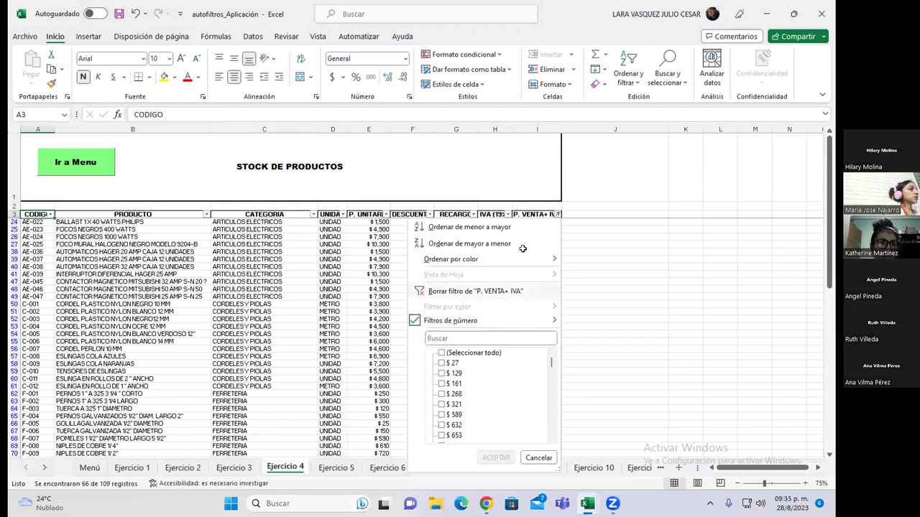
pyautogui.click(475, 291)
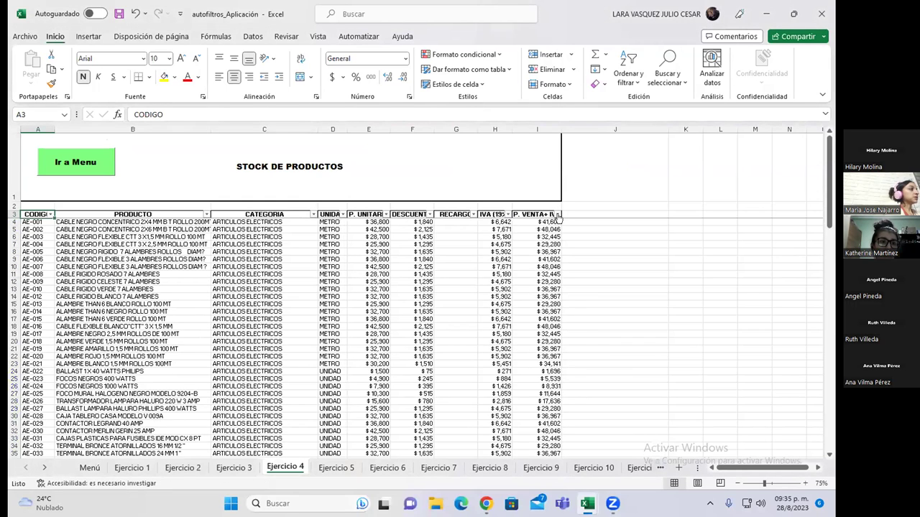
# Filter Ejercicio 2 to CORDELES Y PIOLAS in METRO units, leaving 9 rows
pyautogui.click(557, 214)
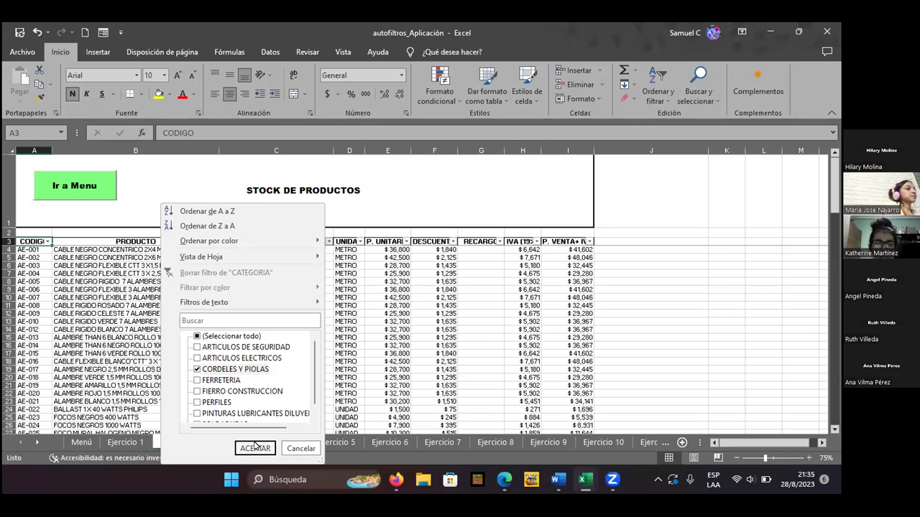
pyautogui.press('Return')
pyautogui.click(360, 242)
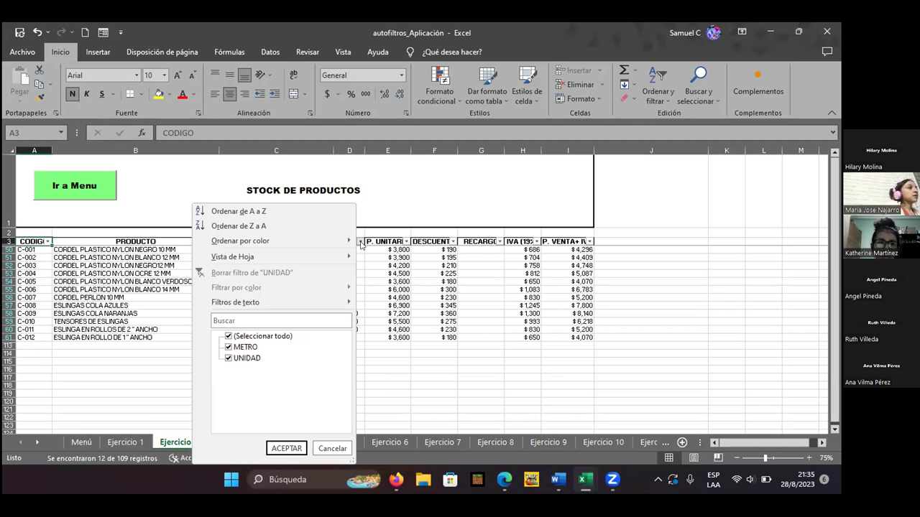
pyautogui.click(228, 337)
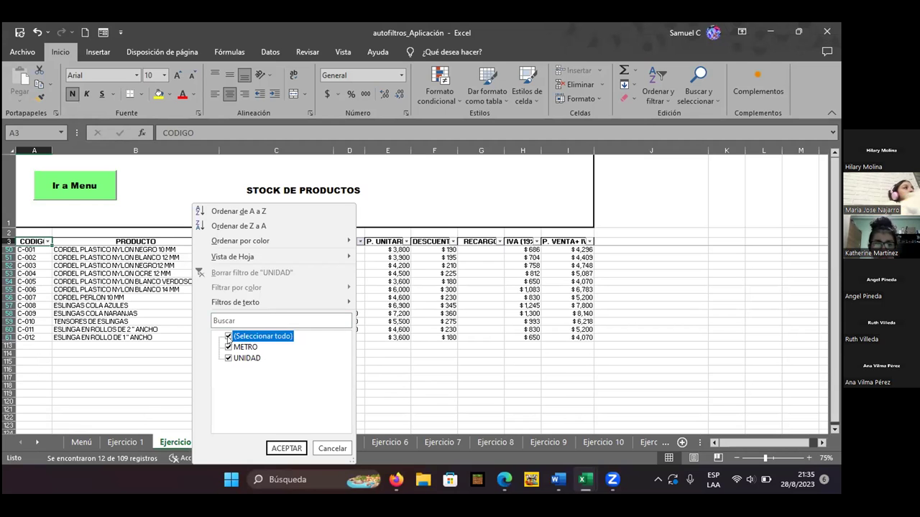
pyautogui.click(227, 347)
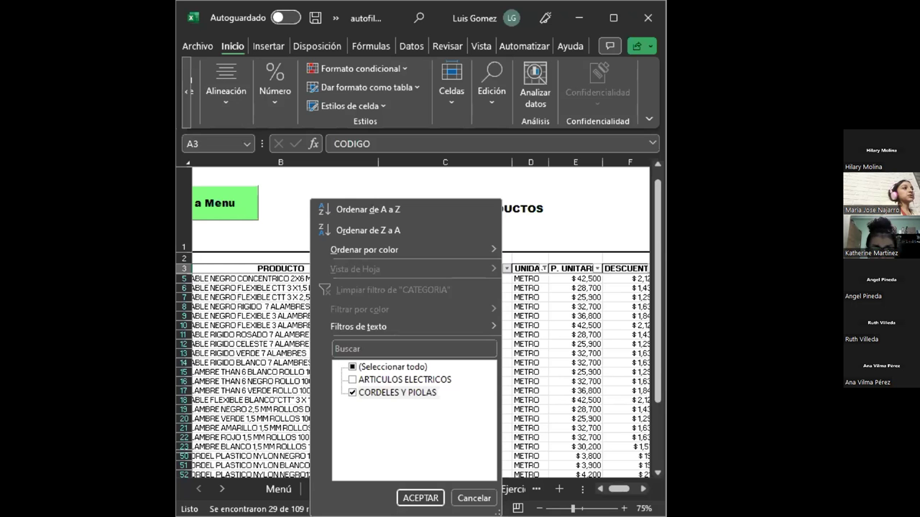
pyautogui.click(421, 498)
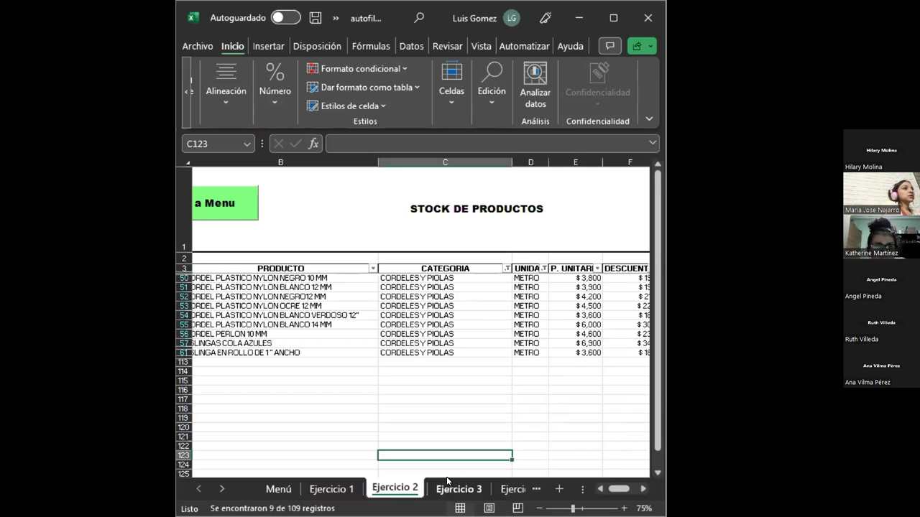
# On Ejercicio 3, zoom out to 60% and widen the columns so full text shows
pyautogui.click(449, 488)
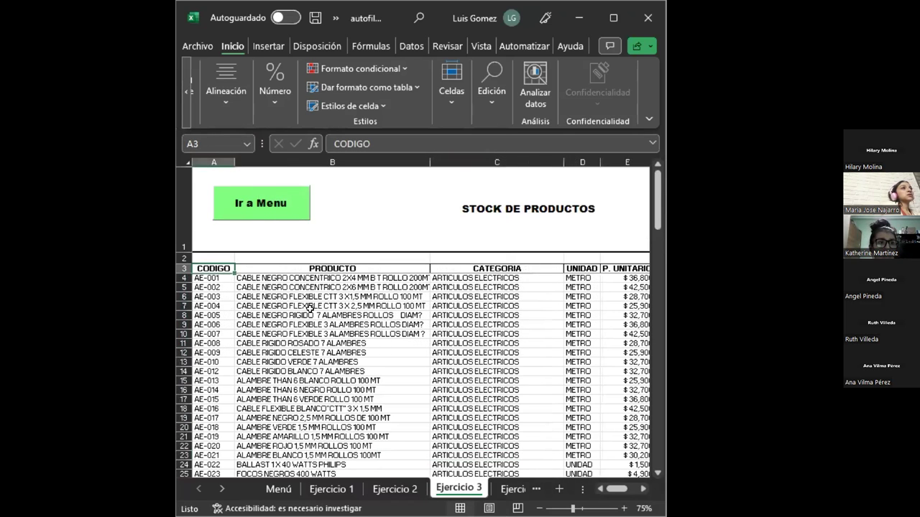
pyautogui.click(332, 315)
pyautogui.click(492, 116)
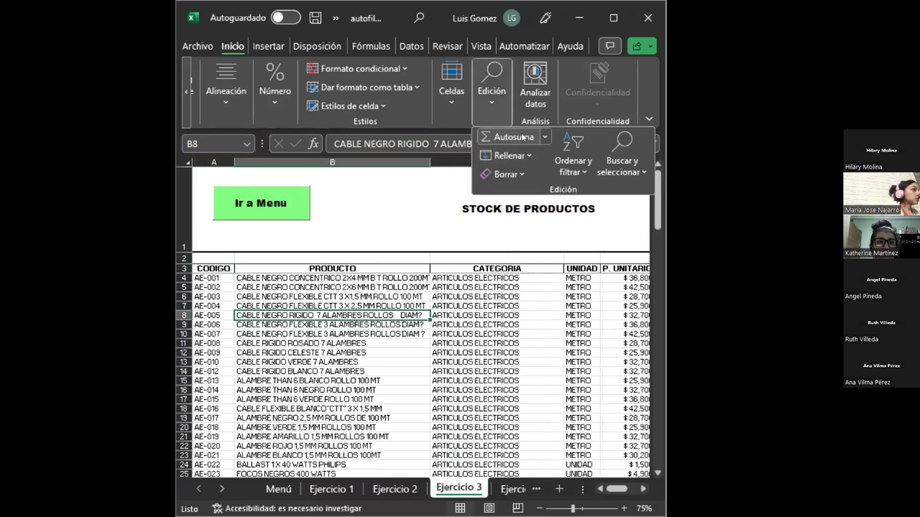
pyautogui.click(582, 171)
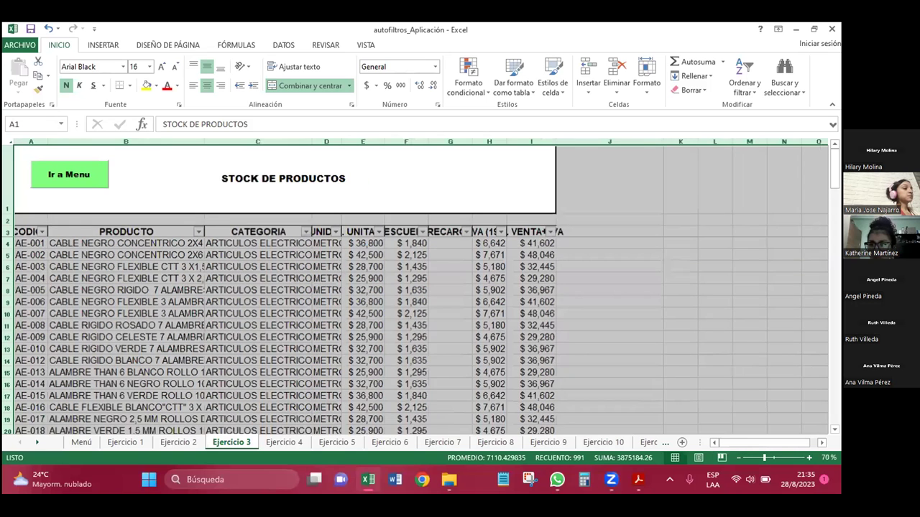
pyautogui.click(737, 458)
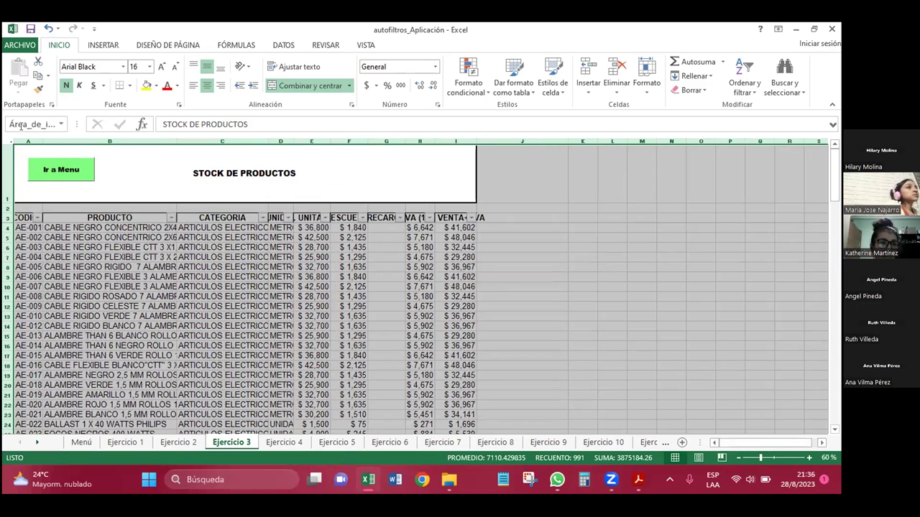
pyautogui.moveTo(40, 135); pyautogui.dragTo(40, 135)
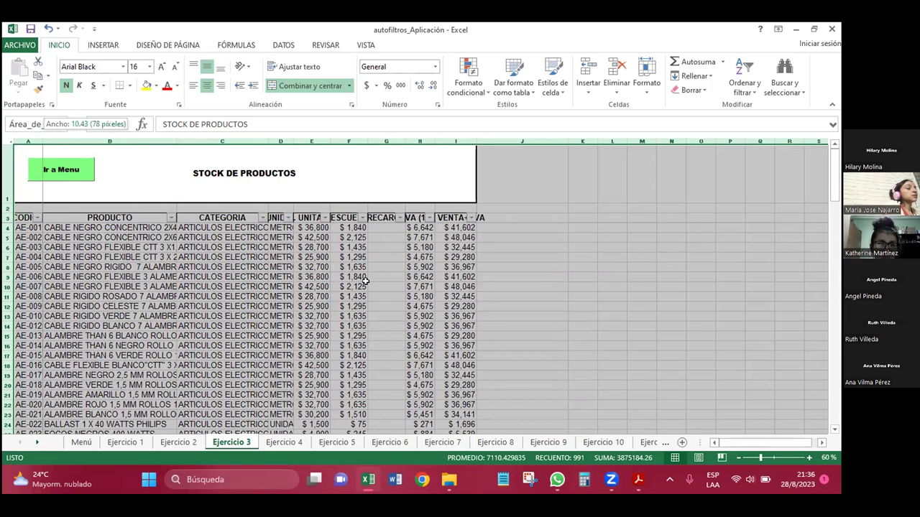
pyautogui.click(365, 283)
pyautogui.click(397, 219)
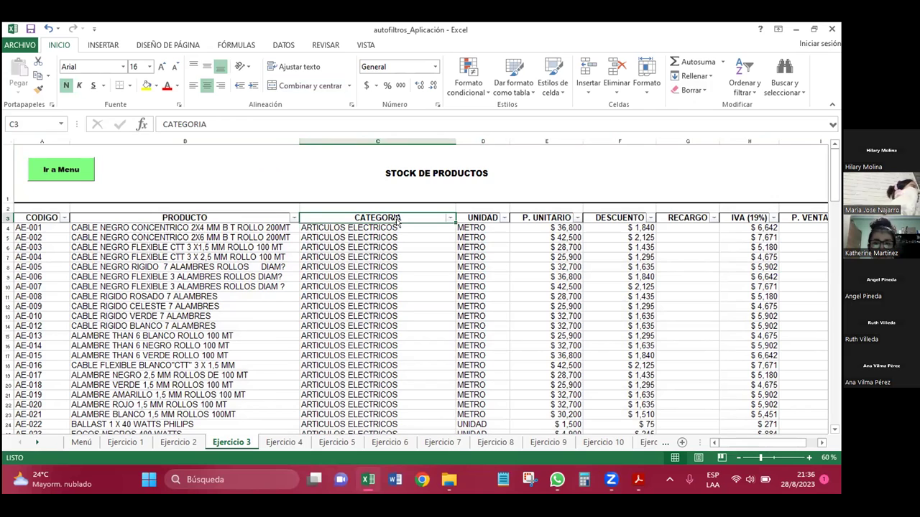
# Switch to the exercise PDF and scroll down its task list
pyautogui.hotkey('alt', 'Tab')
pyautogui.scroll(-2, 319, 321)
pyautogui.scroll(-3, 319, 321)
pyautogui.scroll(-1, 319, 322)
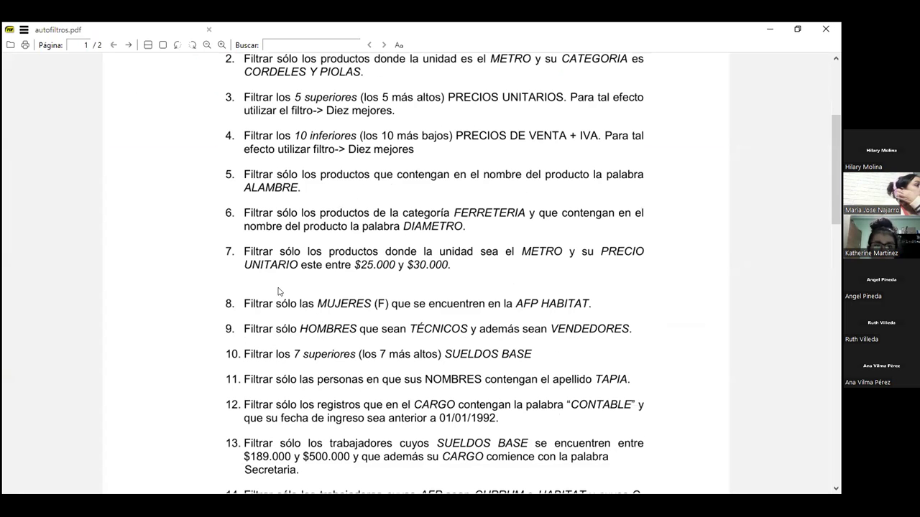
pyautogui.moveTo(469, 213); pyautogui.dragTo(517, 206)
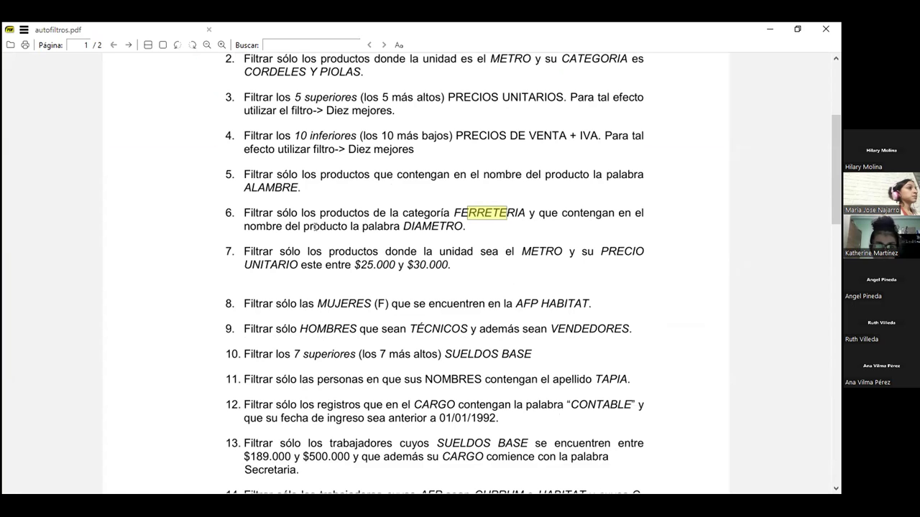
pyautogui.scroll(-5, 456, 226)
pyautogui.scroll(1, 456, 226)
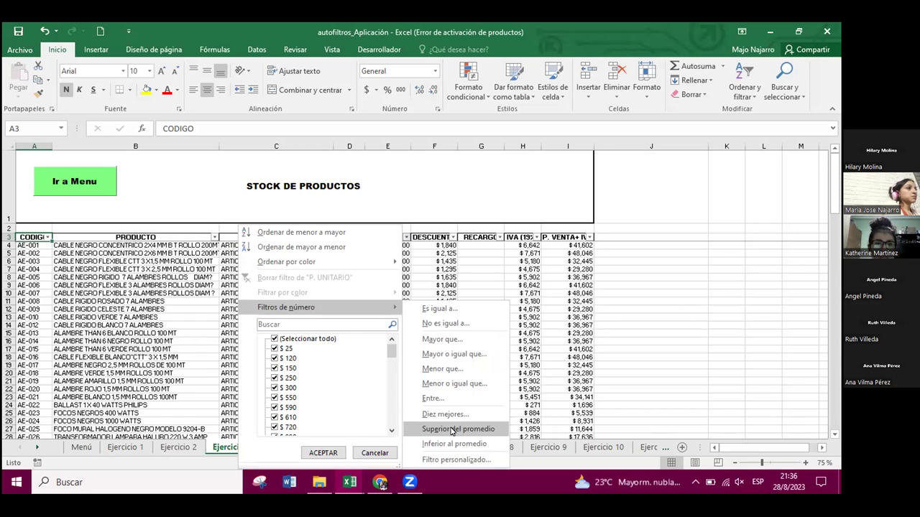
pyautogui.moveTo(286, 307)
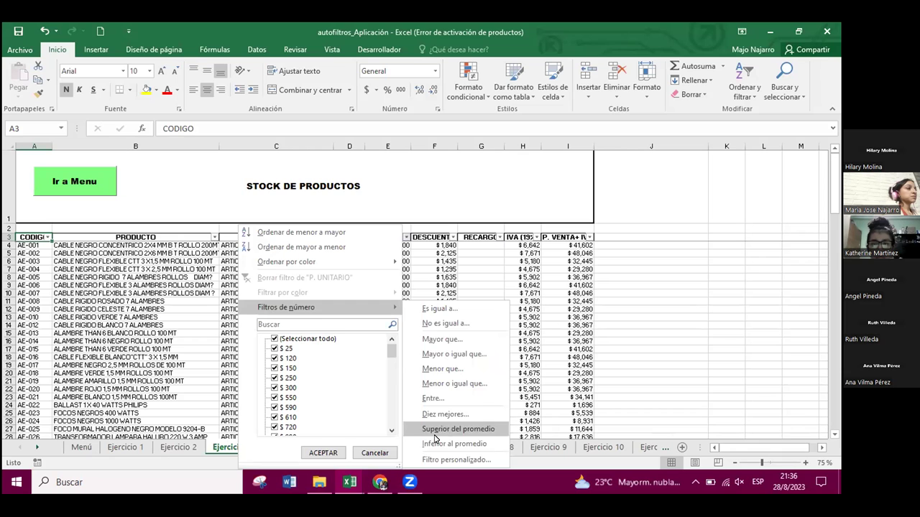
# Close the filter menu without filtering and open the Sort & Filter options
pyautogui.click(381, 482)
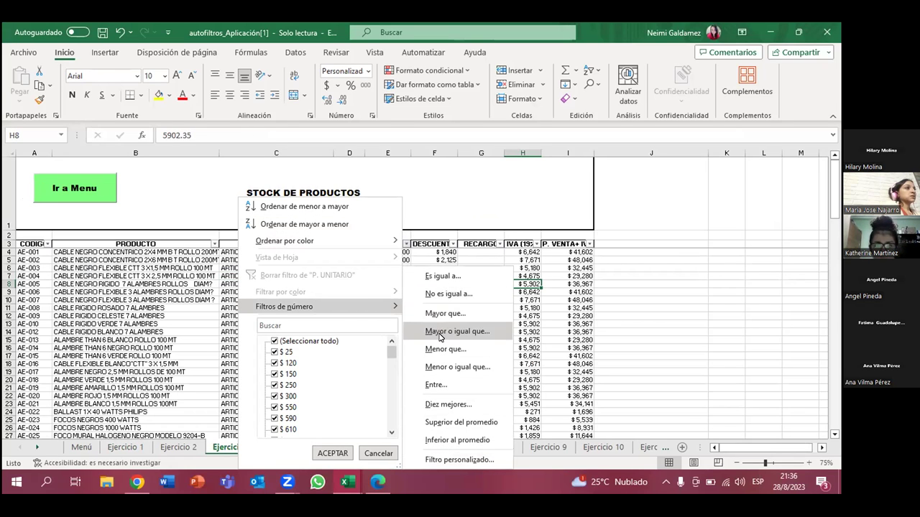
pyautogui.click(461, 390)
# Turn on autofilter for the product table and filter CATEGORIA to FERRETERIA only
pyautogui.click(768, 51)
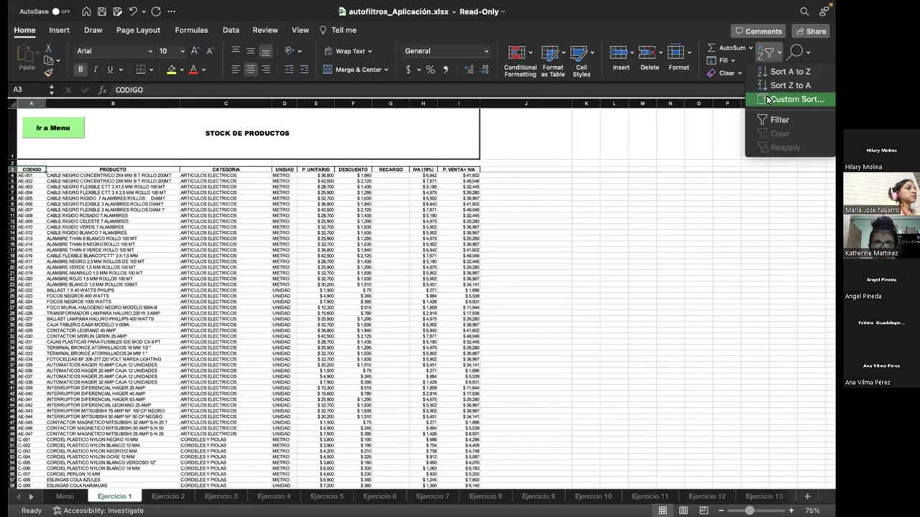
pyautogui.click(768, 119)
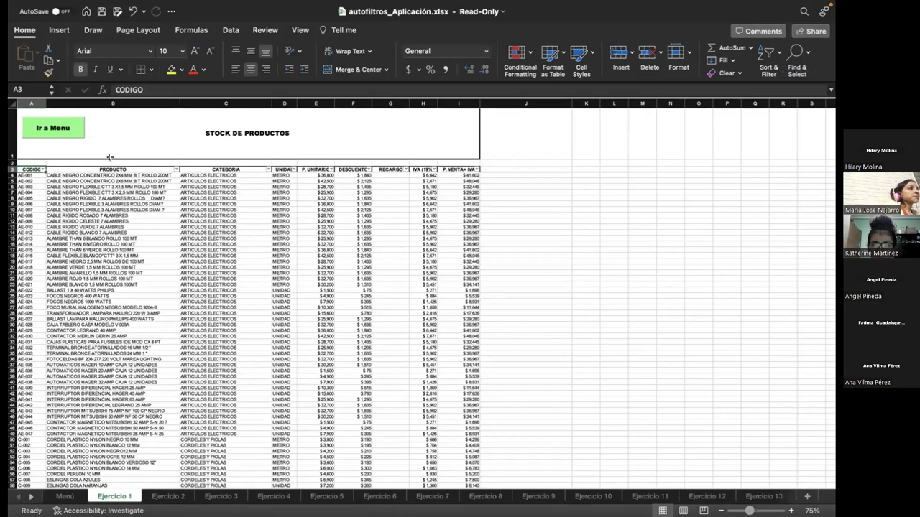
pyautogui.click(268, 170)
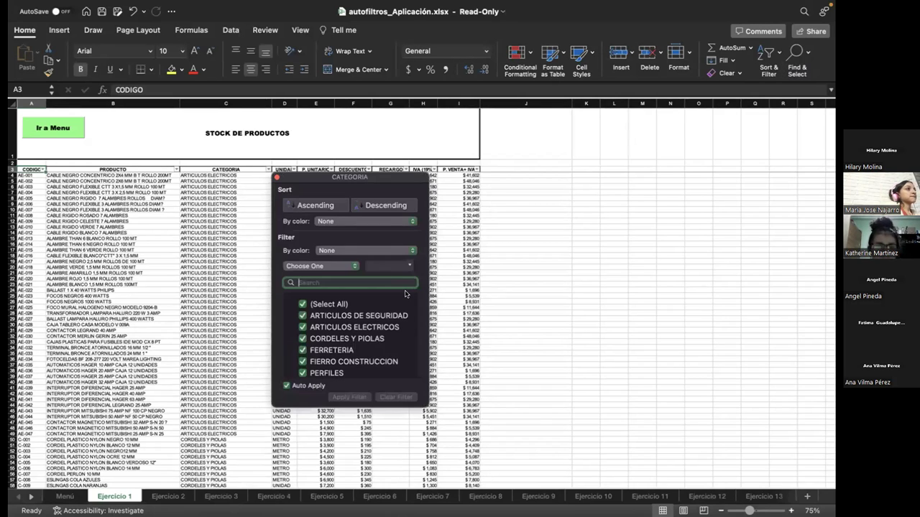
pyautogui.write('f')
pyautogui.press('BackSpace')
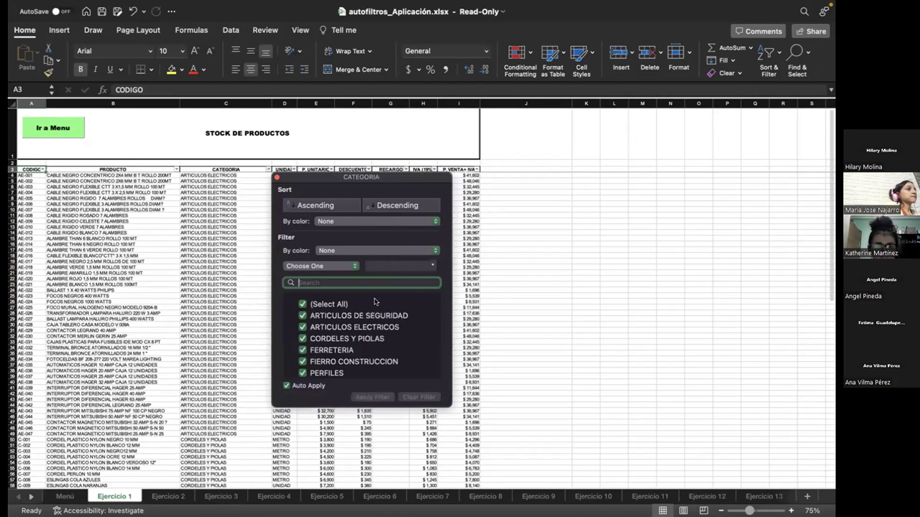
pyautogui.click(302, 304)
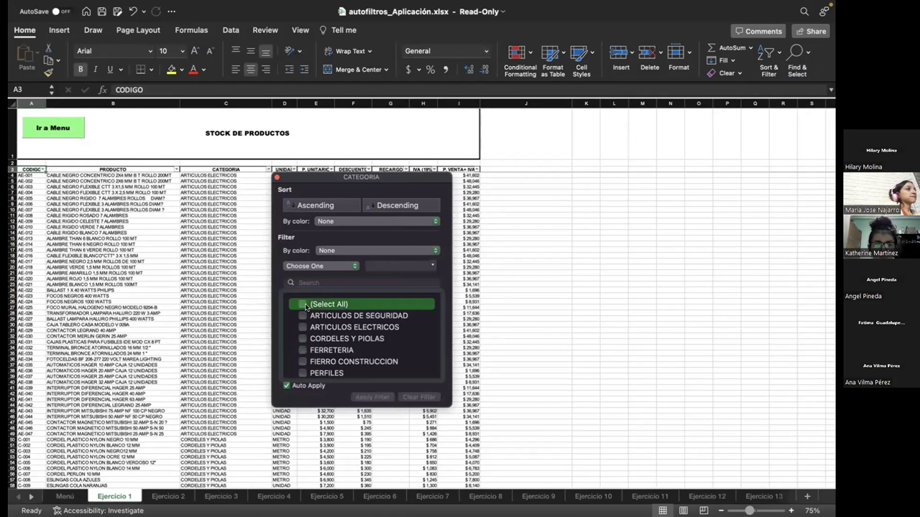
pyautogui.click(302, 350)
pyautogui.scroll(-2, 374, 367)
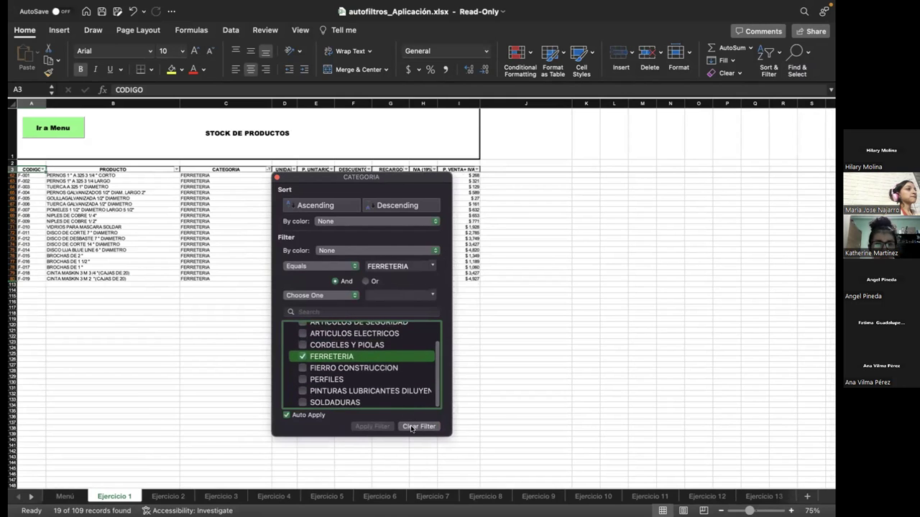
# Clear the category filter, then reapply it to list only the 19 FERRETERIA rows
pyautogui.click(414, 427)
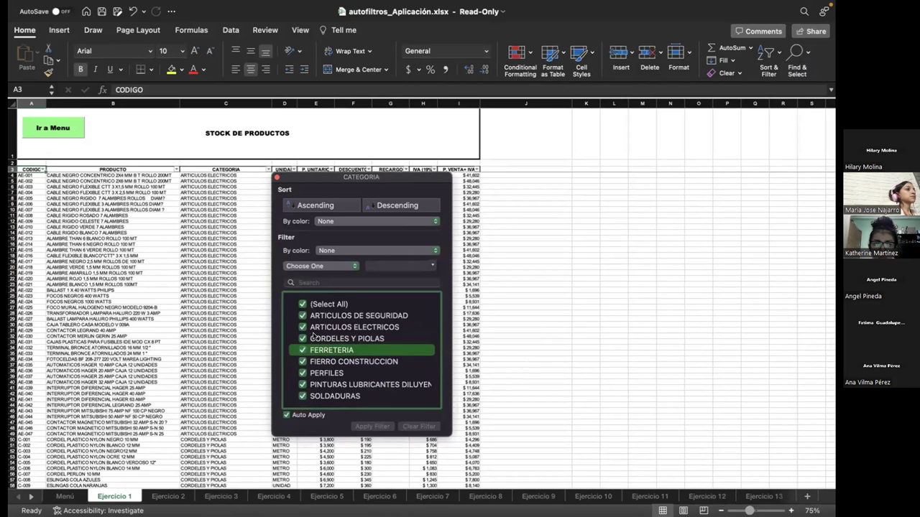
pyautogui.click(304, 304)
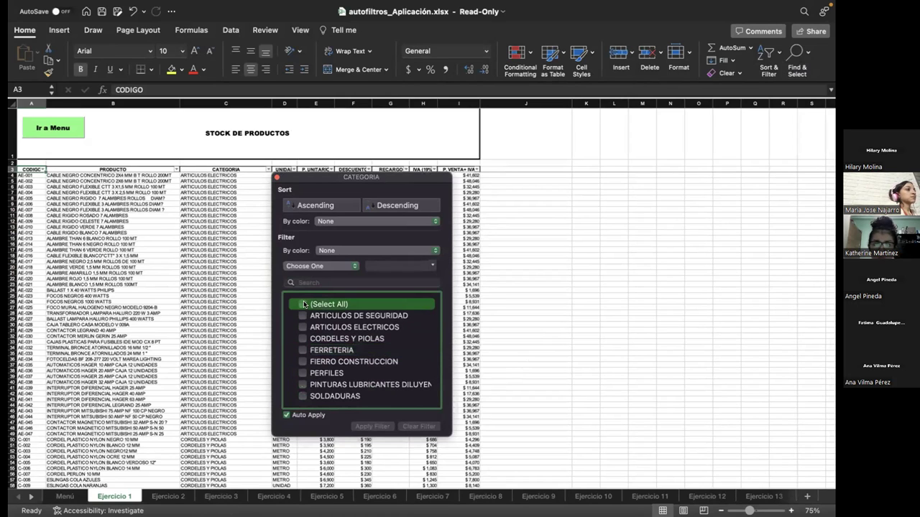
pyautogui.click(302, 350)
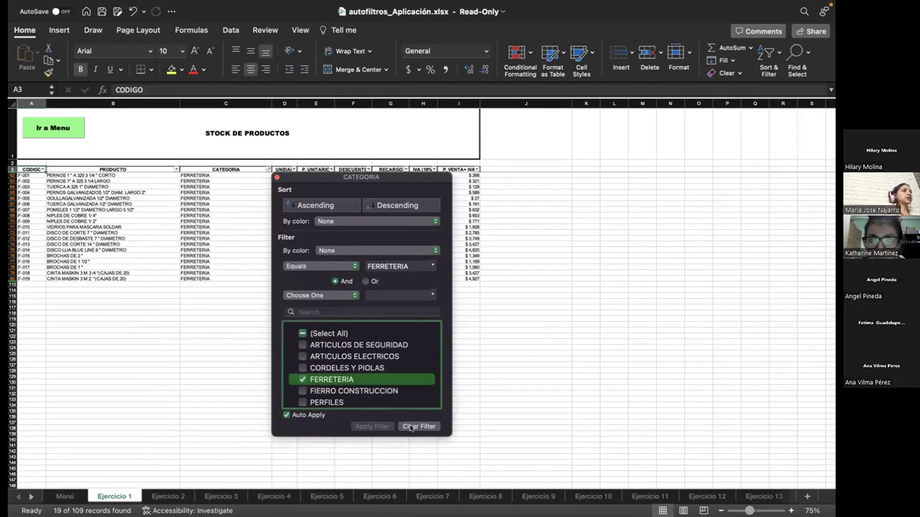
pyautogui.click(497, 379)
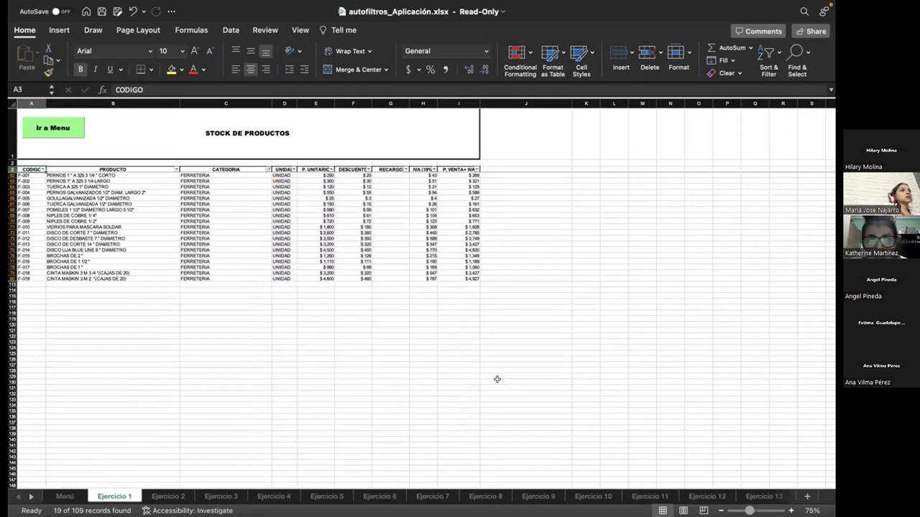
pyautogui.scroll(1, 329, 311)
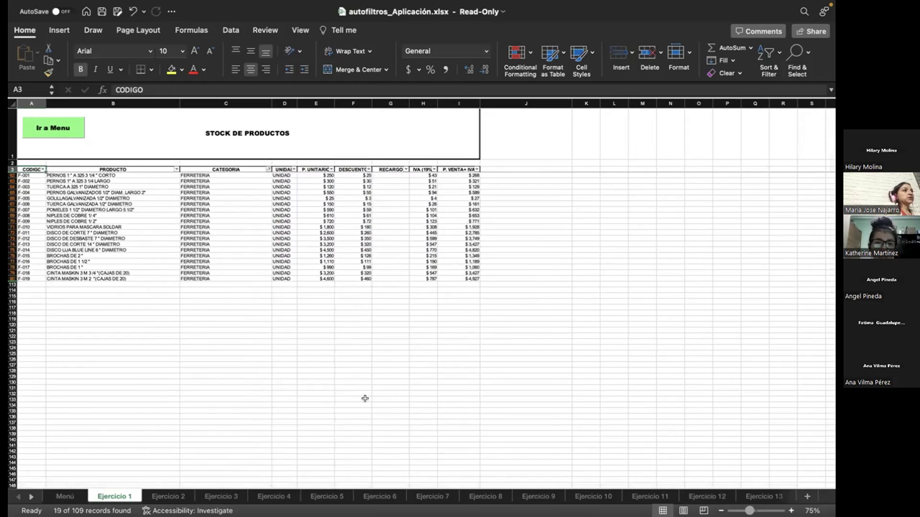
pyautogui.scroll(-4, 346, 342)
pyautogui.scroll(-4, 309, 388)
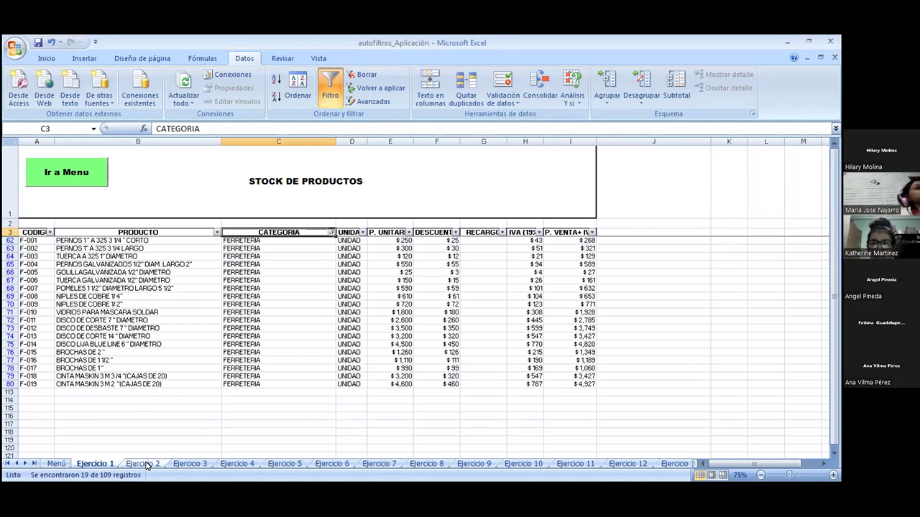
# On Ejercicio 2, select the UNIDAD header and toggle autofilter on and off, leaving it off
pyautogui.click(146, 464)
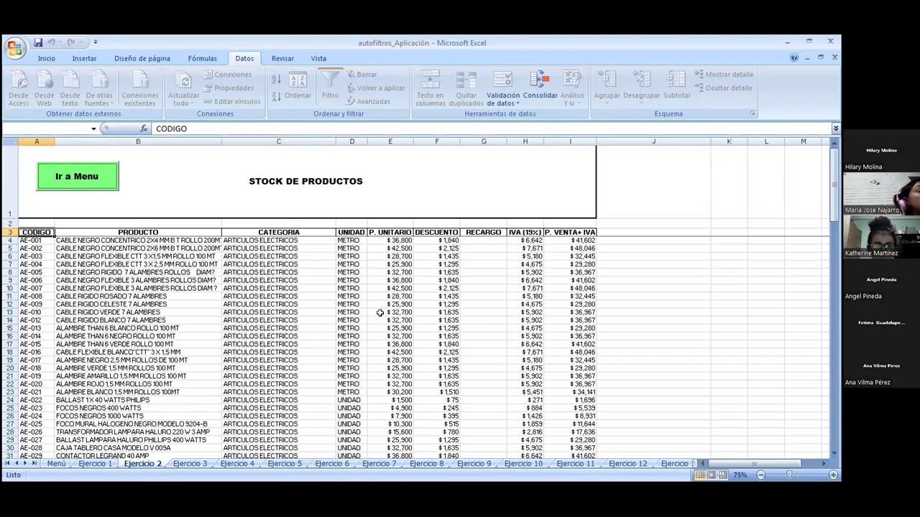
pyautogui.click(351, 240)
pyautogui.click(351, 232)
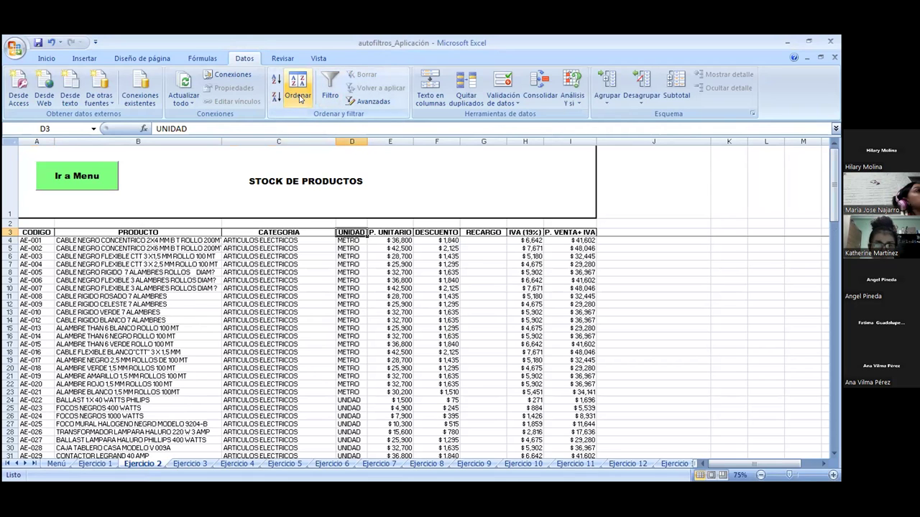
pyautogui.click(299, 95)
pyautogui.click(329, 101)
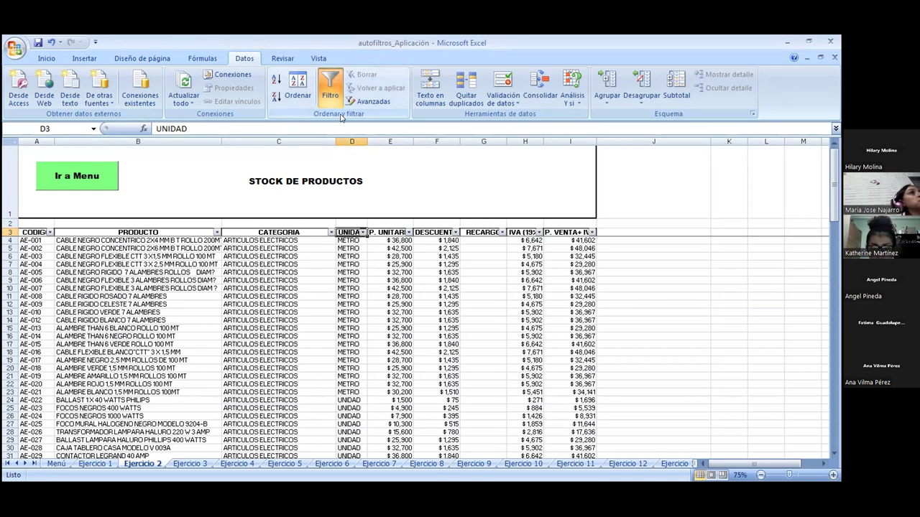
pyautogui.click(336, 100)
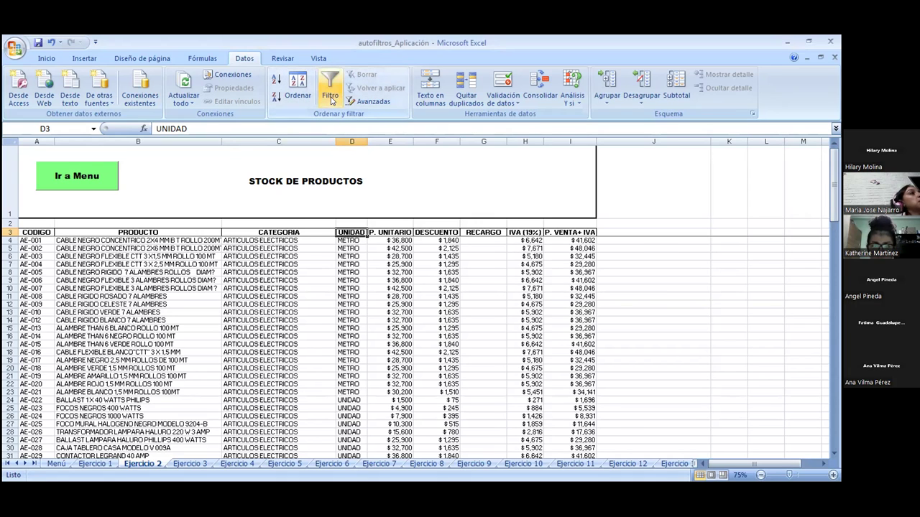
pyautogui.click(331, 101)
pyautogui.click(332, 101)
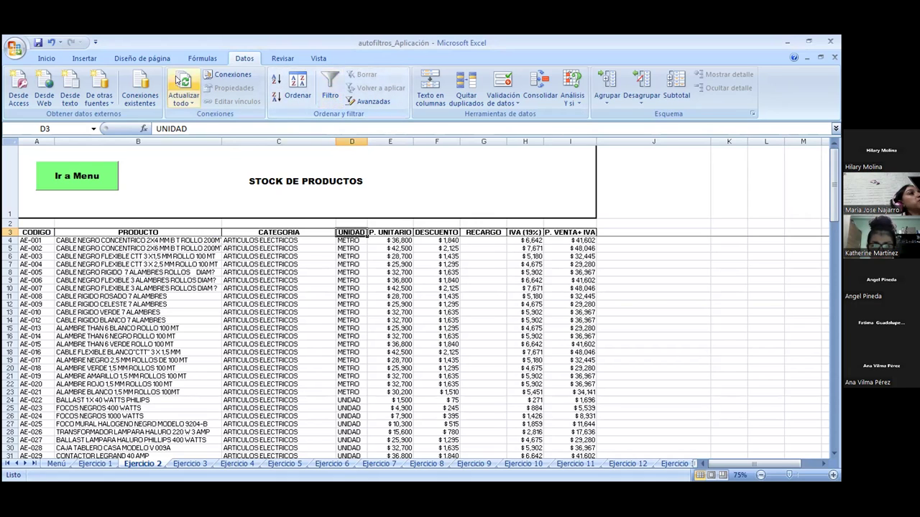
pyautogui.click(49, 58)
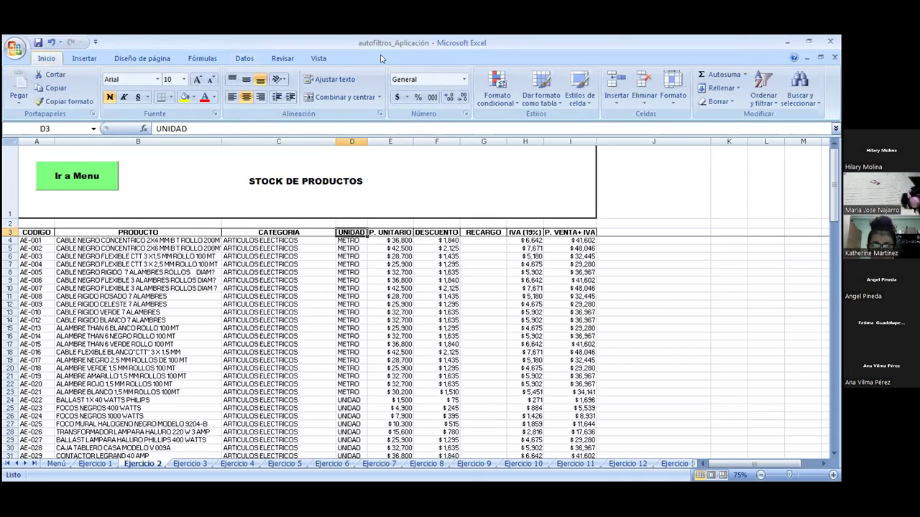
# Add autofilter to the Ejercicio 2 headers, then close the UNIDAD filter without changes
pyautogui.click(764, 100)
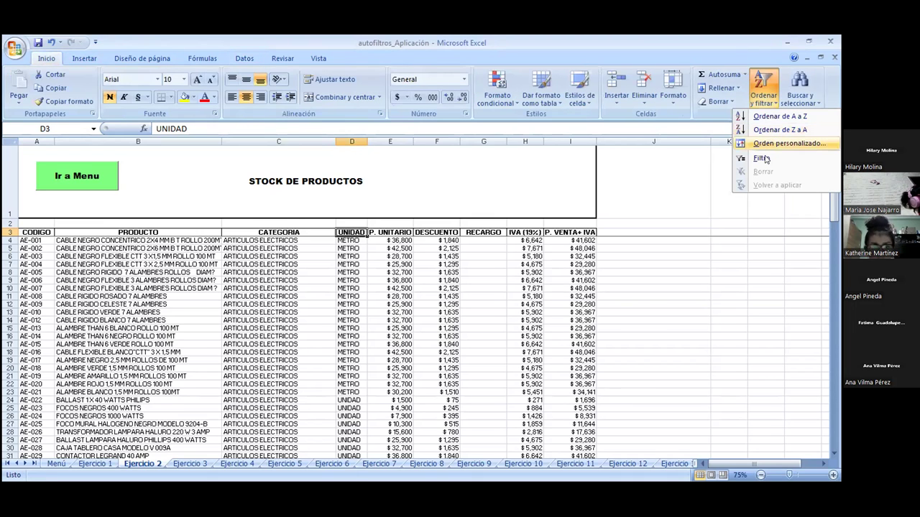
pyautogui.click(764, 159)
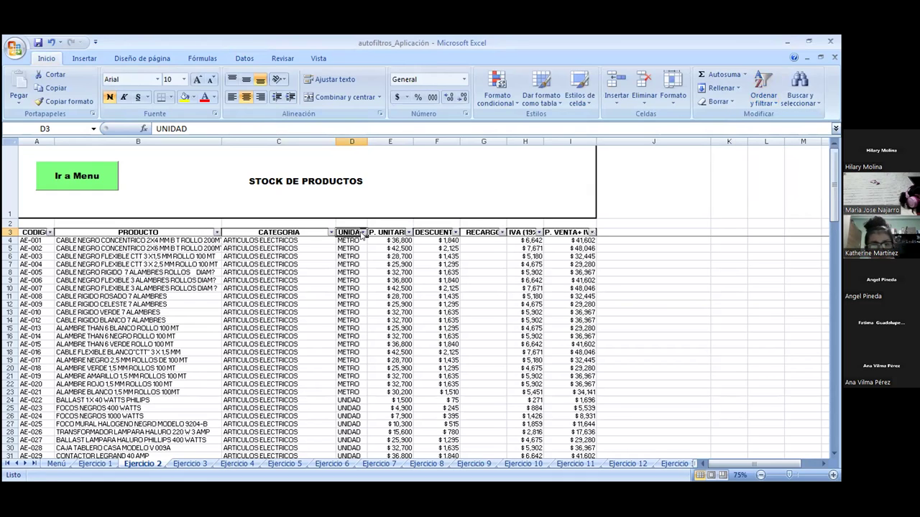
pyautogui.click(363, 233)
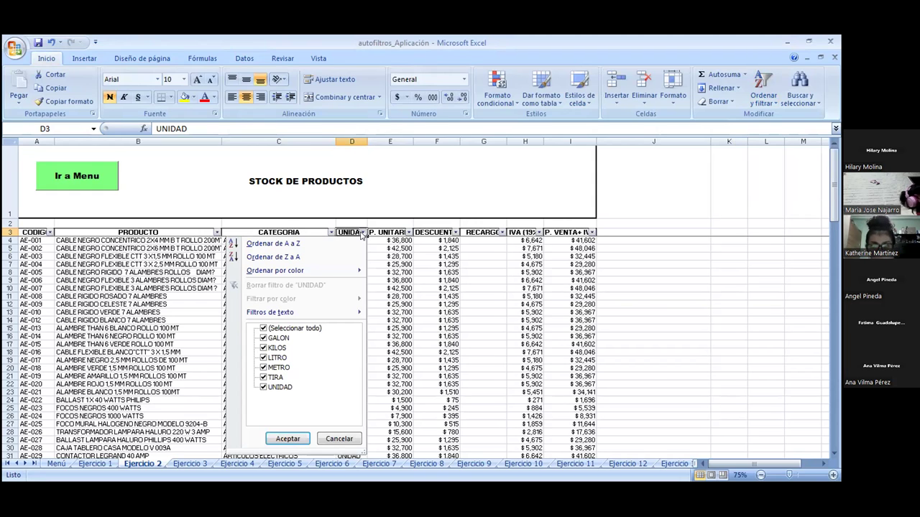
pyautogui.click(263, 328)
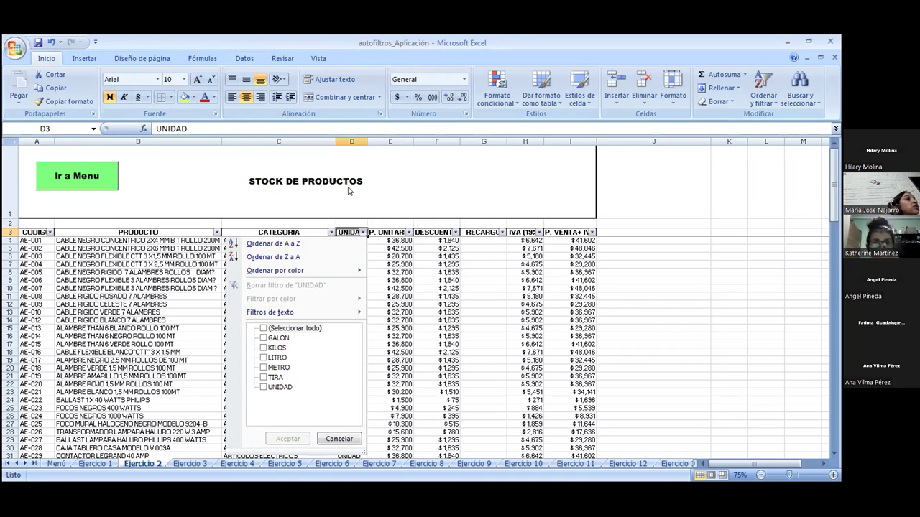
pyautogui.click(321, 220)
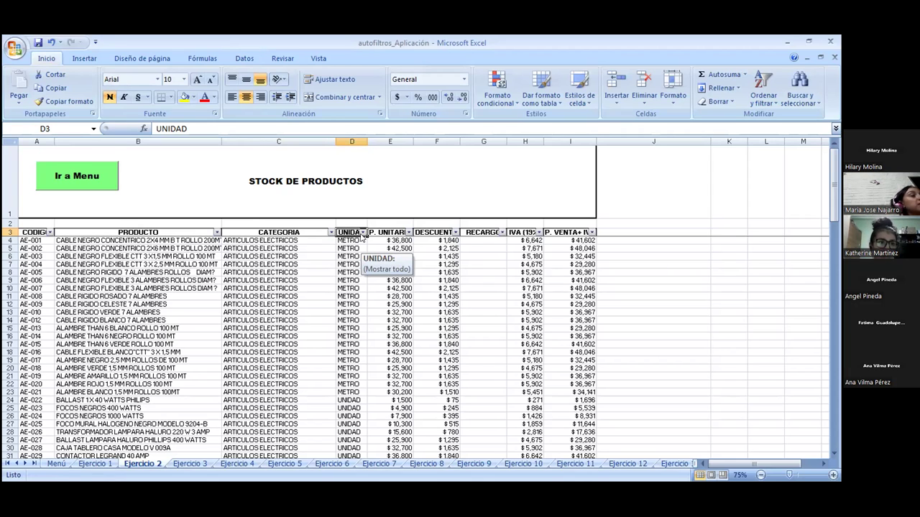
pyautogui.click(364, 233)
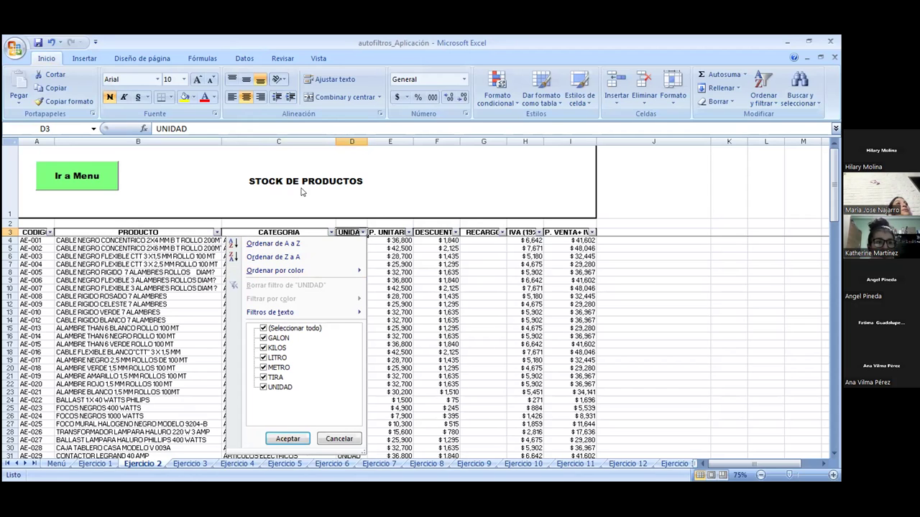
pyautogui.click(331, 233)
pyautogui.click(332, 233)
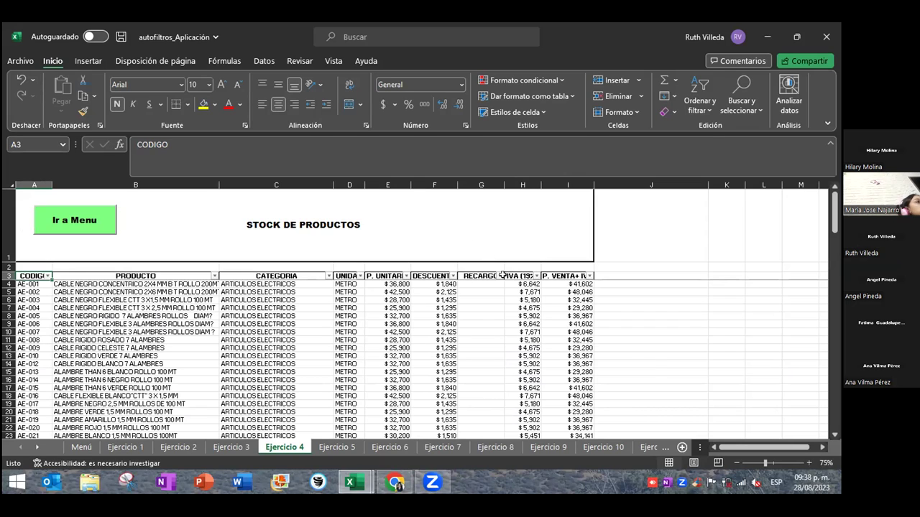
# Start a Menor que number filter on P. VENTA+ IVA, then cancel it unapplied
pyautogui.click(589, 276)
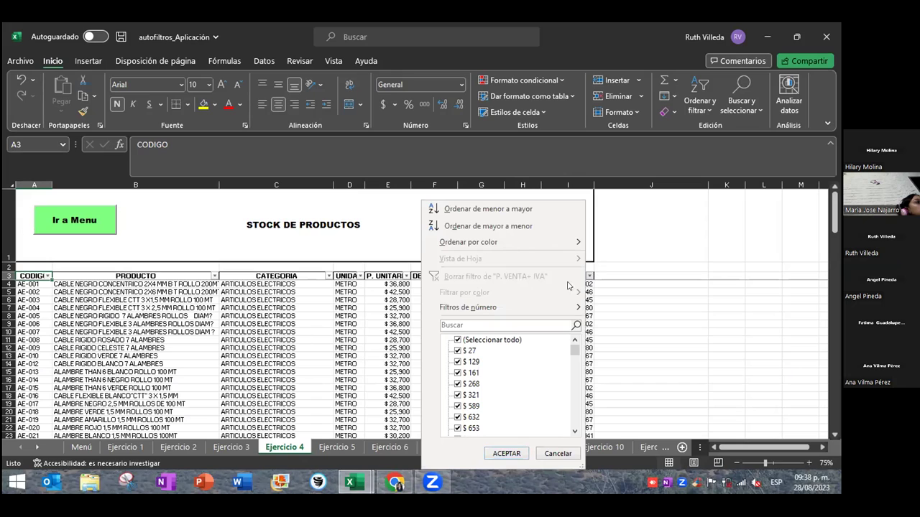
pyautogui.moveTo(480, 308)
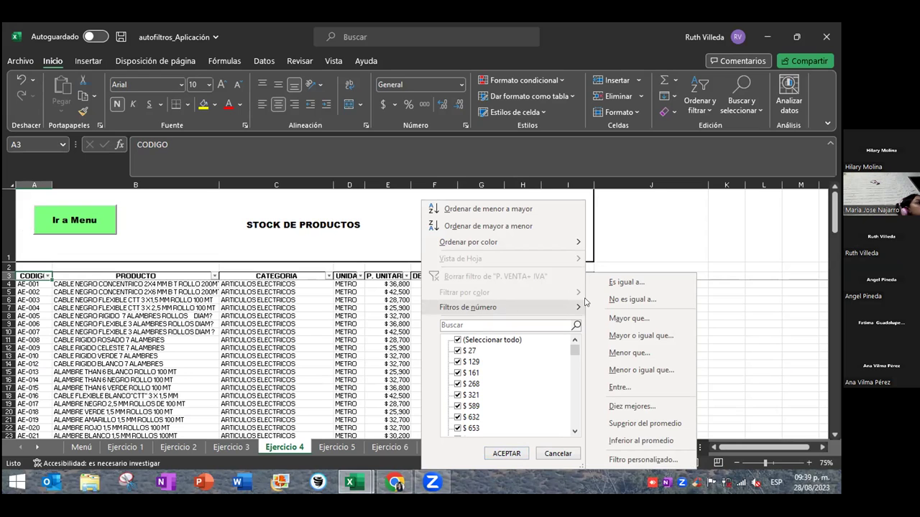
pyautogui.click(629, 353)
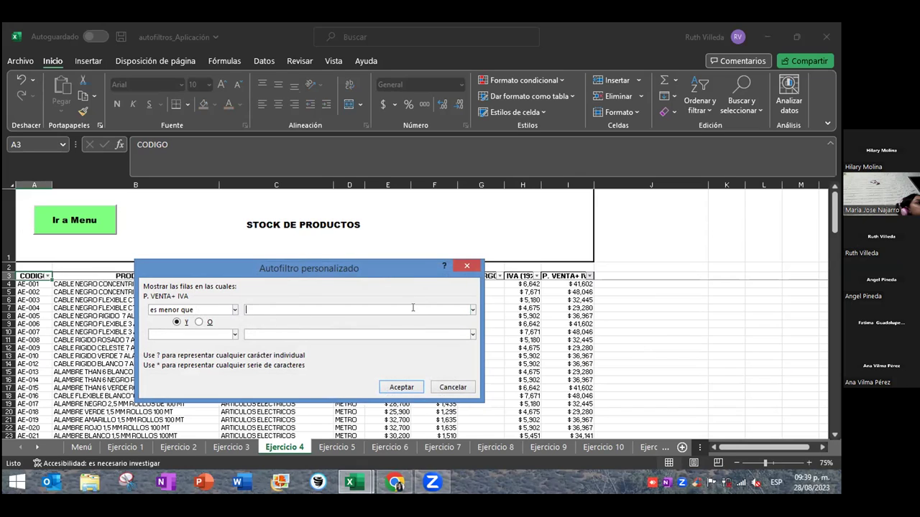
pyautogui.click(466, 267)
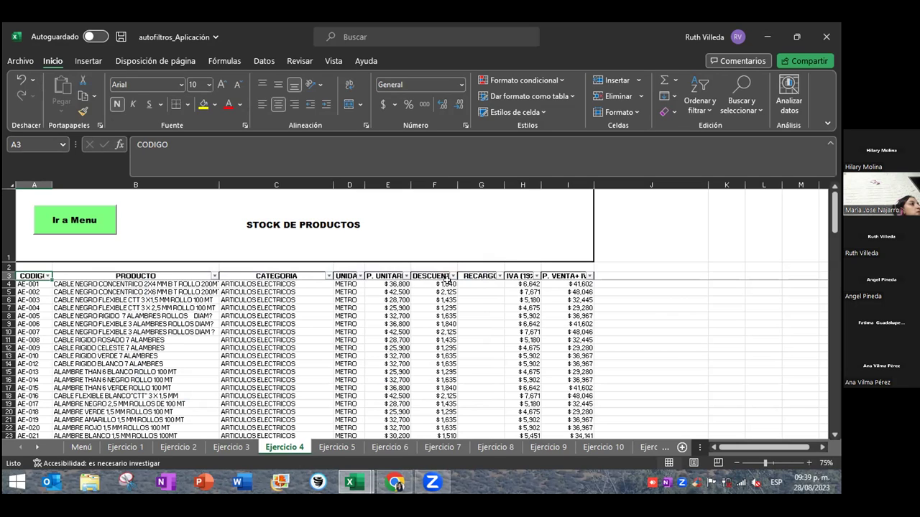
# Filter P. VENTA+ IVA to the 10 lowest values, then switch to the Ejercicio 5 sheet
pyautogui.click(588, 276)
pyautogui.moveTo(503, 307)
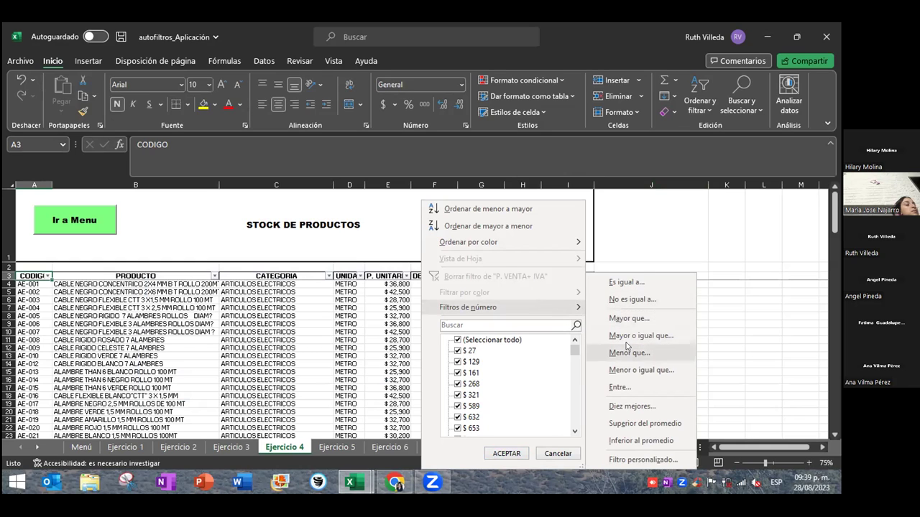
pyautogui.click(632, 407)
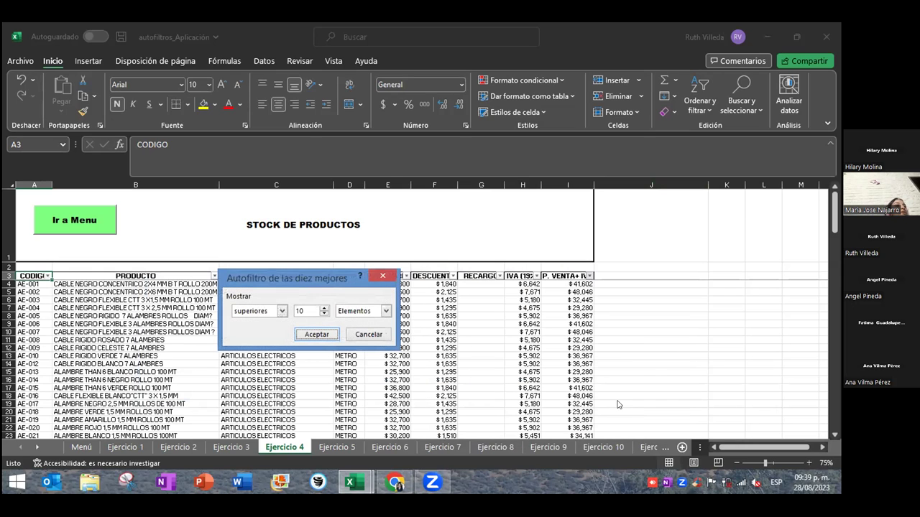
pyautogui.click(281, 316)
pyautogui.click(280, 327)
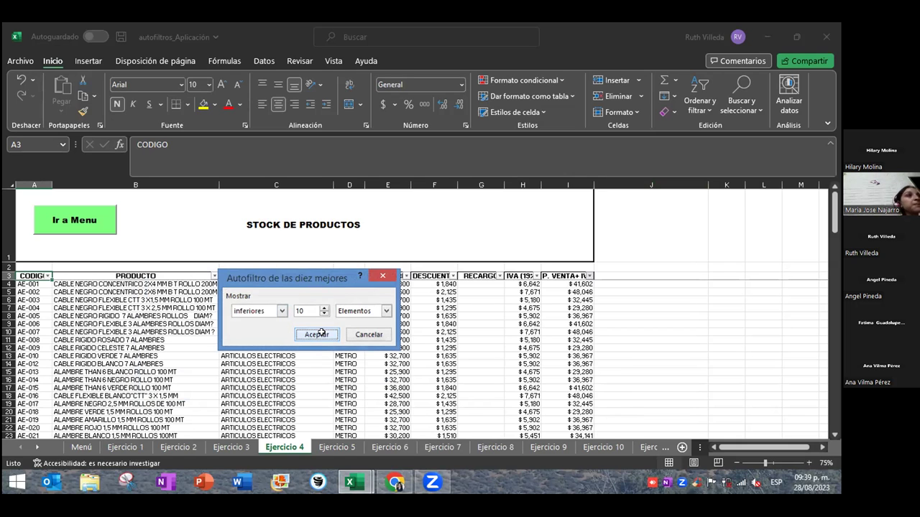
pyautogui.click(320, 335)
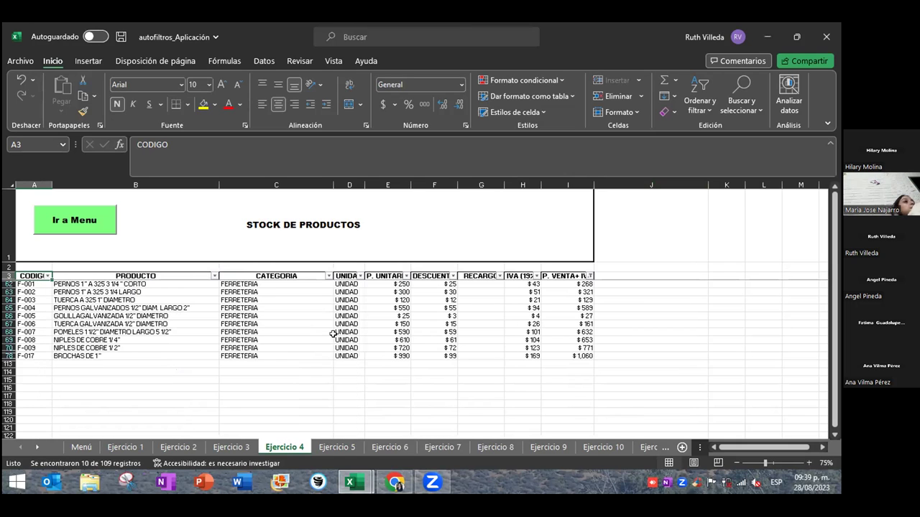
pyautogui.click(587, 275)
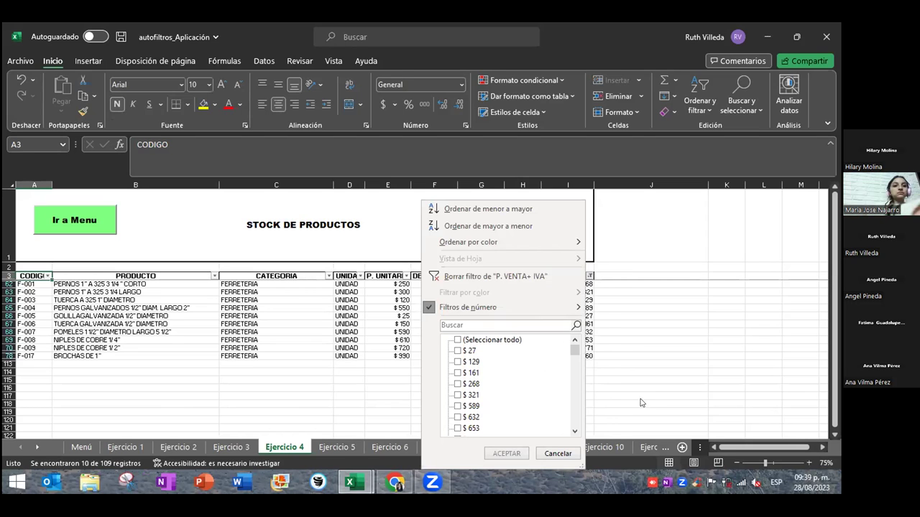
pyautogui.click(617, 374)
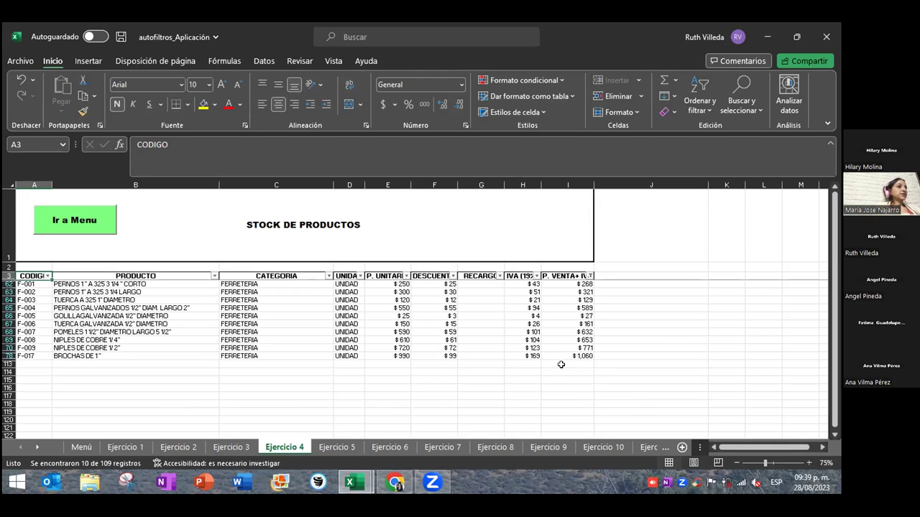
pyautogui.click(335, 447)
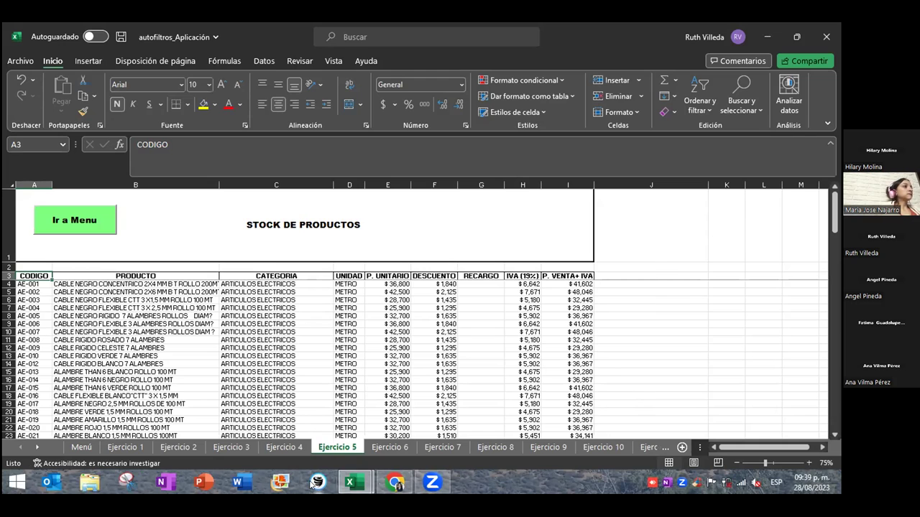
# Check the exercise list in autofiltros.pdf, then return to the Excel workbook
pyautogui.moveTo(394, 482)
pyautogui.click(335, 267)
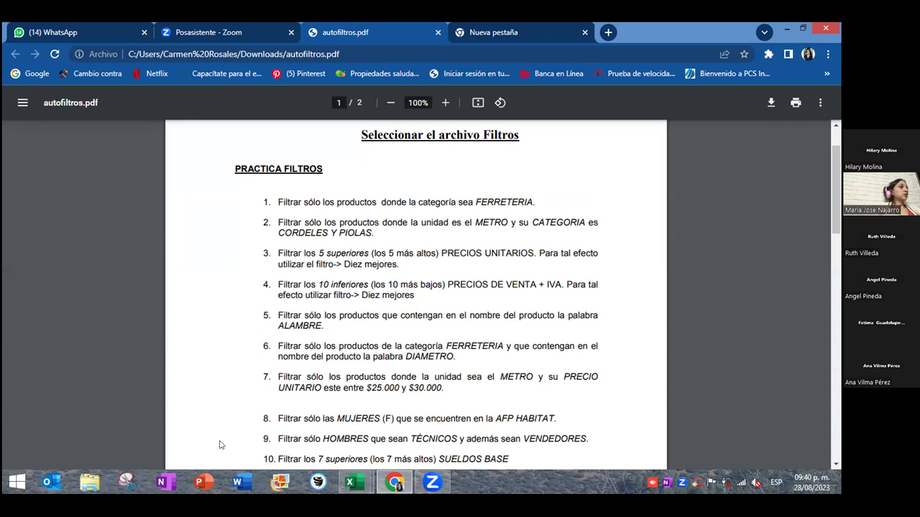
pyautogui.hotkey('alt', 'Tab')
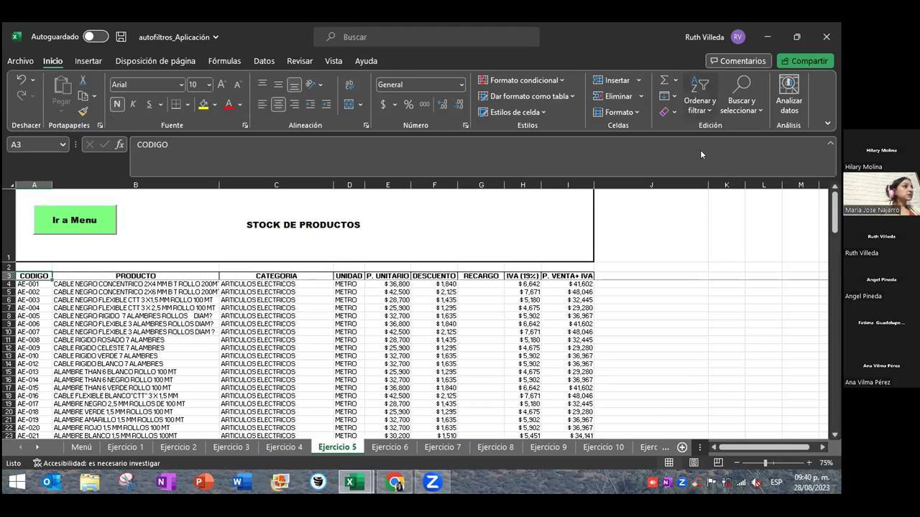
# Add AutoFilter with Ctrl+Shift+L and uncheck PRODUCTO entries from ACEITE SOLUBLE to BROCHAS DE 1 1/2"
pyautogui.hotkey('ctrl', 'shift', 'l')
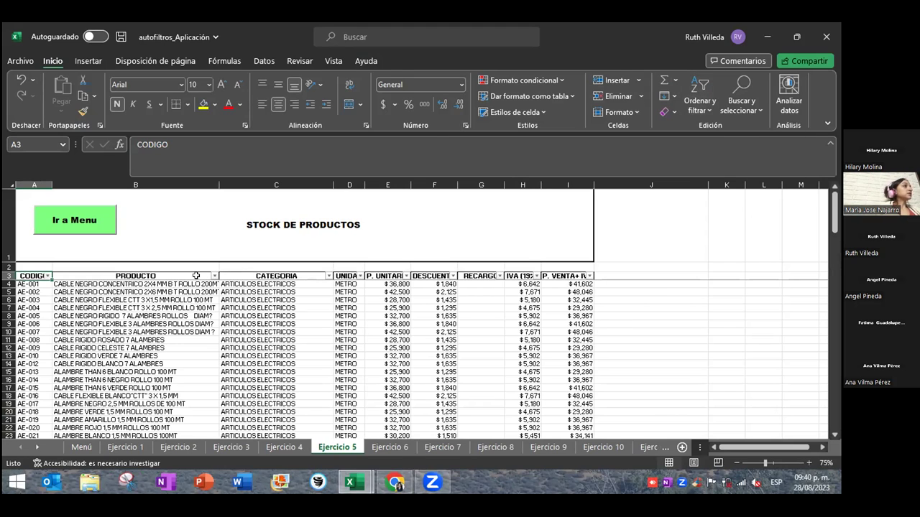
pyautogui.click(215, 276)
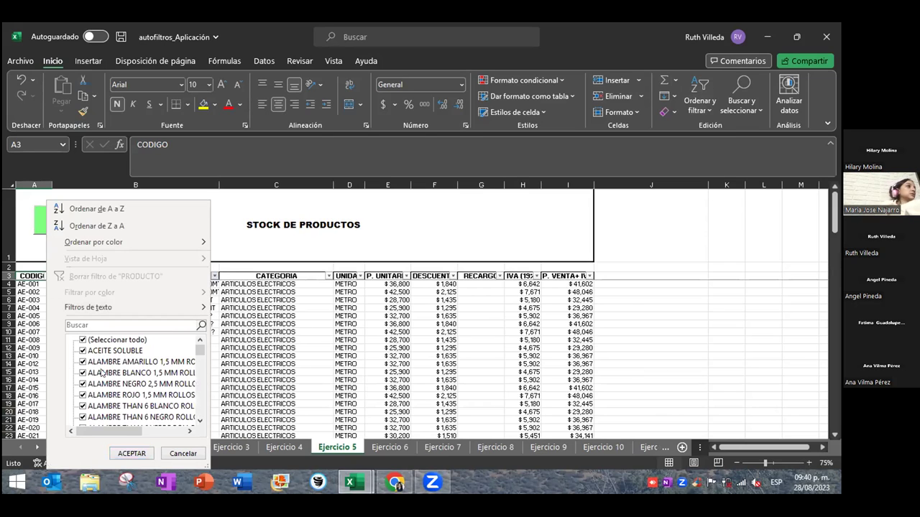
pyautogui.click(84, 351)
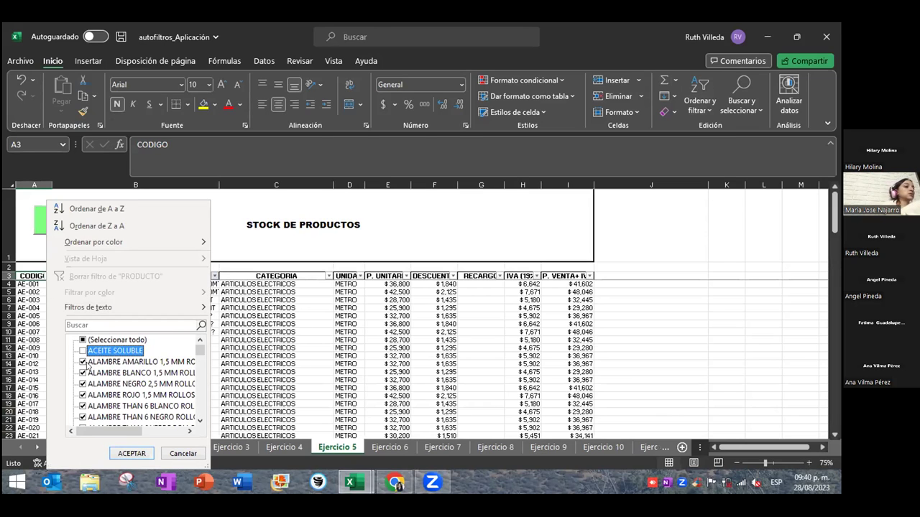
pyautogui.scroll(-1, 87, 368)
pyautogui.scroll(-1, 84, 391)
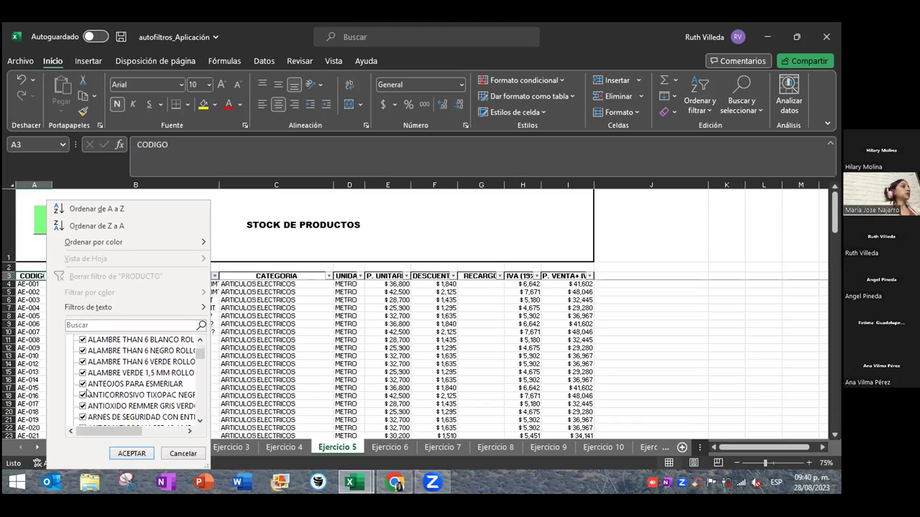
pyautogui.click(83, 384)
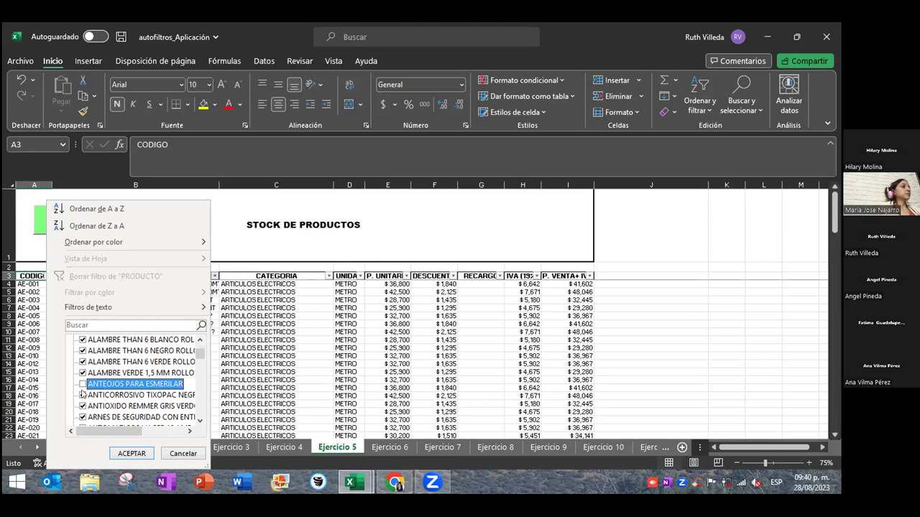
pyautogui.click(81, 395)
pyautogui.click(83, 406)
pyautogui.scroll(-1, 82, 405)
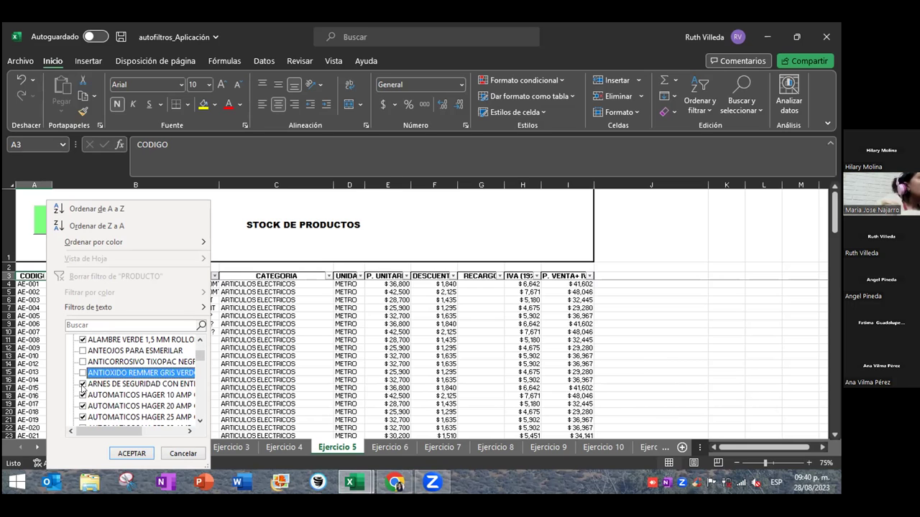
pyautogui.click(82, 385)
pyautogui.click(82, 395)
pyautogui.click(82, 406)
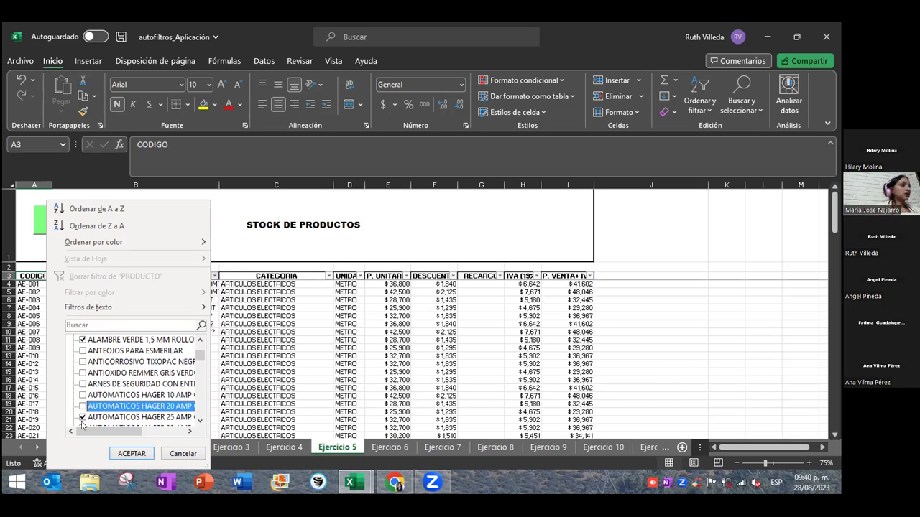
pyautogui.click(83, 416)
pyautogui.scroll(-1, 83, 416)
pyautogui.click(83, 395)
pyautogui.click(82, 406)
pyautogui.click(83, 417)
pyautogui.scroll(-1, 82, 415)
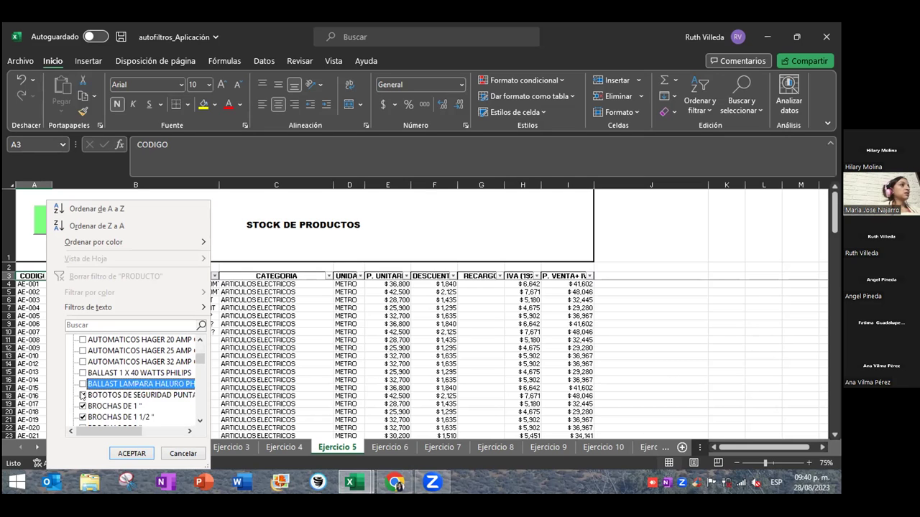
pyautogui.click(82, 395)
pyautogui.click(82, 406)
pyautogui.click(82, 417)
# Uncheck PRODUCTO entries from BROCHAS DE 2" through the CABLE, CINTA and CONTACTOR items
pyautogui.scroll(-1, 82, 415)
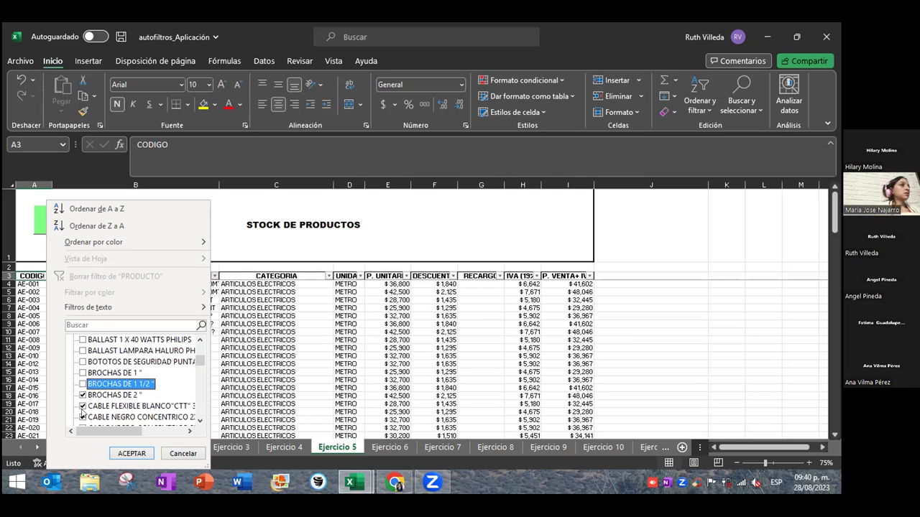
pyautogui.click(83, 395)
pyautogui.click(83, 406)
pyautogui.click(82, 417)
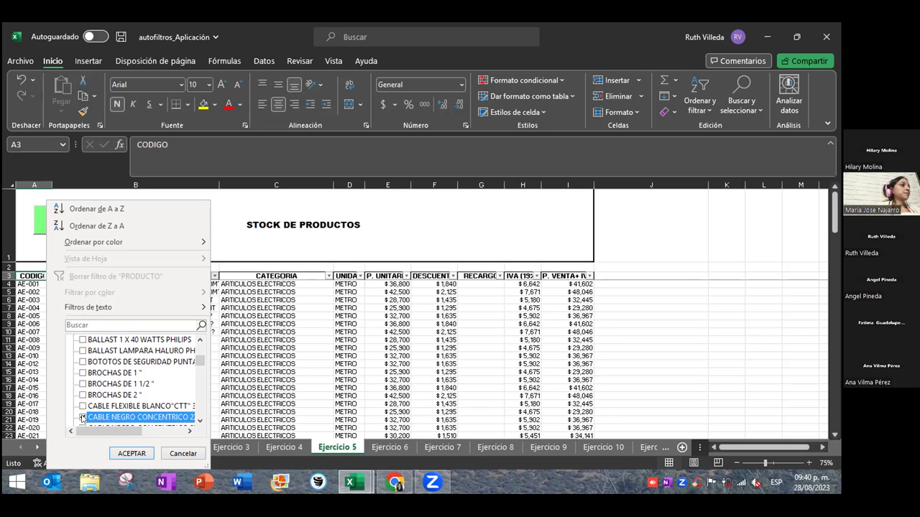
pyautogui.scroll(-1, 82, 415)
pyautogui.click(83, 406)
pyautogui.click(83, 395)
pyautogui.click(83, 416)
pyautogui.scroll(-1, 82, 417)
pyautogui.click(82, 406)
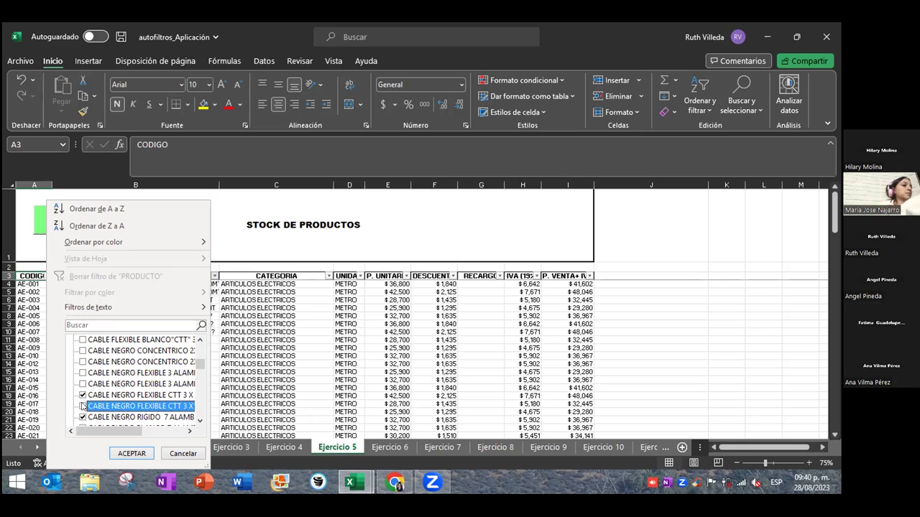
pyautogui.click(83, 395)
pyautogui.click(82, 417)
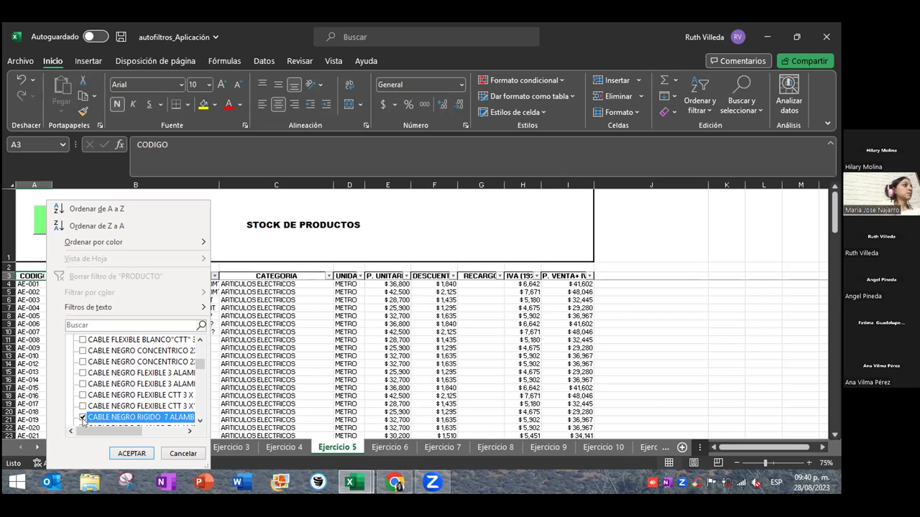
pyautogui.scroll(-1, 82, 420)
pyautogui.click(83, 417)
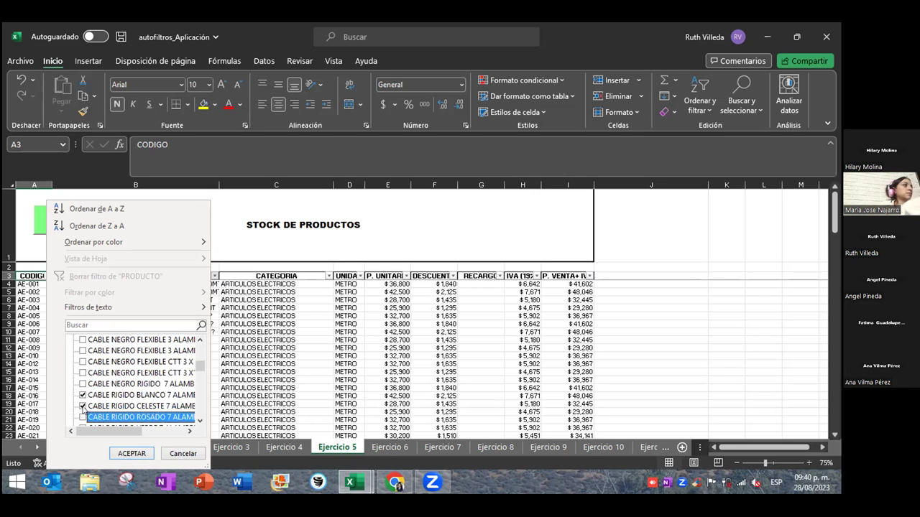
pyautogui.click(83, 406)
pyautogui.click(83, 396)
pyautogui.scroll(-1, 83, 396)
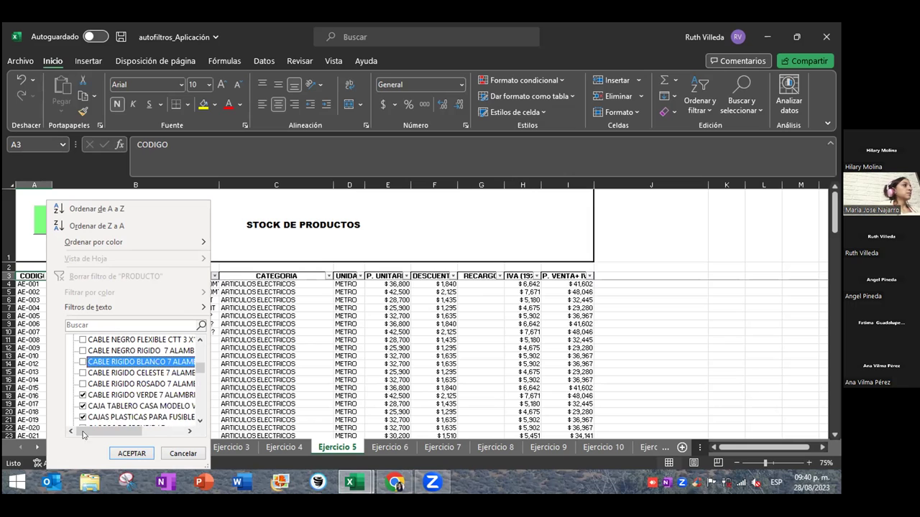
pyautogui.click(82, 416)
pyautogui.click(83, 406)
pyautogui.click(83, 395)
pyautogui.scroll(-1, 83, 396)
pyautogui.click(83, 396)
pyautogui.click(83, 406)
pyautogui.click(83, 417)
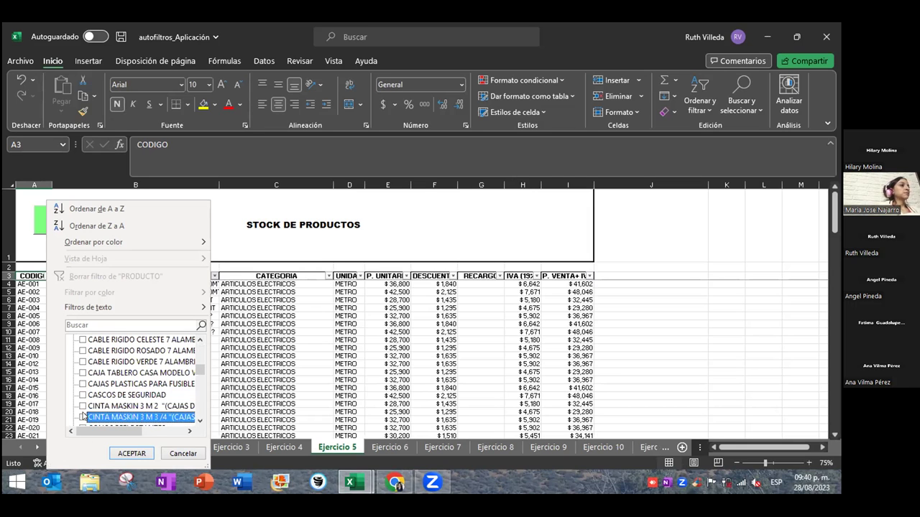
pyautogui.scroll(-1, 83, 415)
pyautogui.click(83, 417)
pyautogui.click(83, 406)
pyautogui.click(82, 396)
# Uncheck further PRODUCTO entries: CORDEL, DISCO, ESLINGA, ESMALTE, FIERRO and FOCO MURAL HALOGENO items
pyautogui.scroll(-1, 84, 417)
pyautogui.scroll(-1, 85, 417)
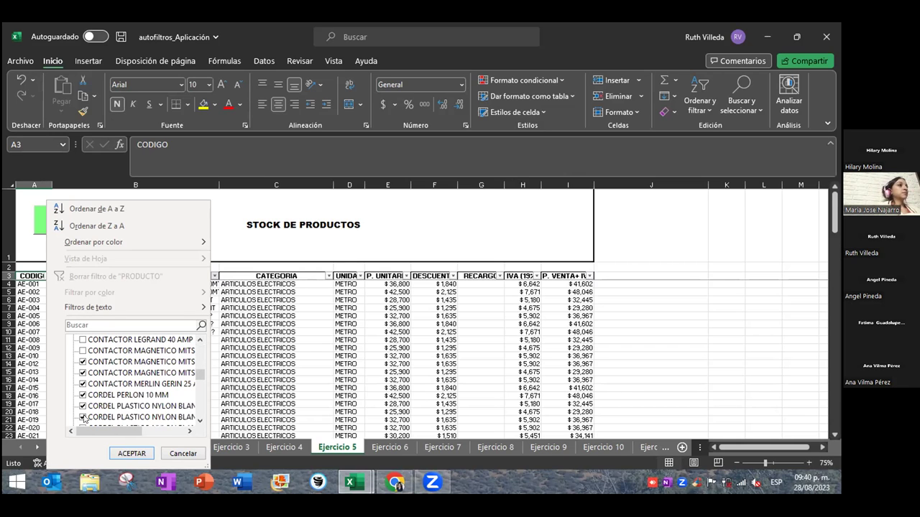
pyautogui.click(84, 416)
pyautogui.click(82, 406)
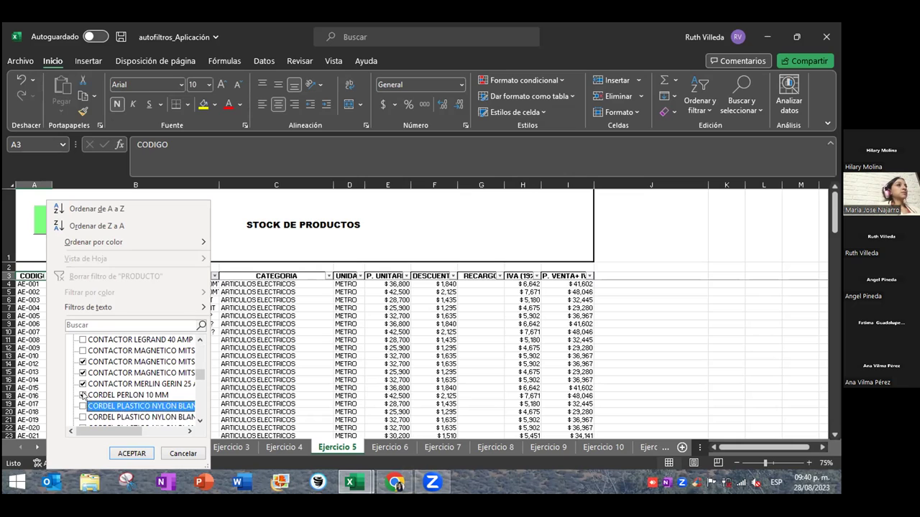
pyautogui.click(83, 395)
pyautogui.click(83, 384)
pyautogui.click(83, 373)
pyautogui.click(83, 362)
pyautogui.scroll(-1, 83, 385)
pyautogui.scroll(-1, 83, 386)
pyautogui.click(84, 417)
pyautogui.click(84, 406)
pyautogui.click(82, 383)
pyautogui.click(82, 373)
pyautogui.scroll(-1, 83, 396)
pyautogui.scroll(-1, 83, 396)
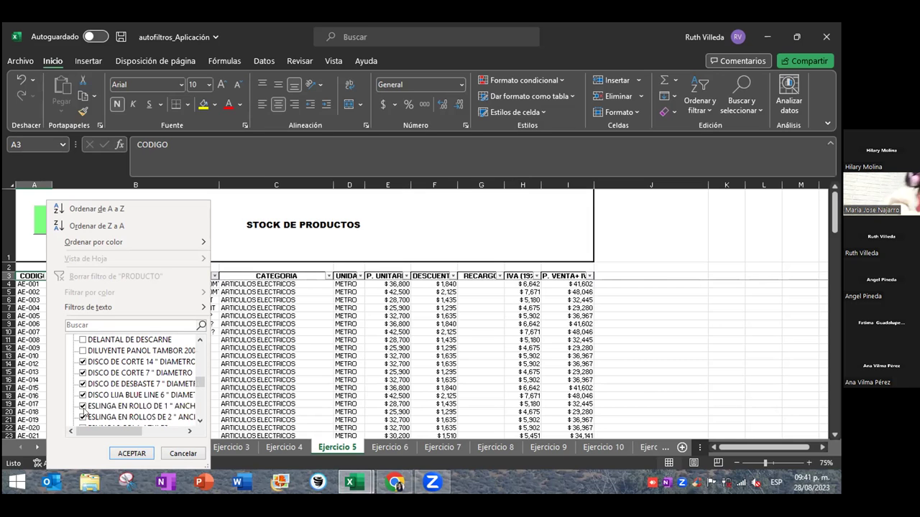
pyautogui.click(84, 417)
pyautogui.click(83, 407)
pyautogui.click(82, 395)
pyautogui.click(82, 384)
pyautogui.click(83, 373)
pyautogui.click(83, 362)
pyautogui.scroll(-3, 83, 393)
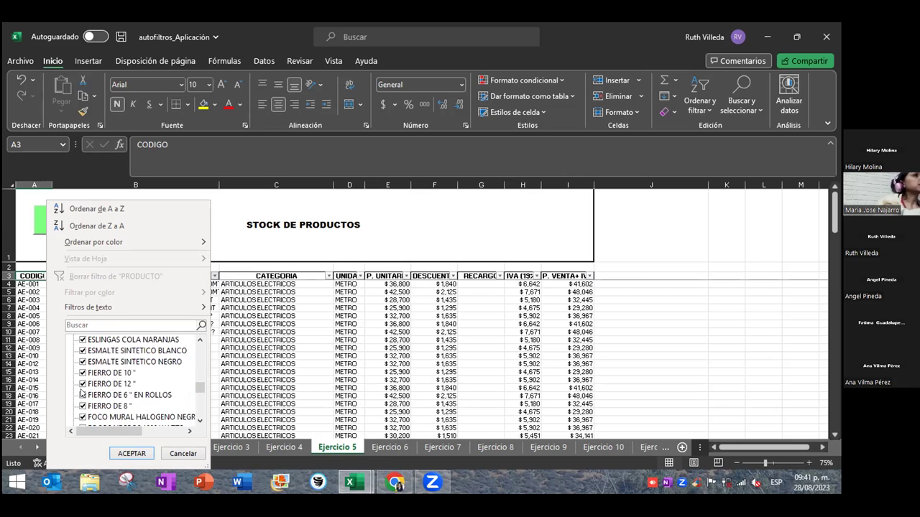
pyautogui.click(84, 417)
pyautogui.click(84, 406)
pyautogui.click(82, 384)
pyautogui.click(83, 373)
pyautogui.click(83, 362)
pyautogui.click(83, 351)
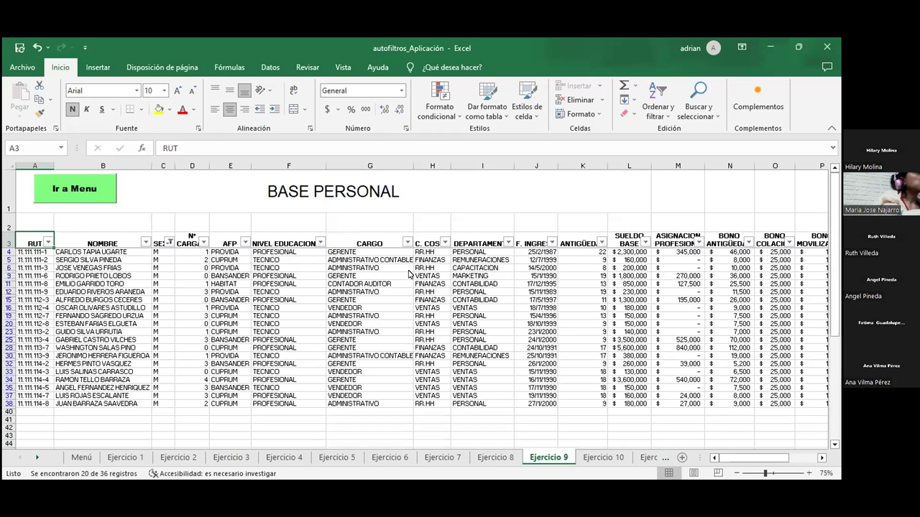
# Filter NIVEL EDUCACIONAL to show only TECNICO staff
pyautogui.click(320, 243)
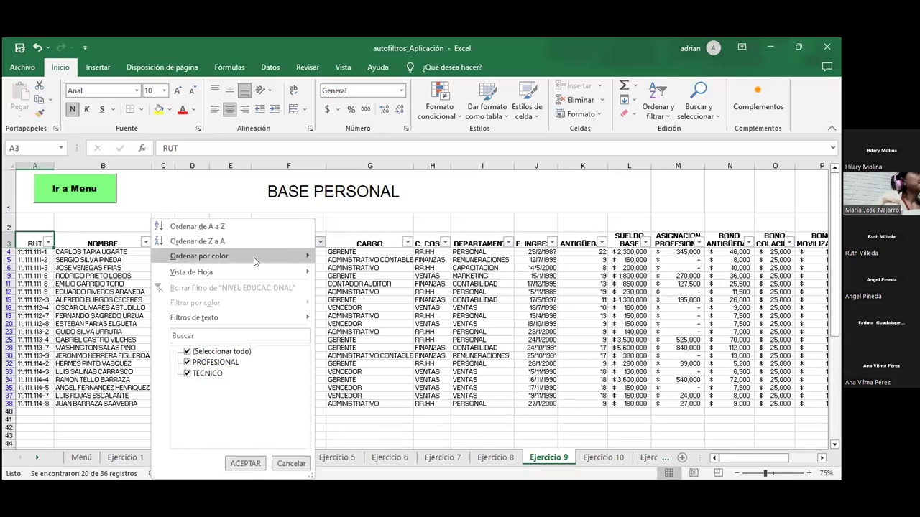
pyautogui.click(187, 362)
pyautogui.click(243, 463)
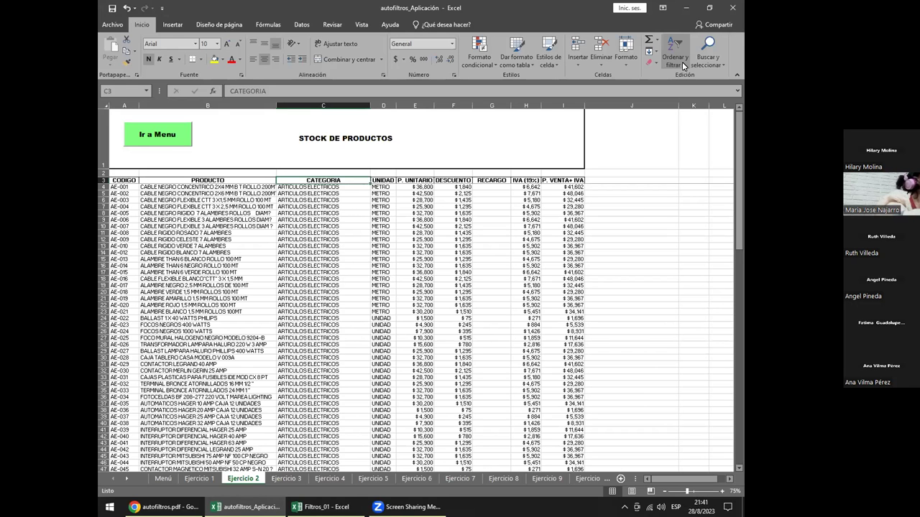
# Filter the UNIDAD column to keep only METRO
pyautogui.click(682, 62)
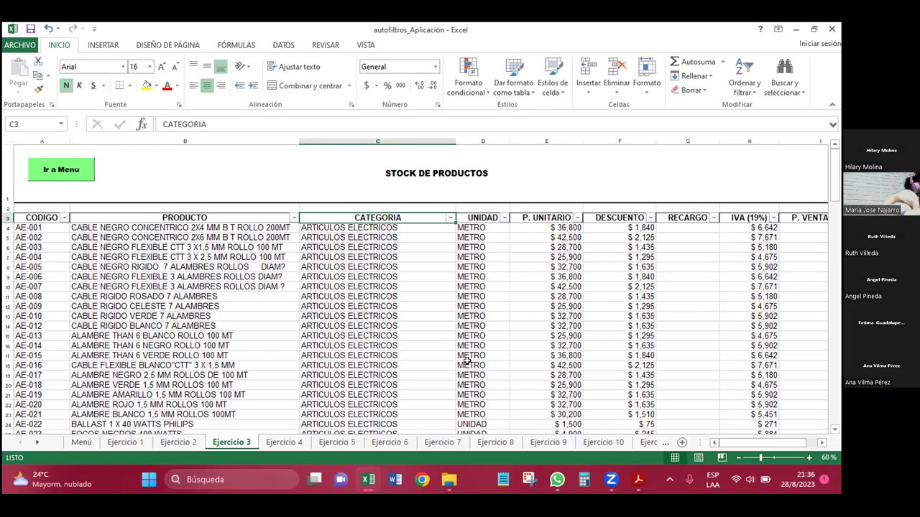
pyautogui.click(465, 217)
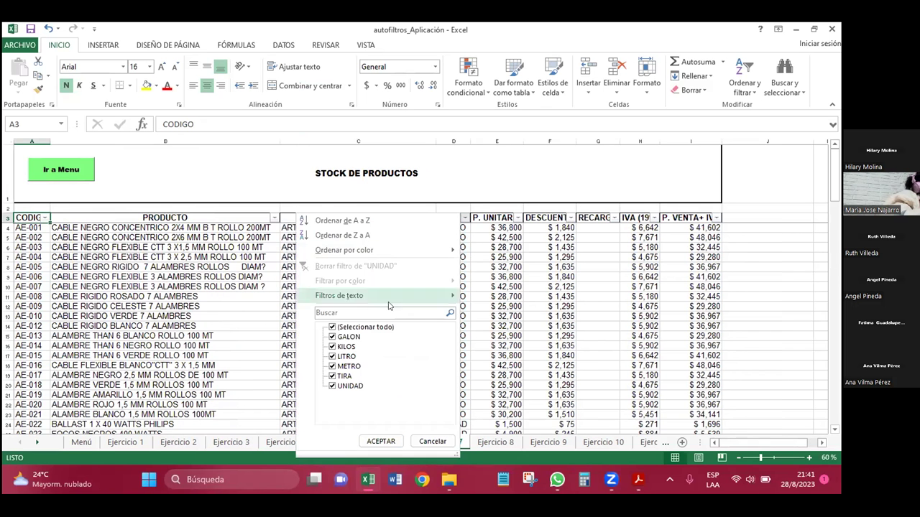
pyautogui.click(332, 328)
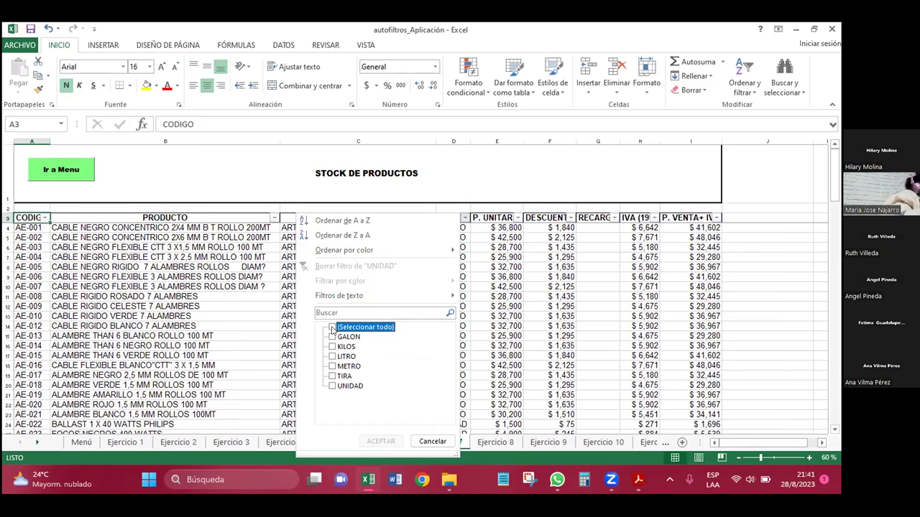
pyautogui.click(332, 366)
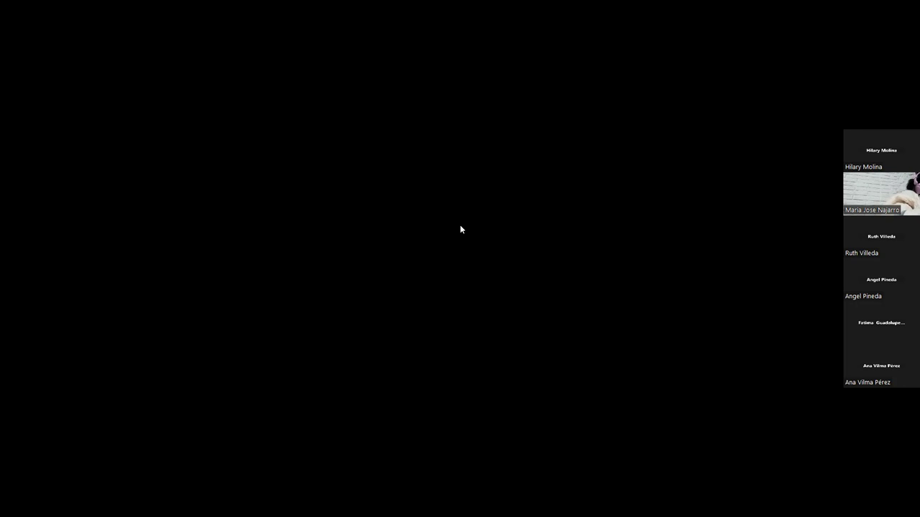
# Filter F. INGRESO to entry dates before 01/01/1992
pyautogui.click(633, 180)
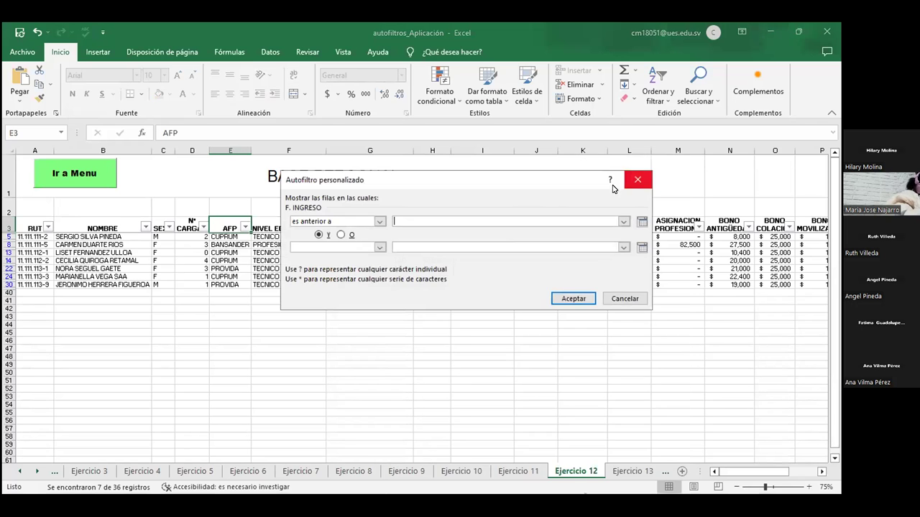
pyautogui.write('01/01/1992')
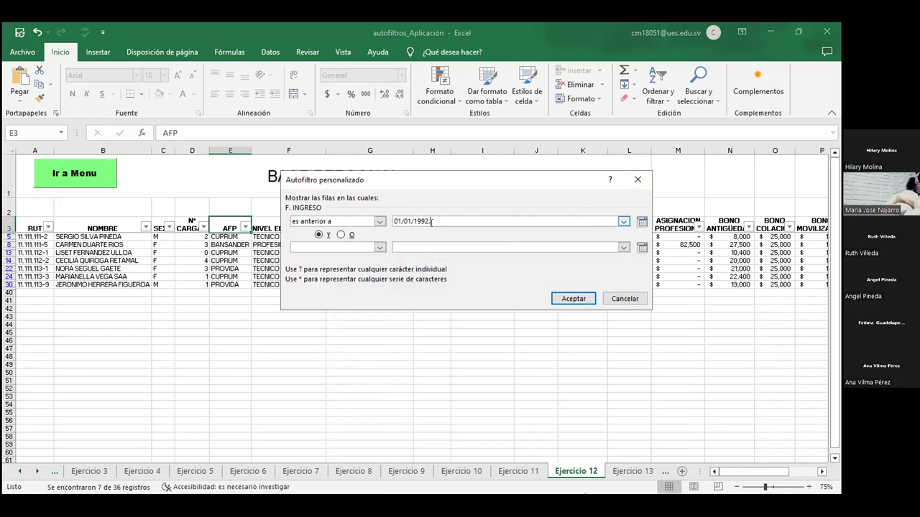
pyautogui.press('Return')
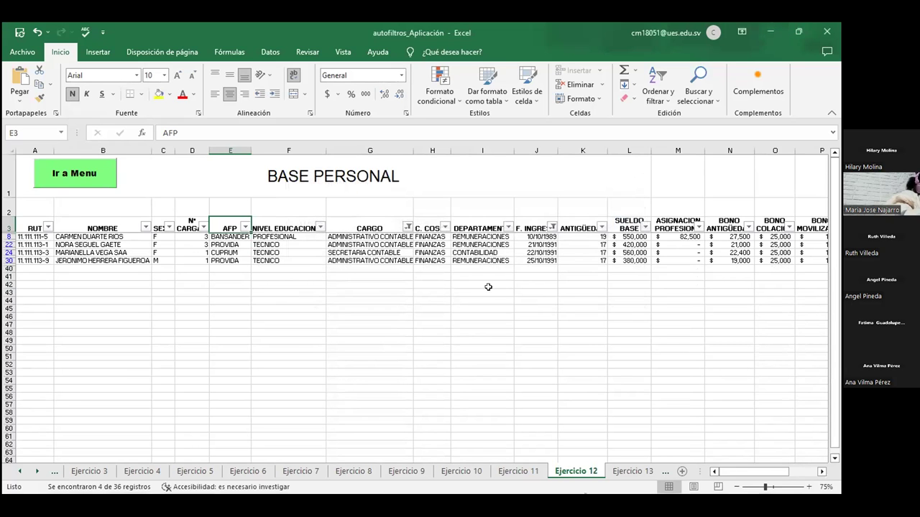
pyautogui.click(624, 470)
pyautogui.hotkey('alt', 'Tab')
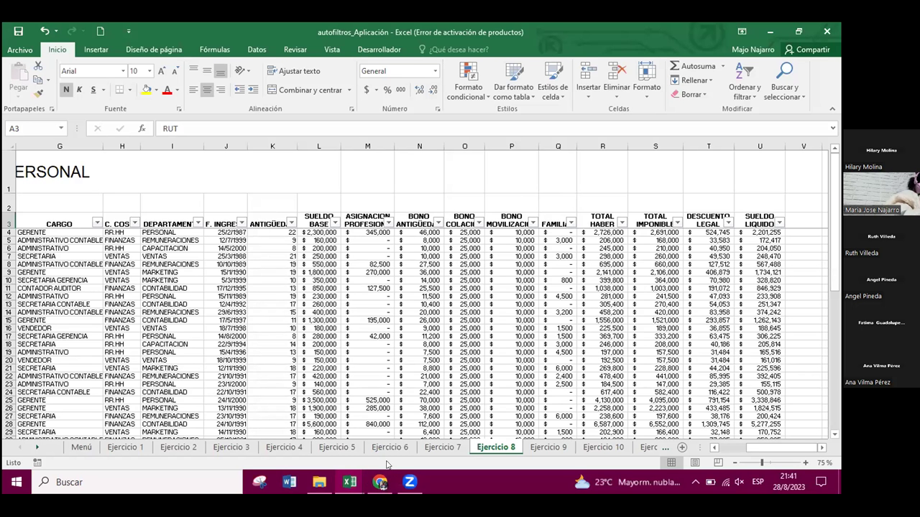
# Check the exercise PDF, then turn on autofilters for the Ejercicio 9 staff table
pyautogui.click(380, 482)
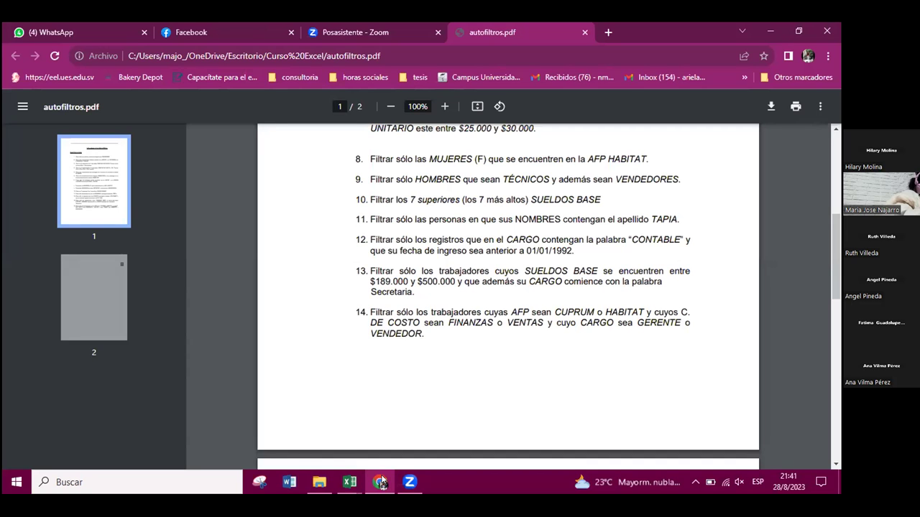
pyautogui.click(380, 482)
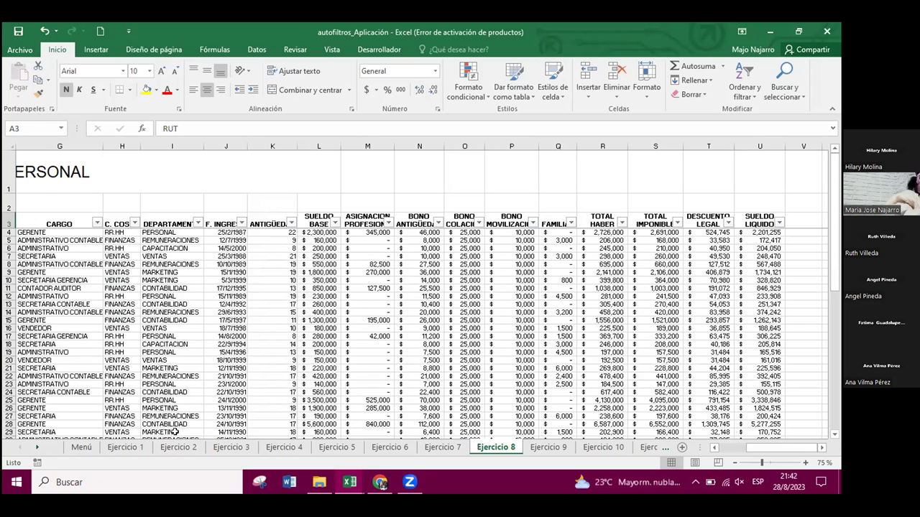
pyautogui.click(549, 447)
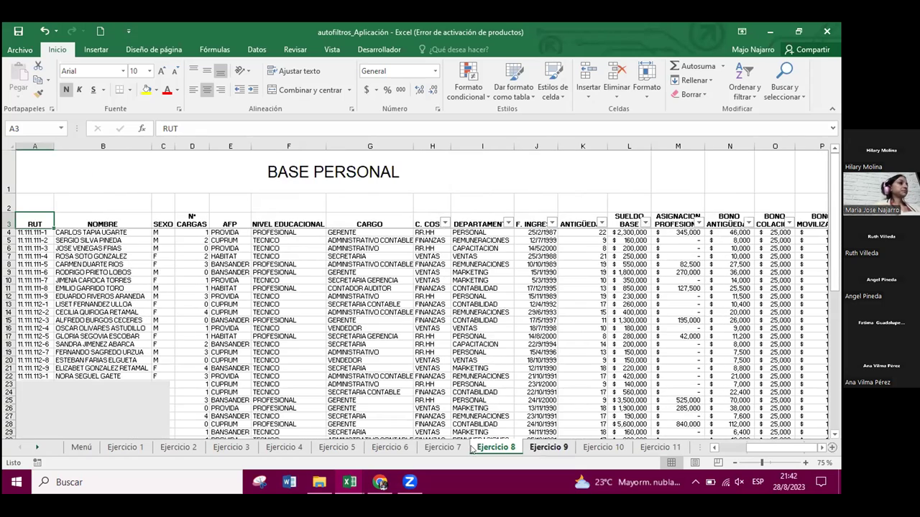
pyautogui.click(744, 79)
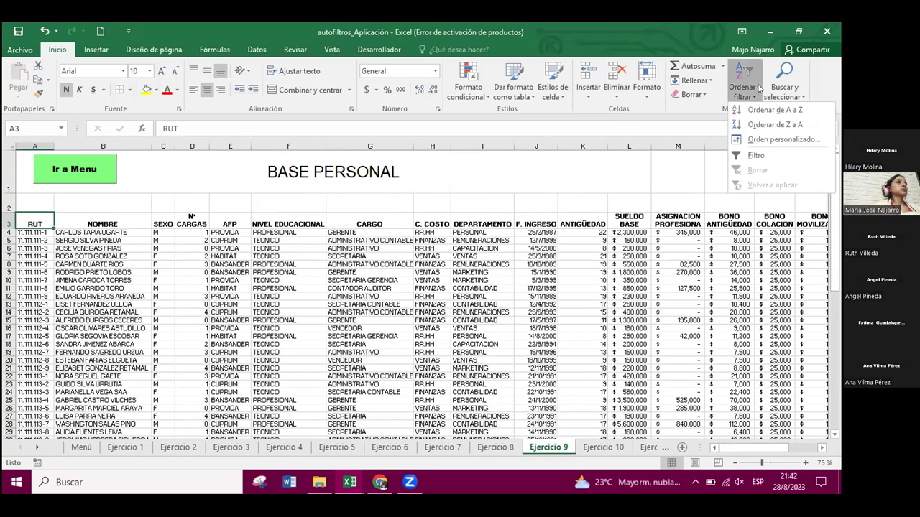
pyautogui.click(755, 156)
pyautogui.hscroll(3, 226, 196)
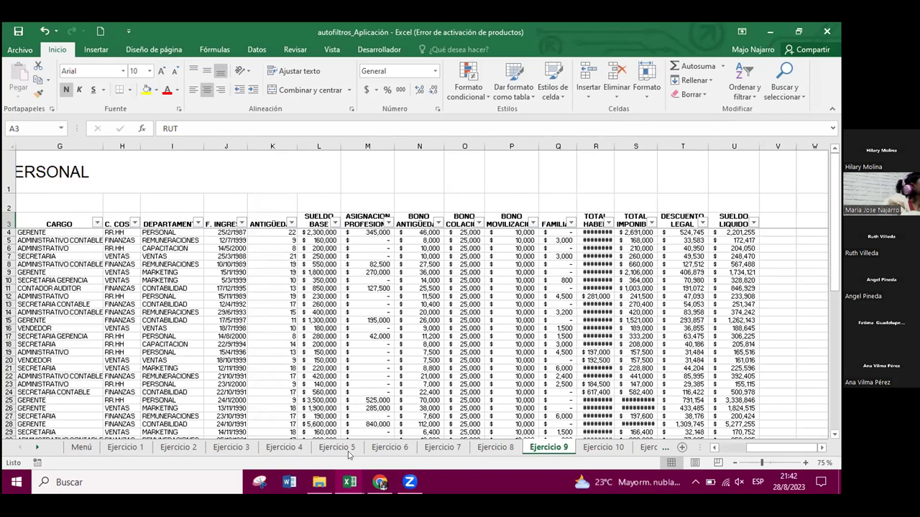
# On Ejercicio 8, filter CARGO to only SECRETARIA and SECRETARIA CONTABLE
pyautogui.click(496, 447)
pyautogui.click(96, 223)
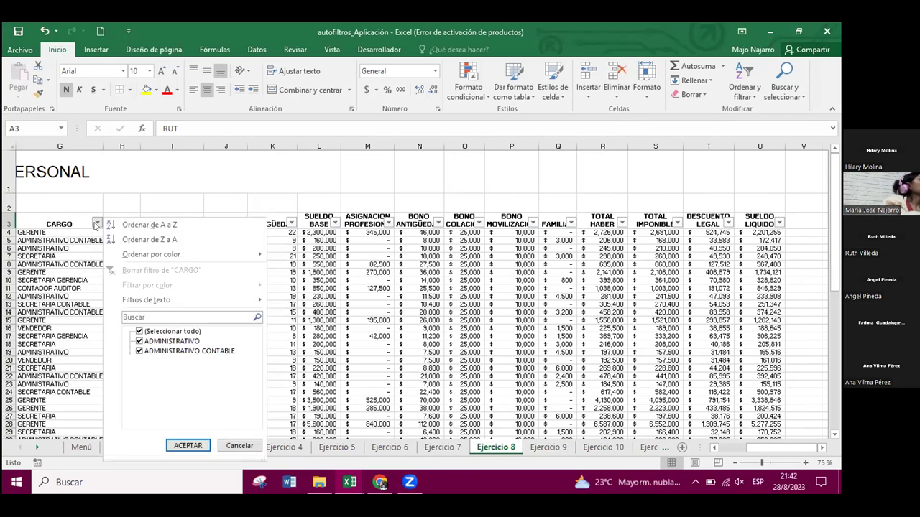
pyautogui.click(173, 333)
pyautogui.click(164, 381)
pyautogui.click(172, 390)
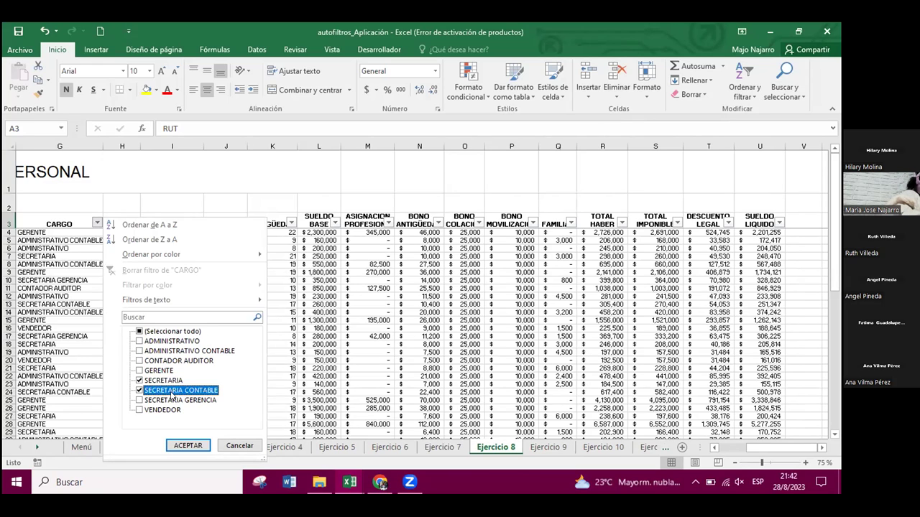
pyautogui.click(185, 445)
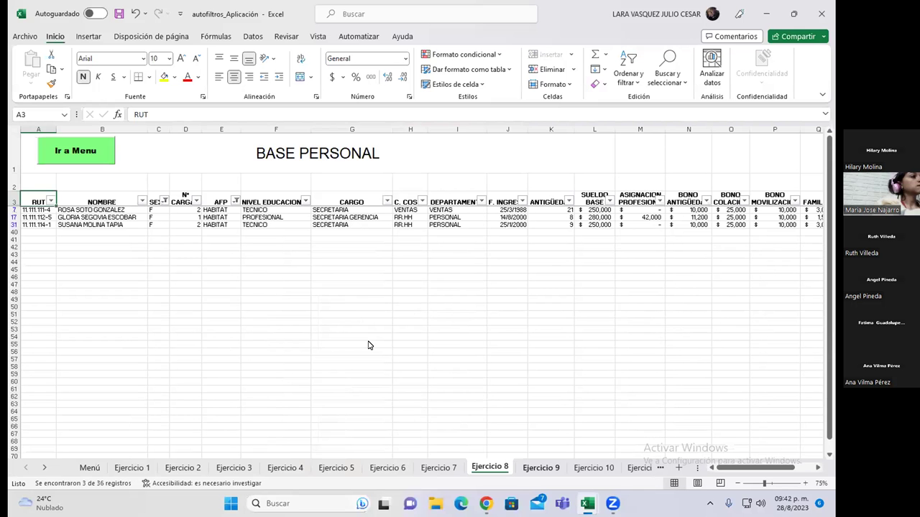
# Add autofilters to the Ejercicio 9 staff table and filter SEXO to men only
pyautogui.hotkey('ctrl', 'pagedown')
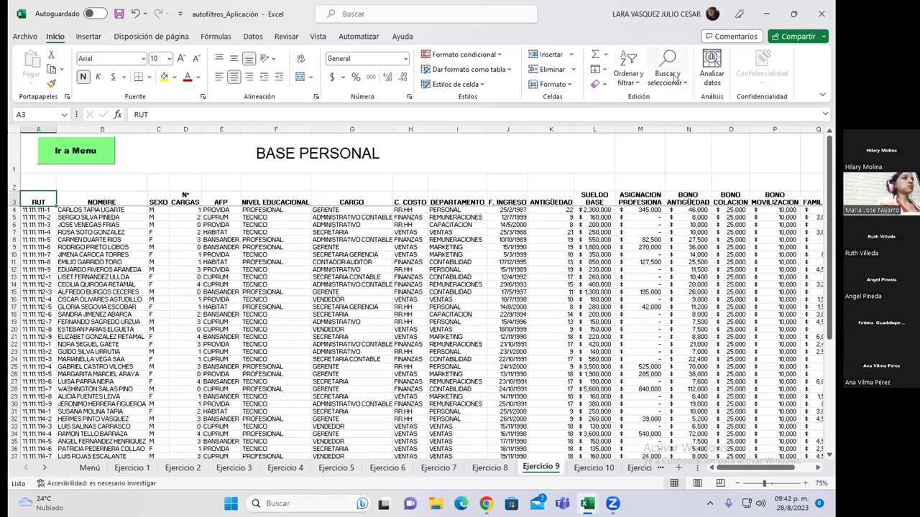
pyautogui.click(633, 77)
pyautogui.click(642, 142)
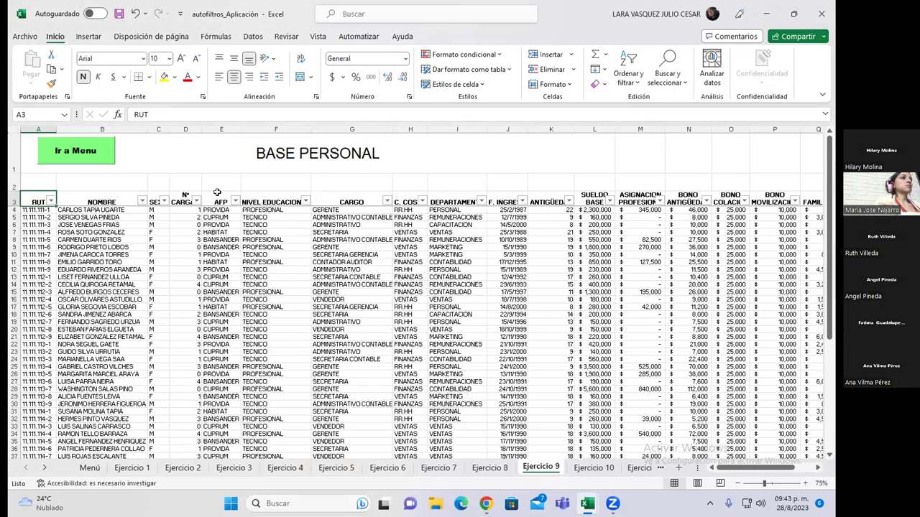
pyautogui.click(165, 202)
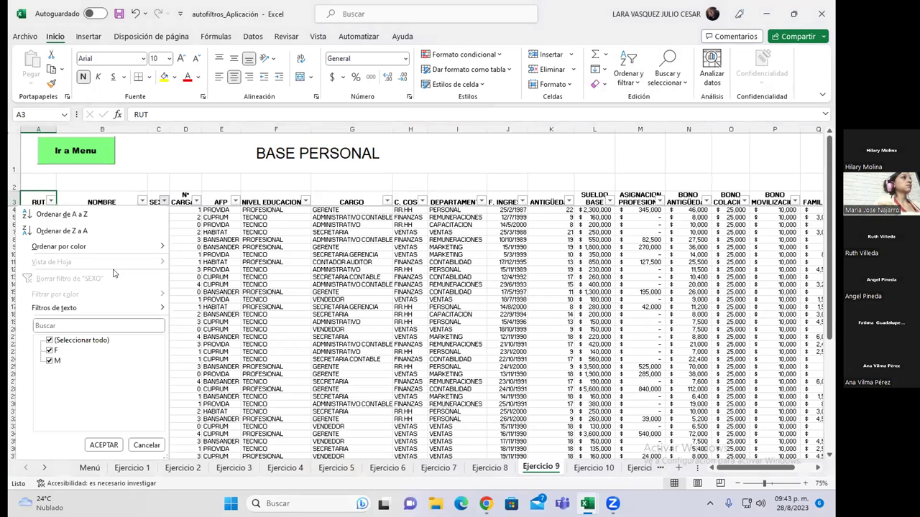
pyautogui.click(48, 350)
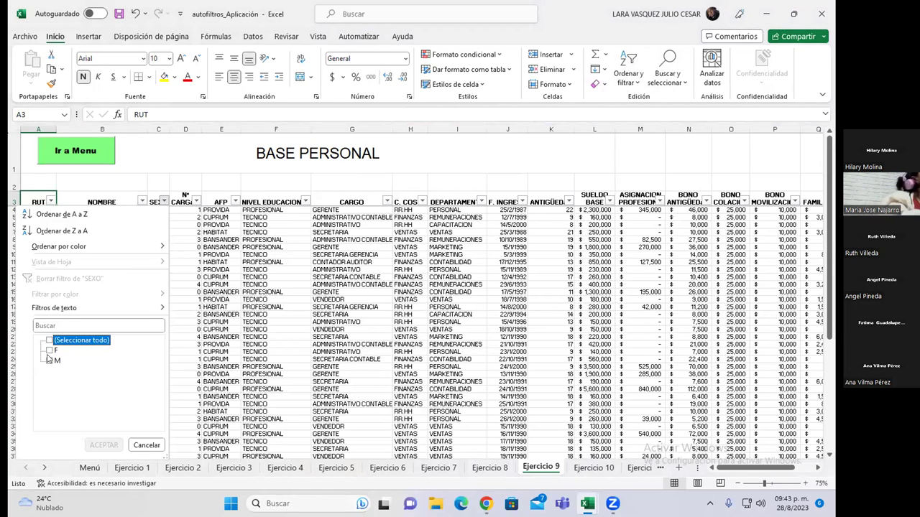
pyautogui.click(104, 445)
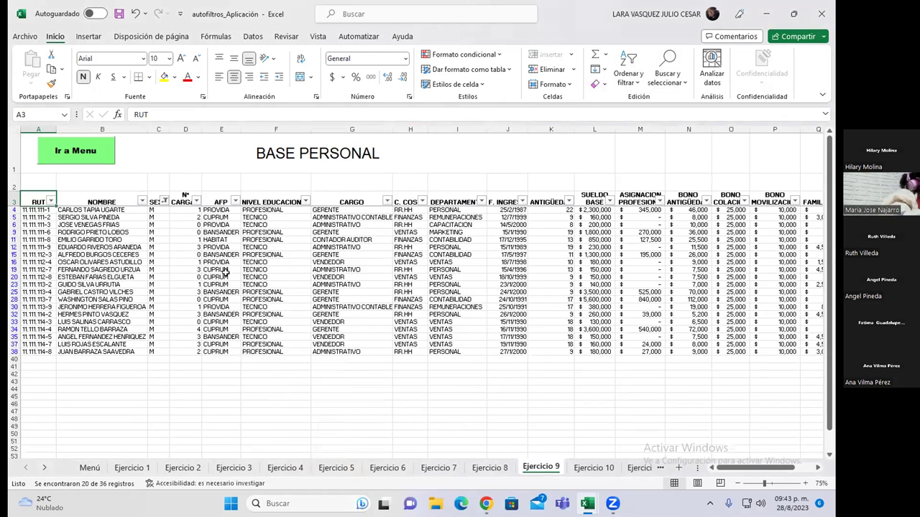
# Clear all selected values in the CARGO filter
pyautogui.click(387, 201)
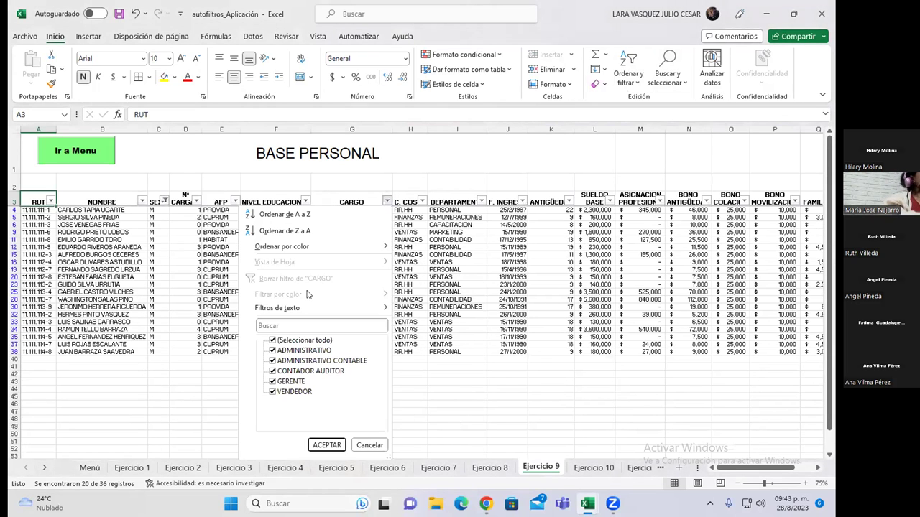
pyautogui.click(273, 340)
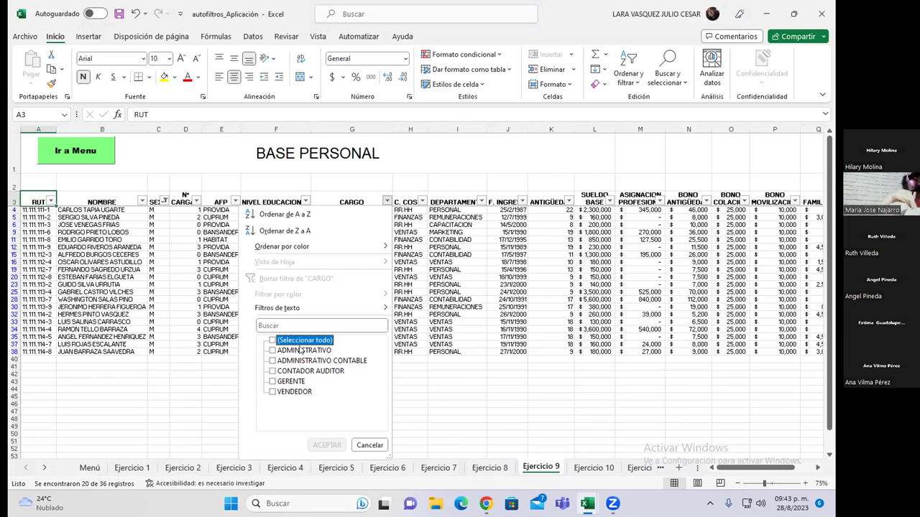
pyautogui.click(316, 430)
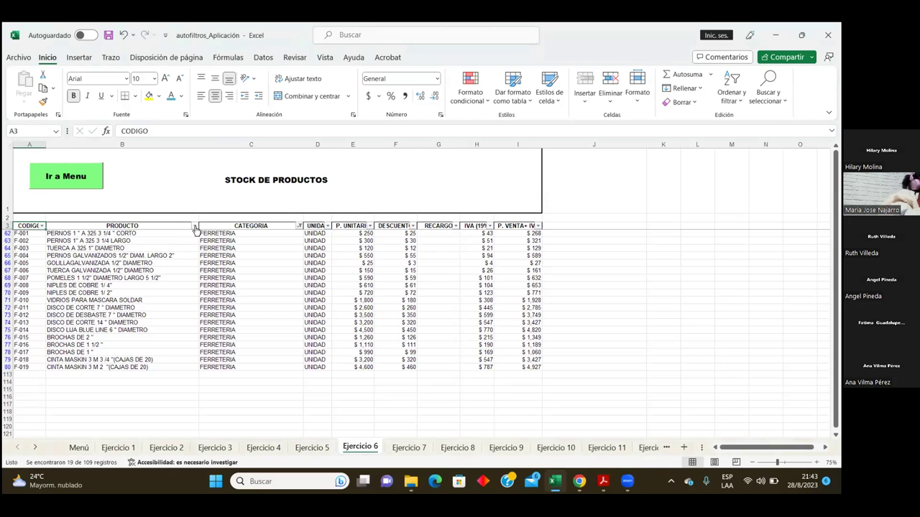
# Filter PRODUCTO to items containing 'diame' (DIAMETRO), then bring up the exercise PDF
pyautogui.click(194, 227)
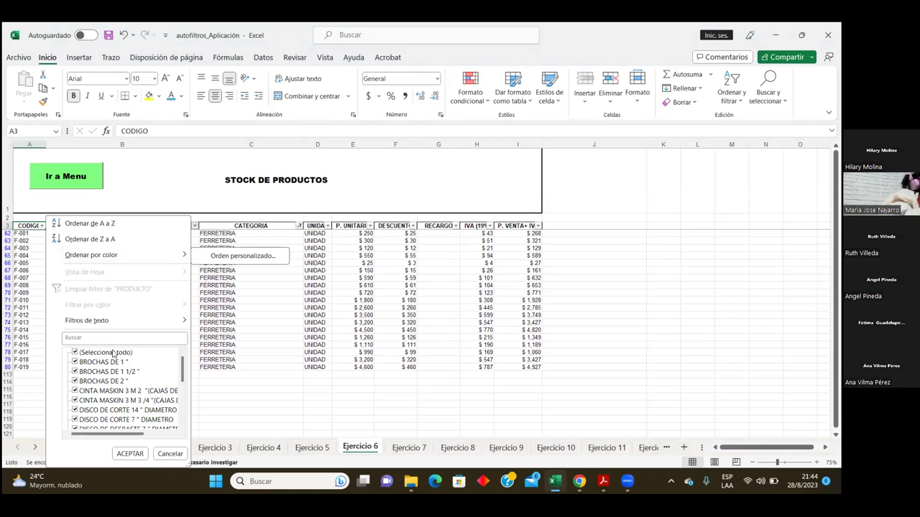
pyautogui.moveTo(115, 321)
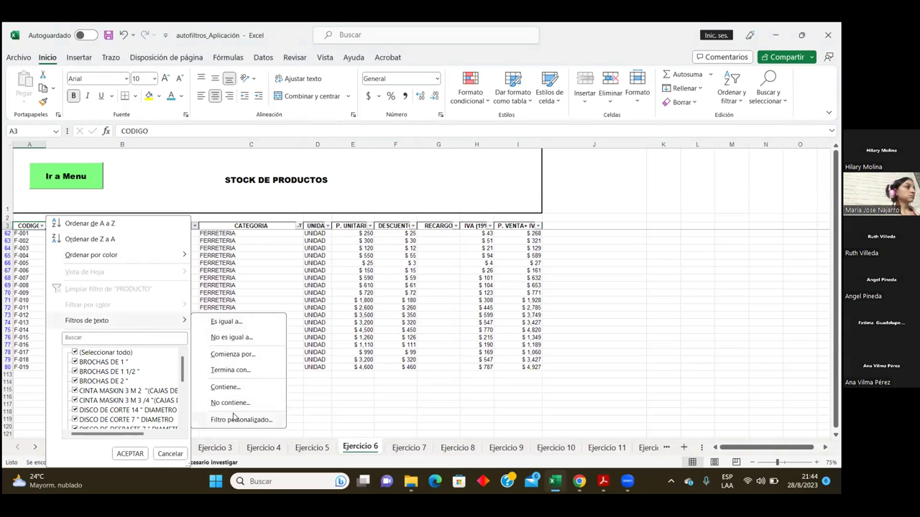
pyautogui.click(225, 388)
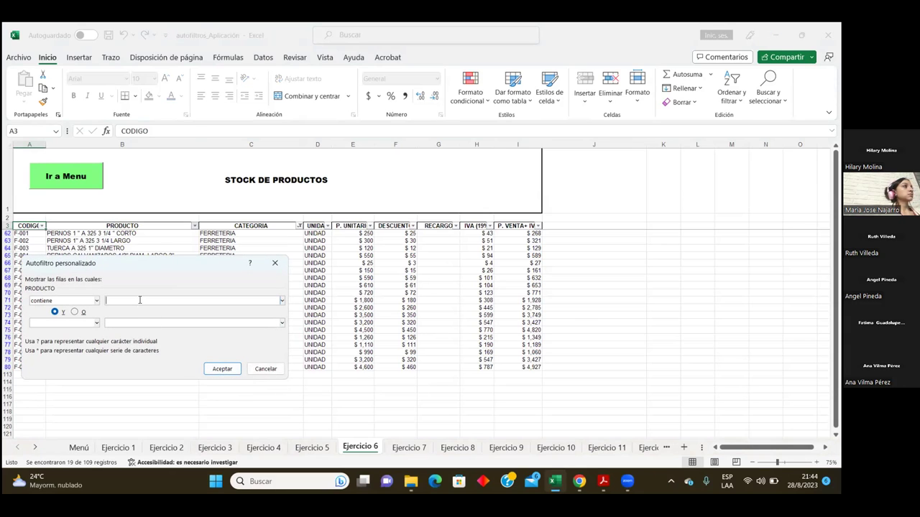
pyautogui.write('dia')
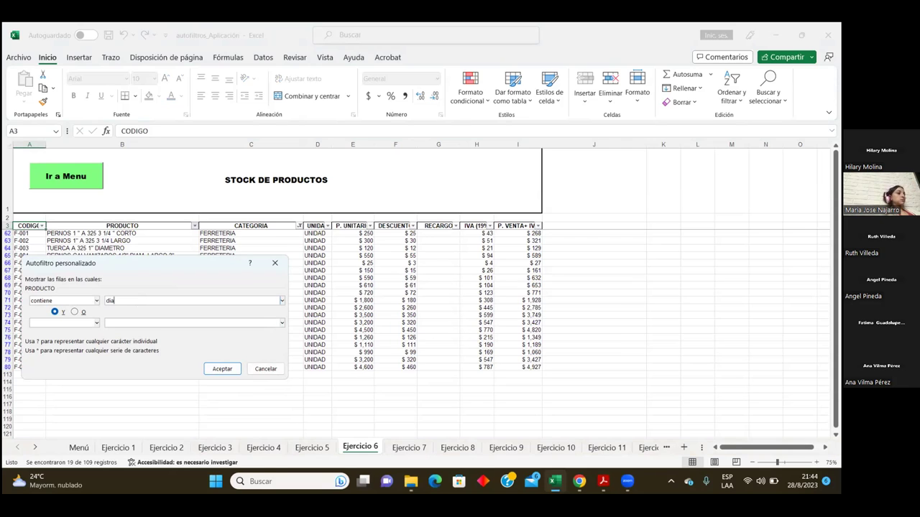
pyautogui.write('metro')
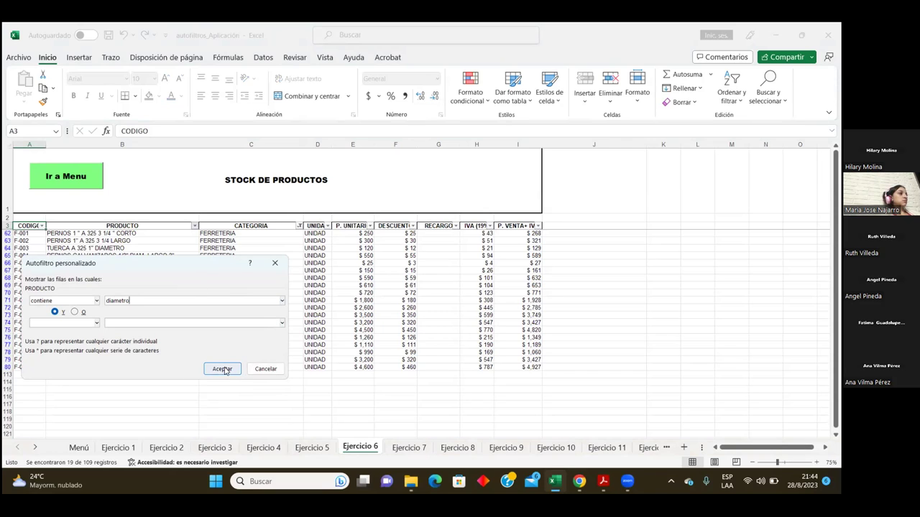
pyautogui.click(223, 370)
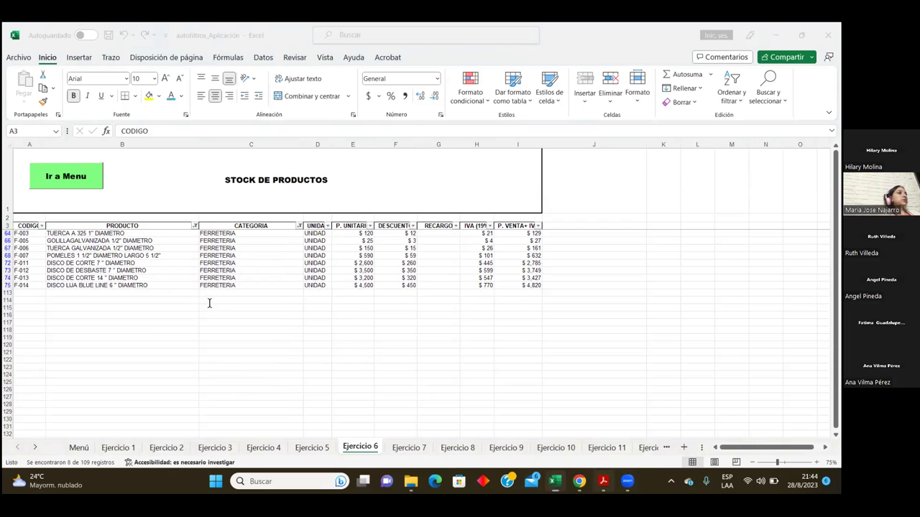
pyautogui.hotkey('alt', 'Tab')
pyautogui.scroll(-1, 239, 293)
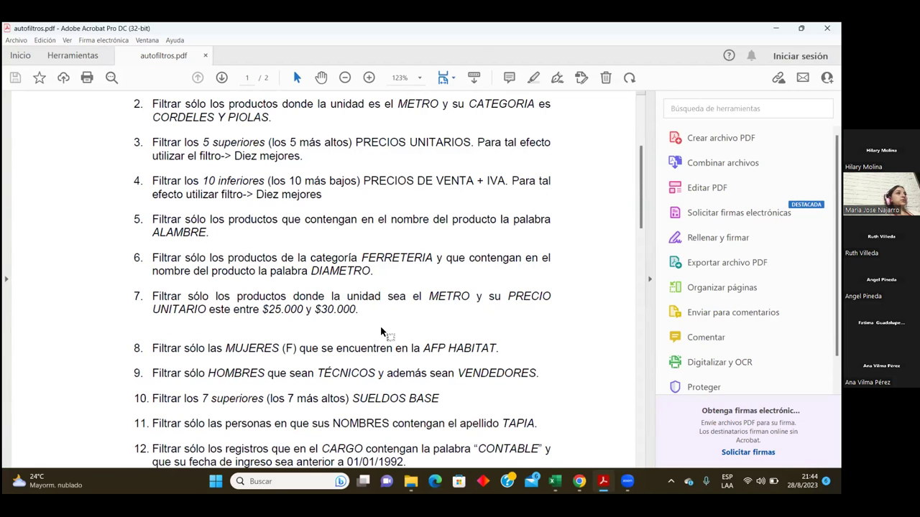
# Switch from Acrobat back to the Excel workbook
pyautogui.hotkey('alt', 'Tab')
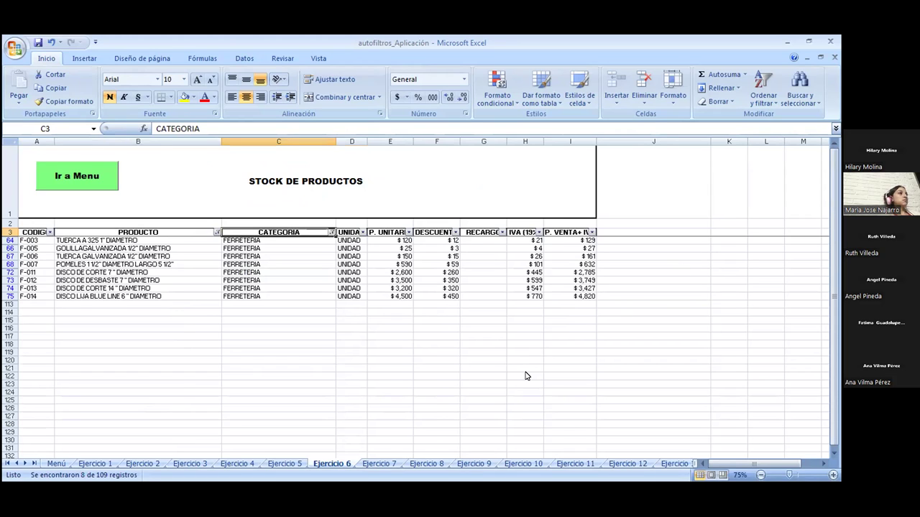
# On Ejercicio 7, turn on autofilters from D3 and keep only METRO in UNIDAD
pyautogui.click(381, 464)
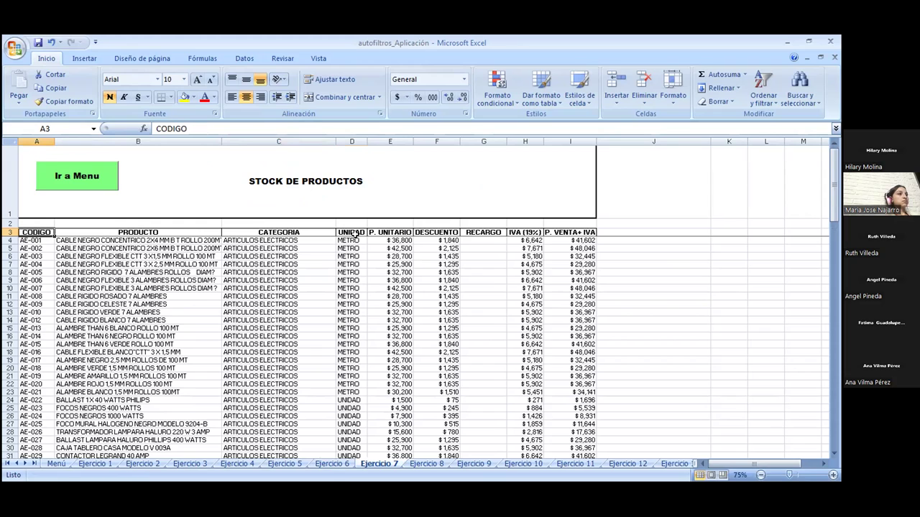
pyautogui.click(354, 230)
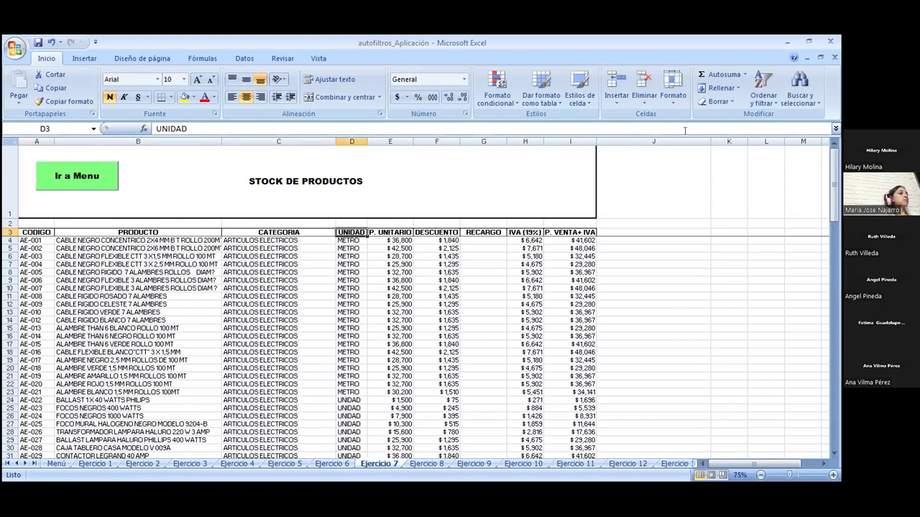
pyautogui.click(764, 94)
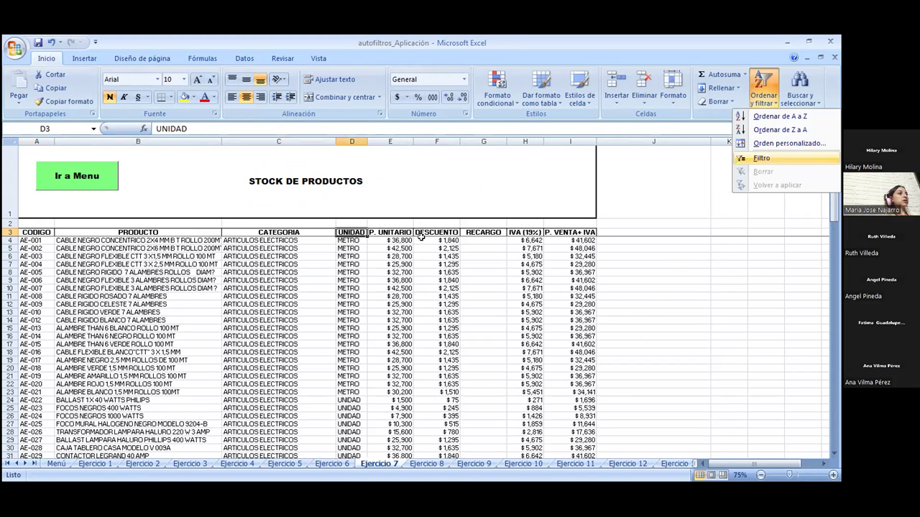
pyautogui.click(362, 232)
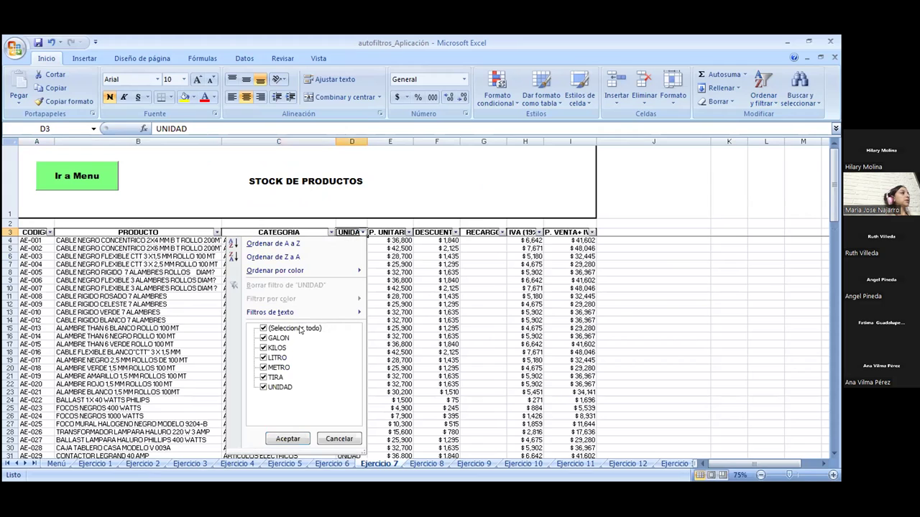
pyautogui.click(263, 328)
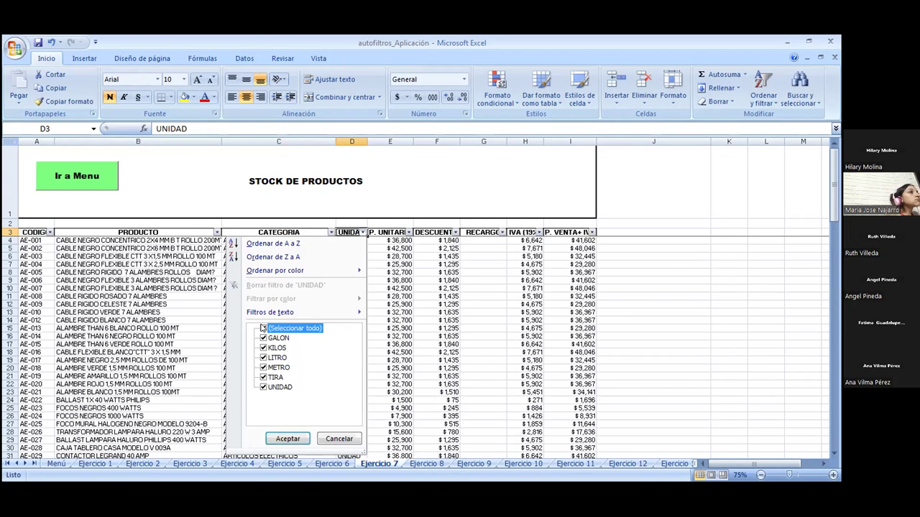
pyautogui.click(263, 368)
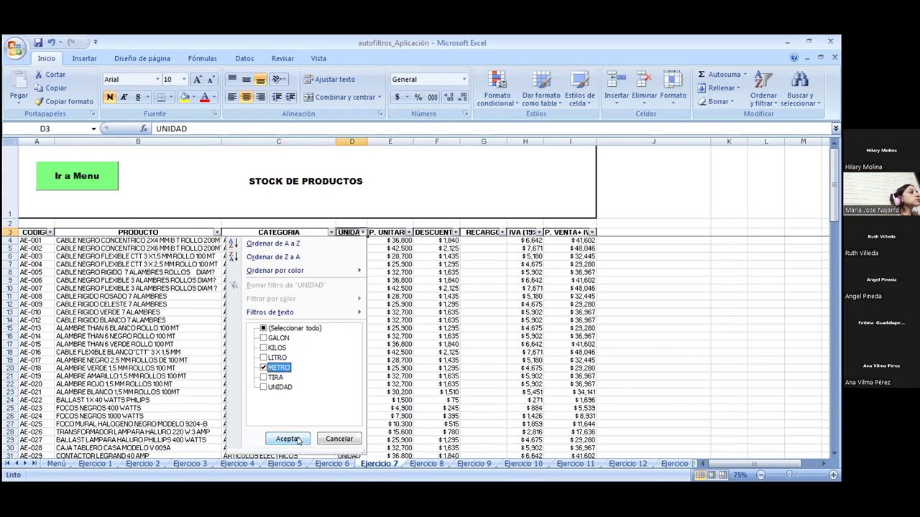
pyautogui.click(288, 439)
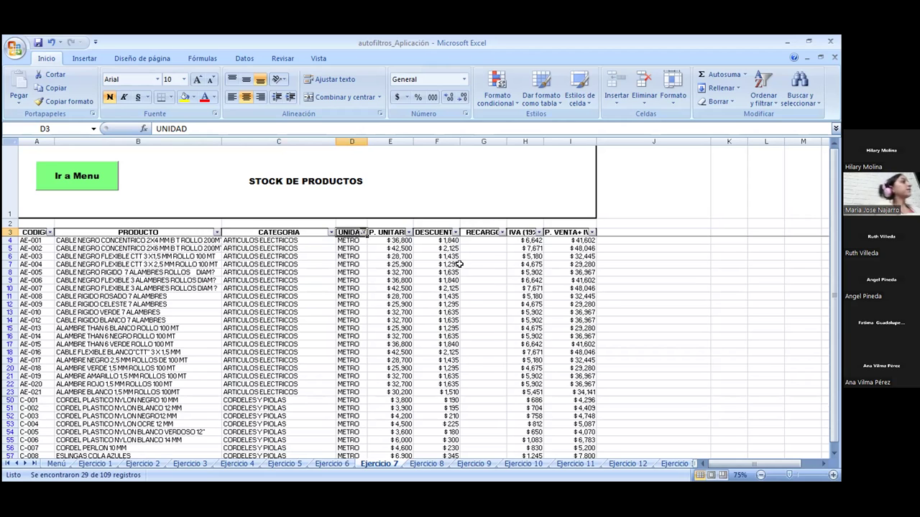
# Try a P. UNITARIO between filter with upper bound 30.00, then undo clearing UNIDAD's filter
pyautogui.click(408, 232)
pyautogui.moveTo(338, 313)
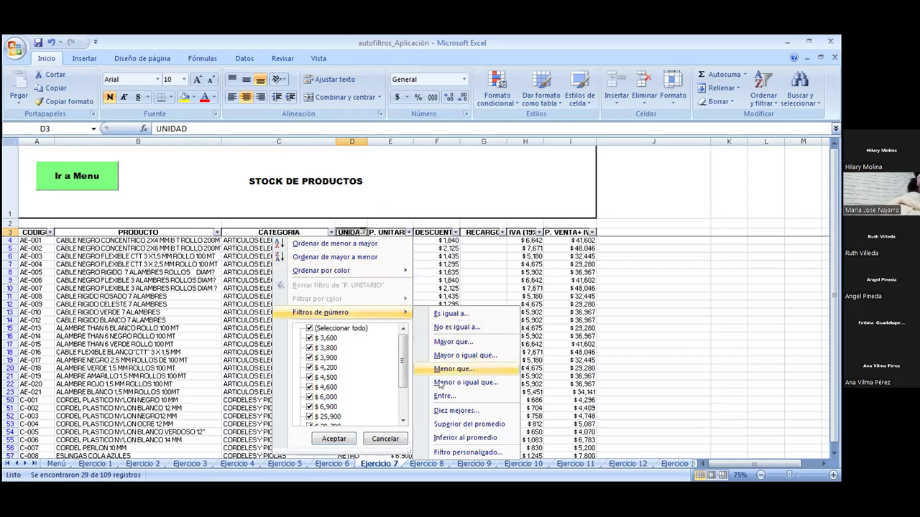
pyautogui.click(442, 396)
pyautogui.write('25.000')
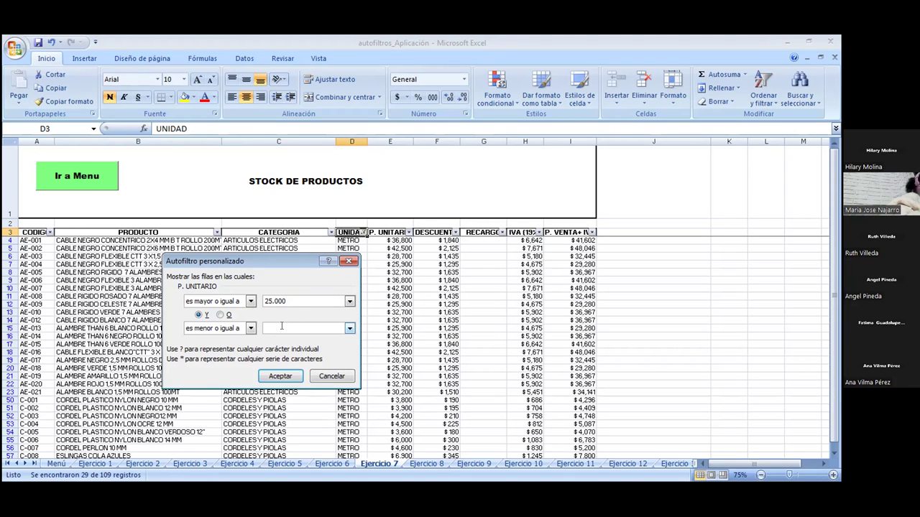
pyautogui.write('30.00')
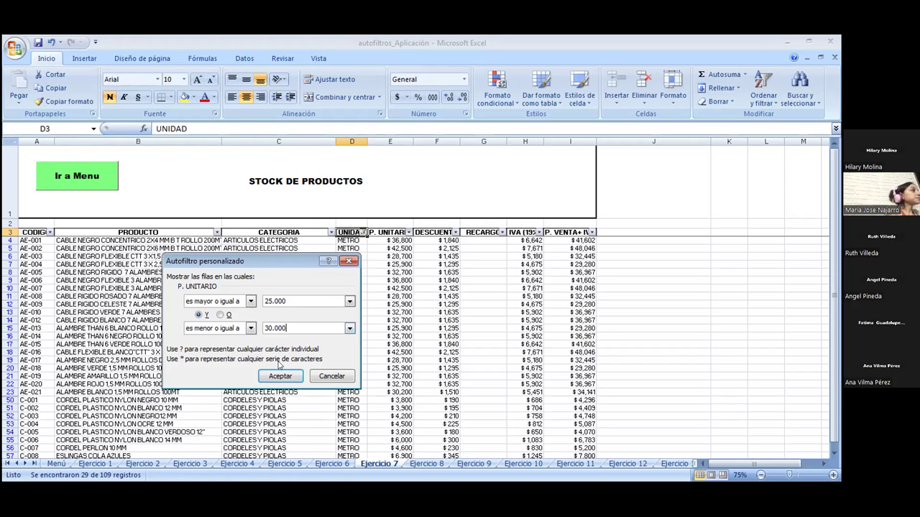
pyautogui.click(281, 378)
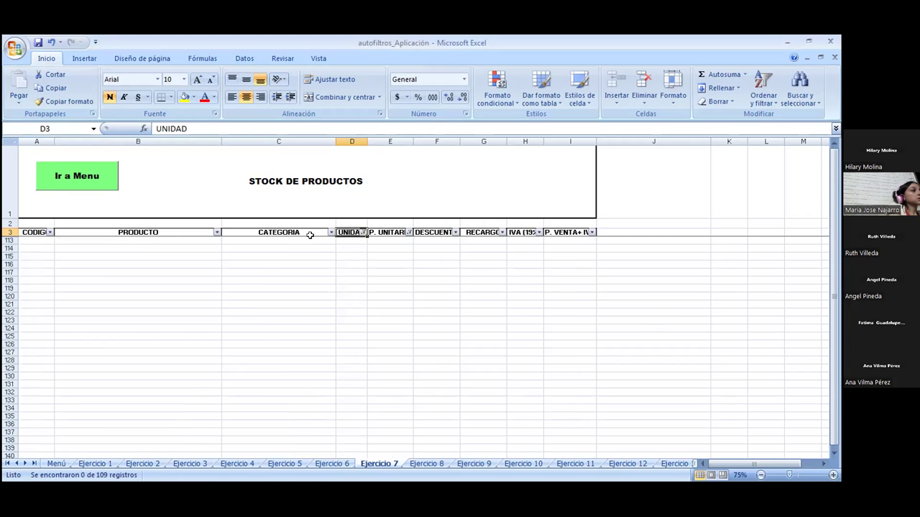
pyautogui.click(361, 232)
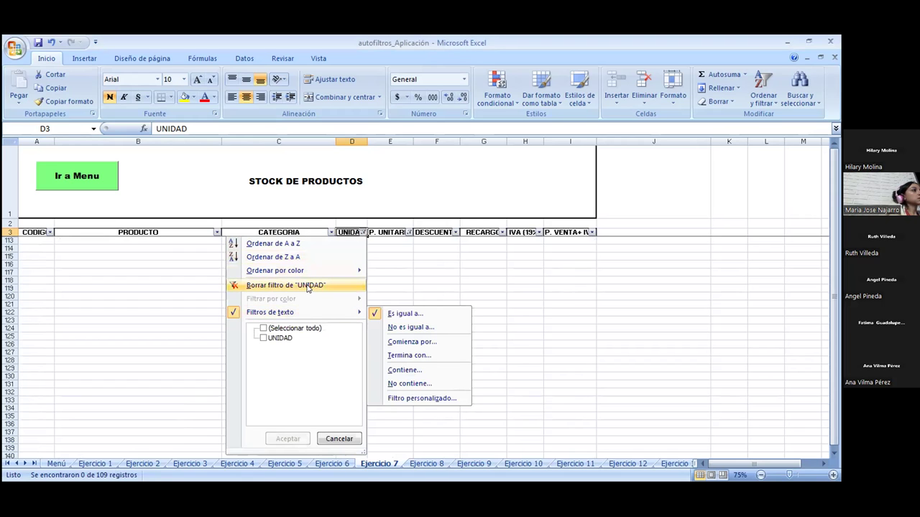
pyautogui.click(308, 285)
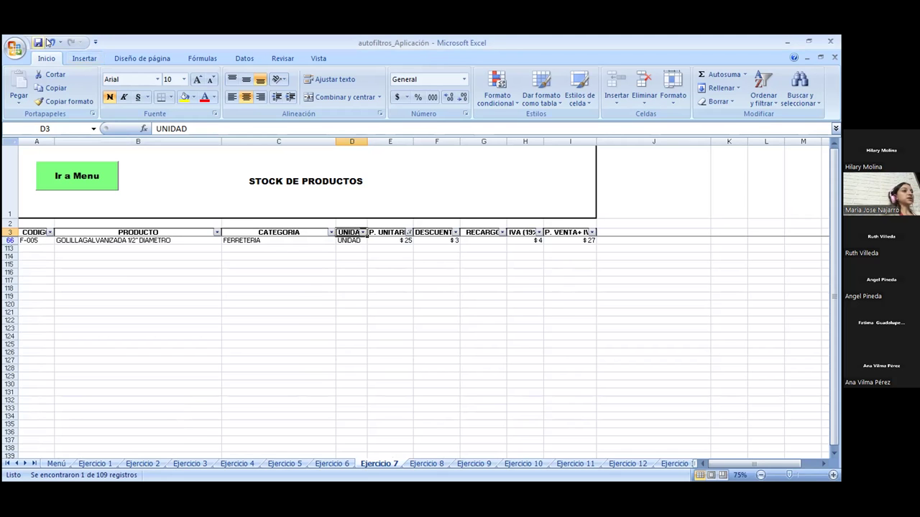
pyautogui.click(48, 42)
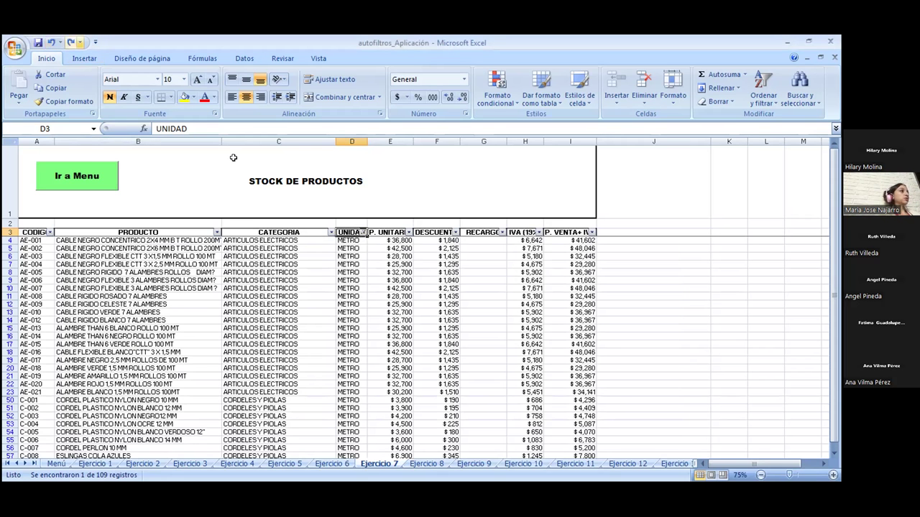
# Retry the P. UNITARIO between filter with a 25 to 30 range, then undo it
pyautogui.click(407, 232)
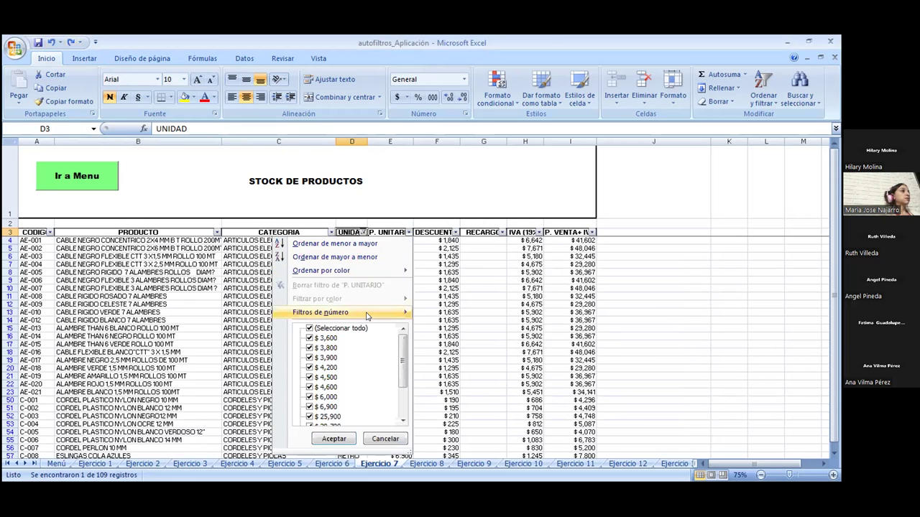
pyautogui.click(310, 328)
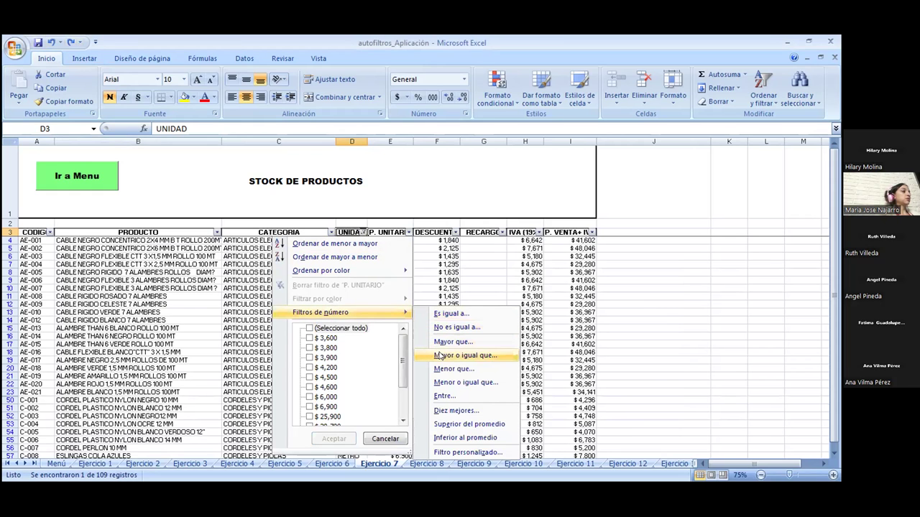
pyautogui.moveTo(321, 313)
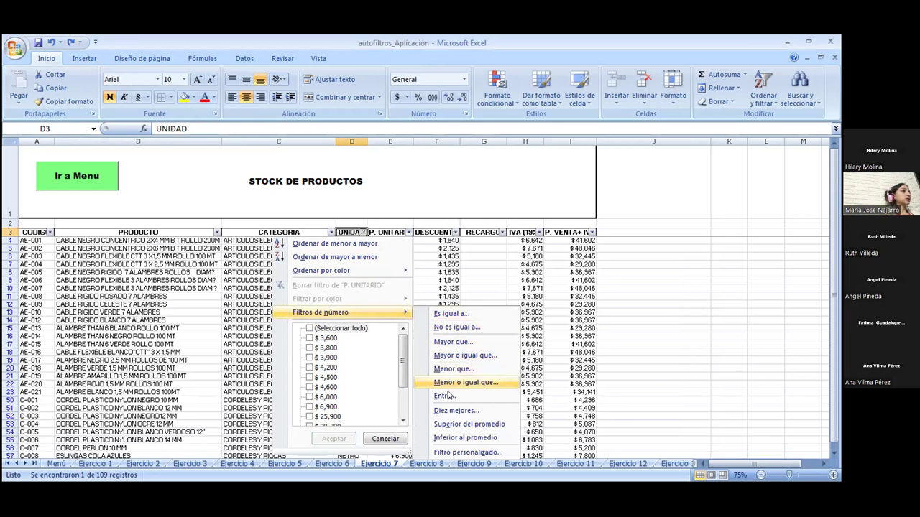
pyautogui.click(449, 397)
pyautogui.write('25')
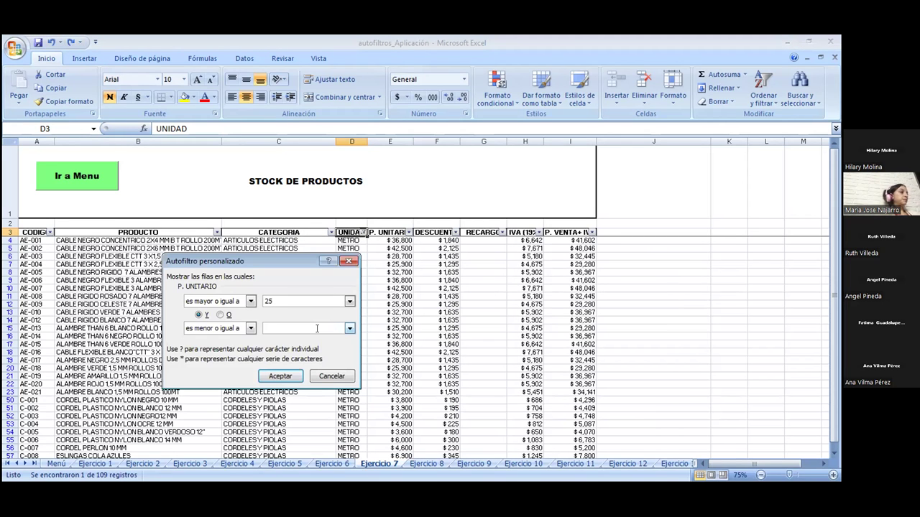
pyautogui.write('30')
pyautogui.click(286, 375)
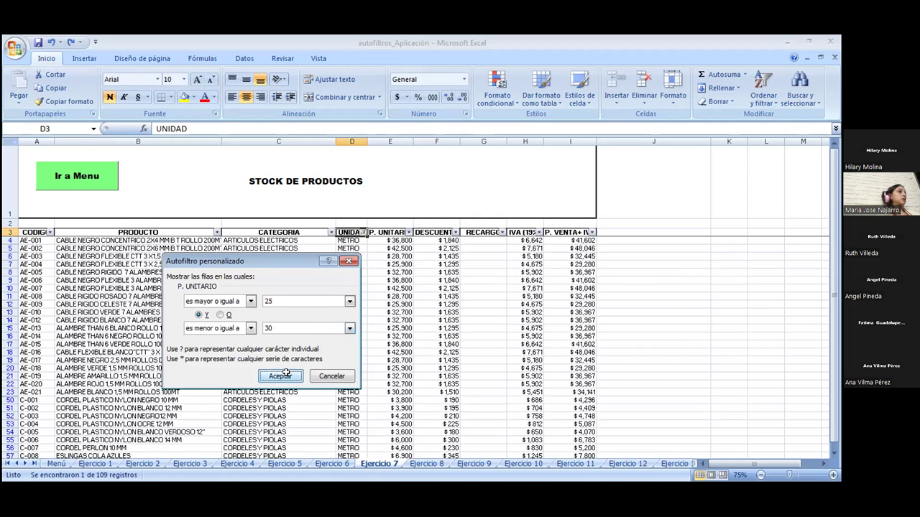
pyautogui.click(51, 42)
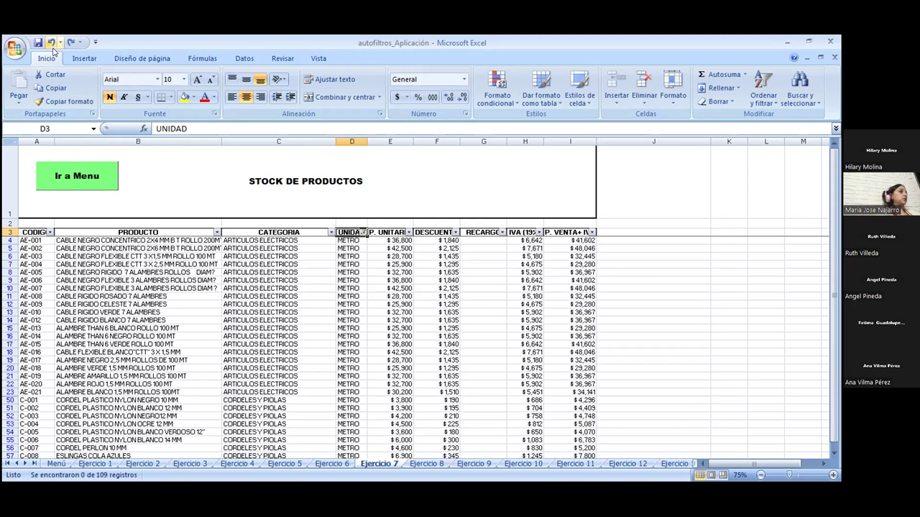
# Filter P. UNITARIO to values between 25,000 and 30,000
pyautogui.click(408, 232)
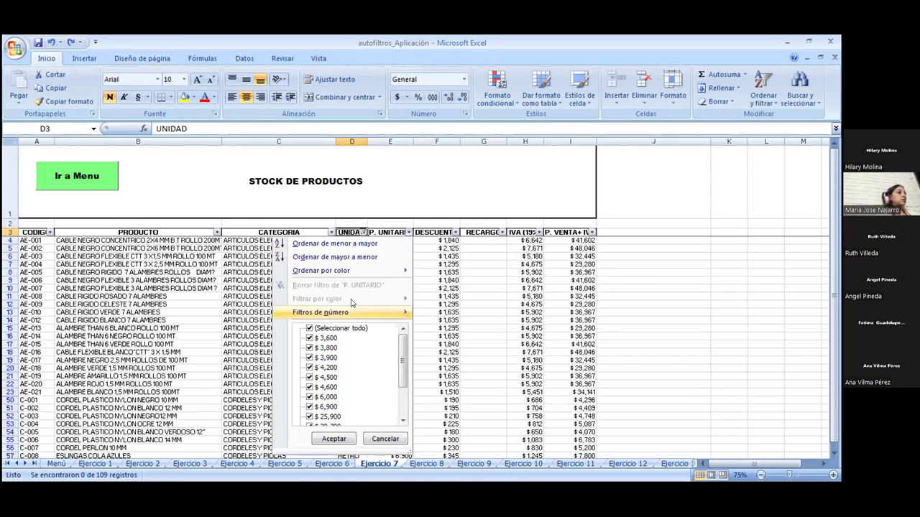
pyautogui.click(309, 328)
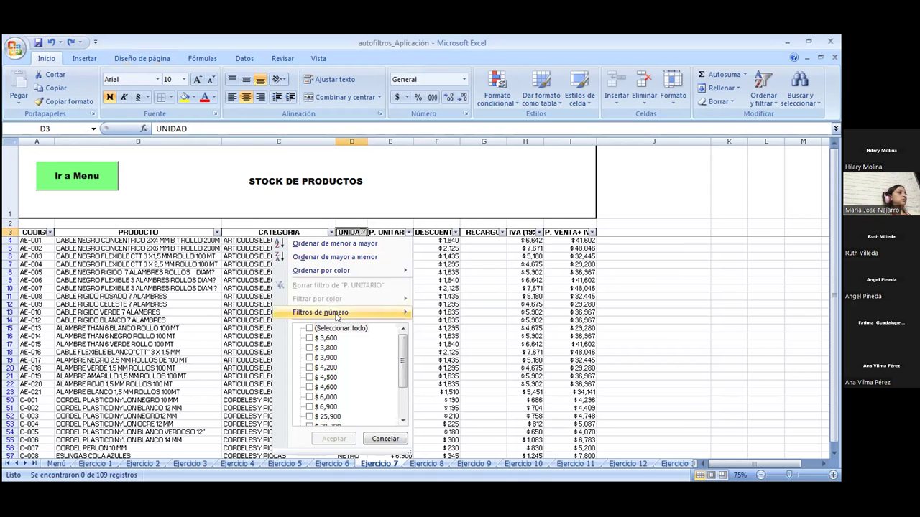
pyautogui.moveTo(320, 312)
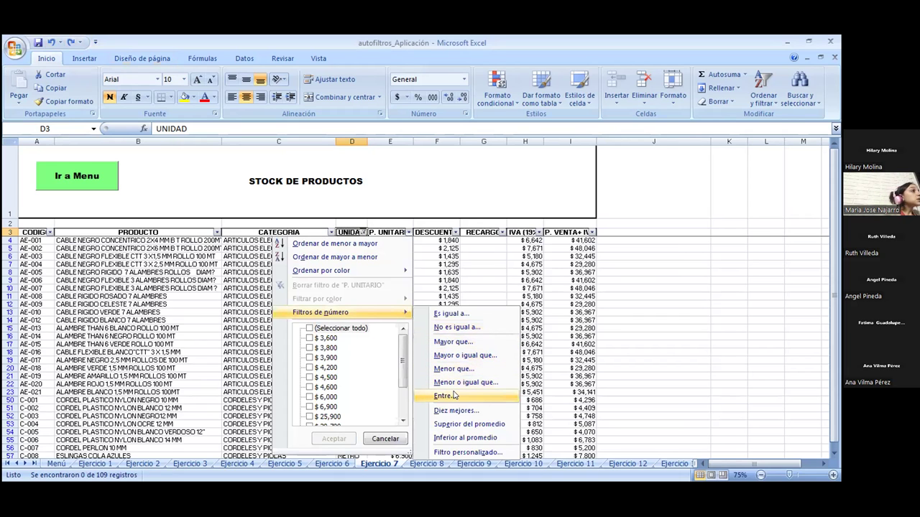
pyautogui.click(454, 397)
pyautogui.write('25')
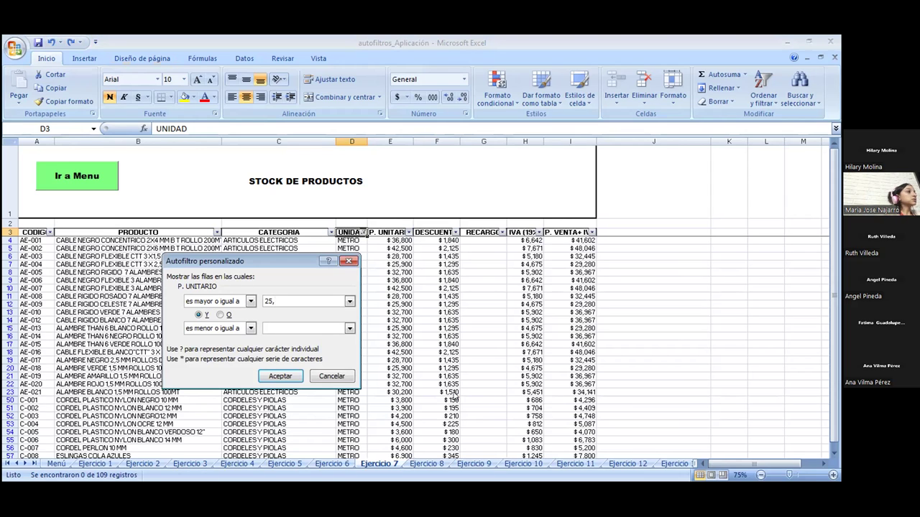
pyautogui.write('0')
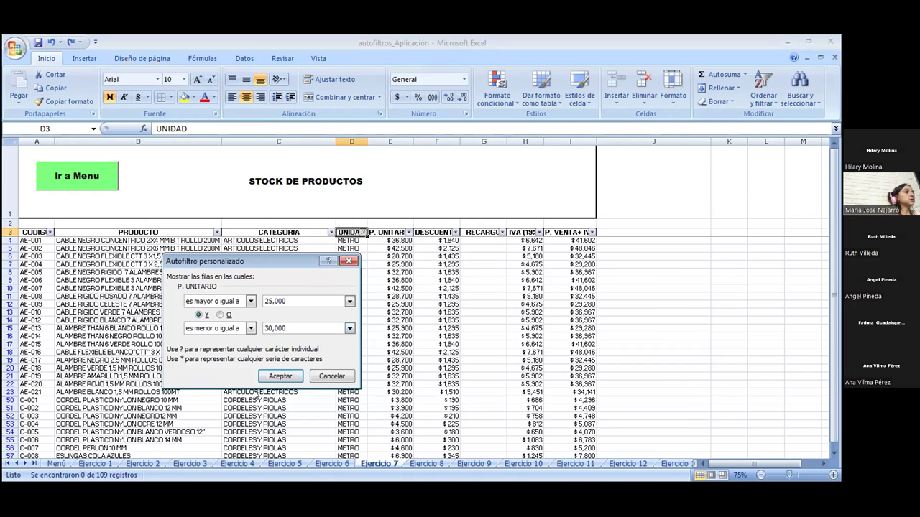
pyautogui.click(279, 376)
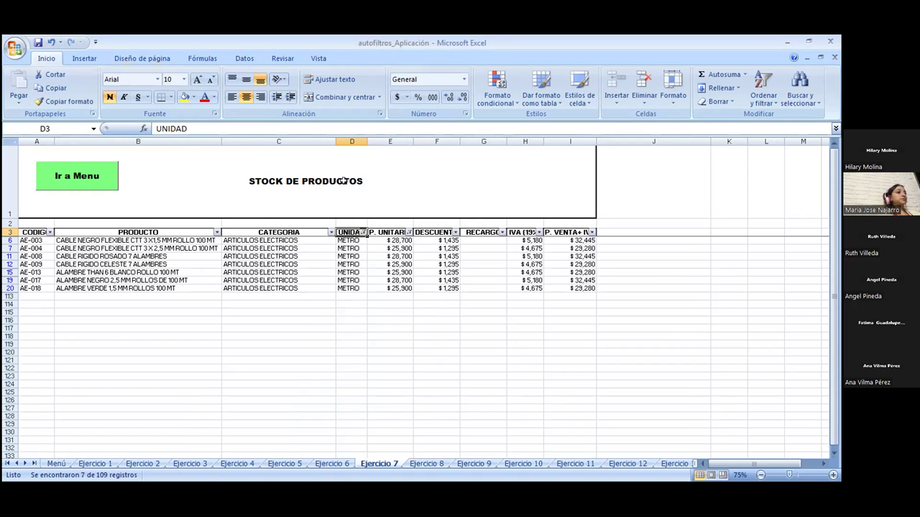
# Add autofilter arrows to the Ejercicio 8 BASE PERSONAL headers, then return to Ejercicio 7
pyautogui.click(427, 465)
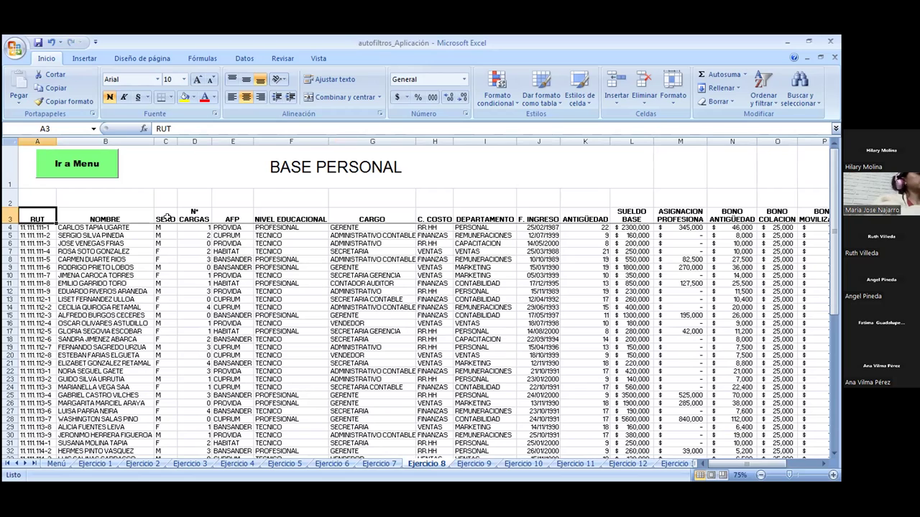
pyautogui.click(166, 218)
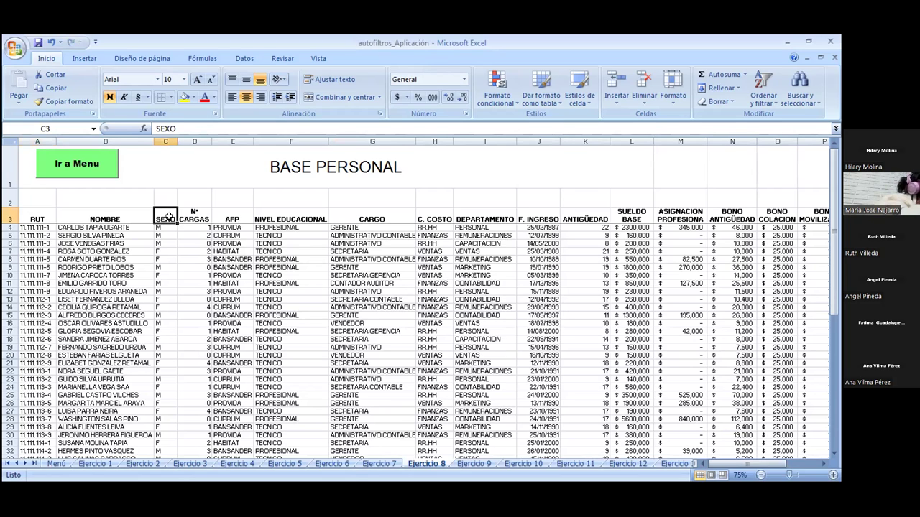
pyautogui.click(761, 100)
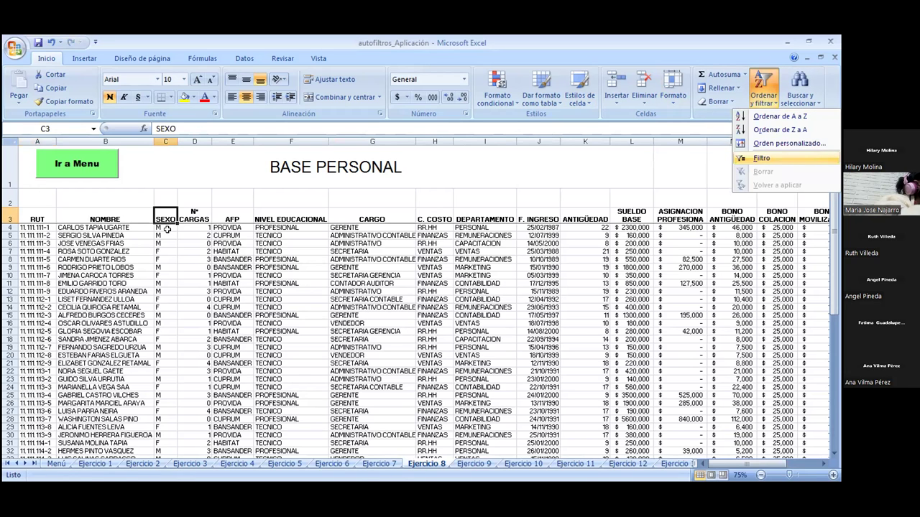
pyautogui.press('Return')
pyautogui.hscroll(3, 157, 227)
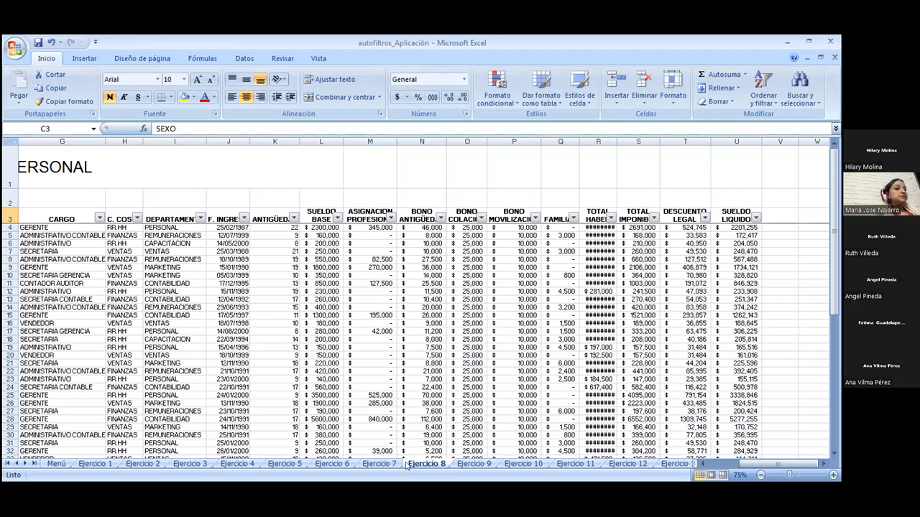
pyautogui.click(381, 464)
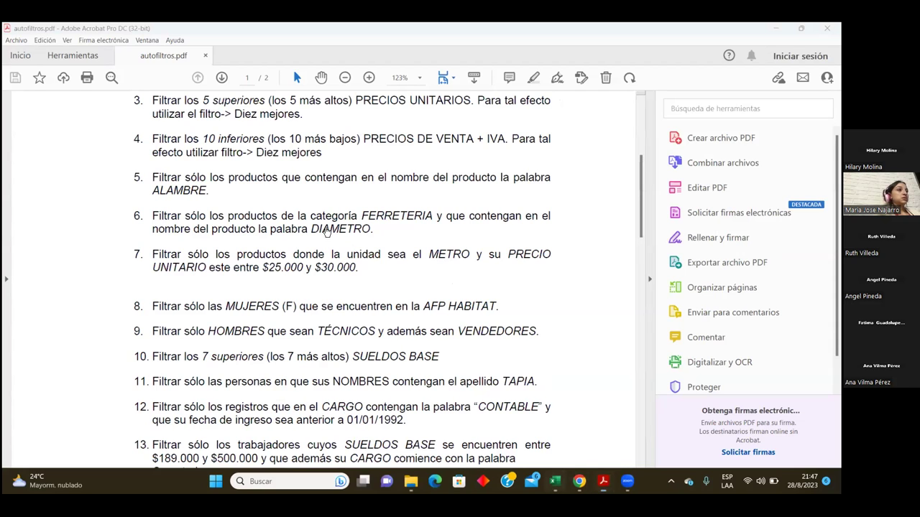
pyautogui.hotkey('alt', 'Tab')
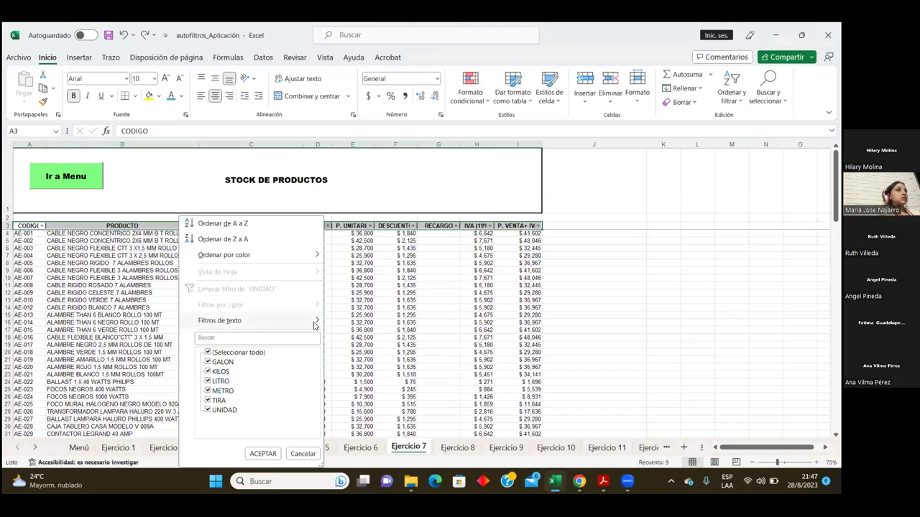
pyautogui.moveTo(220, 320)
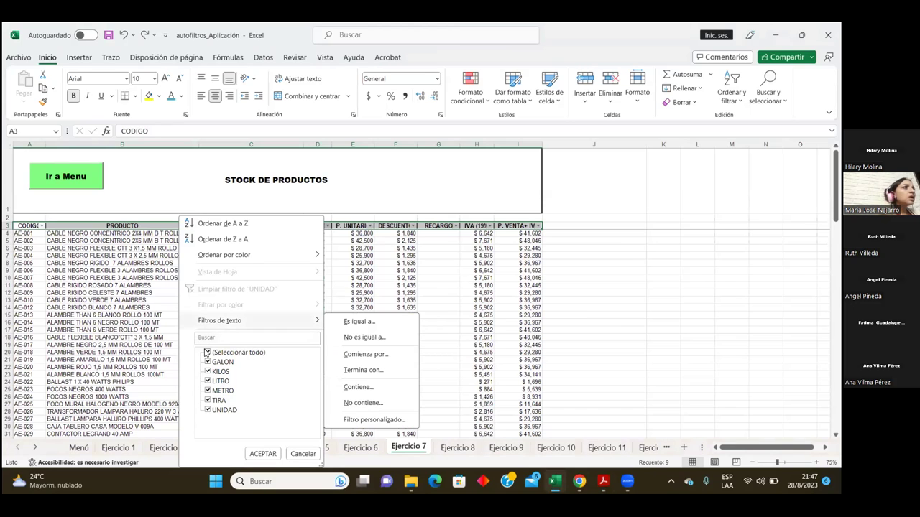
# Filter UNIDAD to show only the METRO items
pyautogui.press('space')
pyautogui.click(208, 391)
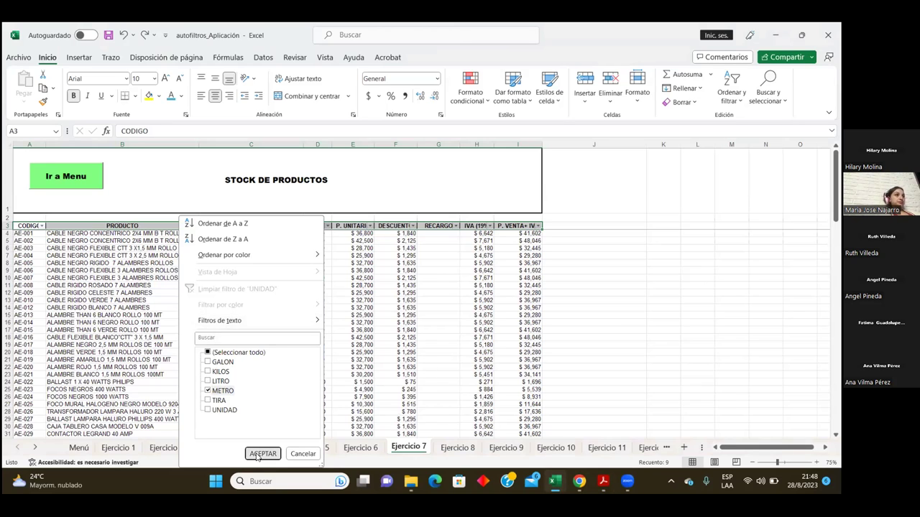
pyautogui.click(225, 237)
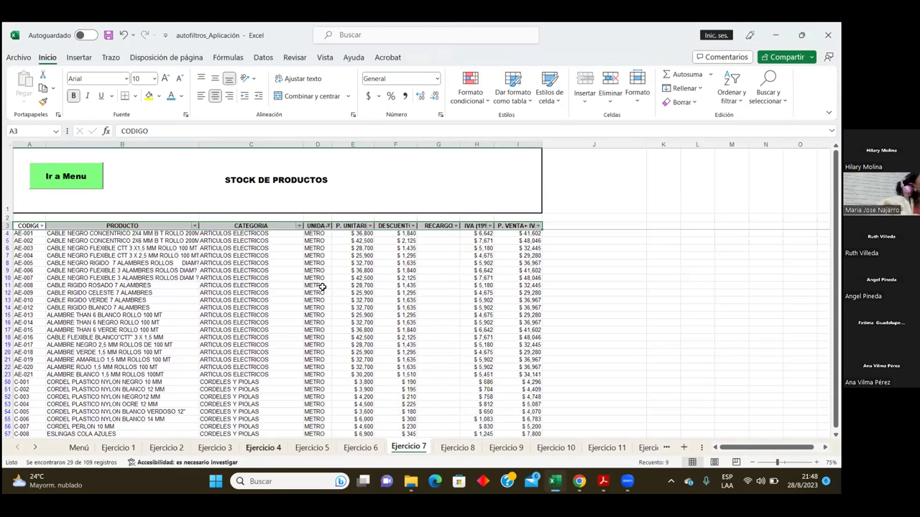
pyautogui.scroll(-1, 302, 375)
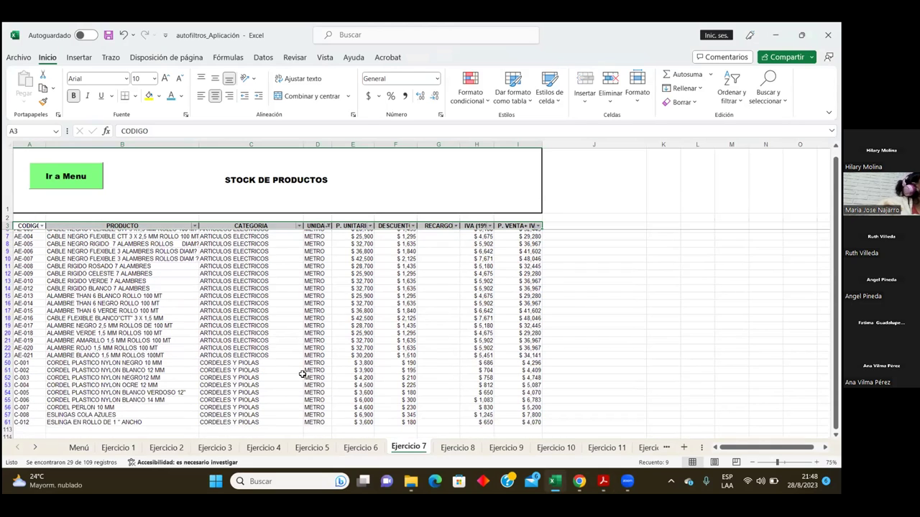
pyautogui.scroll(1, 272, 377)
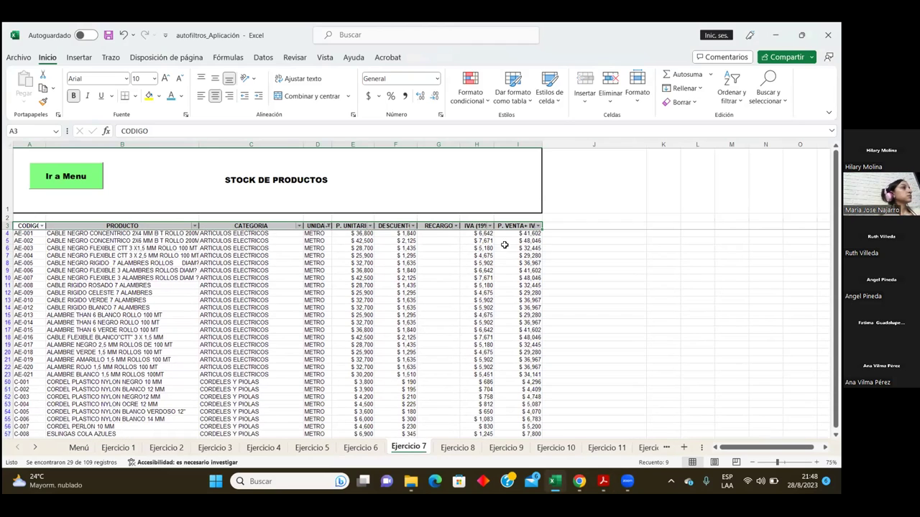
# Look at the P. UNITARIO filter options and the exercise PDF, then return to Excel
pyautogui.click(373, 226)
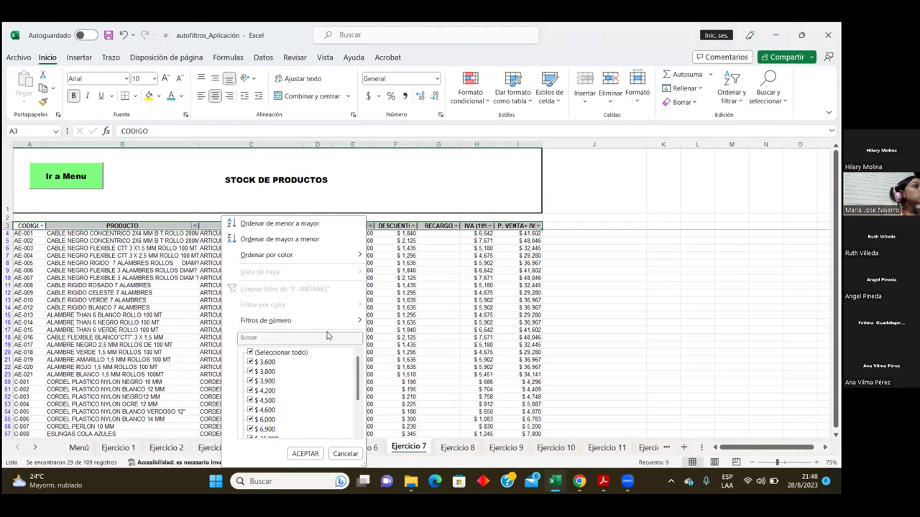
pyautogui.press('Return')
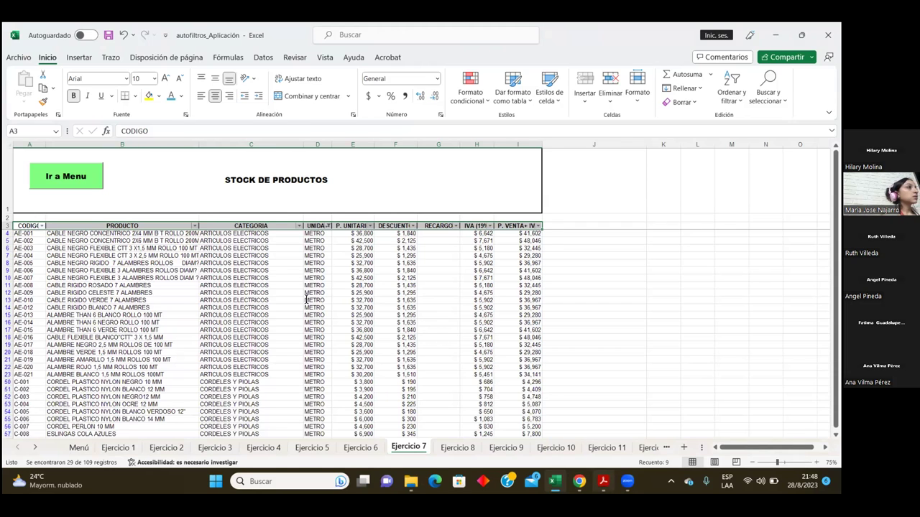
pyautogui.hotkey('alt', 'Tab')
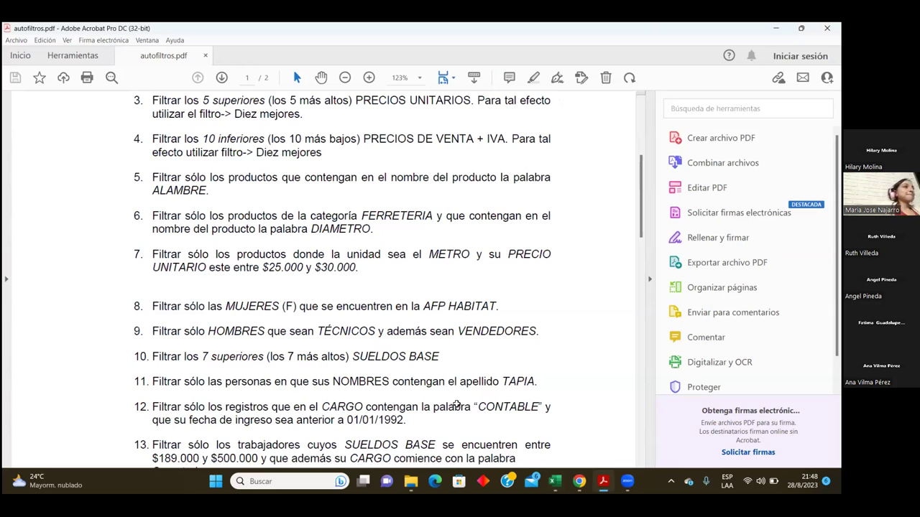
pyautogui.hotkey('alt', 'Tab')
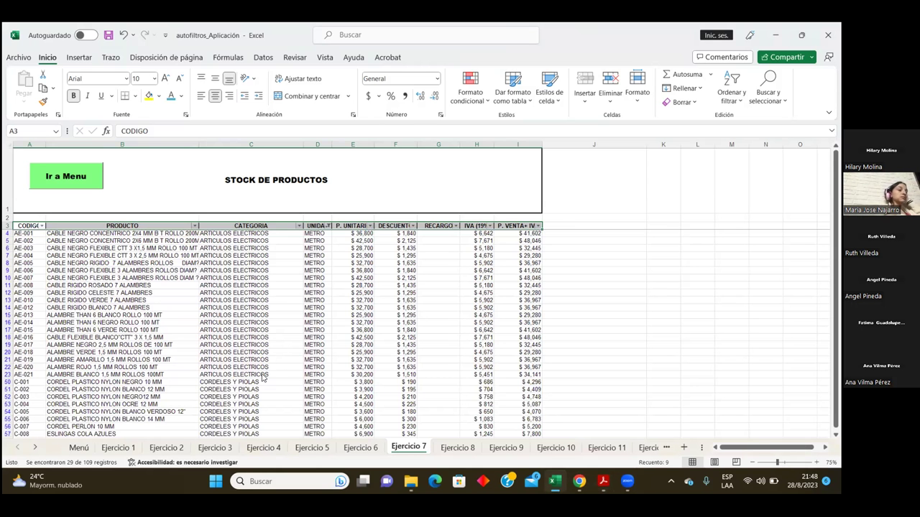
# Set a P. UNITARIO between filter from 25000 to 30000
pyautogui.click(370, 226)
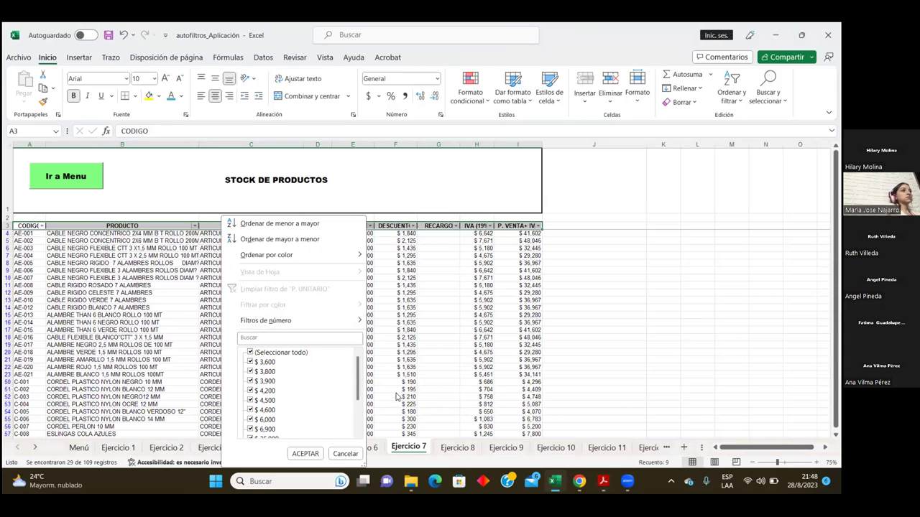
pyautogui.moveTo(266, 320)
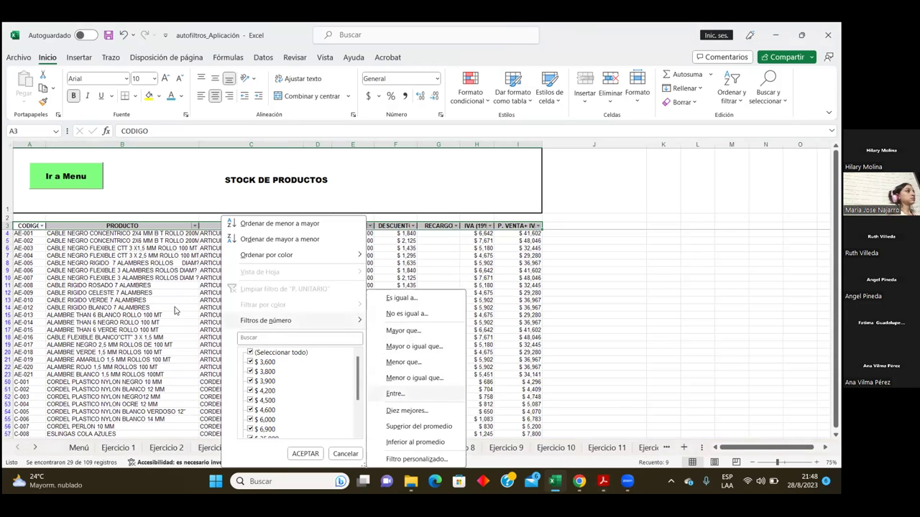
pyautogui.press('Escape')
pyautogui.write('25000')
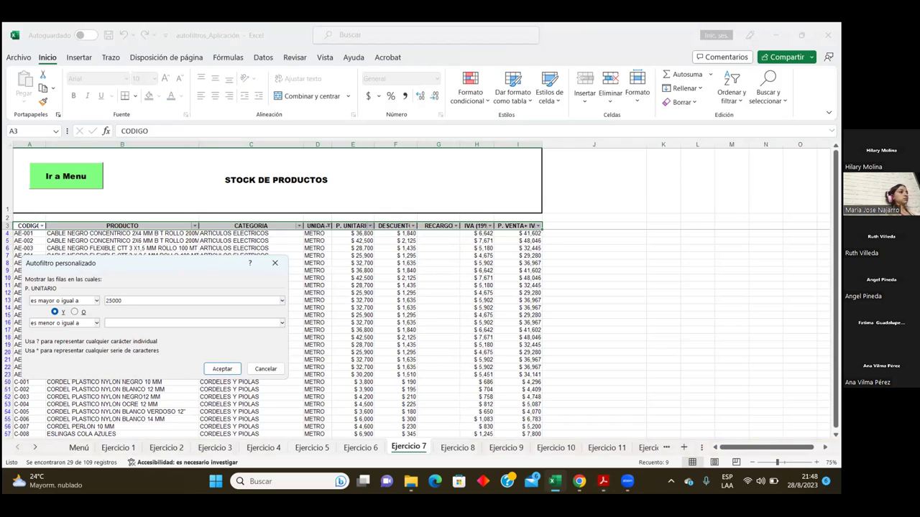
pyautogui.write(' y 3')
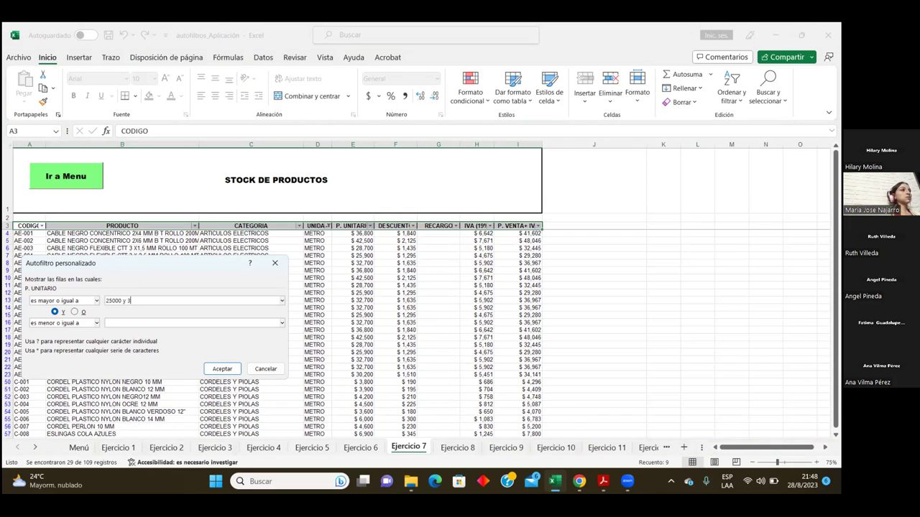
pyautogui.press('BackSpace')
pyautogui.press('BackSpace')
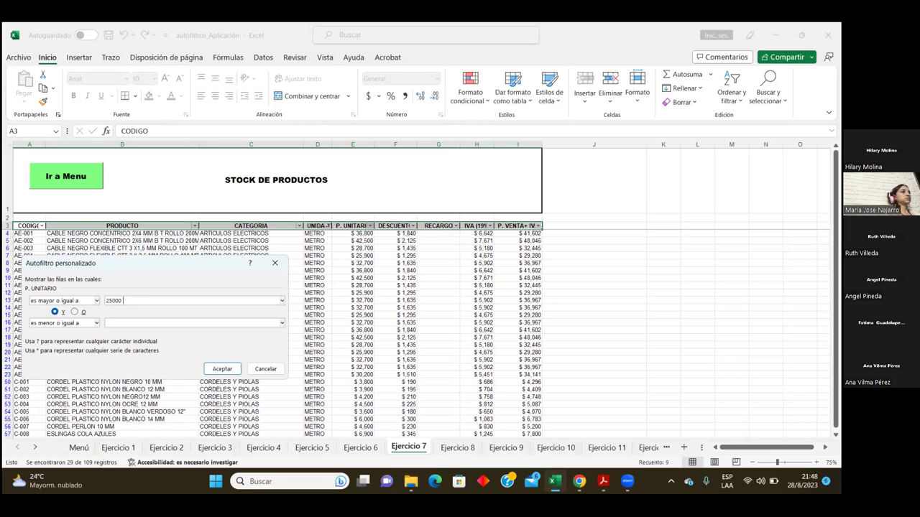
pyautogui.hotkey('alt', 'Down')
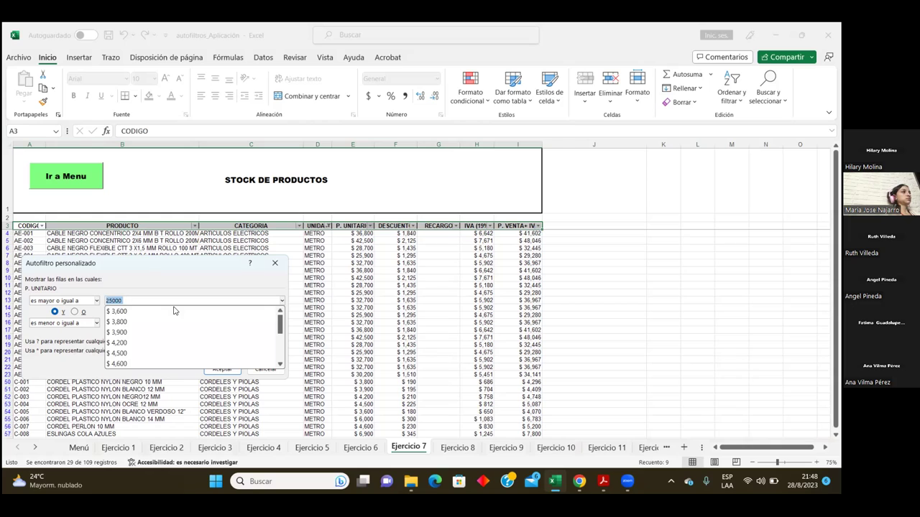
pyautogui.click(123, 299)
pyautogui.click(125, 300)
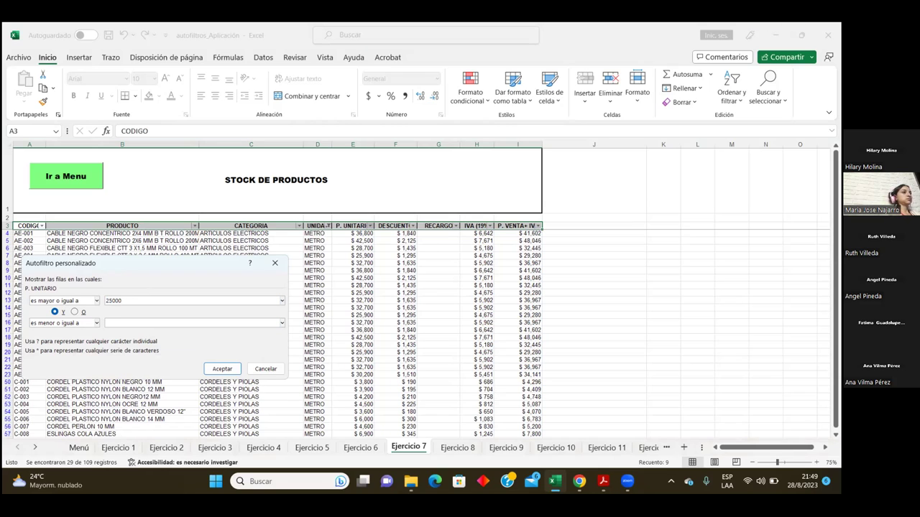
pyautogui.write('30000')
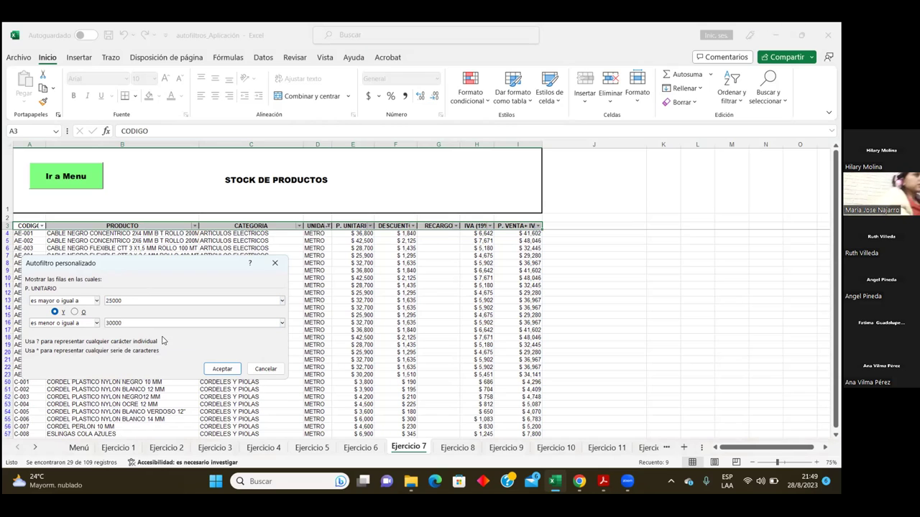
pyautogui.click(222, 369)
pyautogui.press('Return')
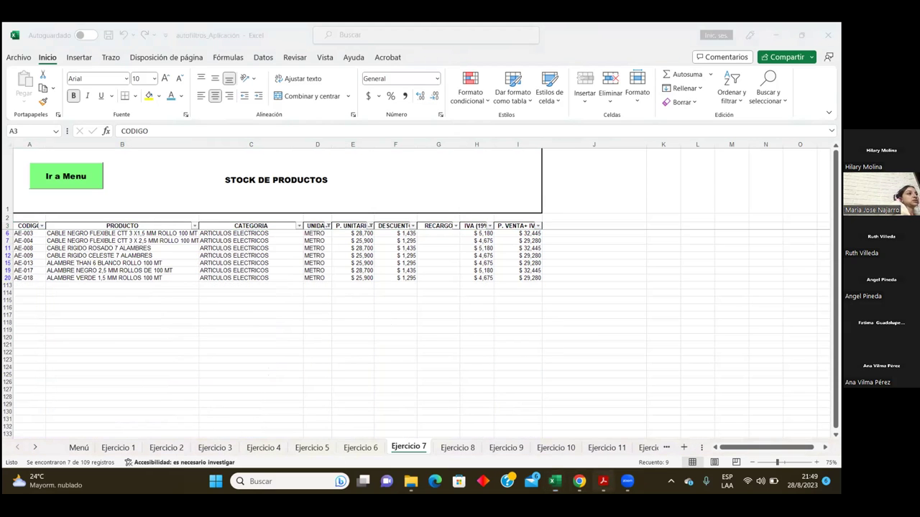
# Glance at the exercise PDF and return to the workbook
pyautogui.hotkey('alt', 'Tab')
pyautogui.scroll(-1, 154, 224)
pyautogui.hotkey('alt', 'Tab')
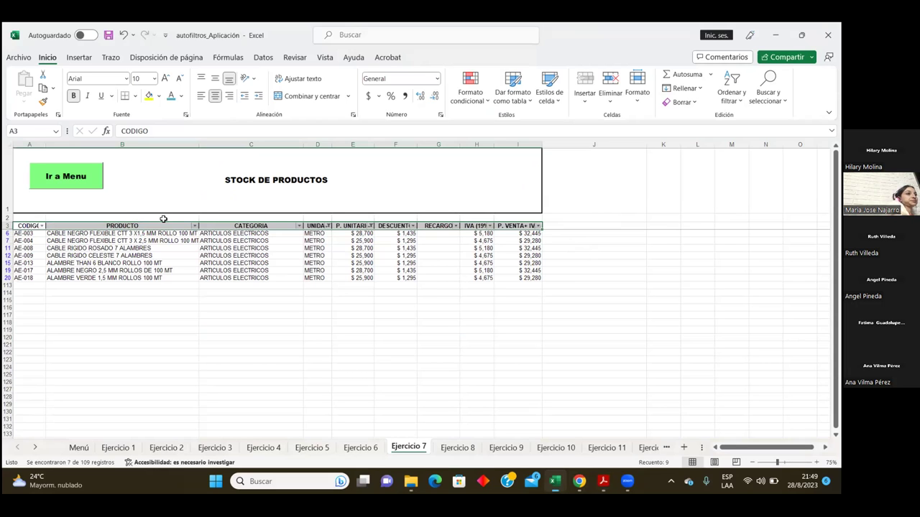
# On Ejercicio 8, select the header row and add filters with Ctrl+Shift+L
pyautogui.hotkey('ctrl', 'pagedown')
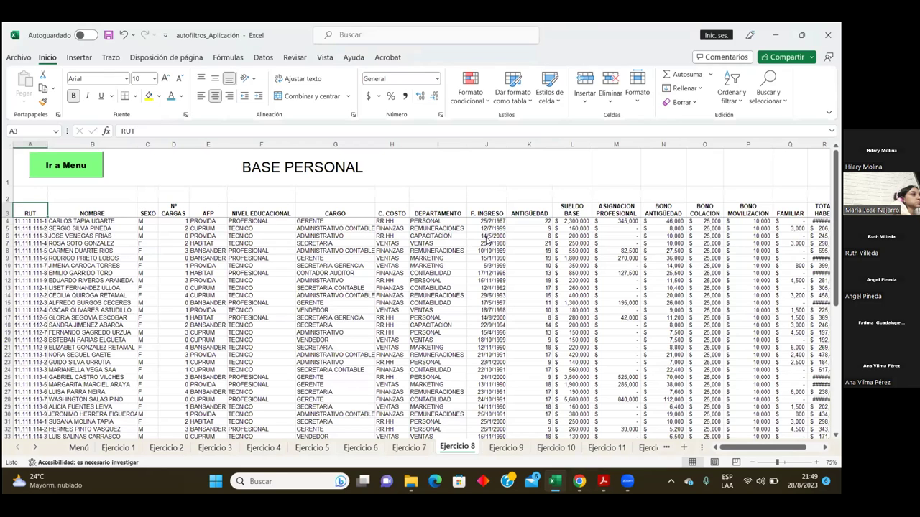
pyautogui.moveTo(132, 214); pyautogui.dragTo(335, 214)
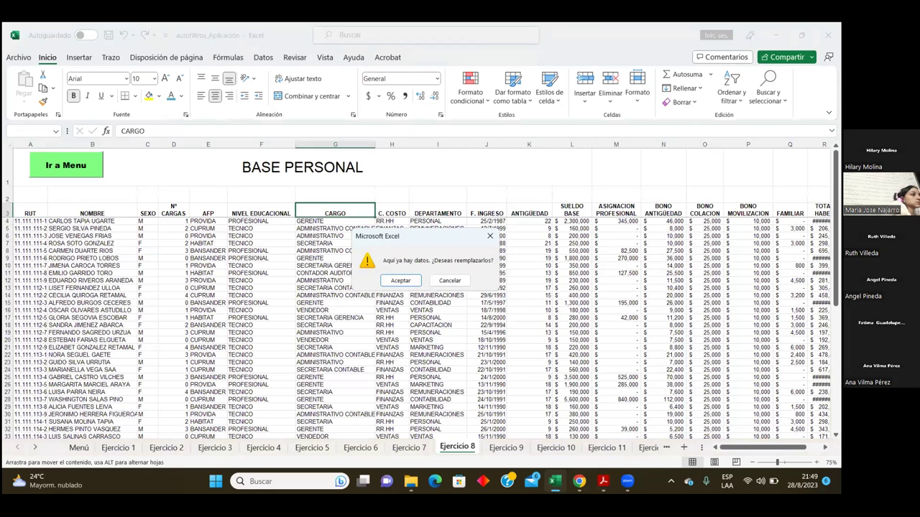
pyautogui.press('Escape')
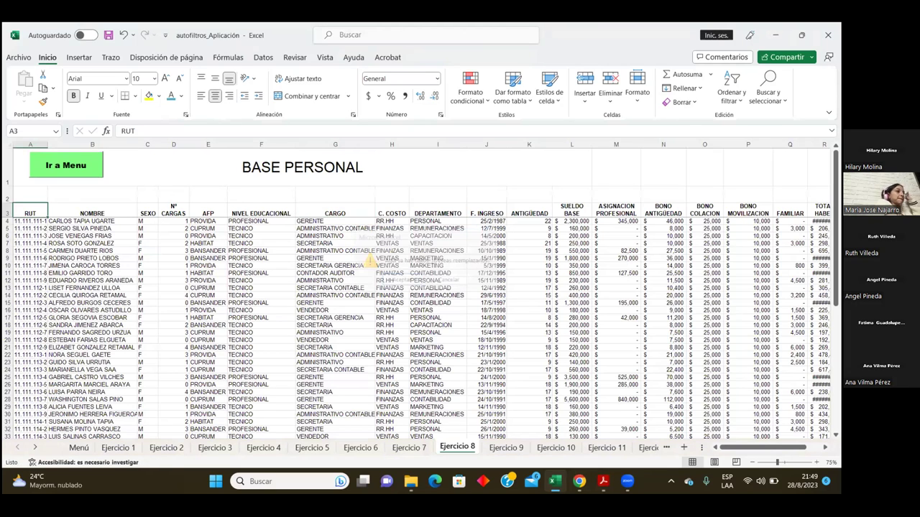
pyautogui.moveTo(31, 214); pyautogui.dragTo(776, 255)
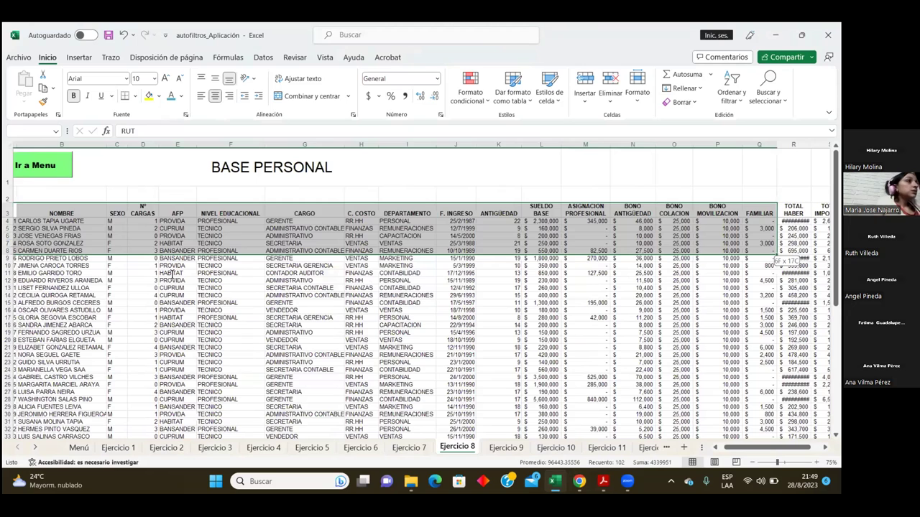
pyautogui.moveTo(772, 254); pyautogui.dragTo(758, 239)
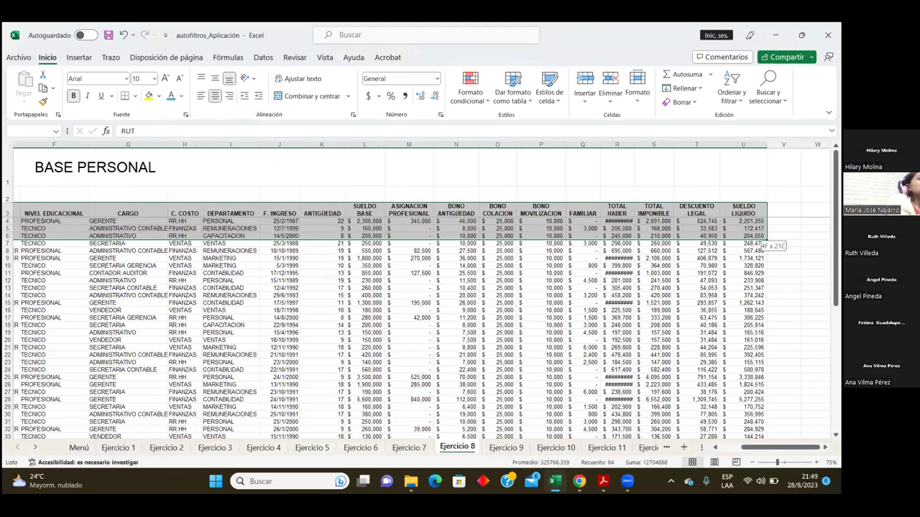
pyautogui.hotkey('ctrl', 'shift', 'l')
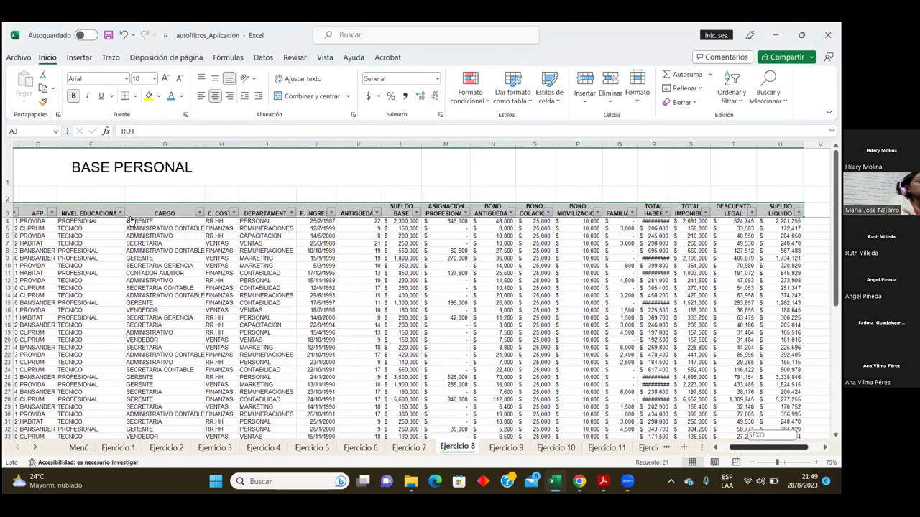
pyautogui.hotkey('alt', 'Tab')
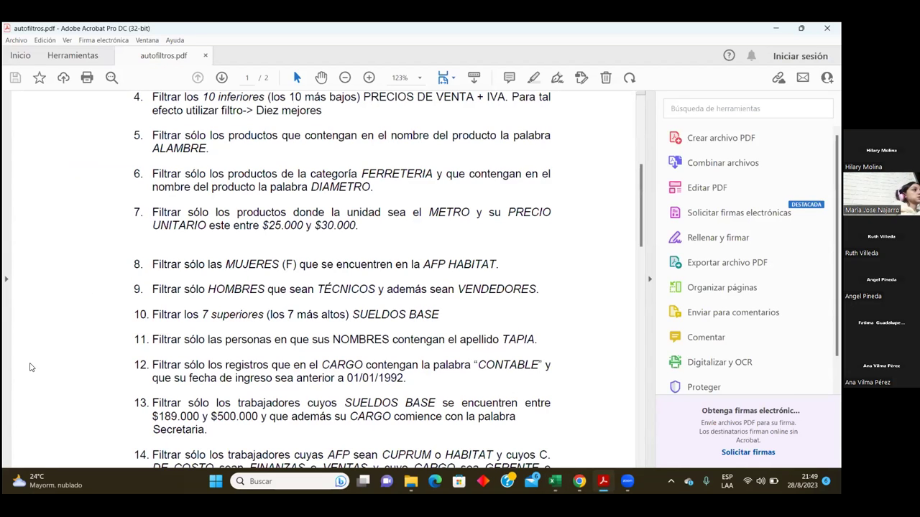
pyautogui.moveTo(579, 481)
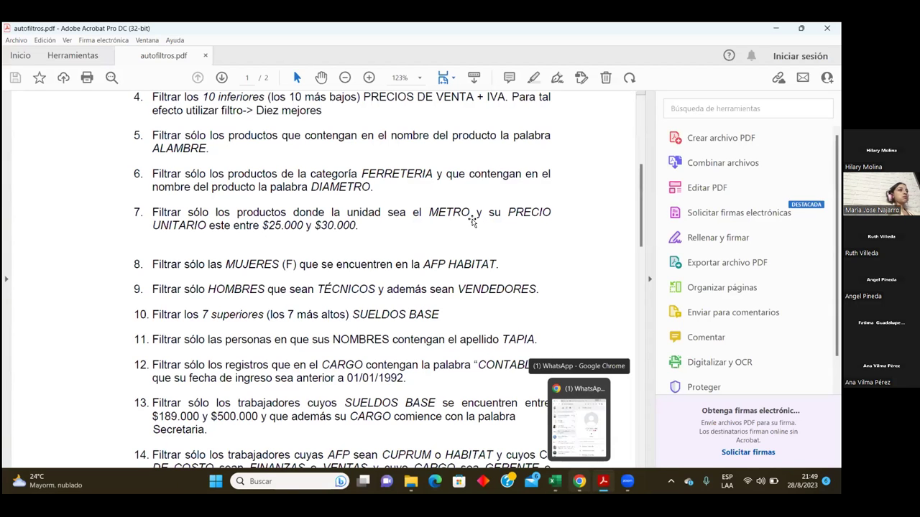
# Switch from the exercise PDF back to the Ejercicio 8 workbook in Excel
pyautogui.hotkey('alt', 'Tab')
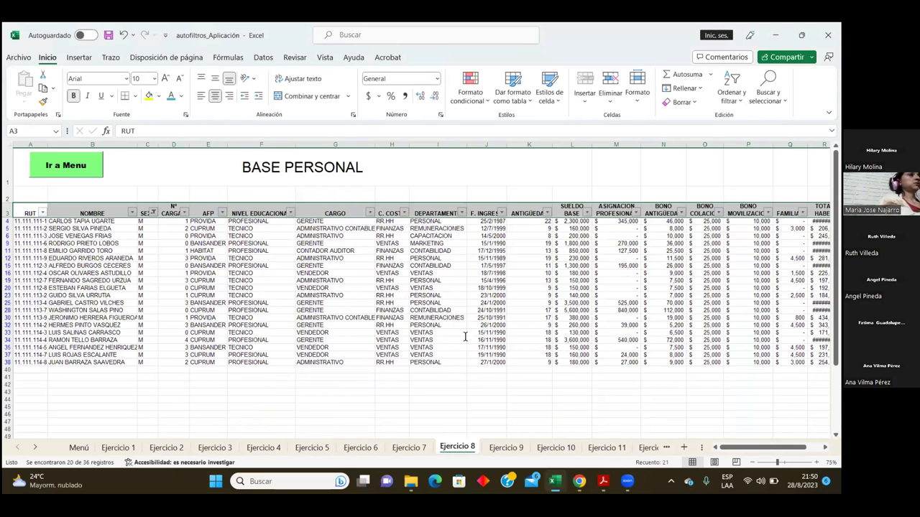
# Recheck the PDF exercise list, then open Ejercicio 8's AFP filter and clear all values
pyautogui.hscroll(3, 483, 319)
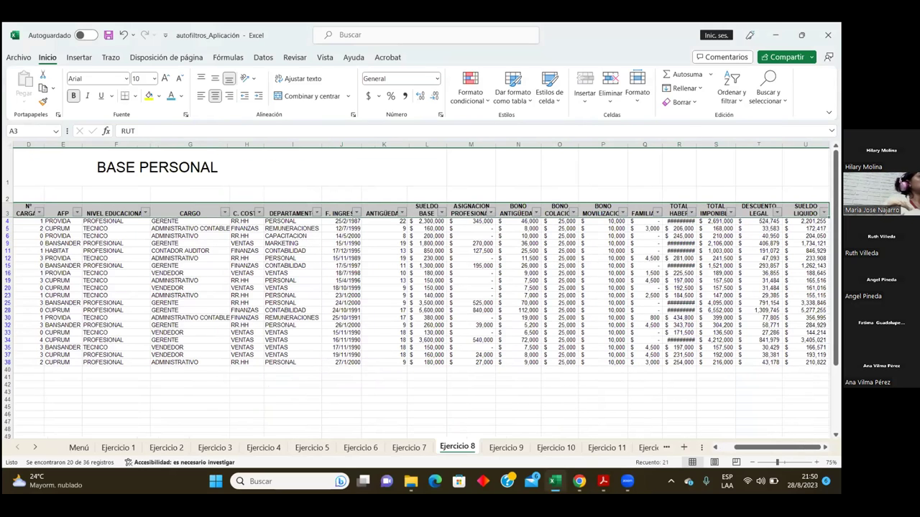
pyautogui.hotkey('alt', 'Tab')
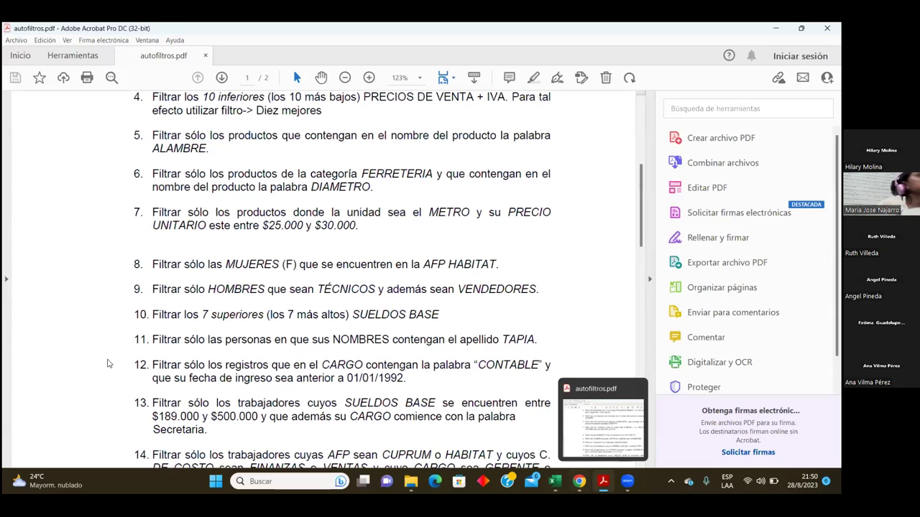
pyautogui.hotkey('alt', 'Tab')
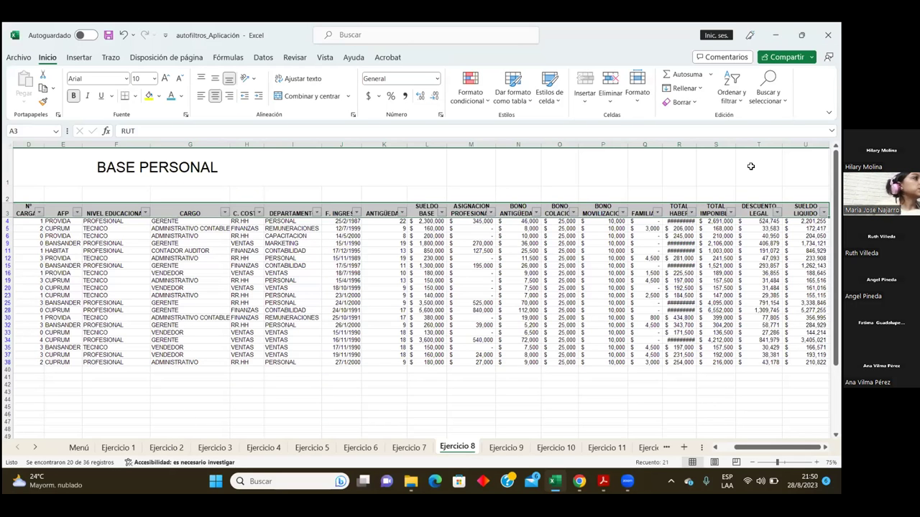
pyautogui.hotkey('alt', 'Down')
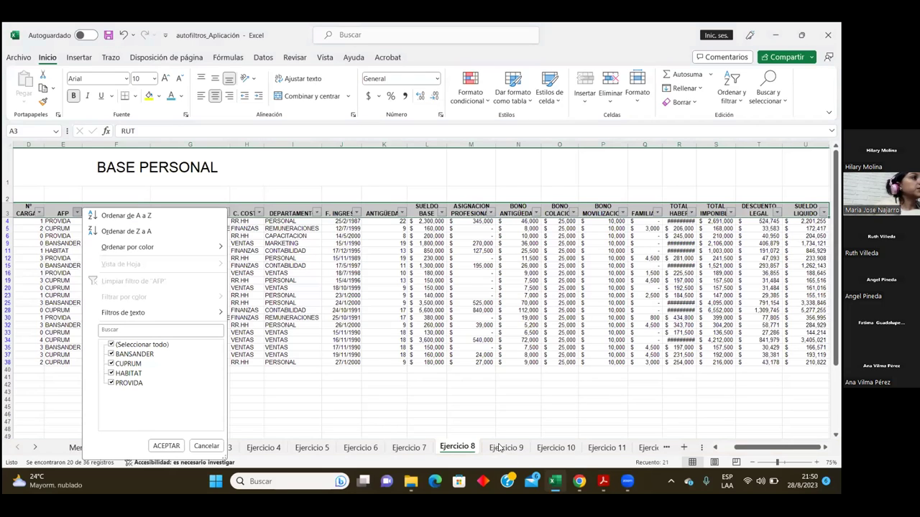
pyautogui.press('space')
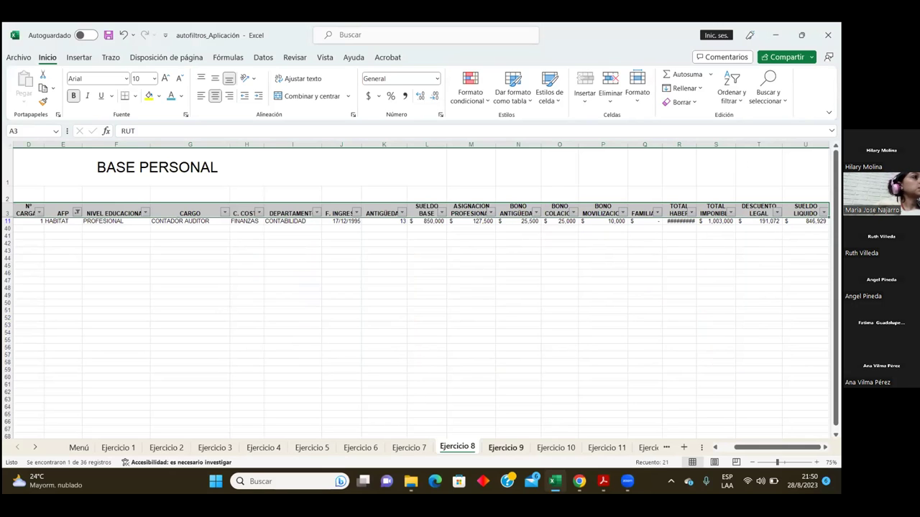
# Add AutoFilter to the Ejercicio 9 header row and look up the next exercise in the PDF
pyautogui.click(506, 447)
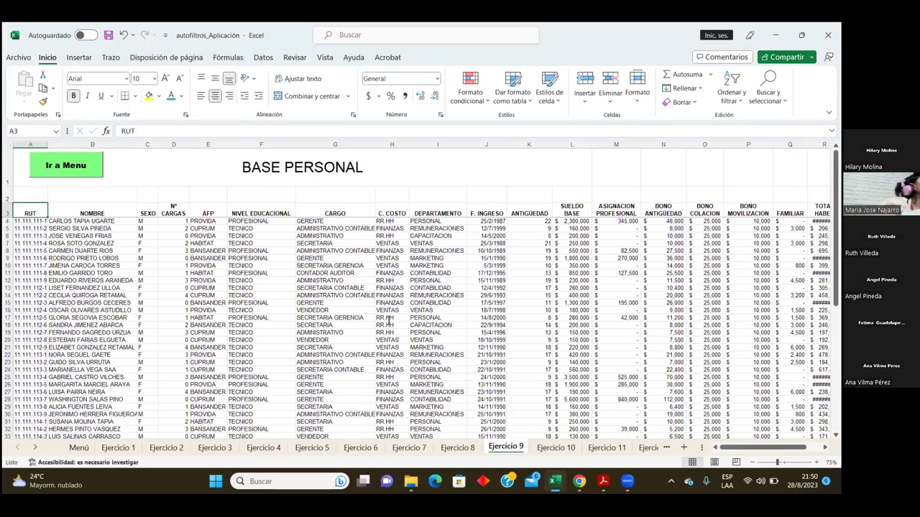
pyautogui.hotkey('ctrl', 'shift', 'Right')
pyautogui.hotkey('ctrl', 'shift', 'l')
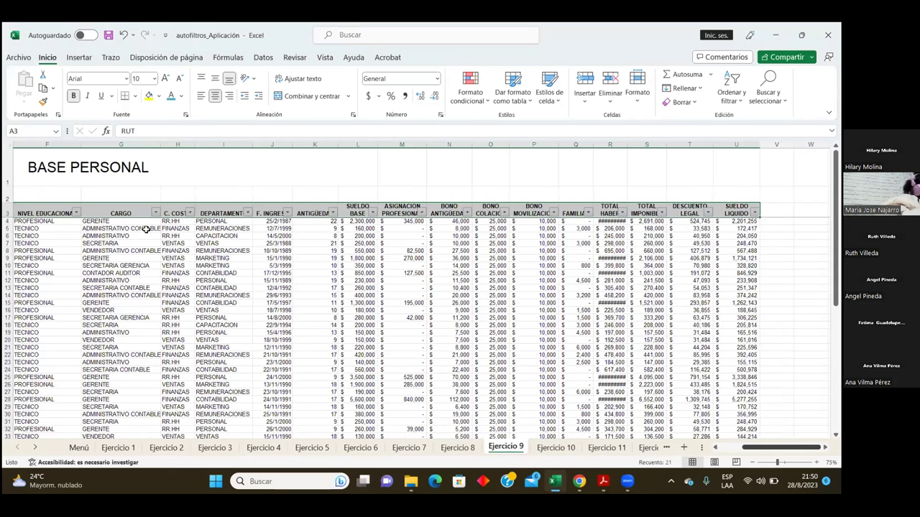
pyautogui.hotkey('alt', 'Tab')
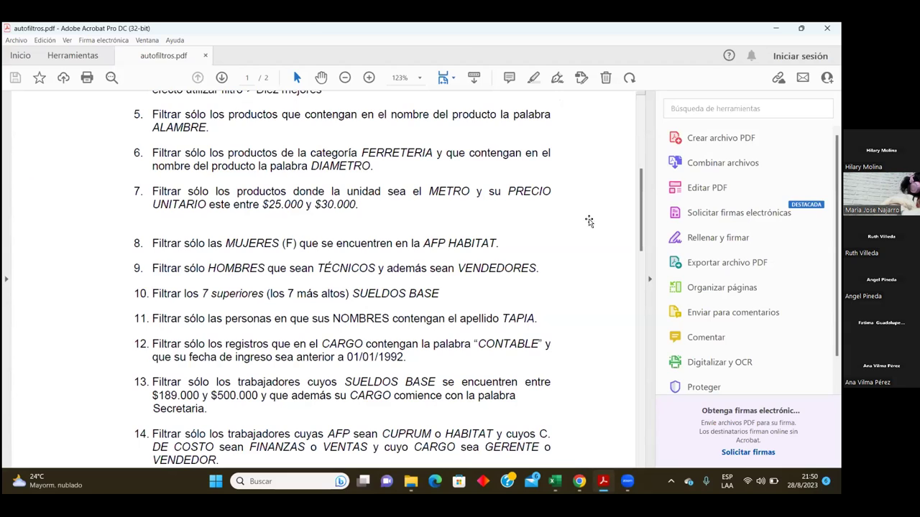
pyautogui.hotkey('alt', 'Tab')
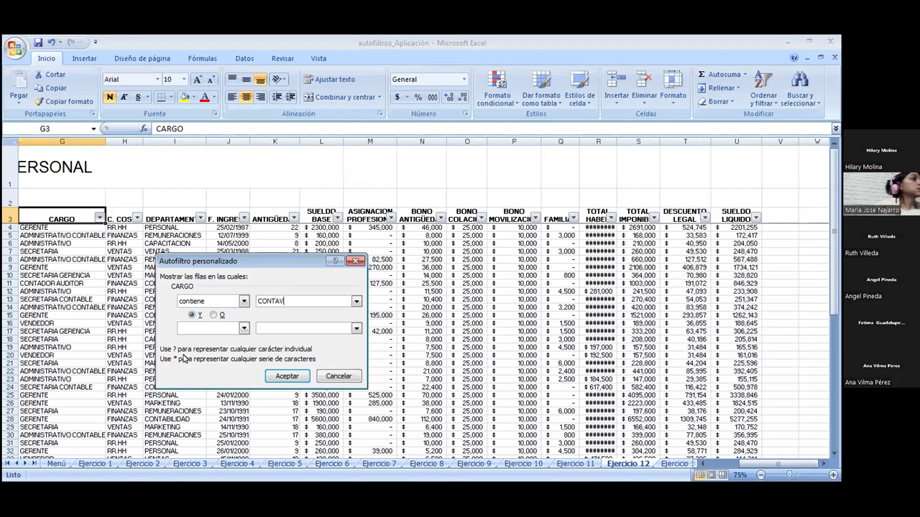
# Apply the CARGO-contains-CONTABLE filter, leaving 7 of 36 records, and open the F. INGRESO filter
pyautogui.click(287, 376)
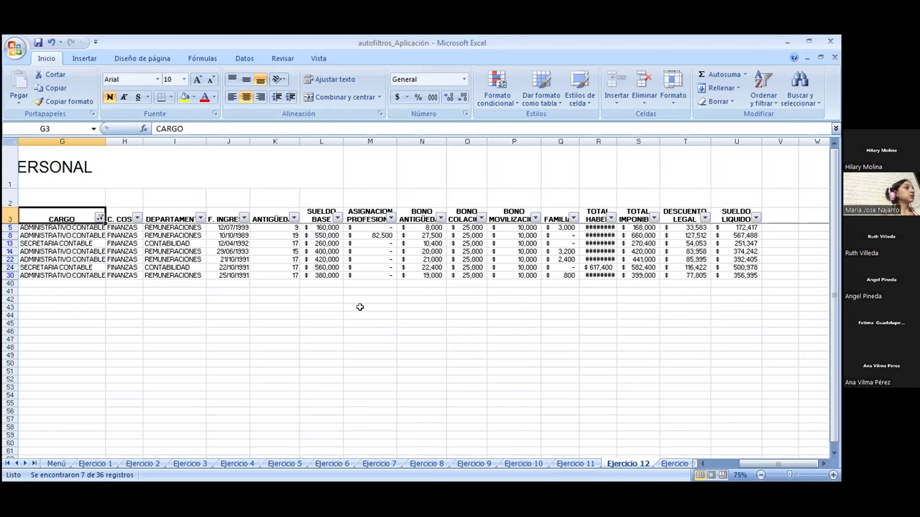
pyautogui.click(243, 218)
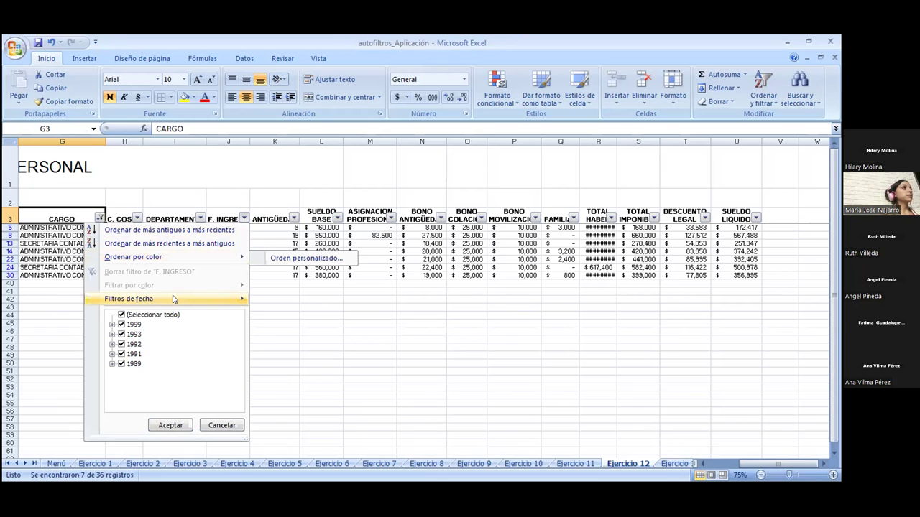
pyautogui.moveTo(166, 299)
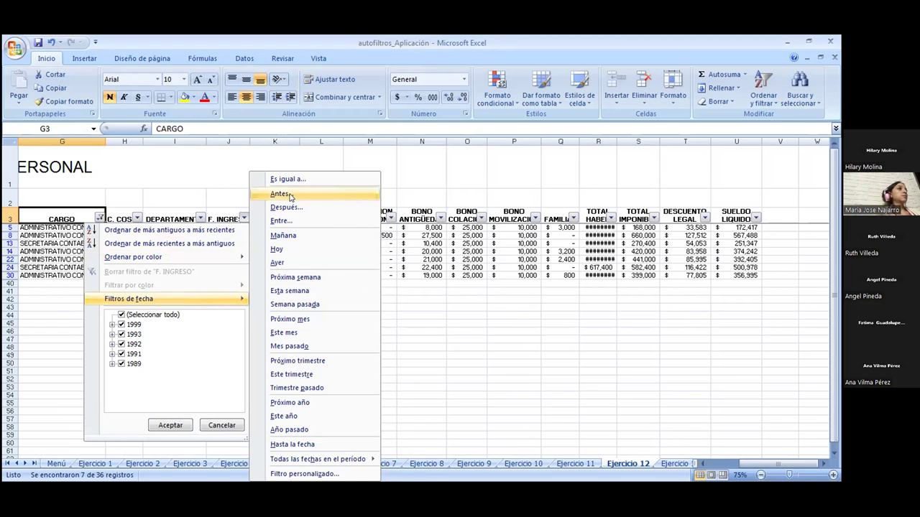
# Filter F. INGRESO to dates before 01/01/1992, leaving 4 records, then go to Ejercicio 13
pyautogui.click(281, 194)
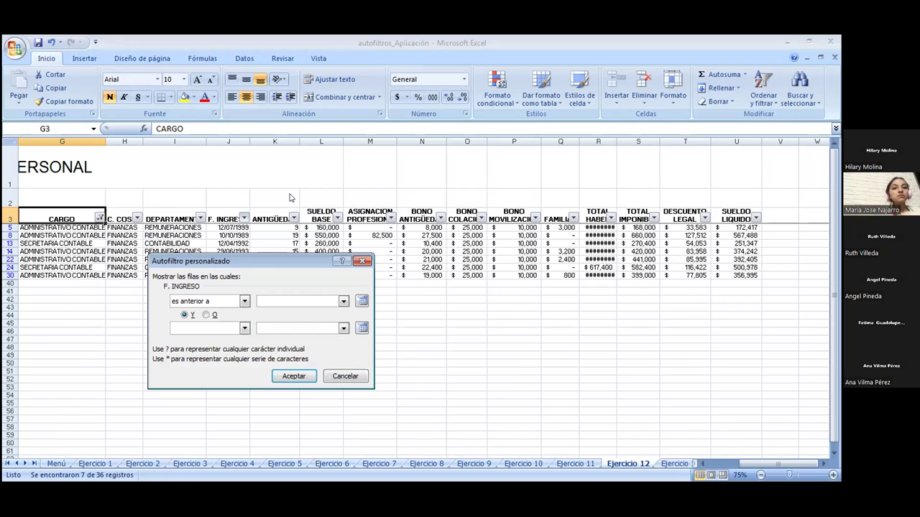
pyautogui.write('02')
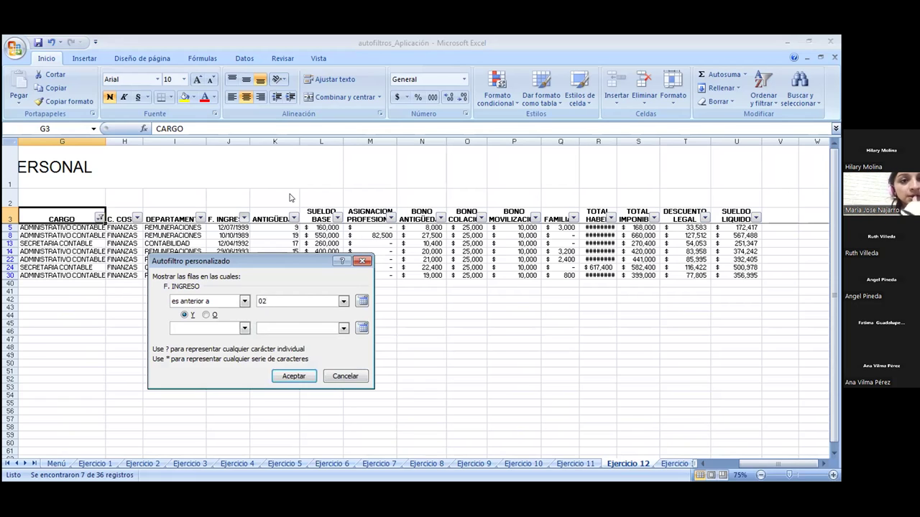
pyautogui.write('/')
pyautogui.press('BackSpace')
pyautogui.press('BackSpace')
pyautogui.write('1/')
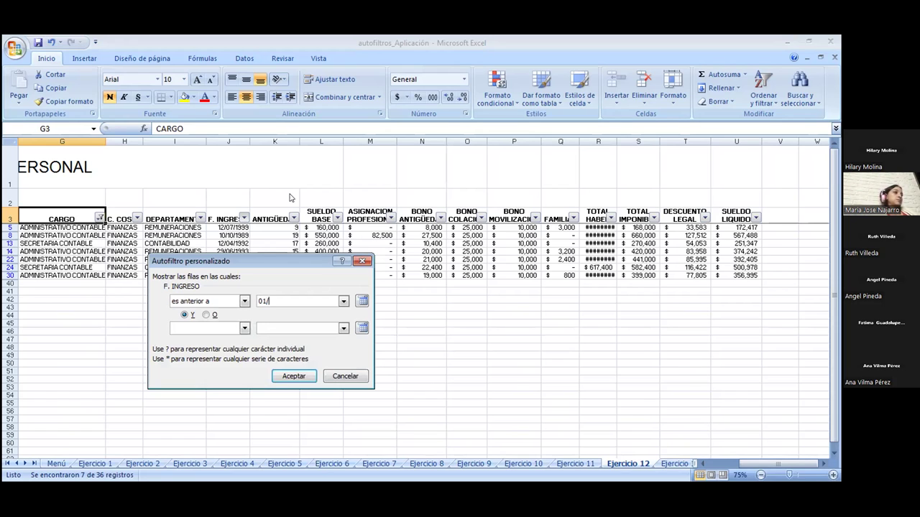
pyautogui.write('02')
pyautogui.write('/')
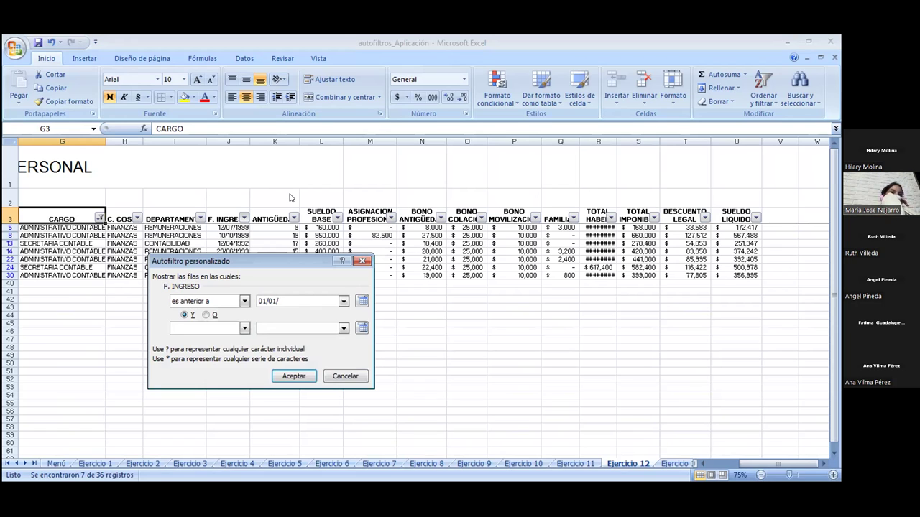
pyautogui.write('2')
pyautogui.press('BackSpace')
pyautogui.write('1')
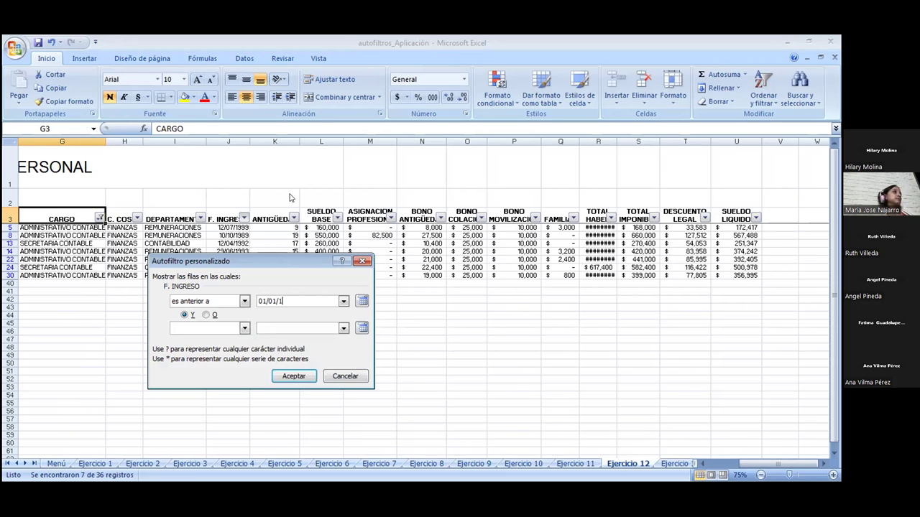
pyautogui.write('992')
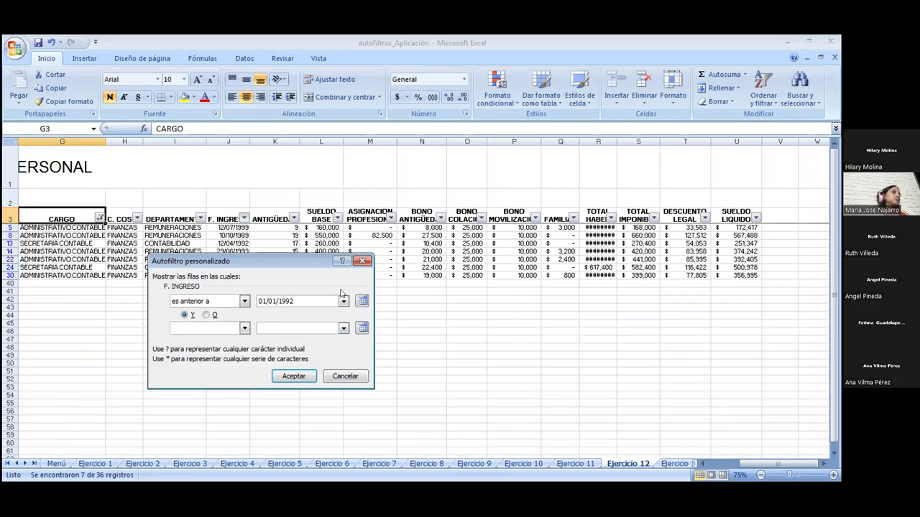
pyautogui.click(292, 375)
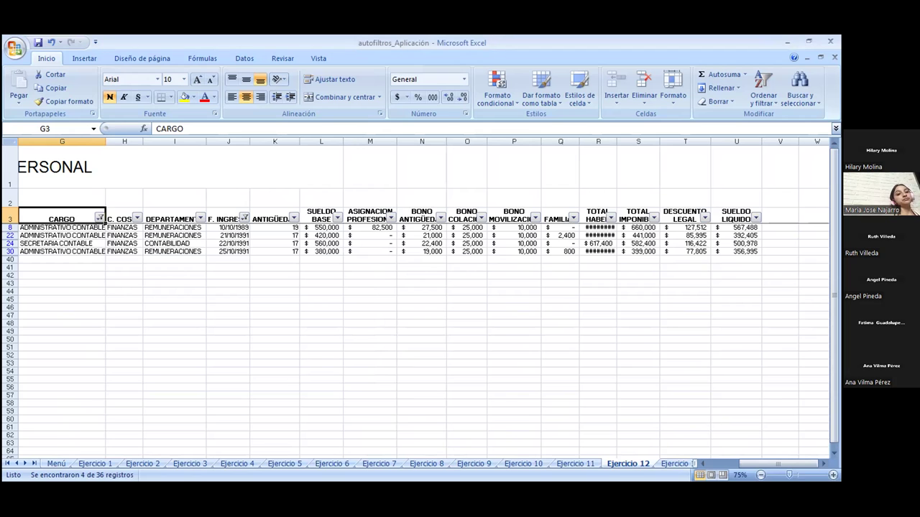
pyautogui.click(674, 465)
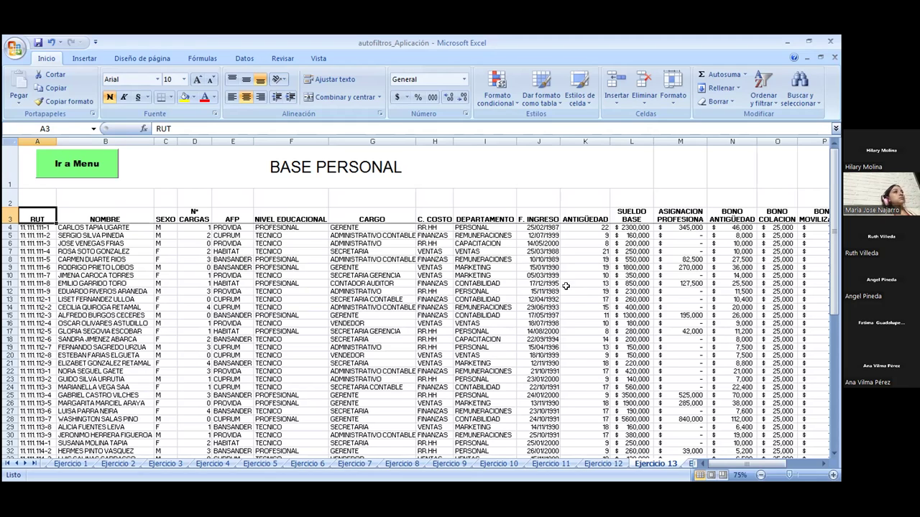
# Turn on filters in Ejercicio 13 and limit SUELDO BASE to 189,000–500,000, then open Ejercicio 14
pyautogui.click(753, 94)
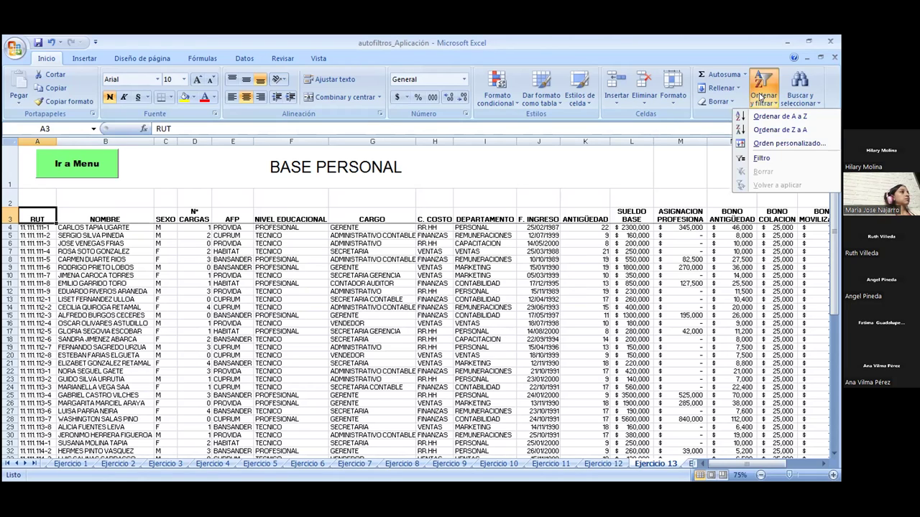
pyautogui.click(760, 97)
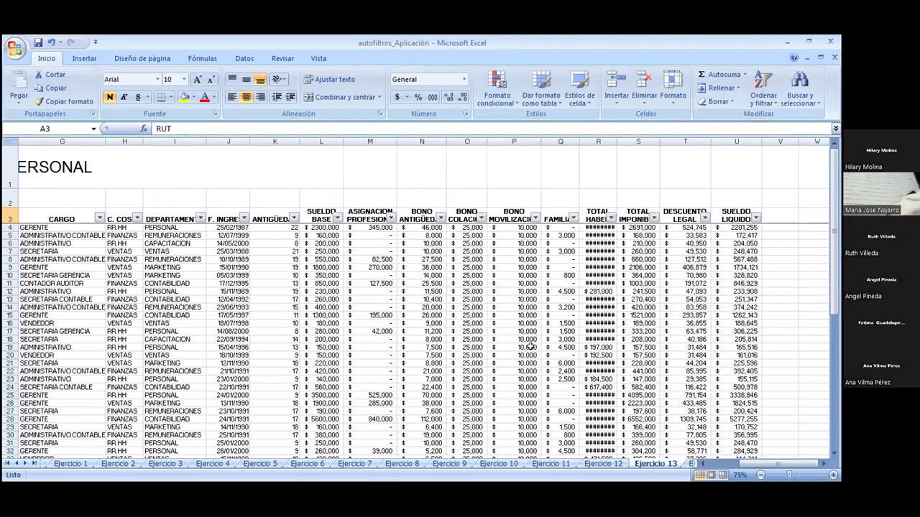
pyautogui.click(337, 219)
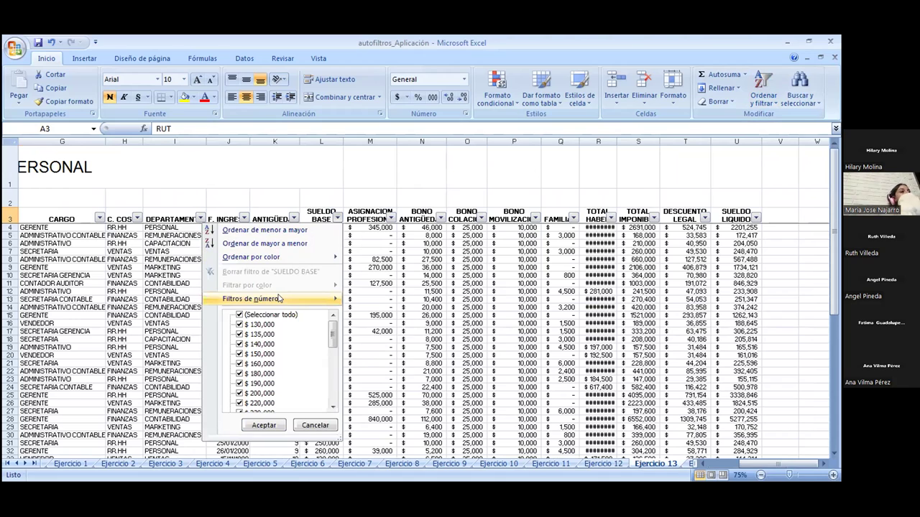
pyautogui.moveTo(251, 298)
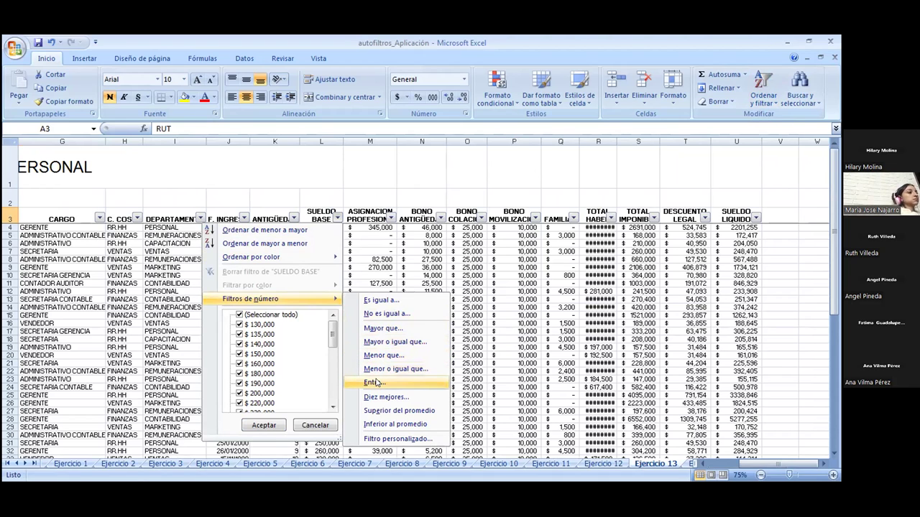
pyautogui.click(374, 383)
pyautogui.write('18')
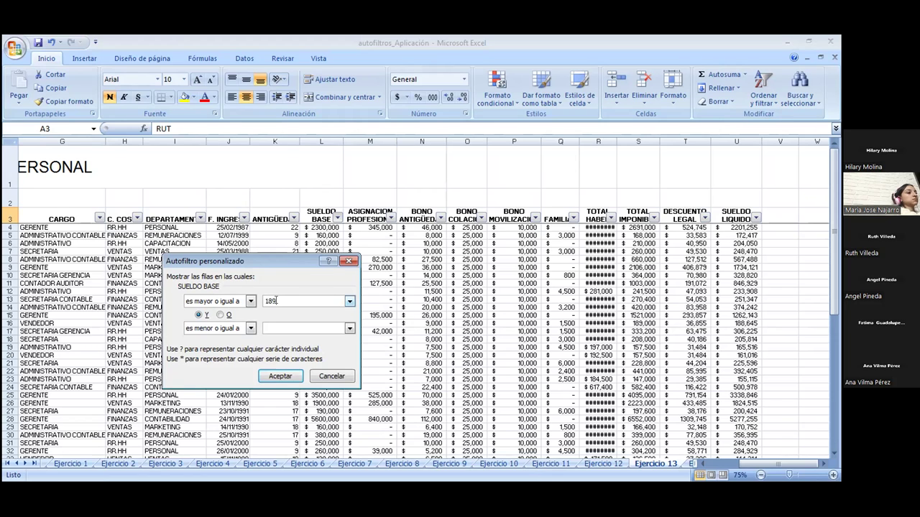
pyautogui.write('0')
pyautogui.write('5')
pyautogui.click(281, 376)
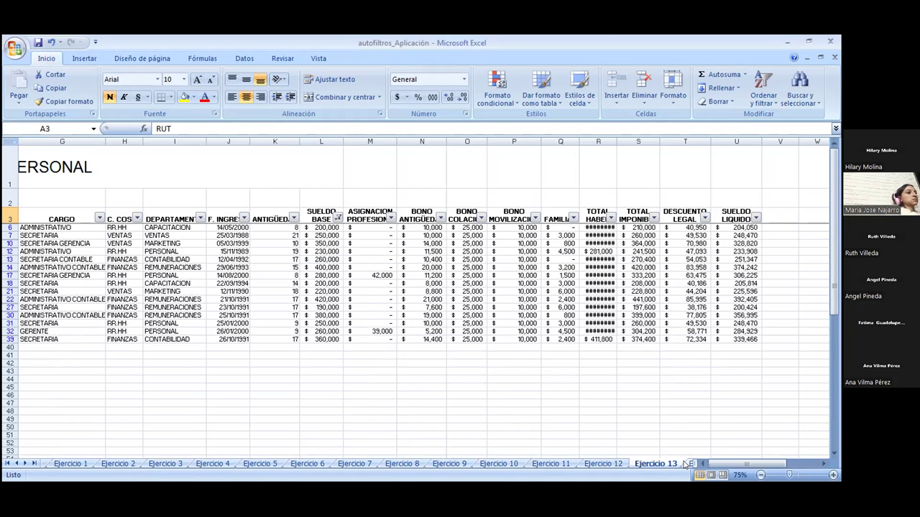
pyautogui.click(686, 463)
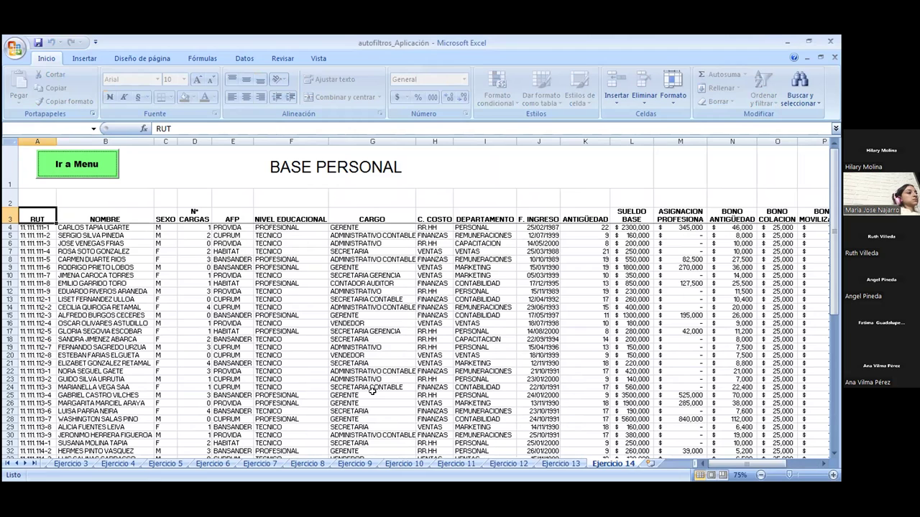
# Turn on filtering for Ejercicio 14 and filter the AFP column to CUPRUM only
pyautogui.click(227, 218)
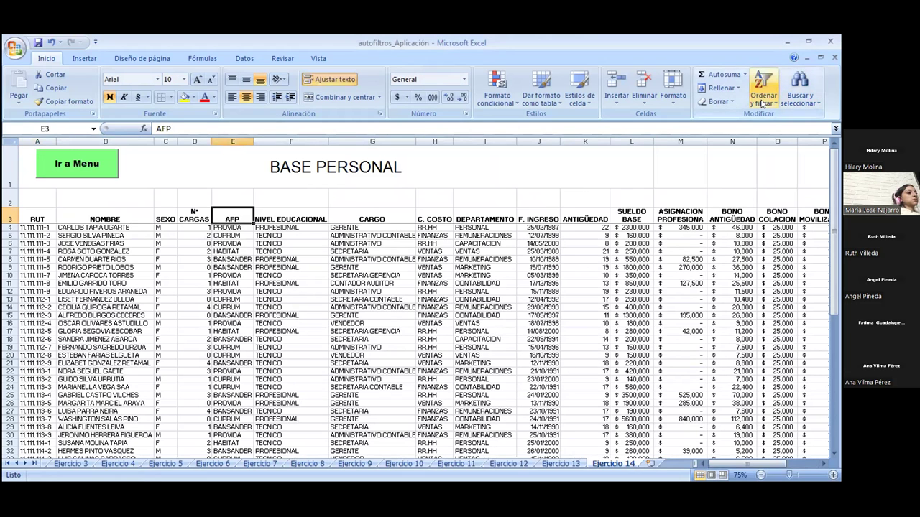
pyautogui.click(763, 103)
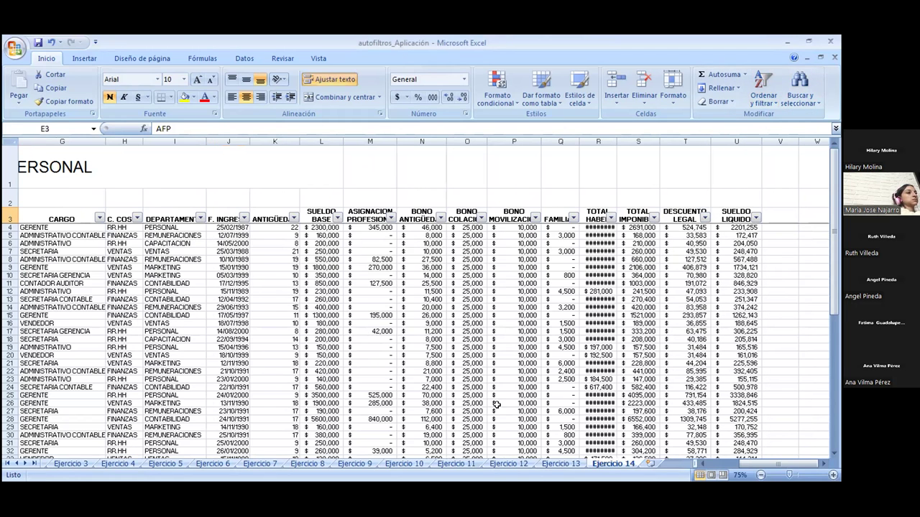
pyautogui.moveTo(744, 463); pyautogui.dragTo(715, 464)
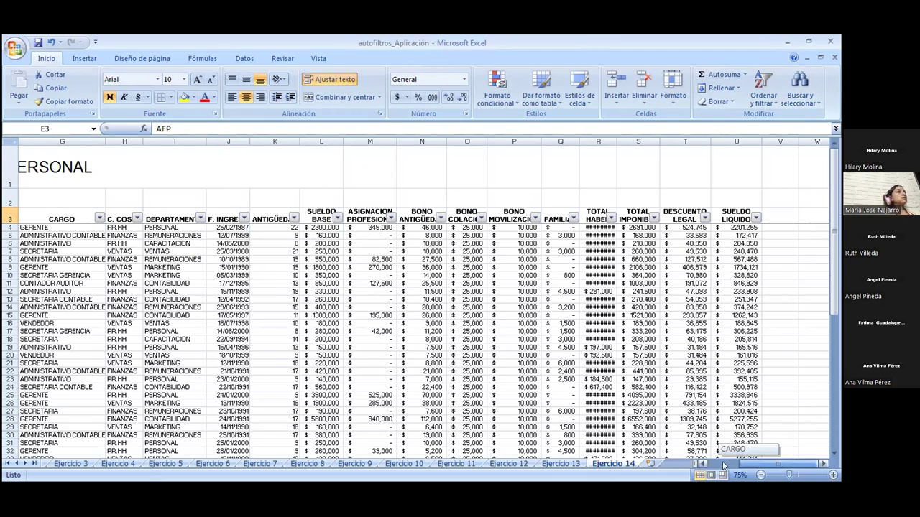
pyautogui.hscroll(-3, 254, 222)
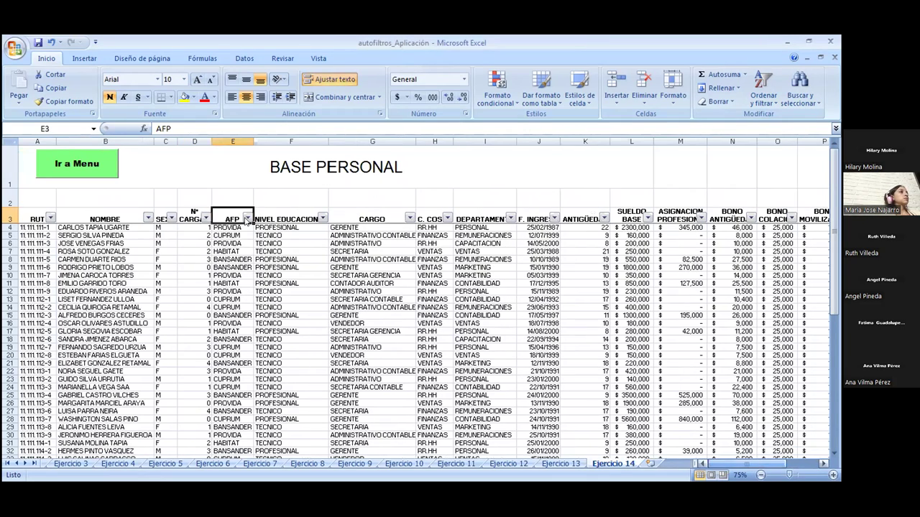
pyautogui.click(248, 218)
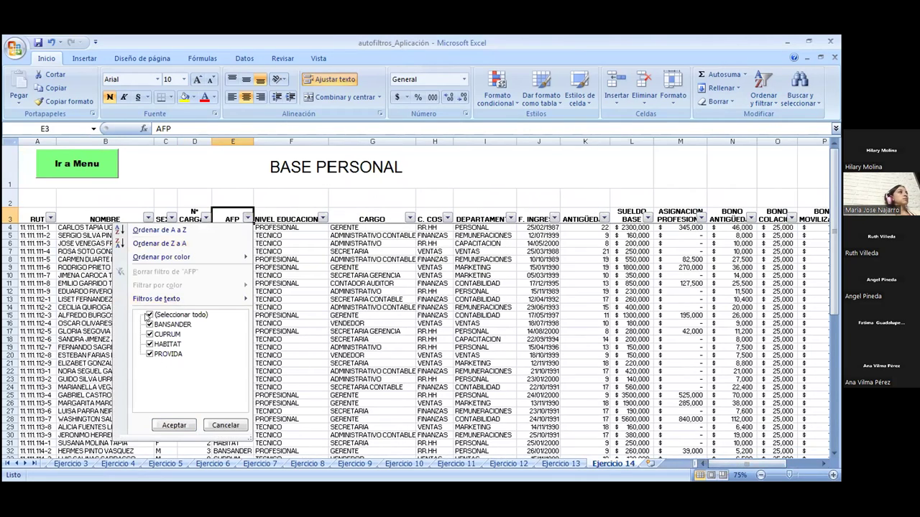
pyautogui.click(149, 314)
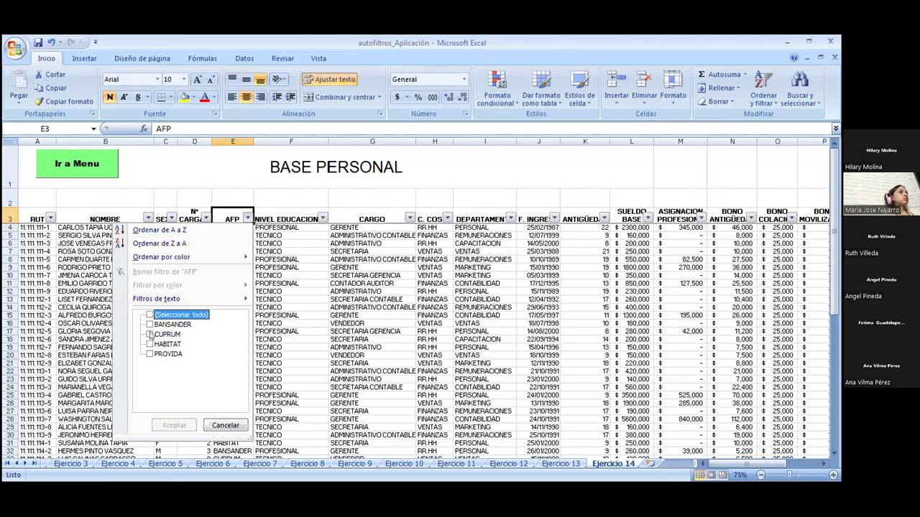
pyautogui.click(150, 335)
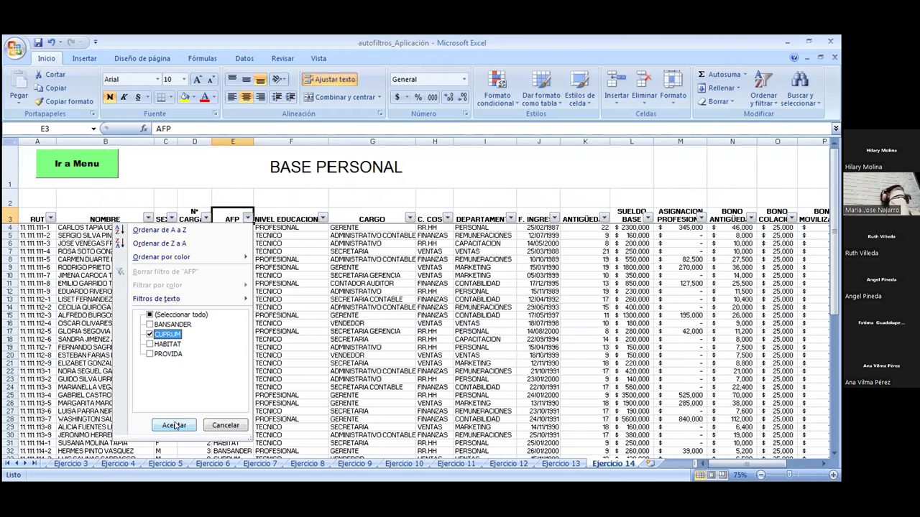
pyautogui.click(175, 425)
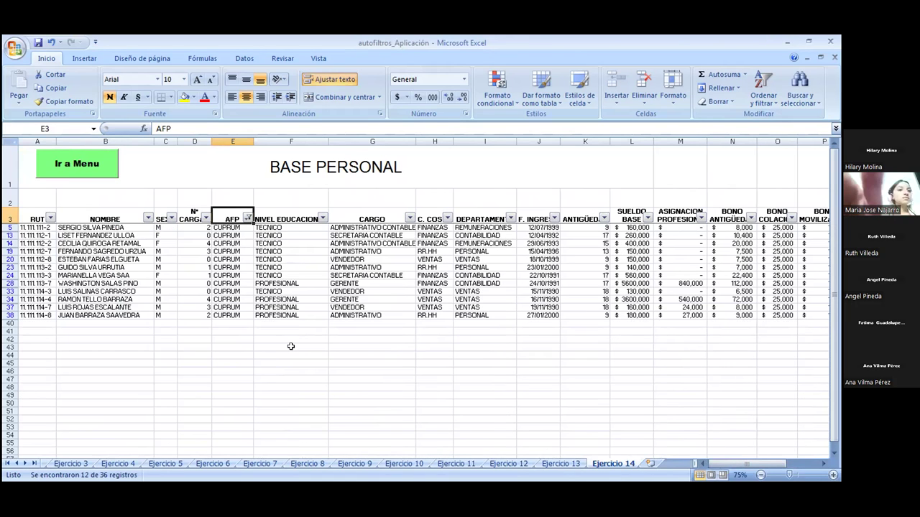
# Add HABITAT to the AFP filter so CUPRUM or HABITAT staff show (16 of 36)
pyautogui.click(248, 218)
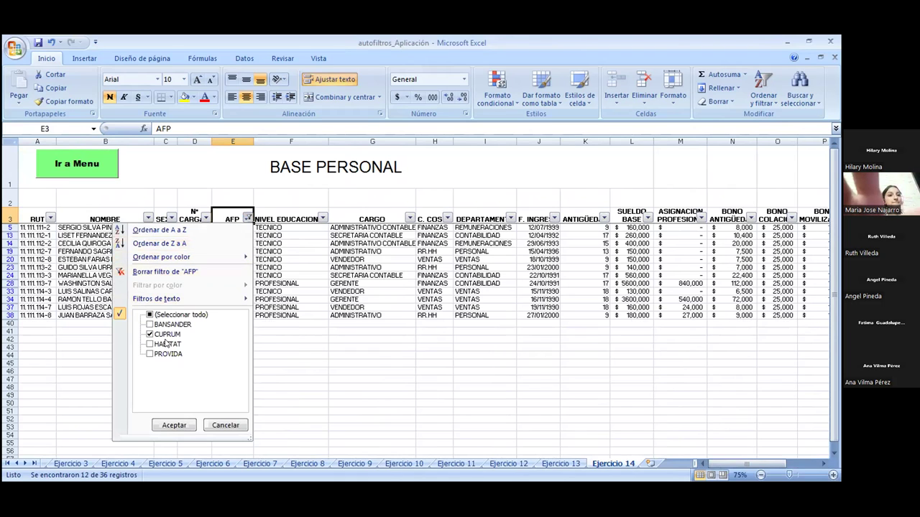
pyautogui.click(150, 344)
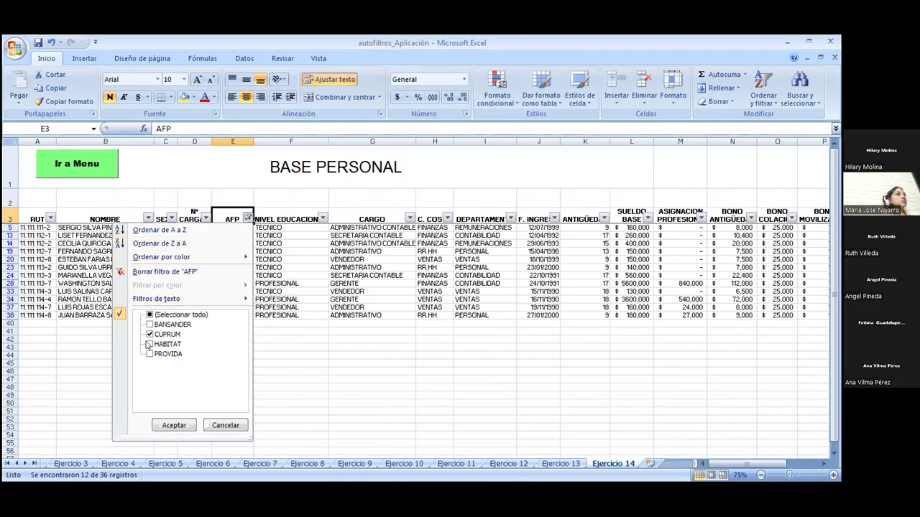
pyautogui.click(176, 424)
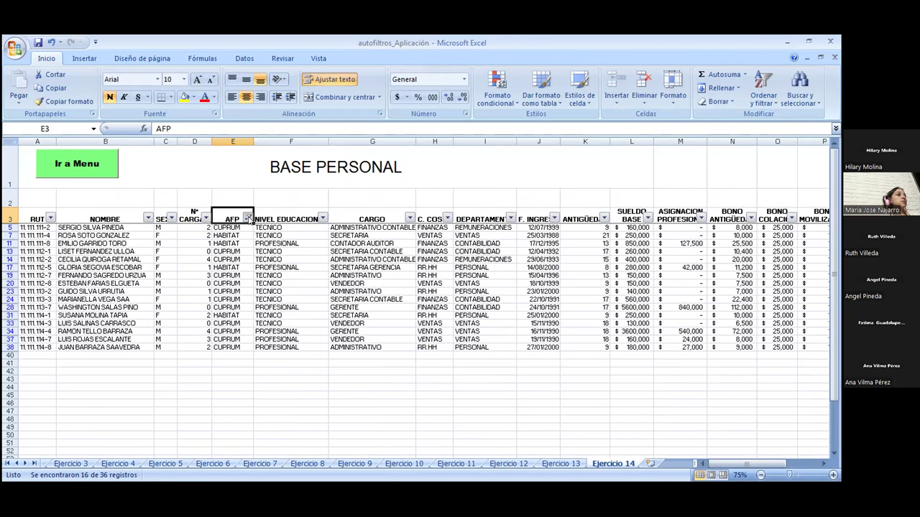
pyautogui.click(248, 218)
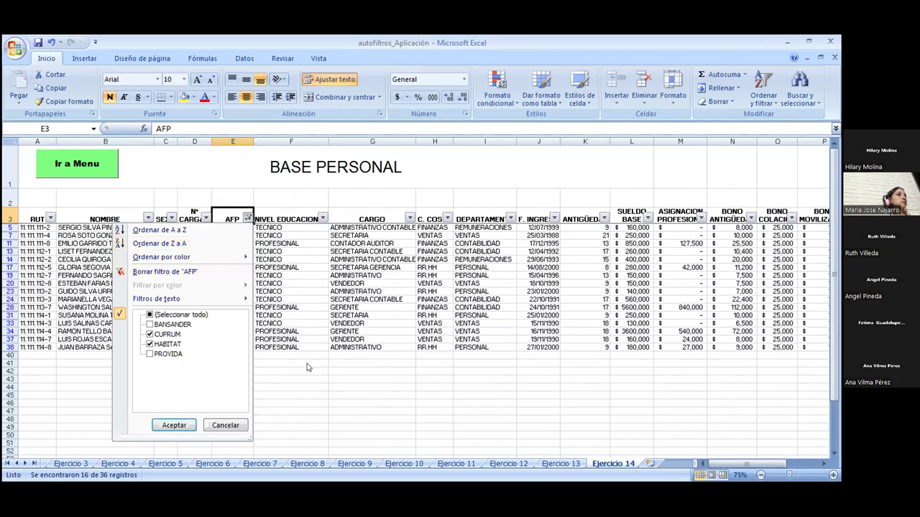
pyautogui.press('Escape')
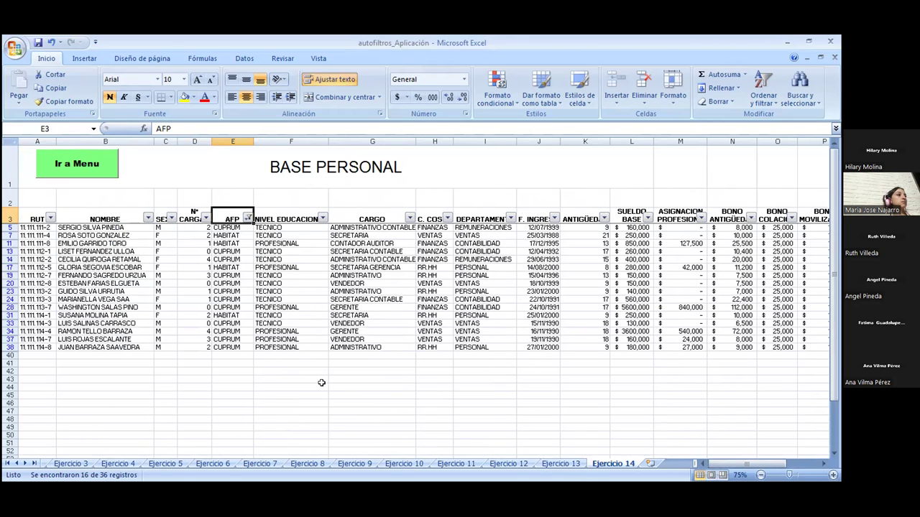
pyautogui.click(246, 218)
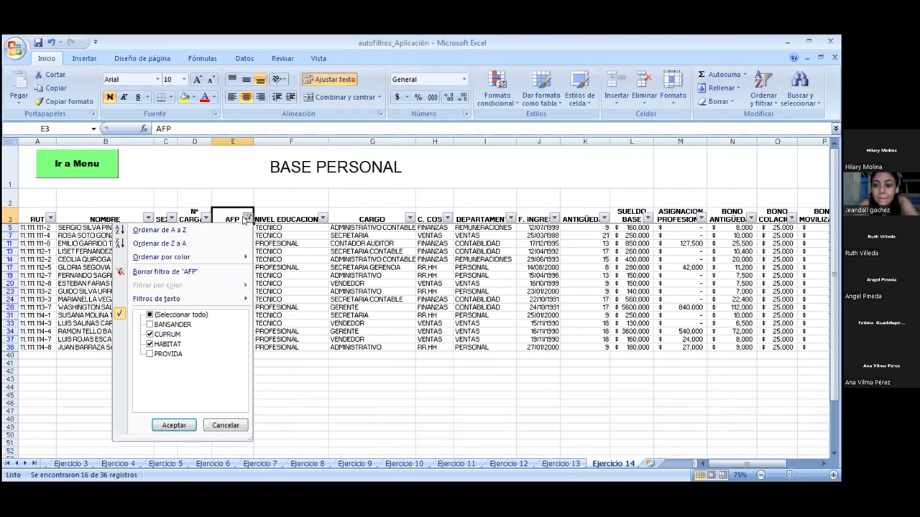
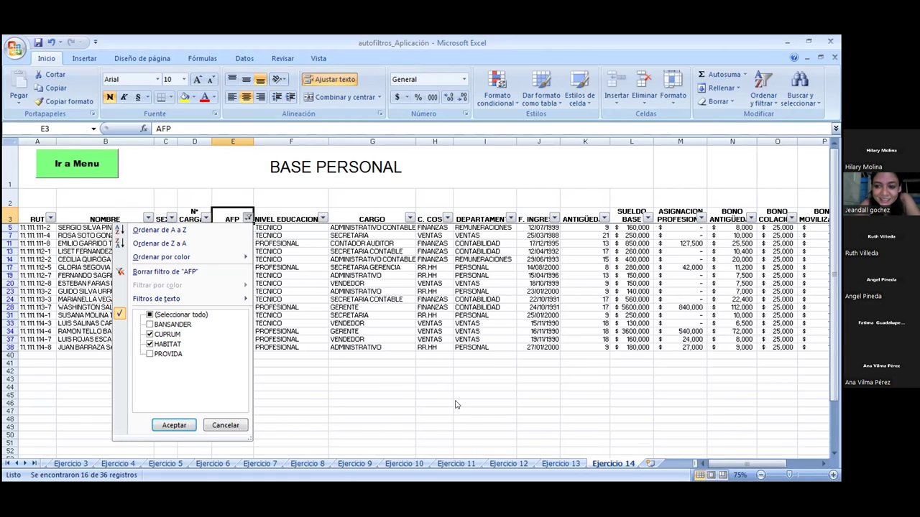
# Filter the Ejercicio 14 C. COSTO column to only FINANZAS and VENTAS
pyautogui.click(449, 227)
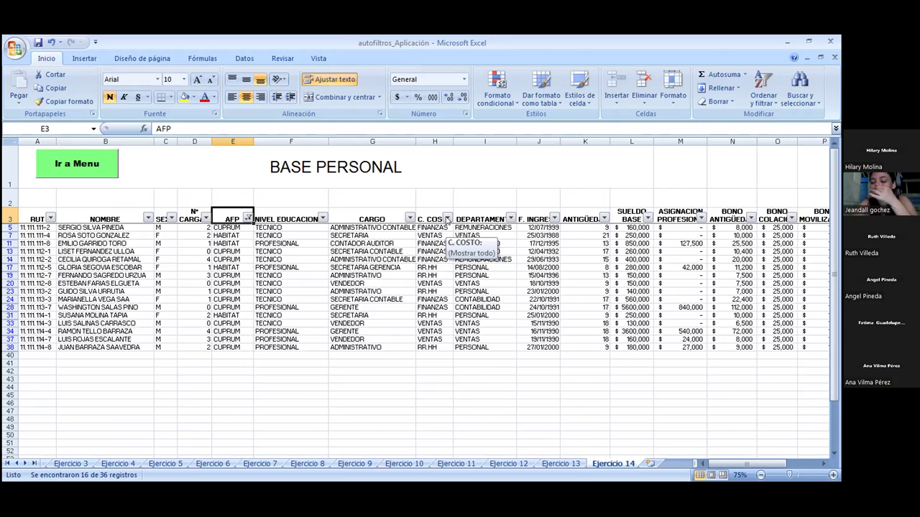
pyautogui.click(447, 218)
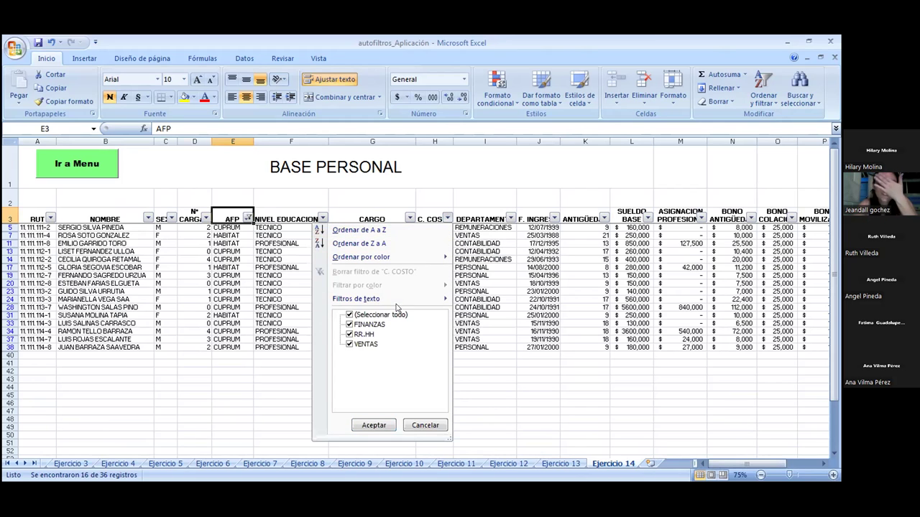
pyautogui.click(358, 316)
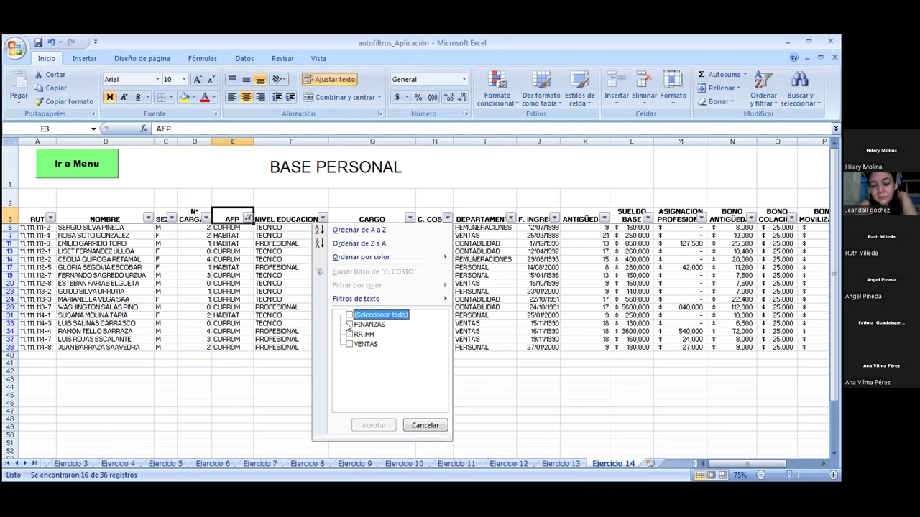
pyautogui.click(349, 325)
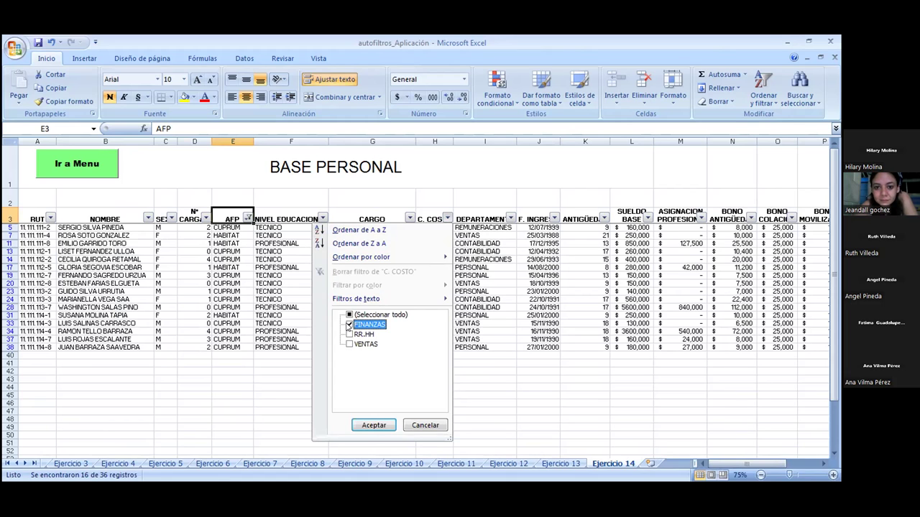
pyautogui.click(349, 345)
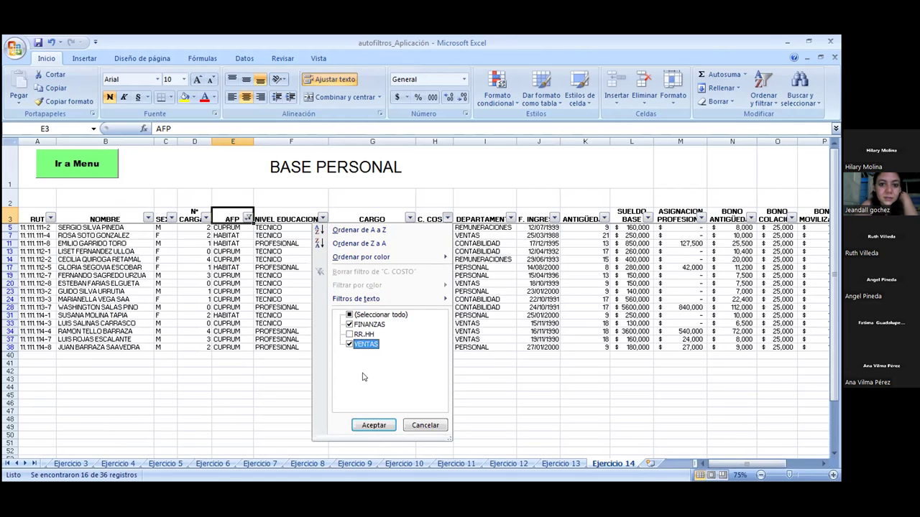
pyautogui.click(372, 426)
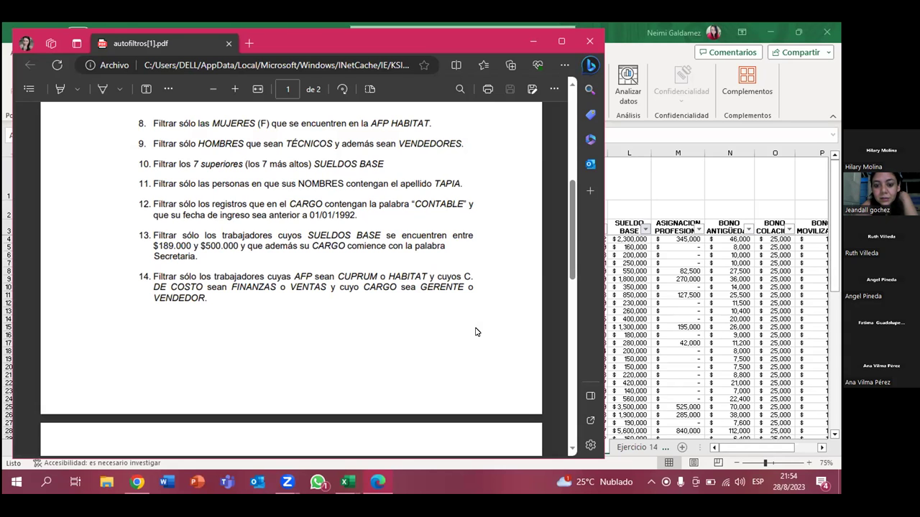
# Leave the exercise PDF and return to the Excel workbook
pyautogui.hotkey('alt', 'Tab')
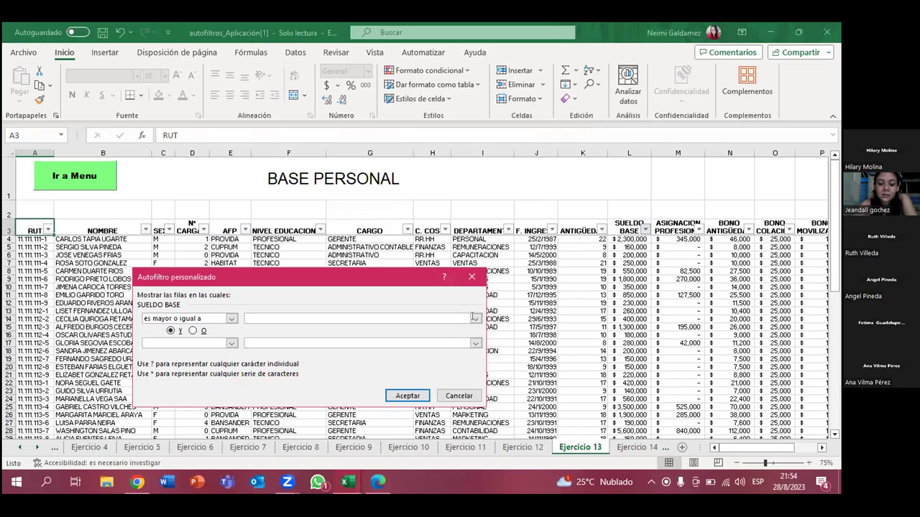
# Set the first SUELDO BASE condition to 'es mayor o igual a', rereading the PDF task
pyautogui.click(475, 318)
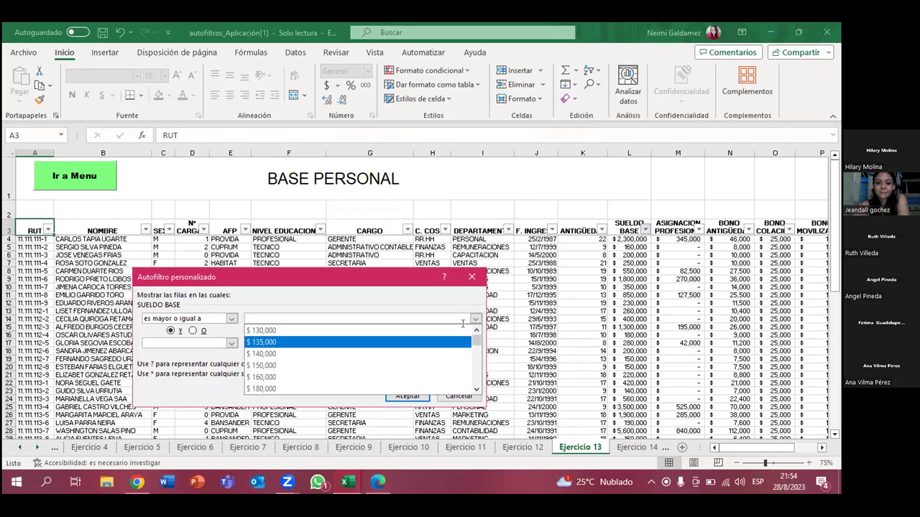
pyautogui.scroll(-1, 266, 363)
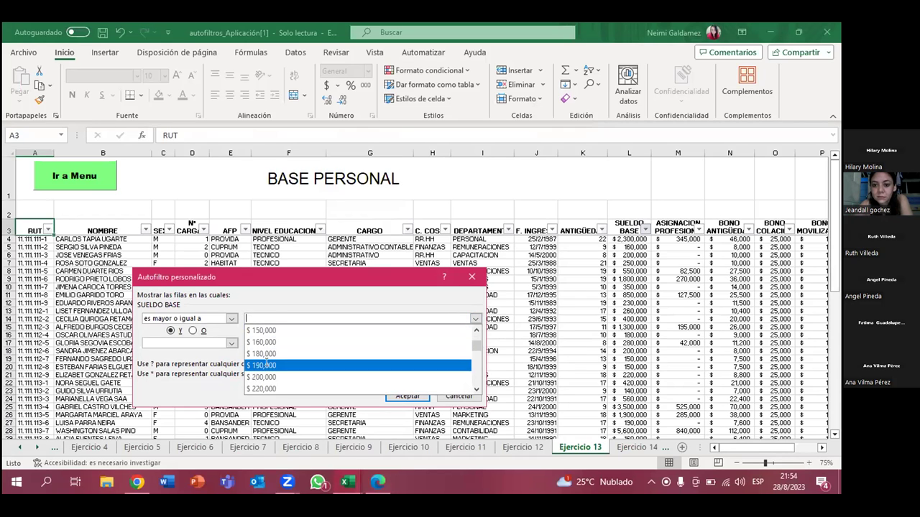
pyautogui.hotkey('alt', 'Tab')
pyautogui.hotkey('alt', 'Tab')
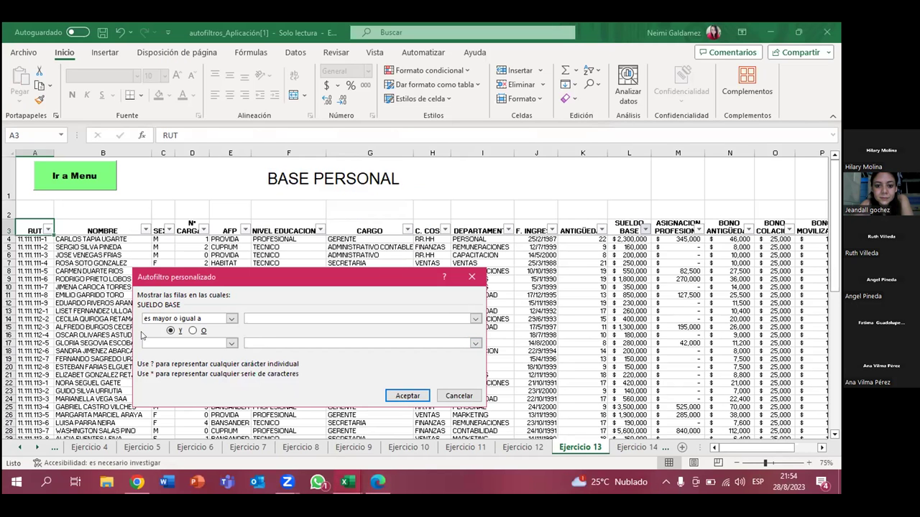
pyautogui.write('189')
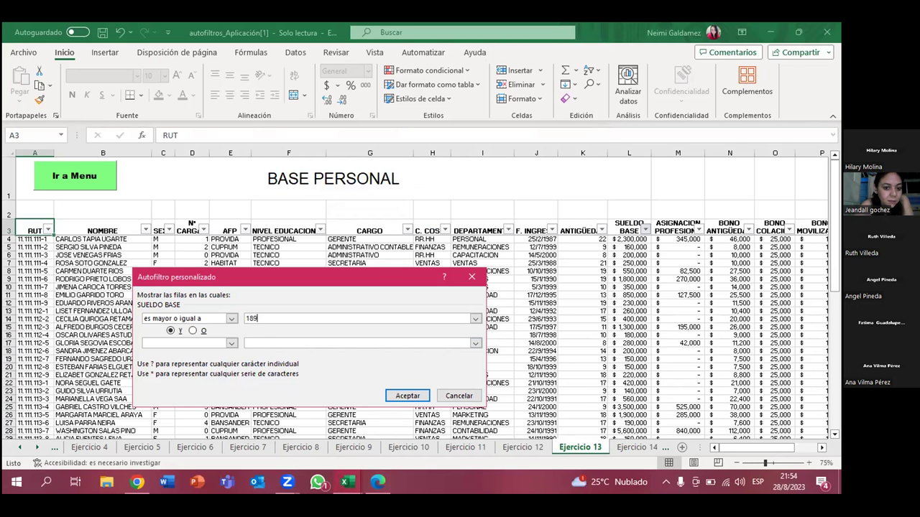
pyautogui.write('000')
pyautogui.hotkey('alt', 'Tab')
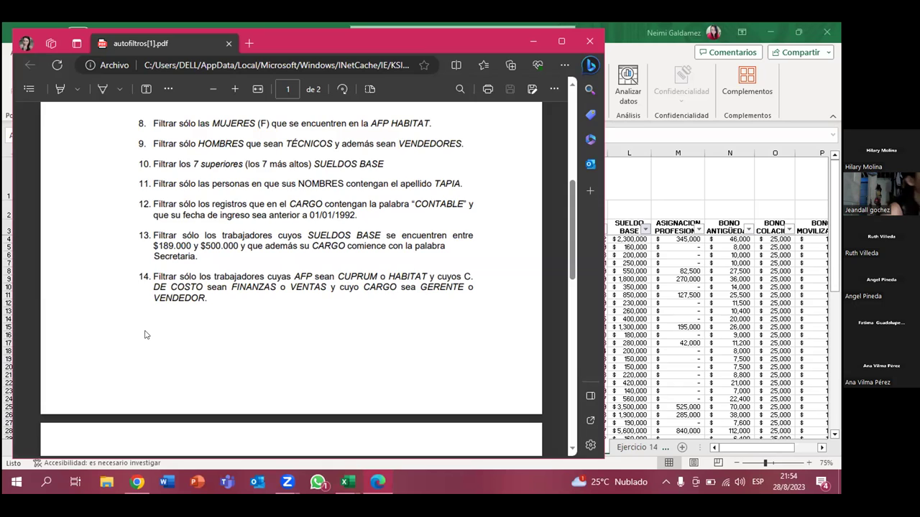
pyautogui.hotkey('alt', 'Tab')
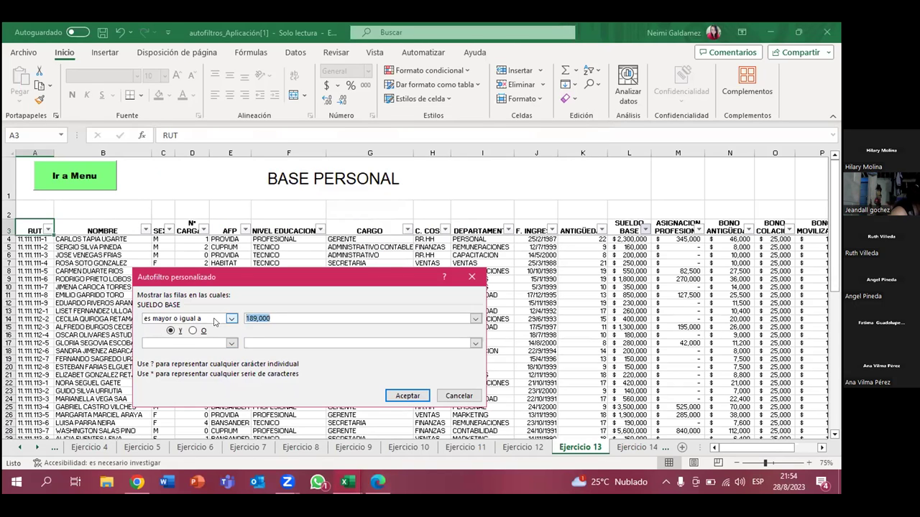
pyautogui.click(220, 319)
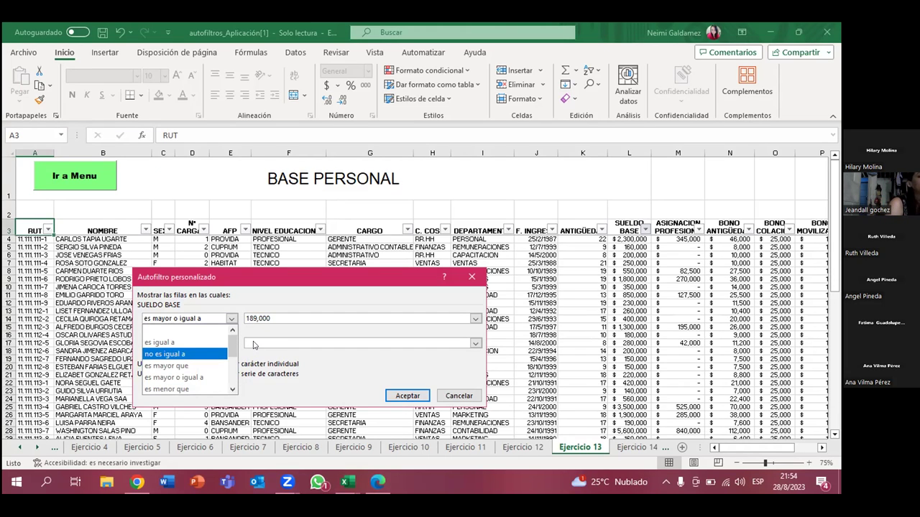
pyautogui.click(253, 345)
# Make the second condition 'es menor o igual a' 500.000 and correct the lower limit to 189.000
pyautogui.click(232, 344)
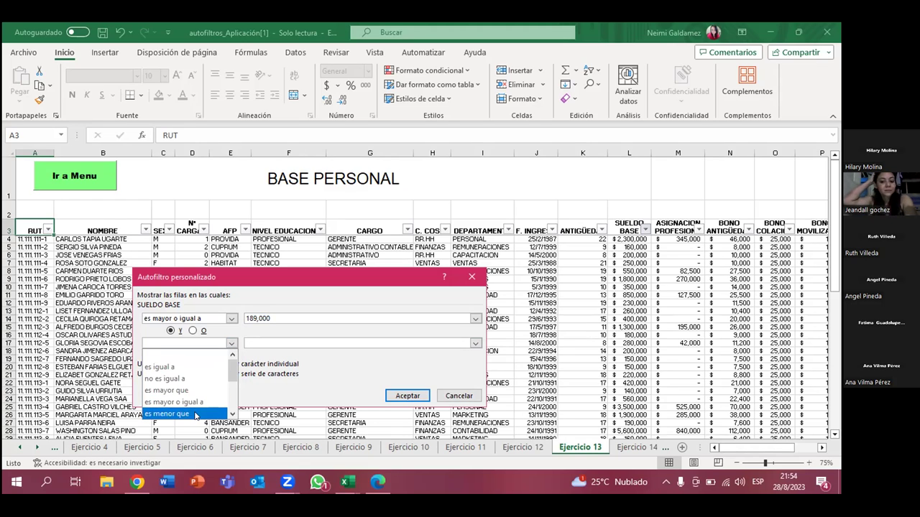
pyautogui.click(232, 416)
pyautogui.click(231, 416)
pyautogui.click(191, 403)
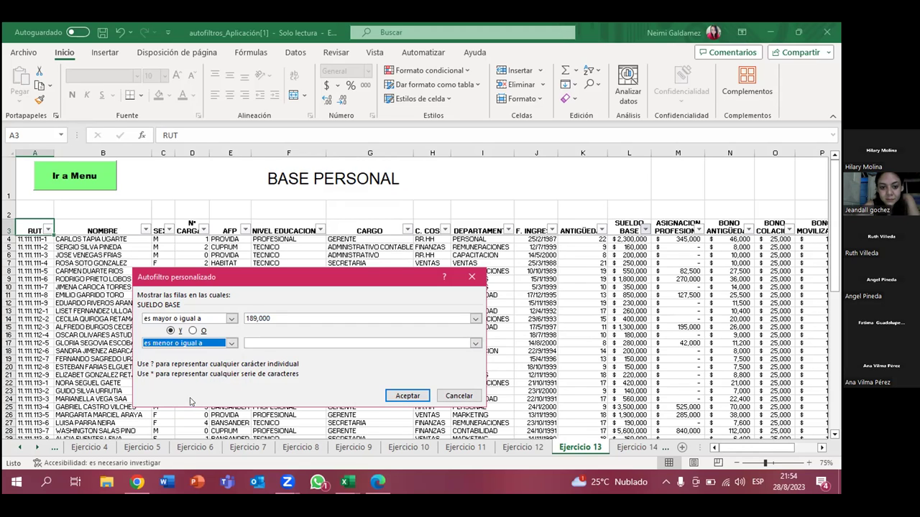
pyautogui.click(263, 343)
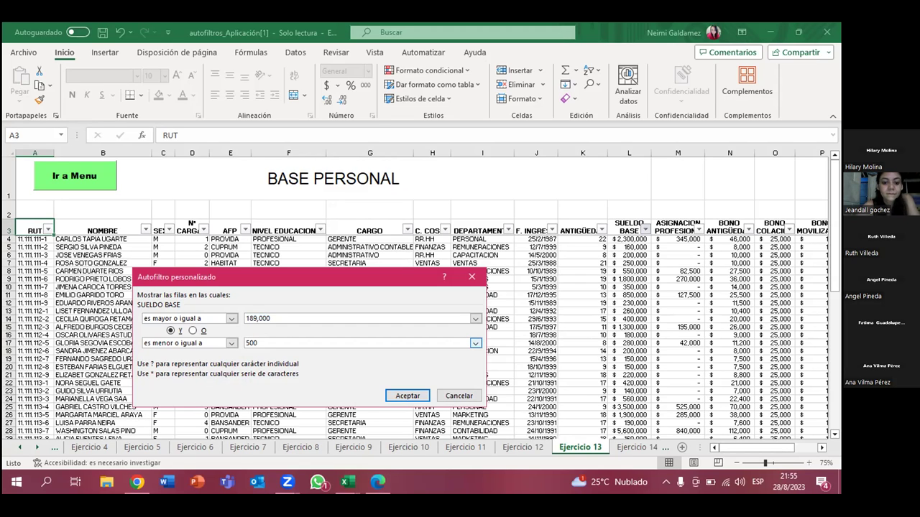
pyautogui.write('.000')
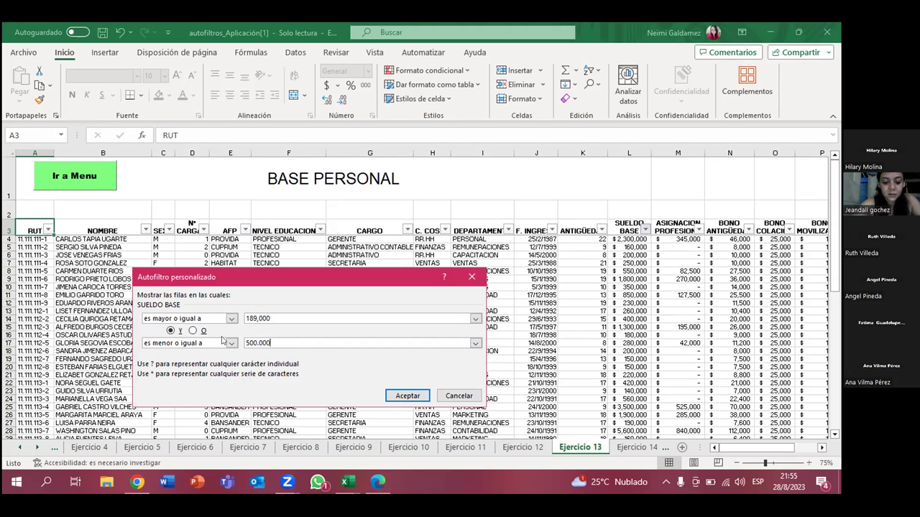
pyautogui.doubleClick(258, 319)
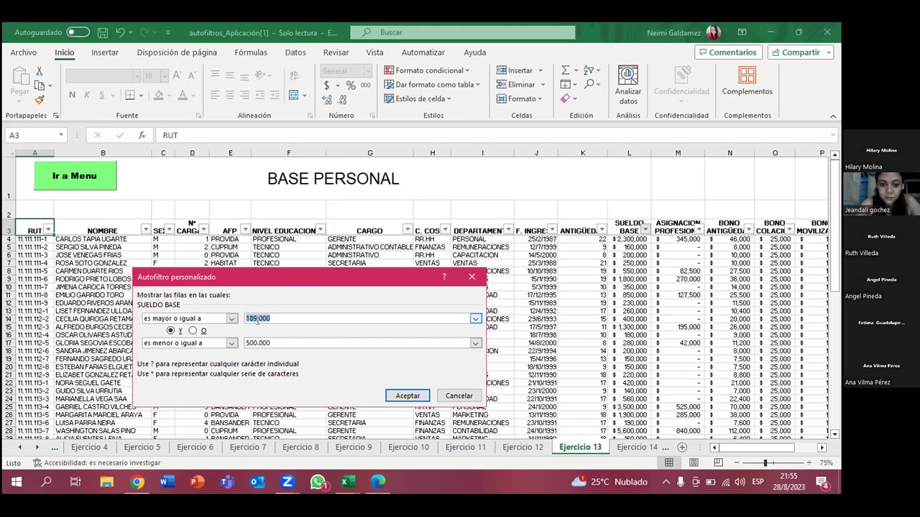
pyautogui.write('189.00')
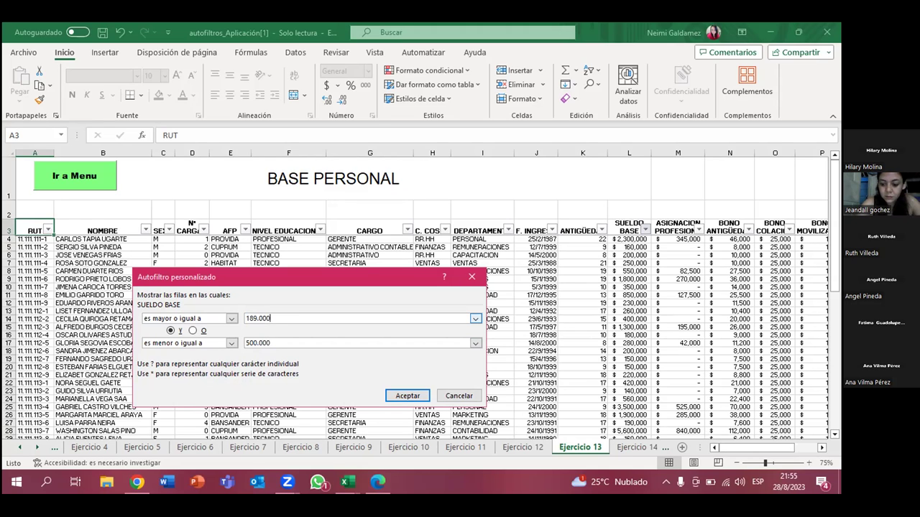
pyautogui.click(398, 400)
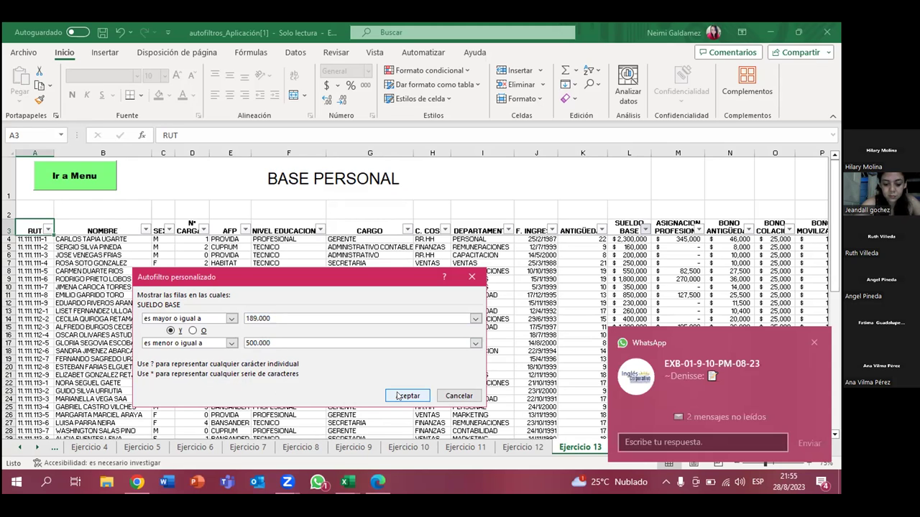
pyautogui.click(398, 396)
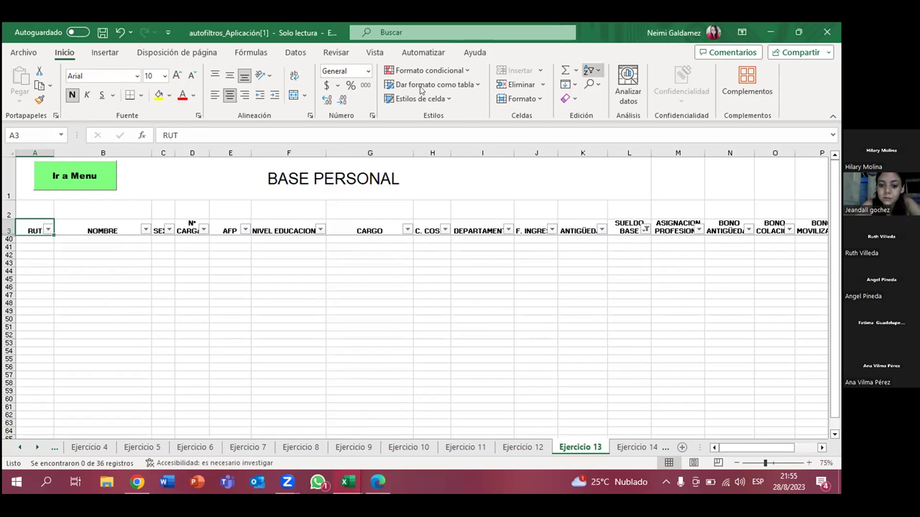
pyautogui.click(592, 71)
pyautogui.click(617, 159)
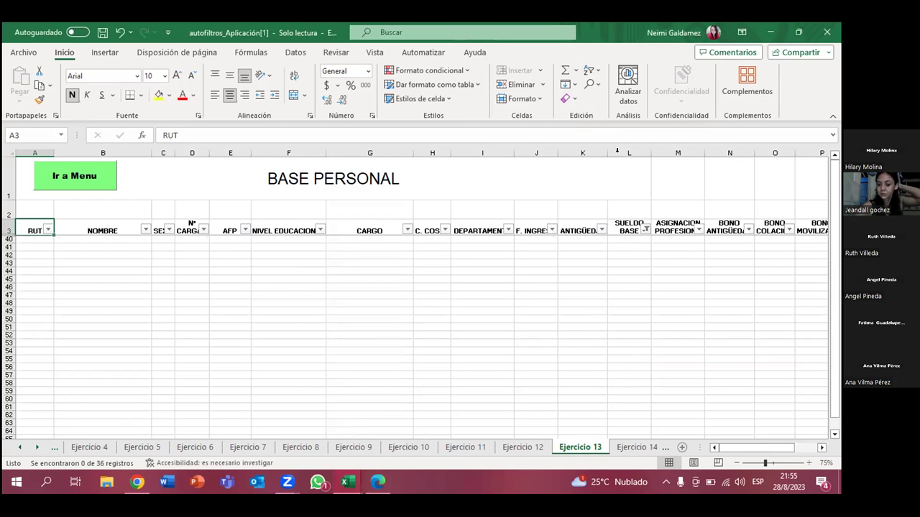
pyautogui.click(645, 230)
pyautogui.click(468, 300)
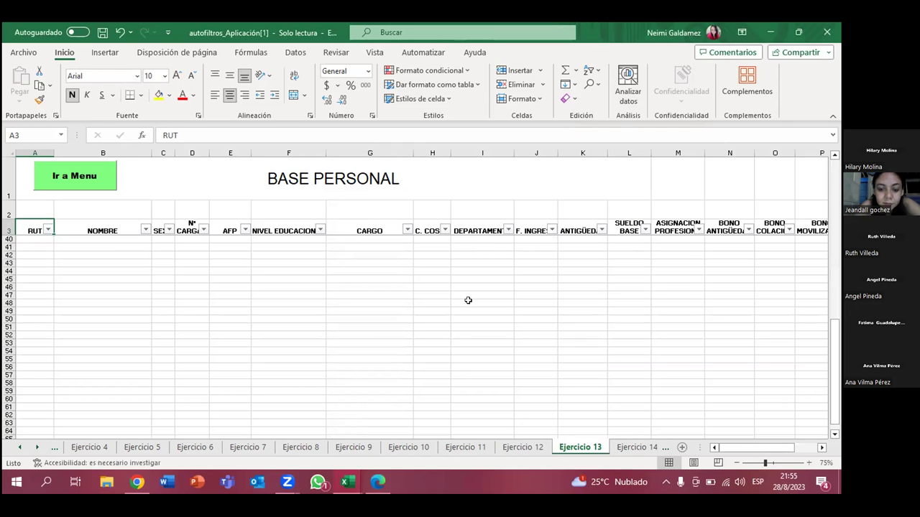
pyautogui.scroll(4, 579, 285)
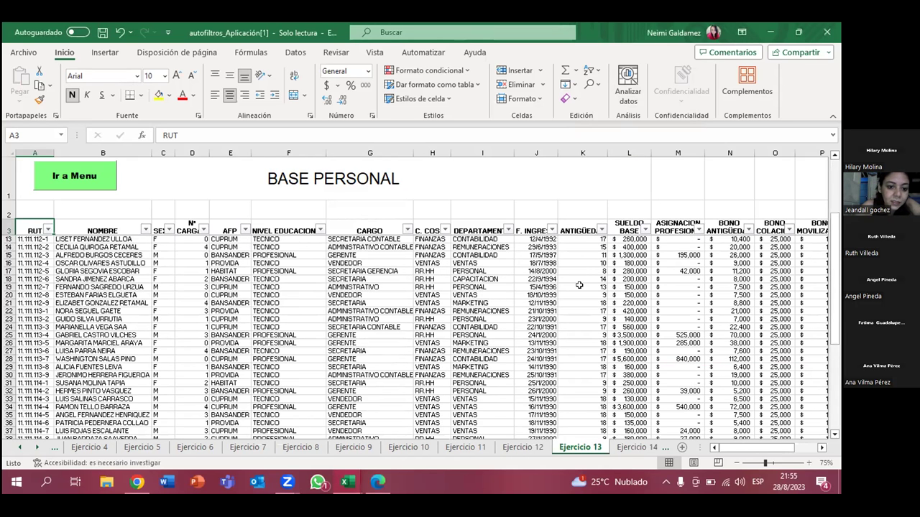
pyautogui.scroll(3, 579, 285)
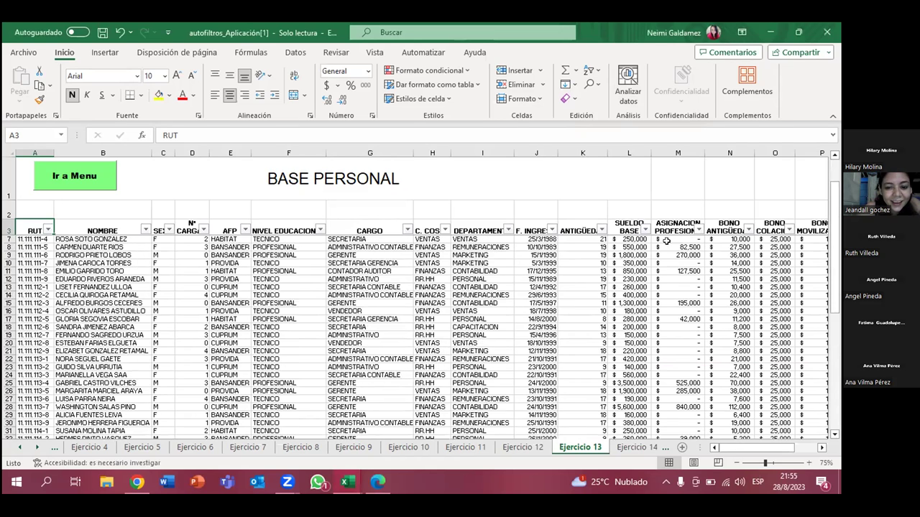
# Start a SUELDO BASE 'Mayor o igual que' 189,000 number filter
pyautogui.click(645, 230)
pyautogui.scroll(-5, 633, 373)
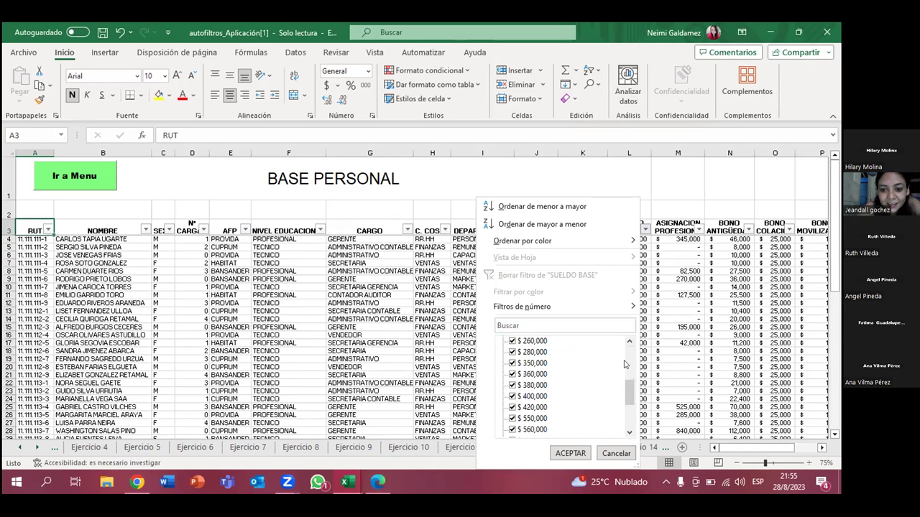
pyautogui.scroll(-5, 508, 343)
pyautogui.scroll(5, 508, 343)
pyautogui.scroll(5, 508, 343)
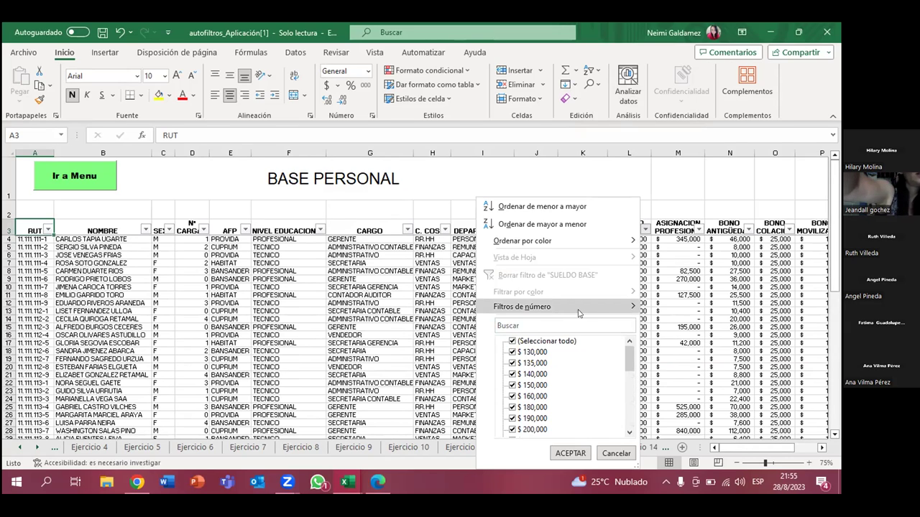
pyautogui.scroll(-1, 568, 371)
pyautogui.scroll(1, 567, 373)
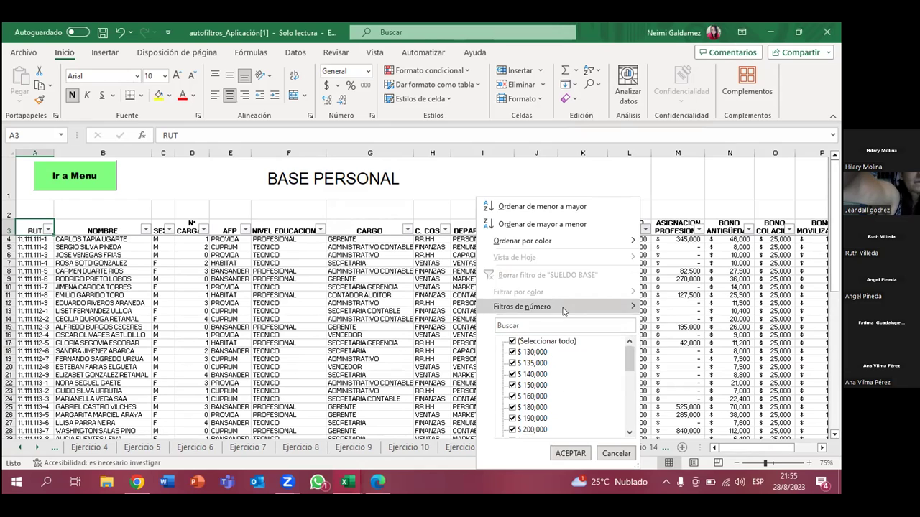
pyautogui.moveTo(523, 307)
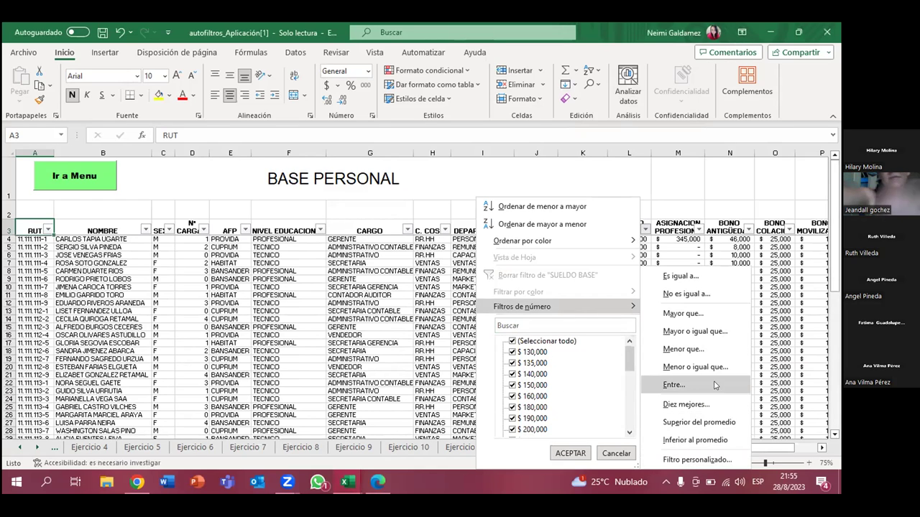
pyautogui.click(715, 332)
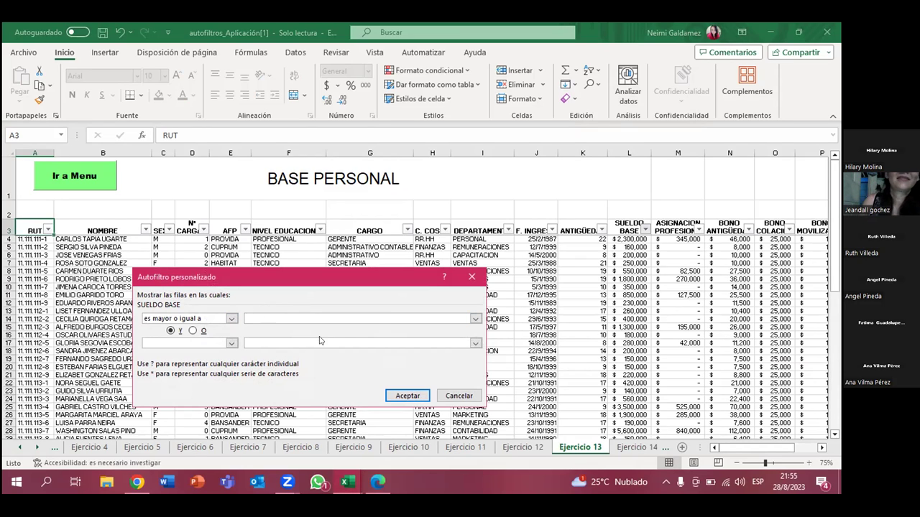
pyautogui.write('t')
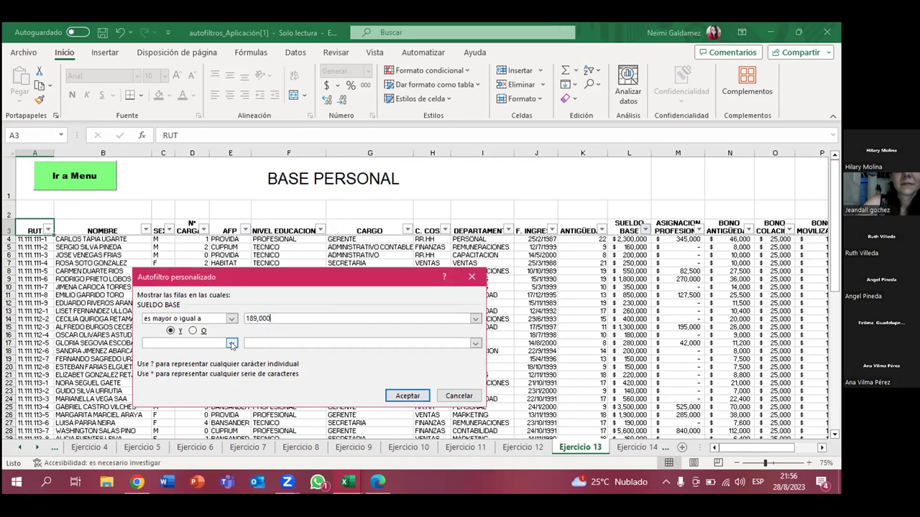
# Add 'es menor o igual a' 500,000 as the second condition and apply the salary filter
pyautogui.click(231, 344)
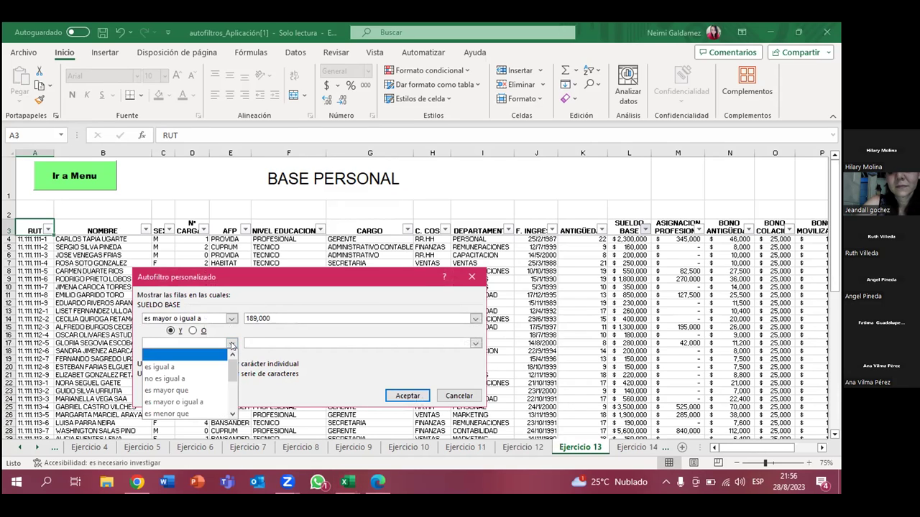
pyautogui.scroll(-2, 191, 406)
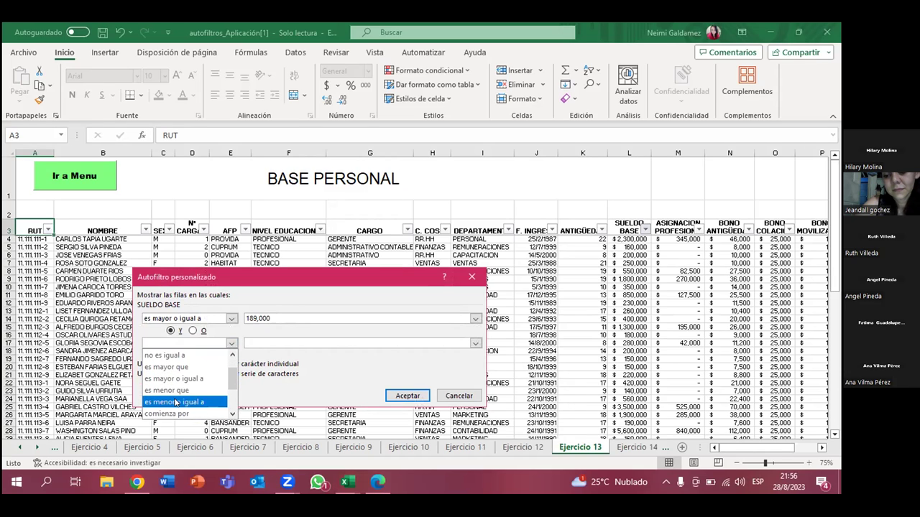
pyautogui.click(174, 403)
pyautogui.write('500,000')
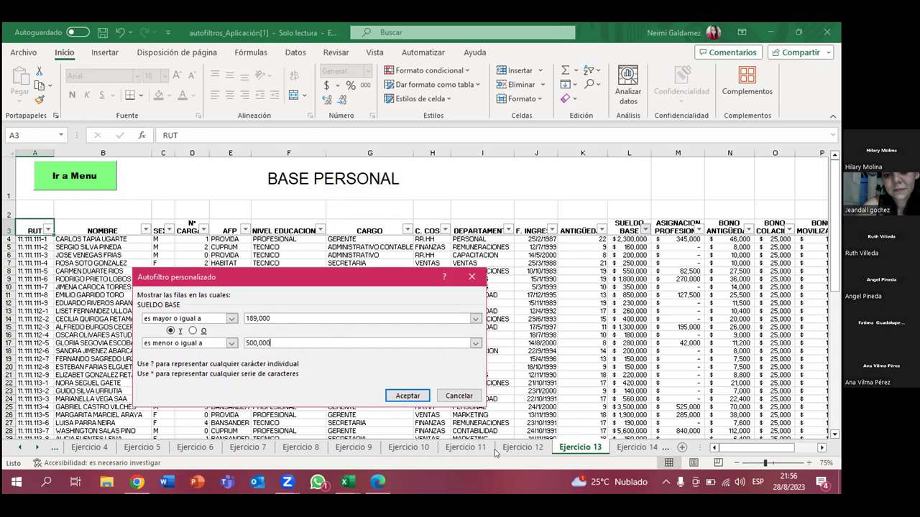
pyautogui.click(398, 396)
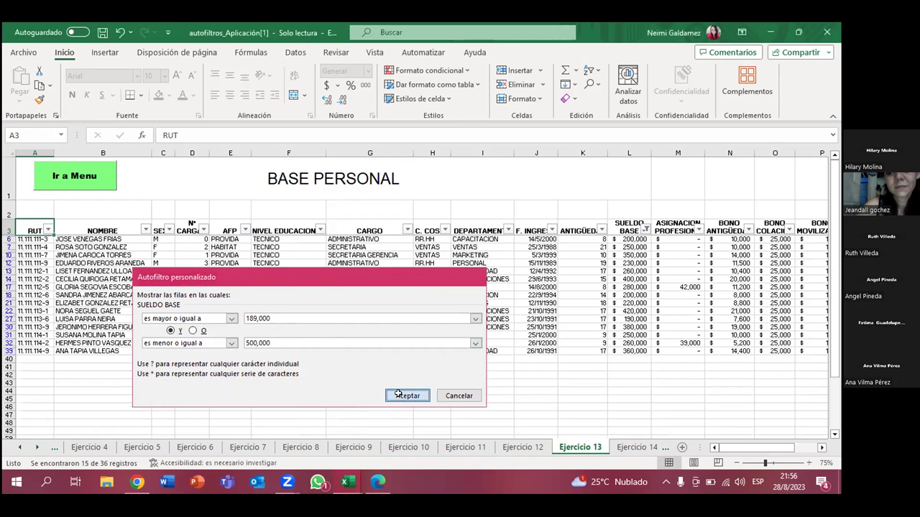
pyautogui.click(469, 376)
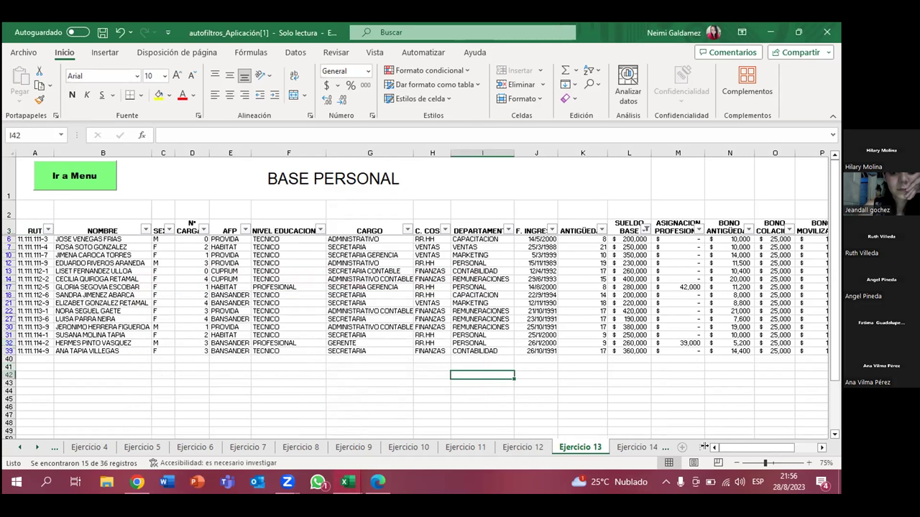
pyautogui.moveTo(726, 447); pyautogui.dragTo(749, 434)
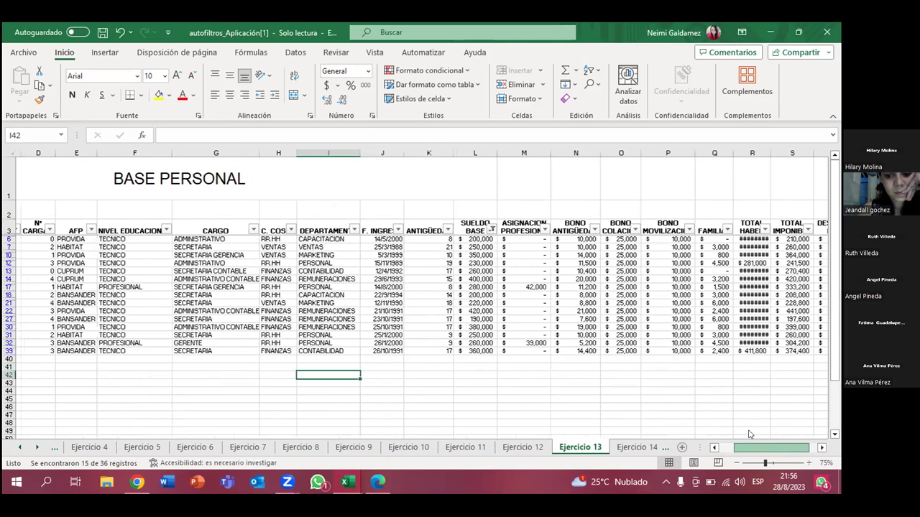
pyautogui.hscroll(-3, 748, 434)
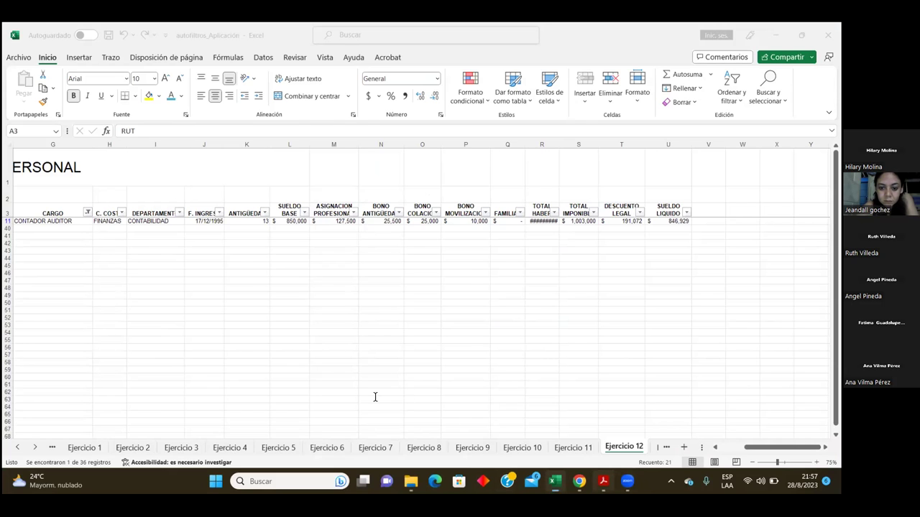
# Switch to the autofiltros.pdf exercise list in Acrobat
pyautogui.hotkey('alt', 'Tab')
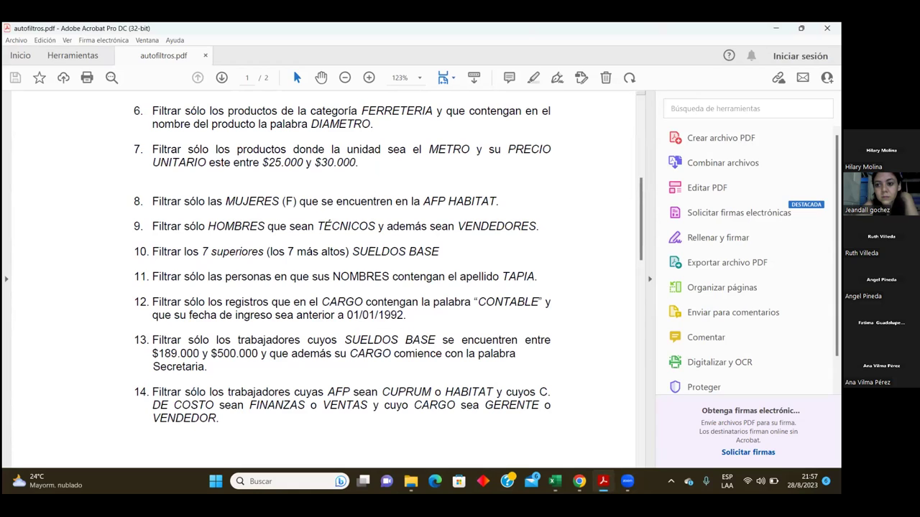
# Return from Acrobat to Excel's Ejercicio 12 sheet
pyautogui.hotkey('alt', 'Tab')
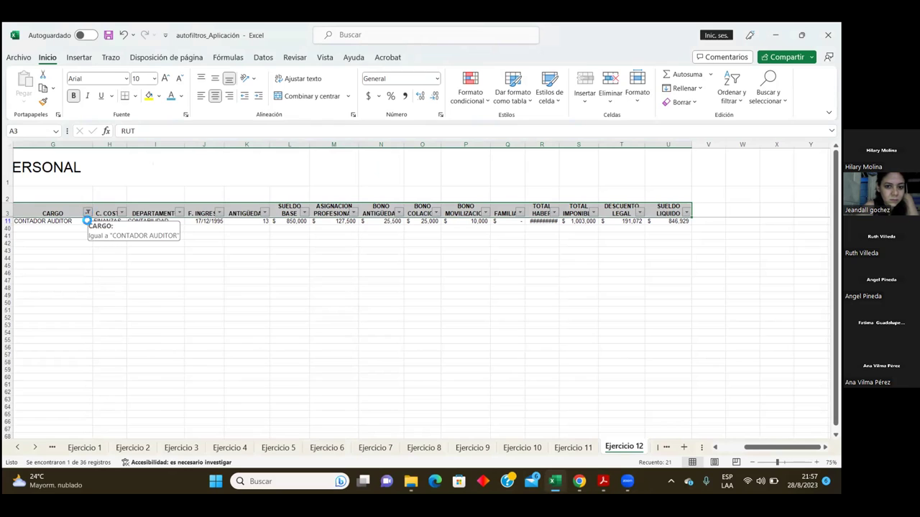
# Clear the existing CARGO filter on Ejercicio 12 to show all rows
pyautogui.click(88, 213)
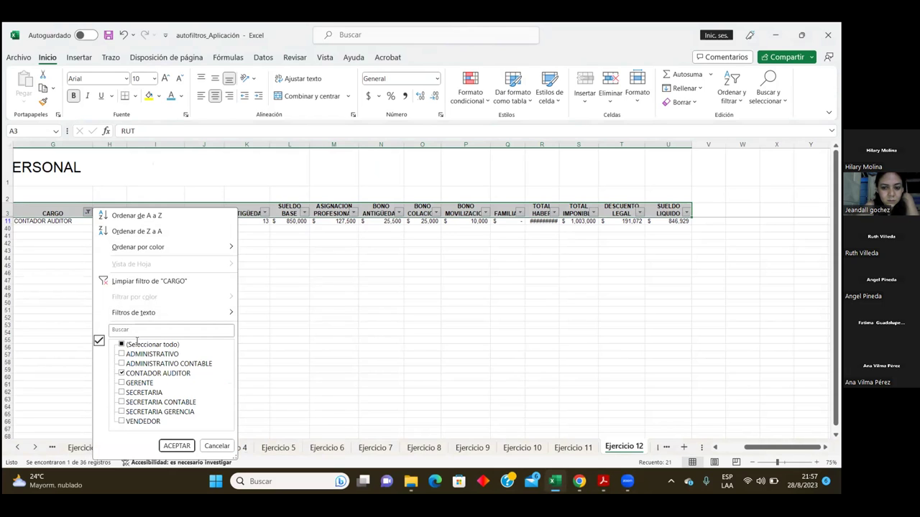
pyautogui.click(135, 230)
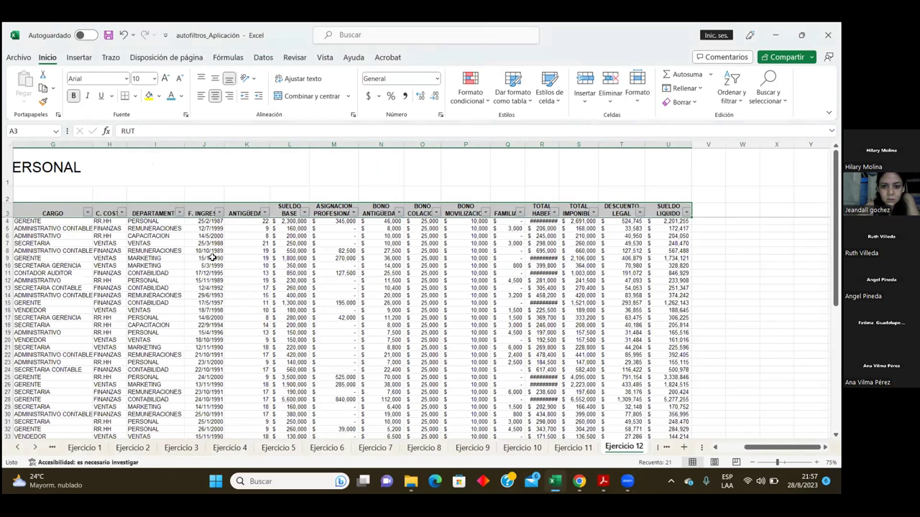
pyautogui.scroll(-1, 166, 245)
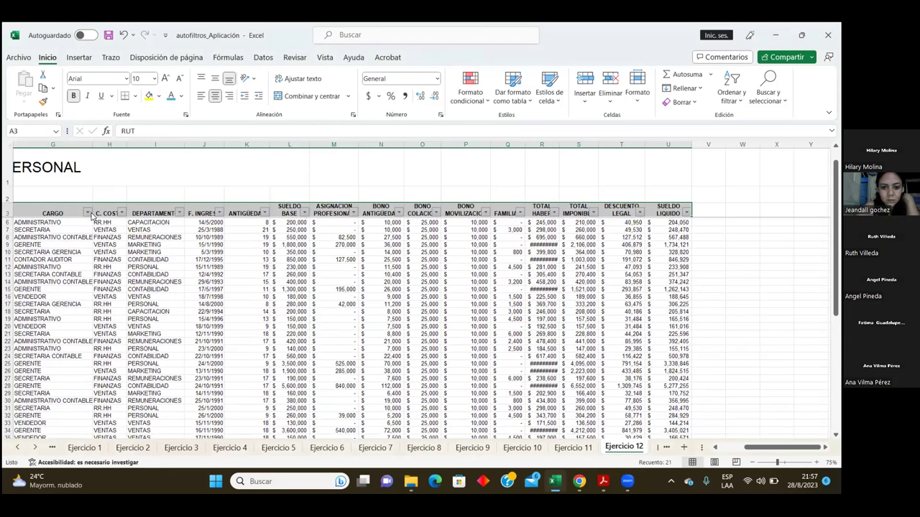
pyautogui.scroll(1, 93, 217)
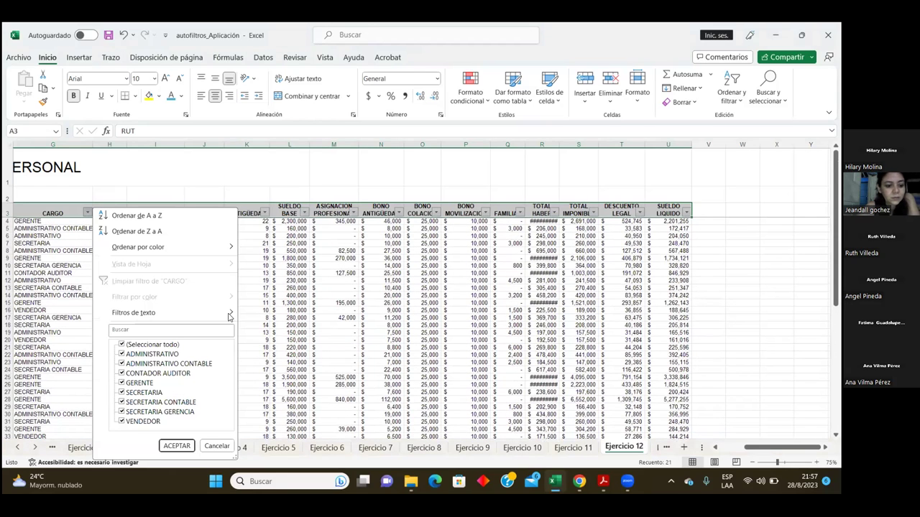
pyautogui.moveTo(133, 313)
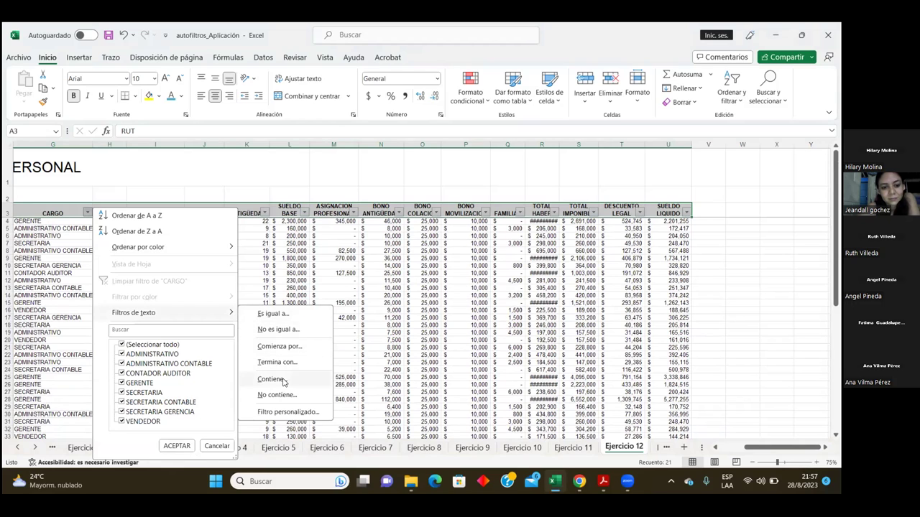
# Filter CARGO to entries containing 'contable', then check the PDF wording
pyautogui.click(266, 380)
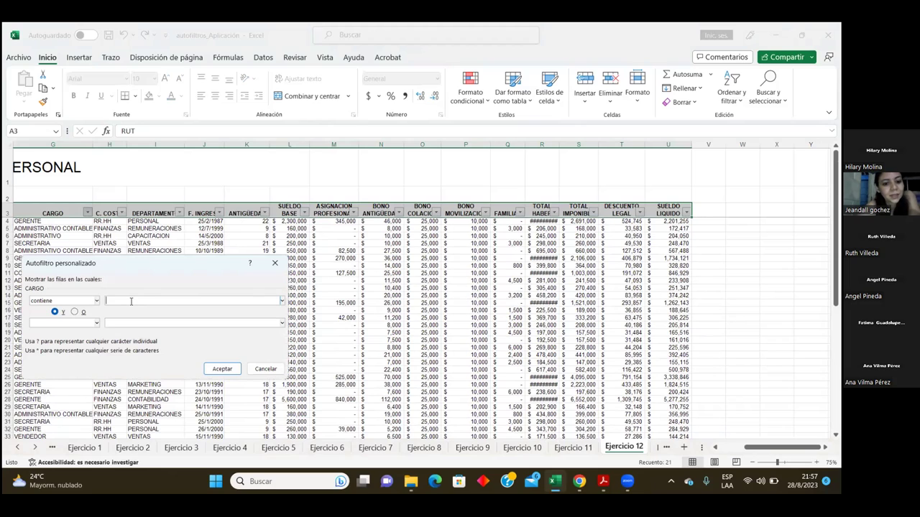
pyautogui.write('contable')
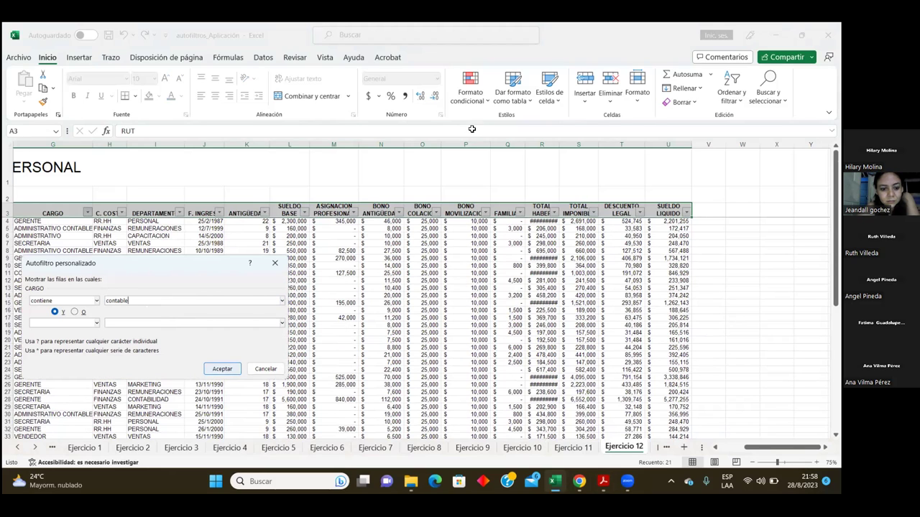
pyautogui.click(222, 370)
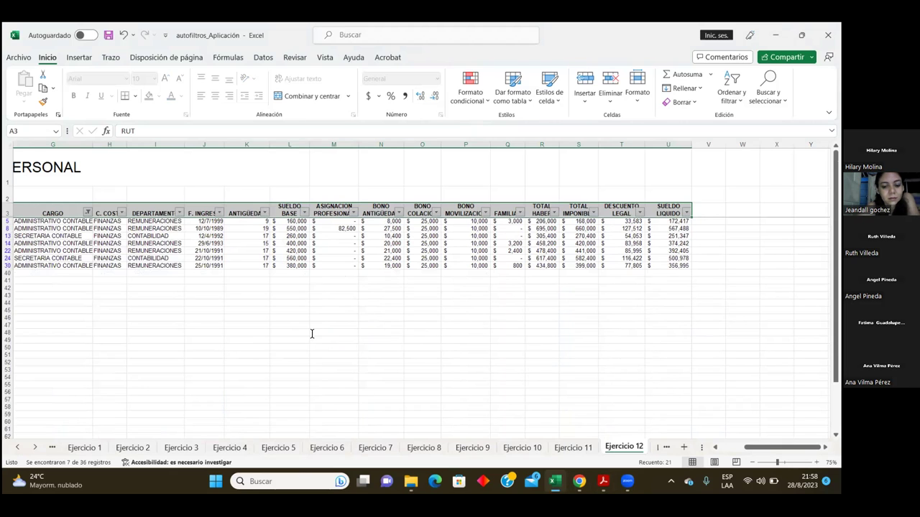
pyautogui.click(603, 482)
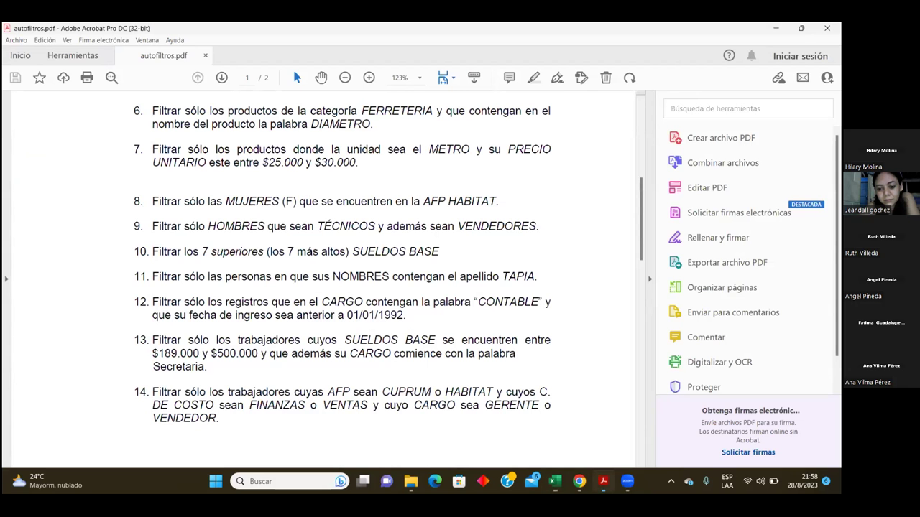
pyautogui.click(555, 481)
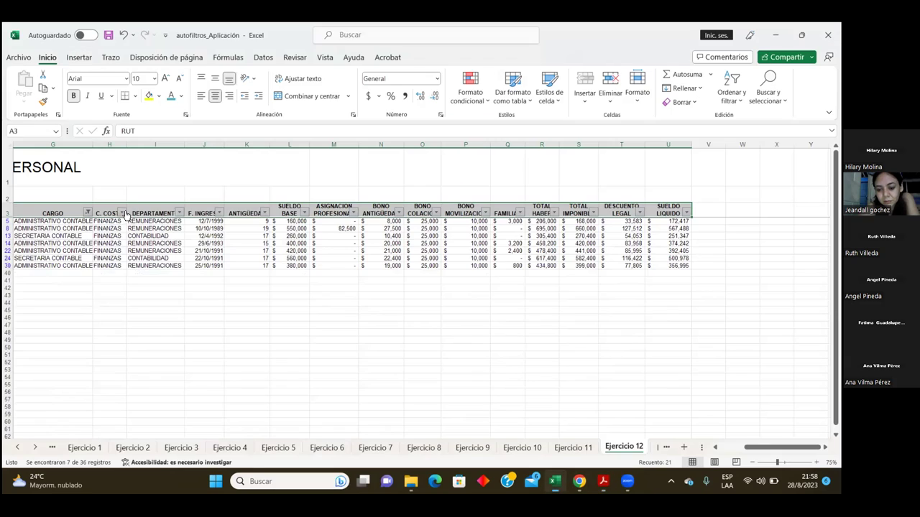
# Filter F. INGRESO to hire dates before 01/01/1992
pyautogui.click(220, 214)
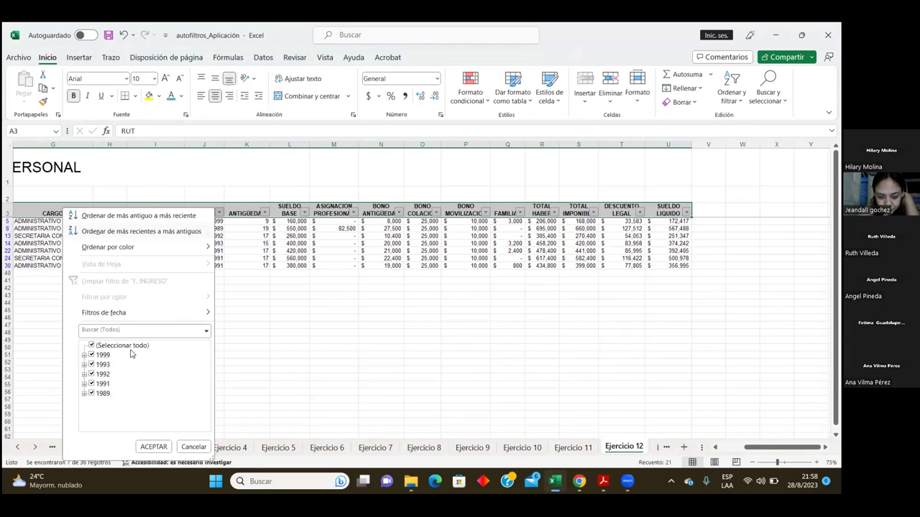
pyautogui.moveTo(143, 312)
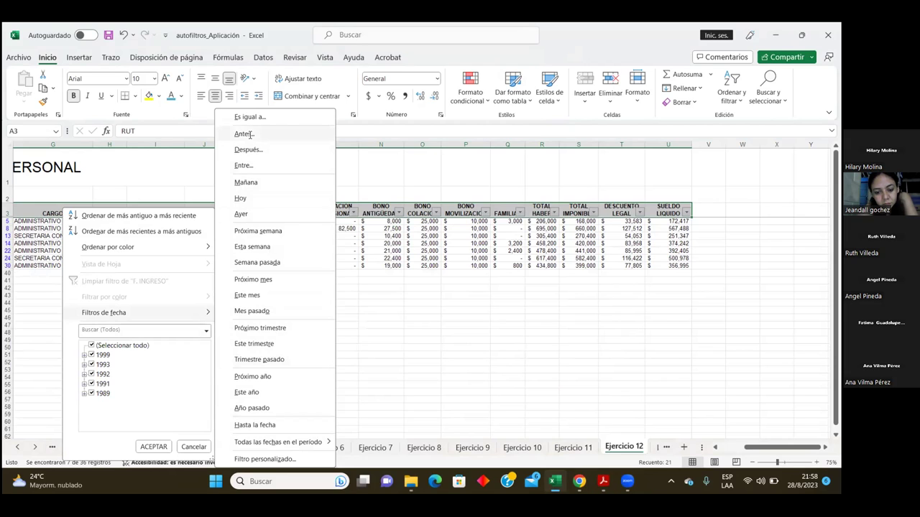
pyautogui.click(244, 134)
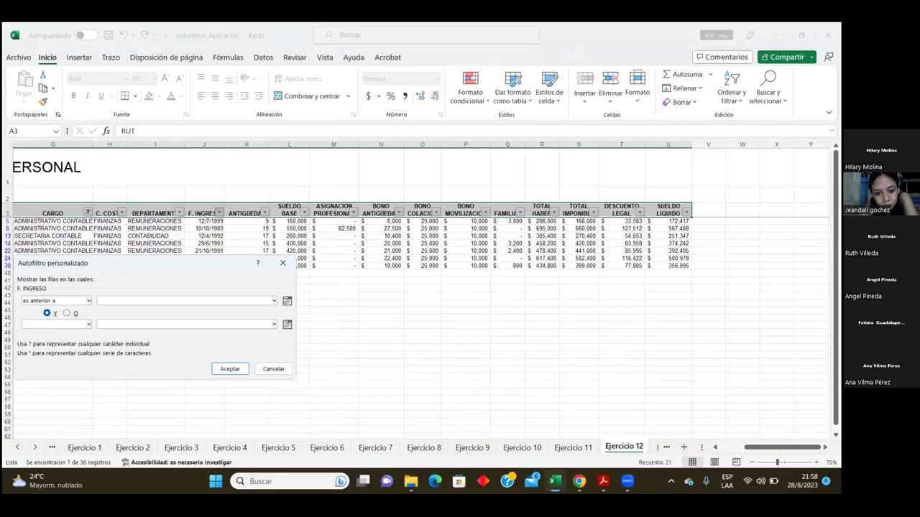
pyautogui.click(605, 480)
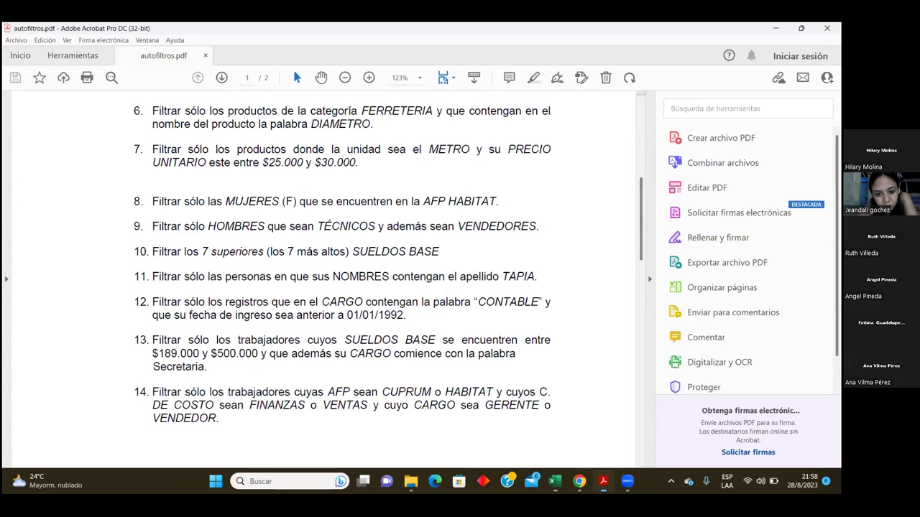
pyautogui.hotkey('alt', 'Tab')
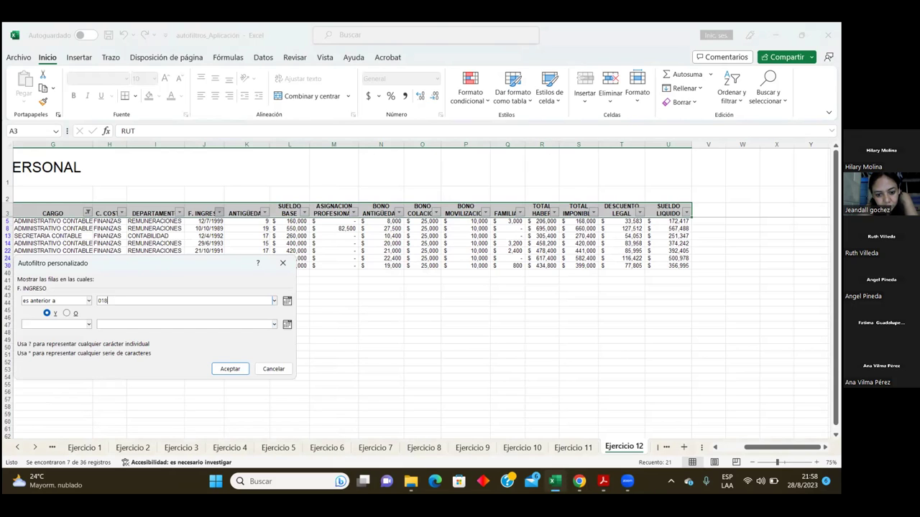
pyautogui.write('/1')
pyautogui.write('992')
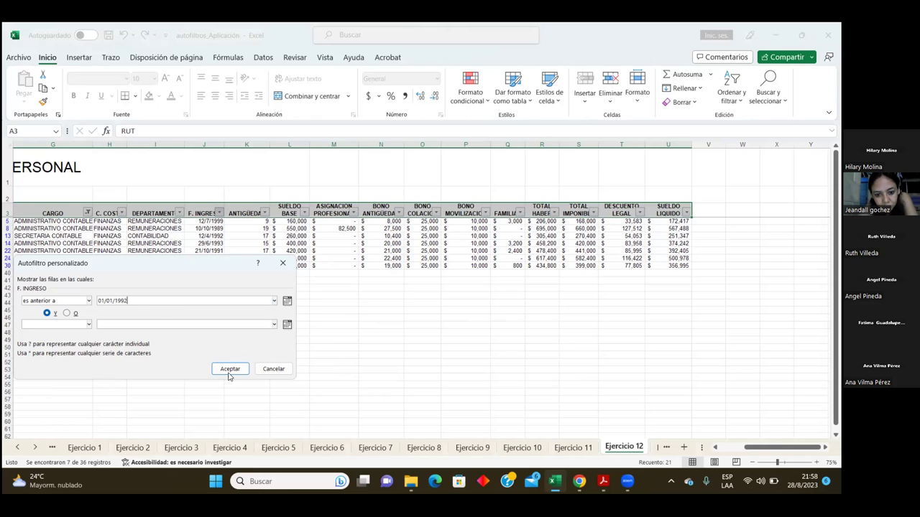
pyautogui.click(228, 371)
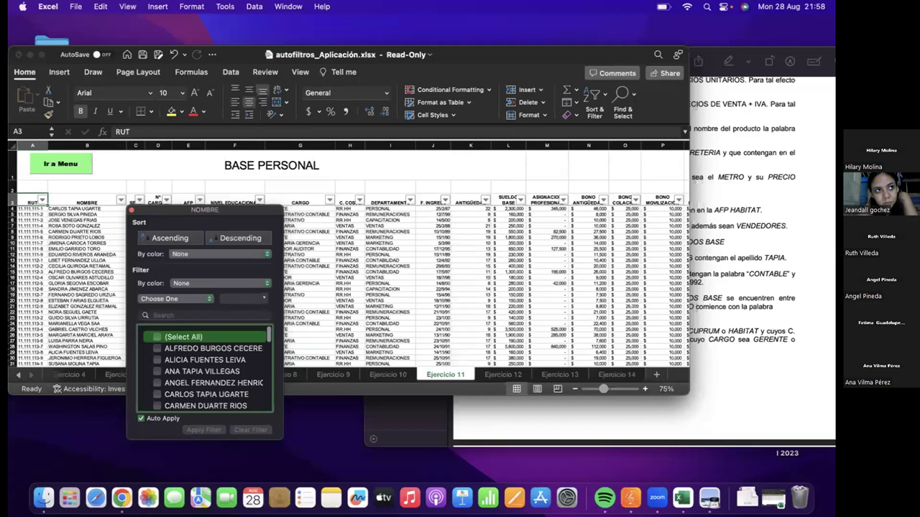
# Search 'tap' in the NOMBRE filter, then exclude 1992 from another workbook's F. INGRESO filter
pyautogui.click(187, 316)
pyautogui.write('t')
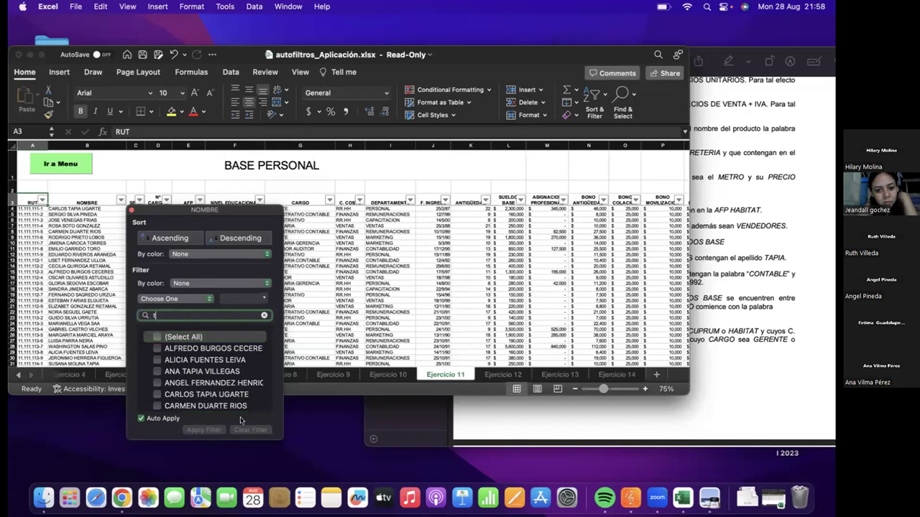
pyautogui.write('ap')
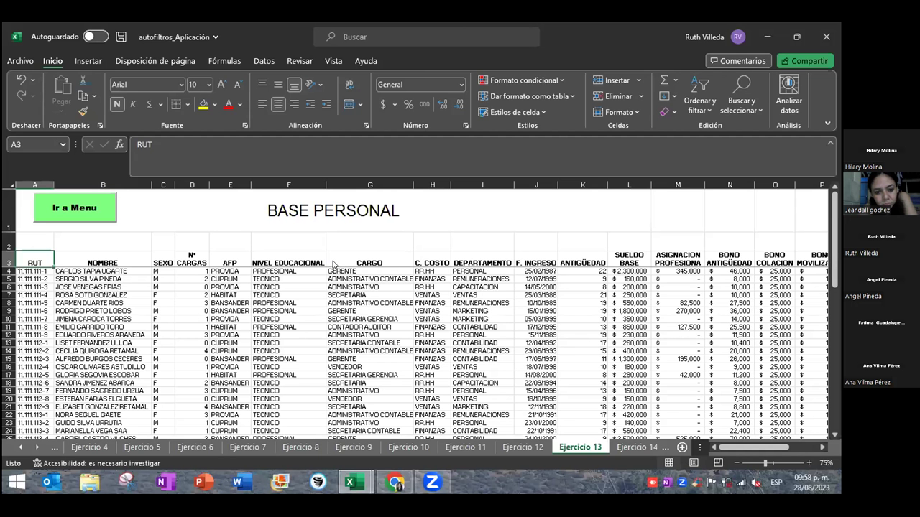
pyautogui.click(334, 260)
pyautogui.hotkey('alt', 'Tab')
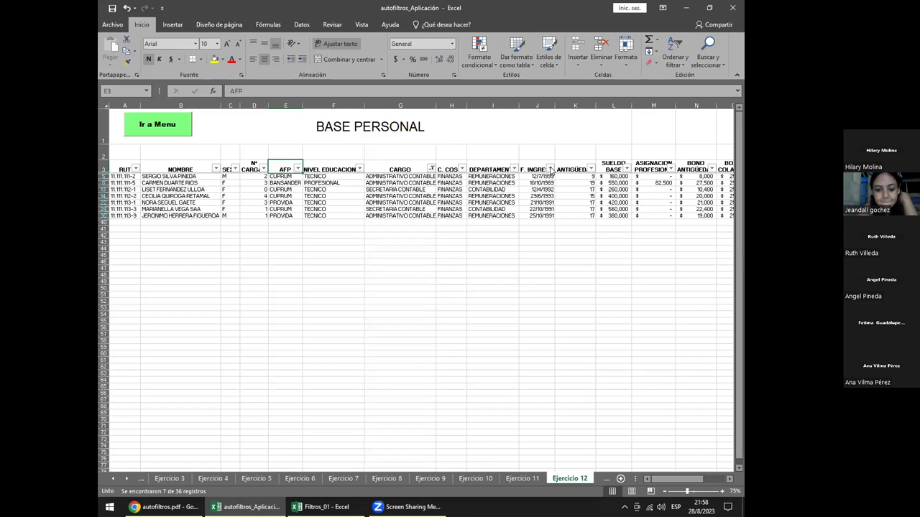
pyautogui.click(550, 169)
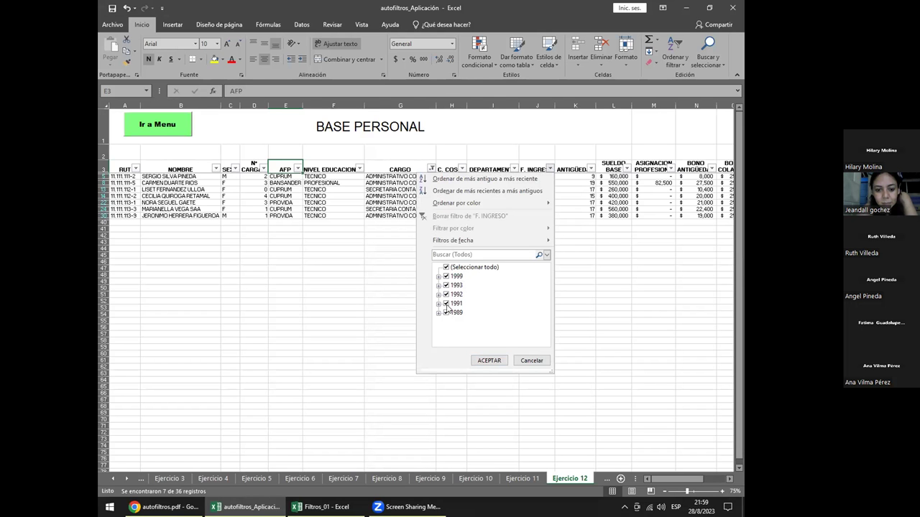
pyautogui.click(447, 295)
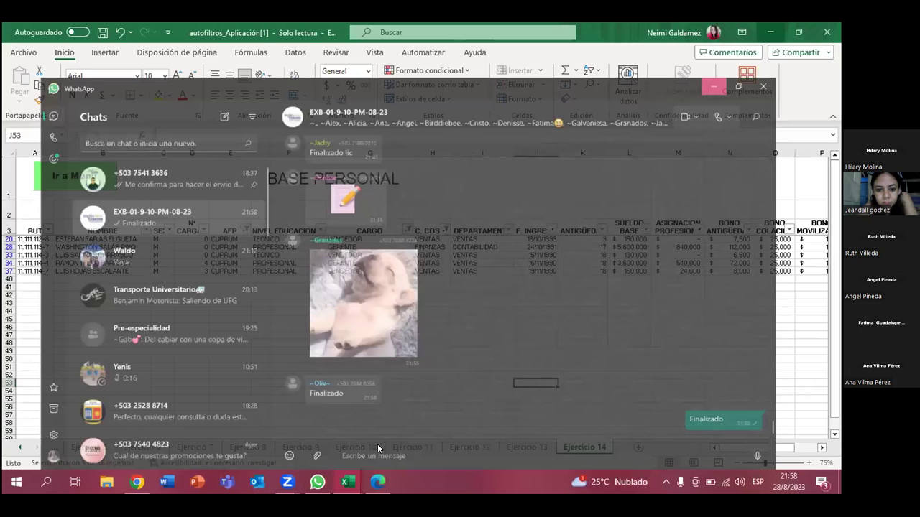
# Step through the exercise sheets from Ejercicio 4 to Ejercicio 14
pyautogui.hotkey('ctrl', 'pagedown')
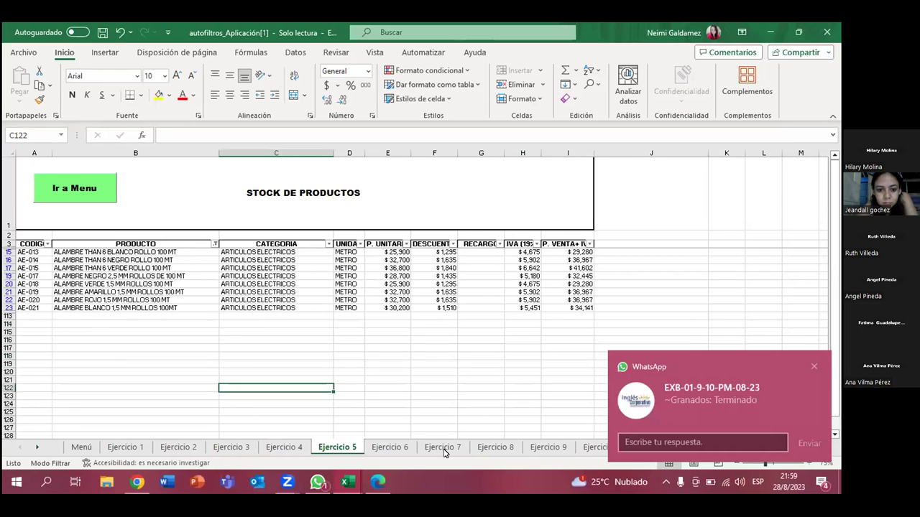
pyautogui.hotkey('ctrl', 'pagedown')
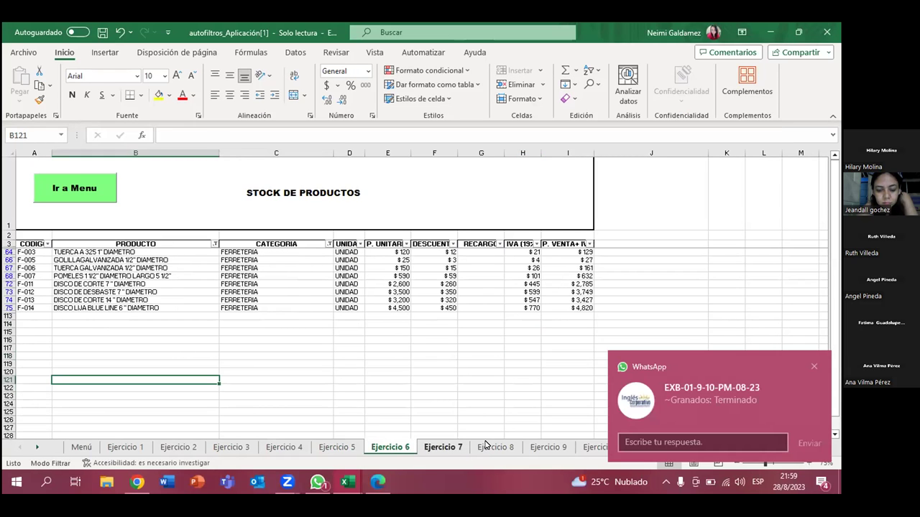
pyautogui.hotkey('ctrl', 'pagedown')
pyautogui.hotkey('ctrl', 'pagedown')
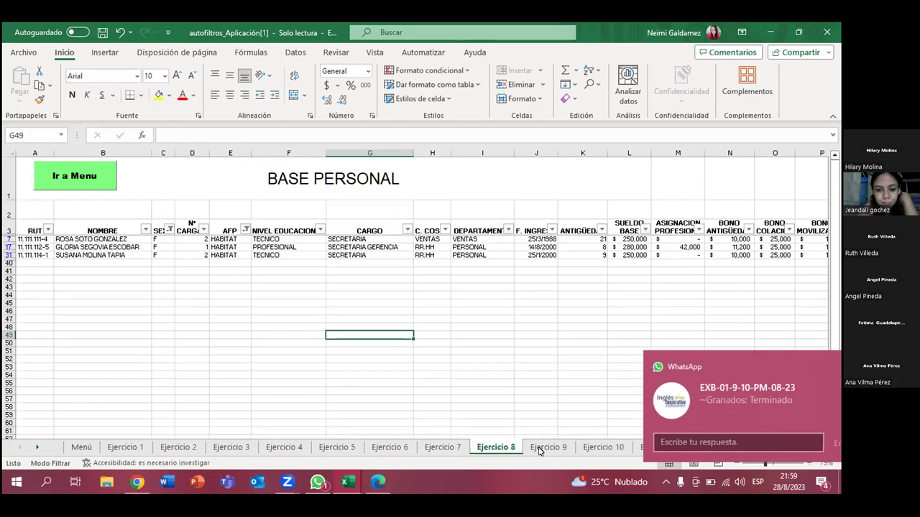
pyautogui.hotkey('ctrl', 'pagedown')
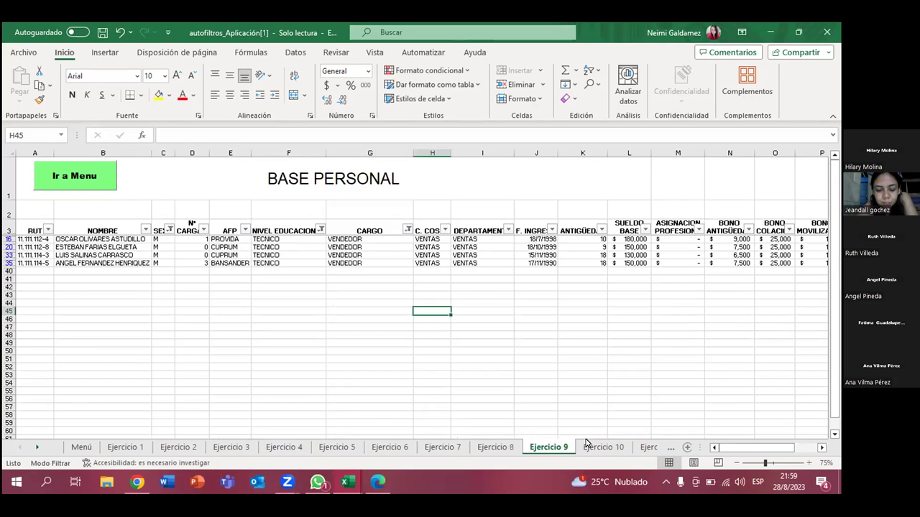
pyautogui.click(591, 446)
pyautogui.click(645, 448)
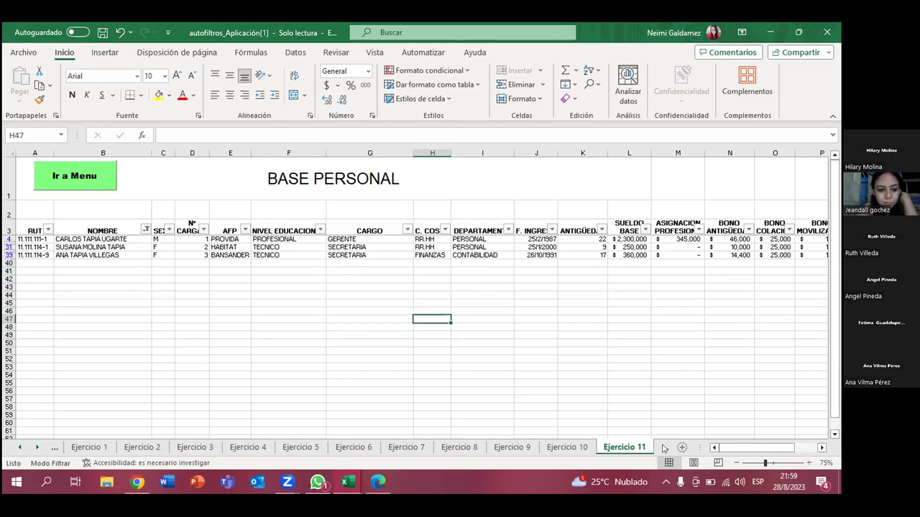
pyautogui.hotkey('ctrl', 'pagedown')
pyautogui.hotkey('ctrl', 'pagedown')
pyautogui.click(663, 447)
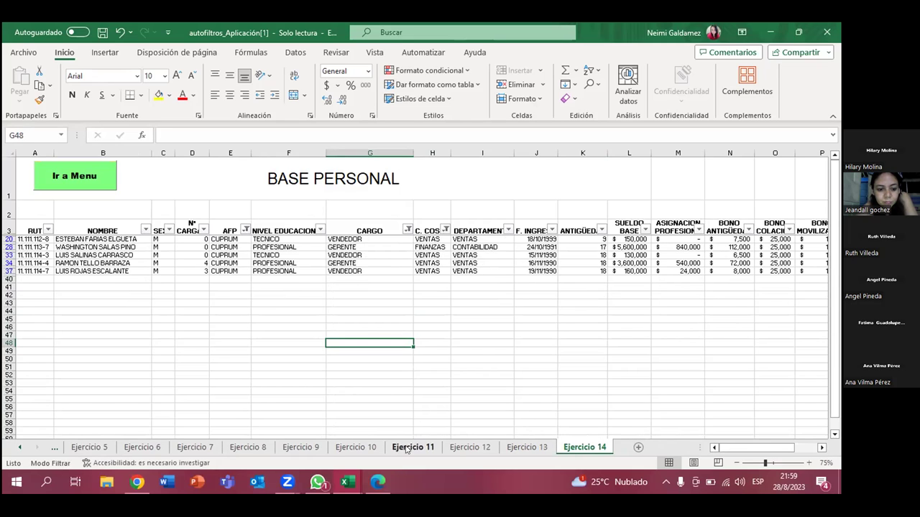
pyautogui.click(17, 450)
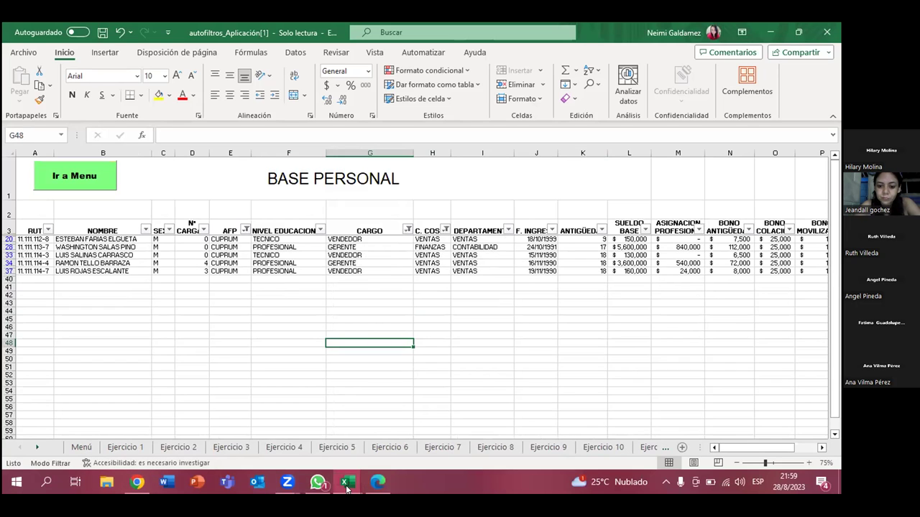
pyautogui.moveTo(347, 482)
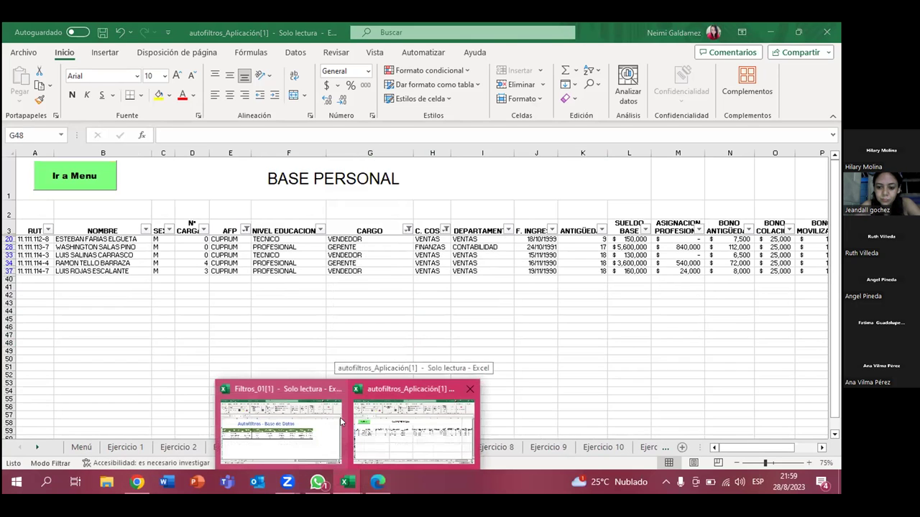
# Show Filtros_01's Resultado_Filtros sheet and scroll back to the NOMBRES columns A and B
pyautogui.click(335, 420)
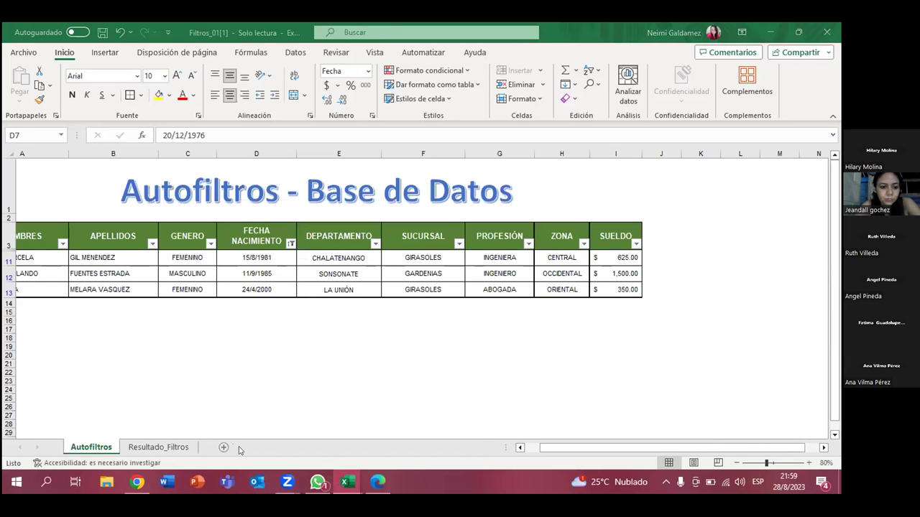
pyautogui.click(162, 446)
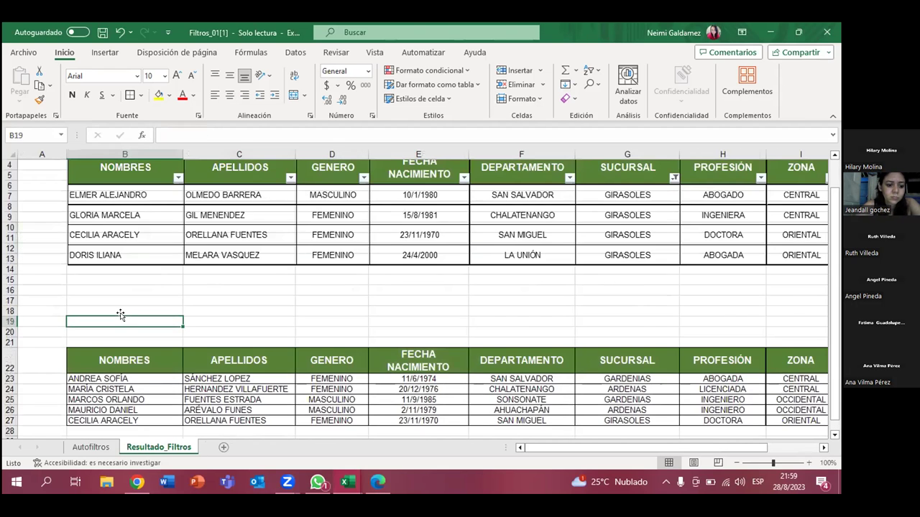
pyautogui.scroll(-2, 230, 352)
pyautogui.scroll(2, 239, 443)
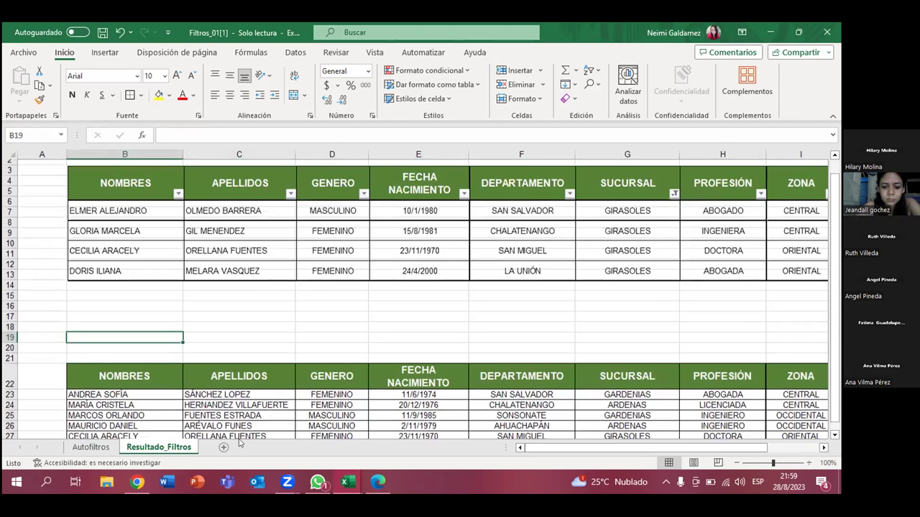
pyautogui.scroll(1, 182, 362)
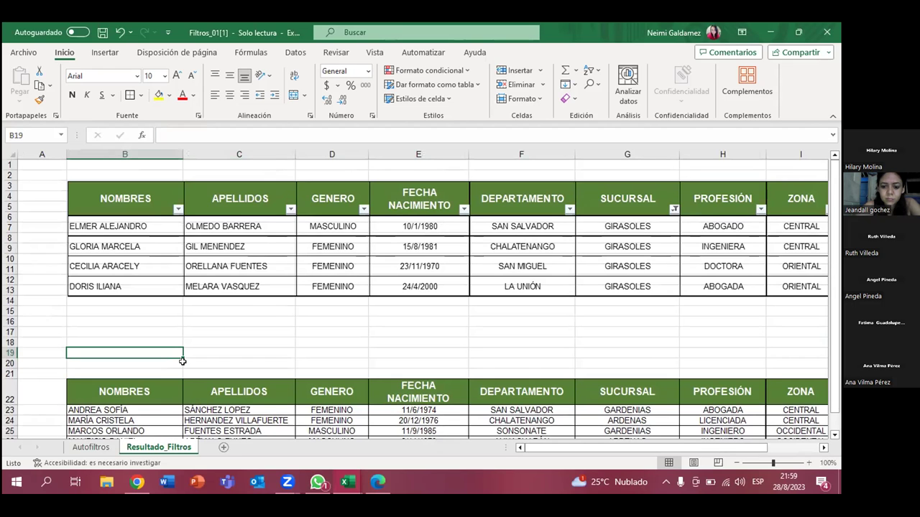
pyautogui.scroll(-1, 183, 362)
pyautogui.scroll(-1, 183, 361)
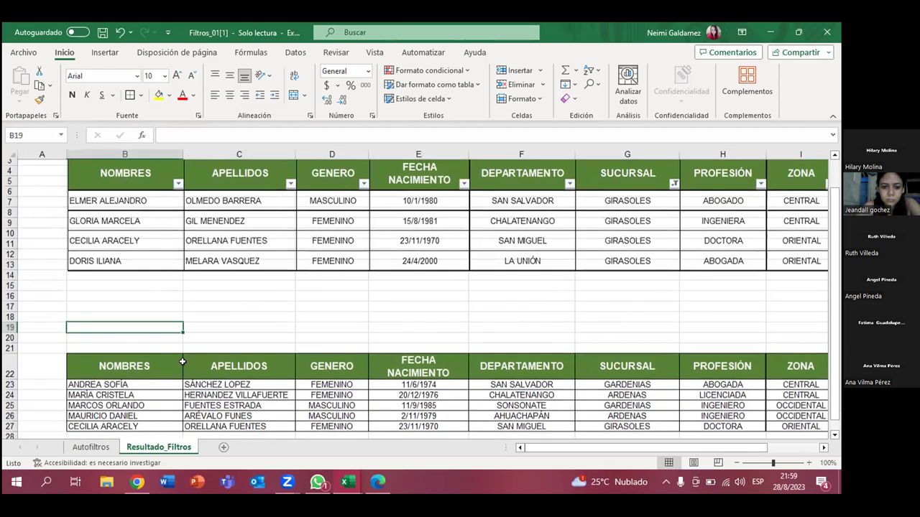
pyautogui.scroll(-2, 182, 361)
pyautogui.scroll(-1, 797, 453)
pyautogui.scroll(-1, 798, 453)
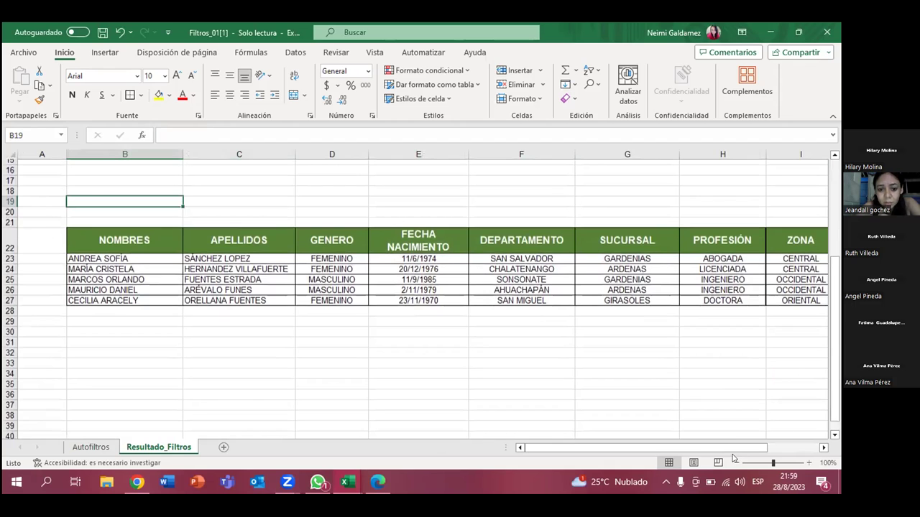
pyautogui.scroll(-1, 798, 453)
pyautogui.scroll(-1, 839, 447)
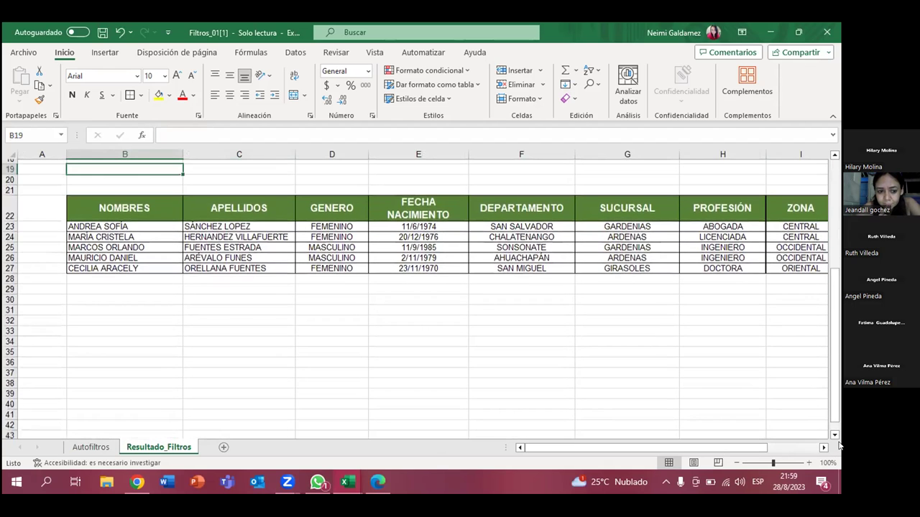
pyautogui.hscroll(2, 839, 447)
pyautogui.hscroll(1, 838, 447)
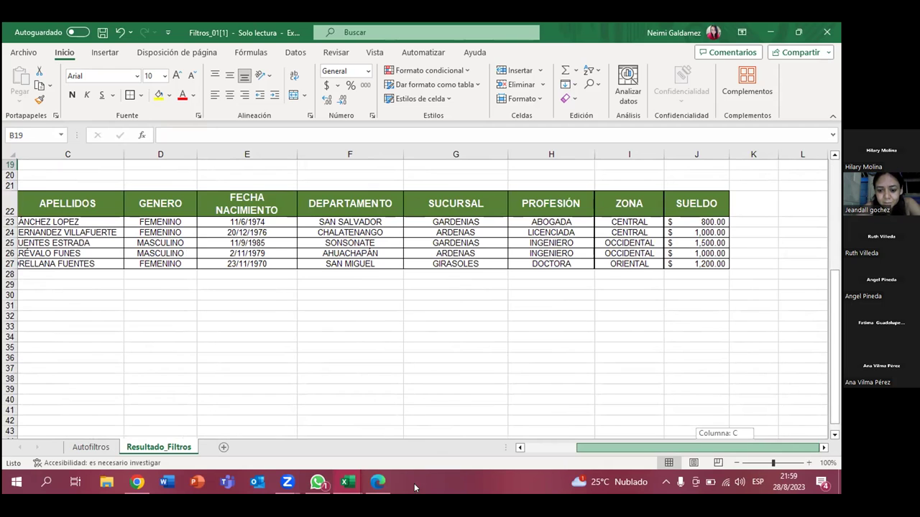
pyautogui.hscroll(-2, 314, 485)
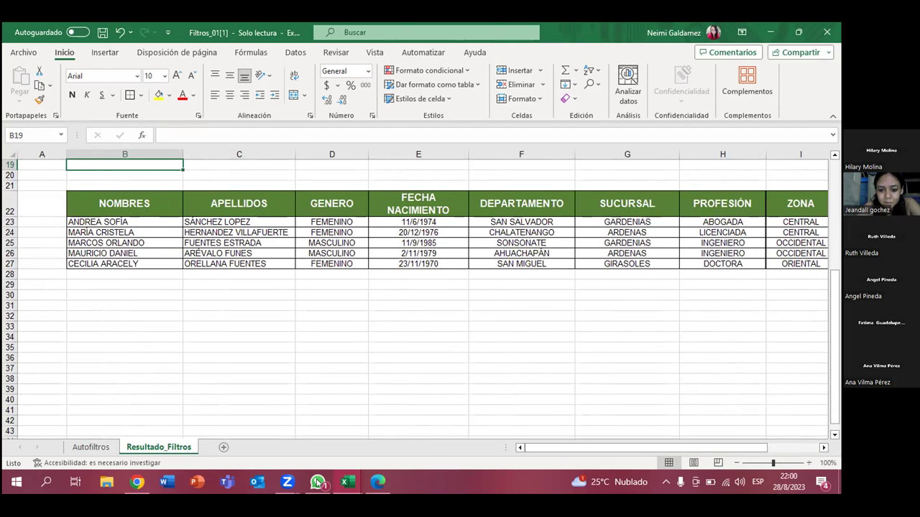
pyautogui.moveTo(377, 482)
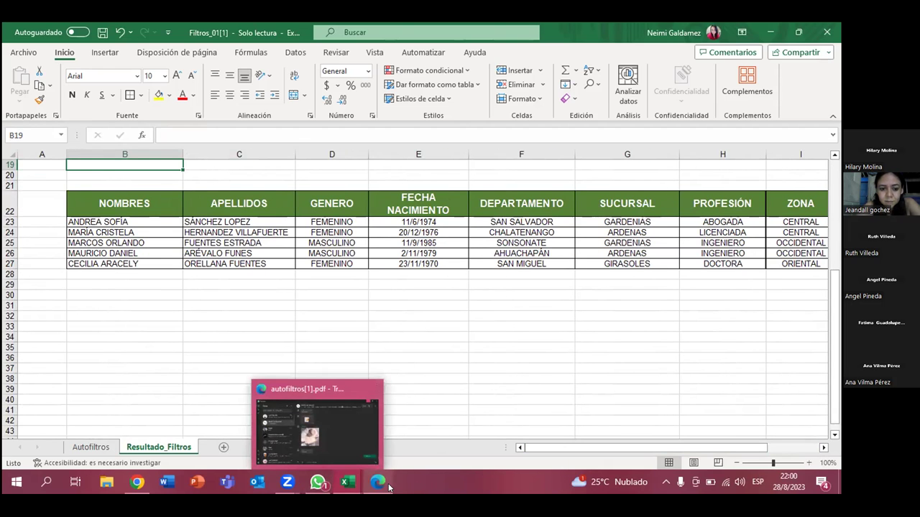
# Bring autofiltros[1].pdf forward in Edge and scroll up through the exercise list
pyautogui.click(388, 488)
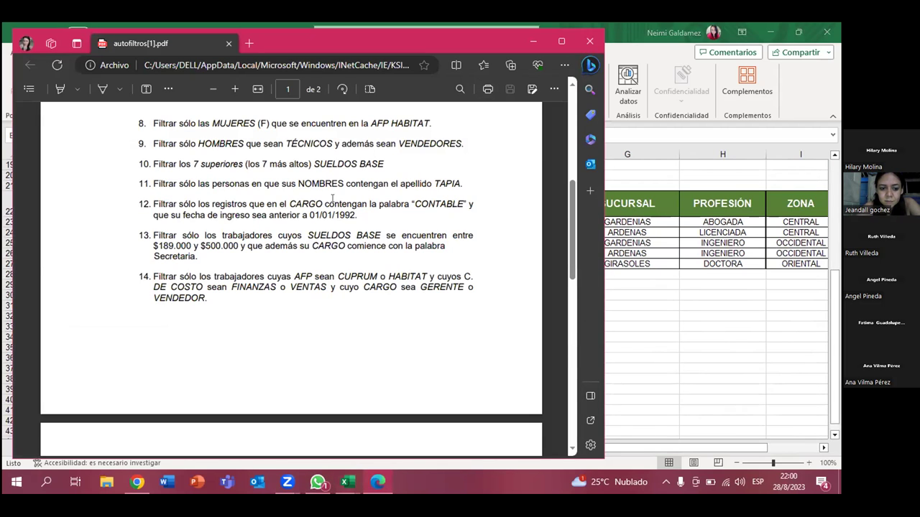
pyautogui.scroll(2, 332, 198)
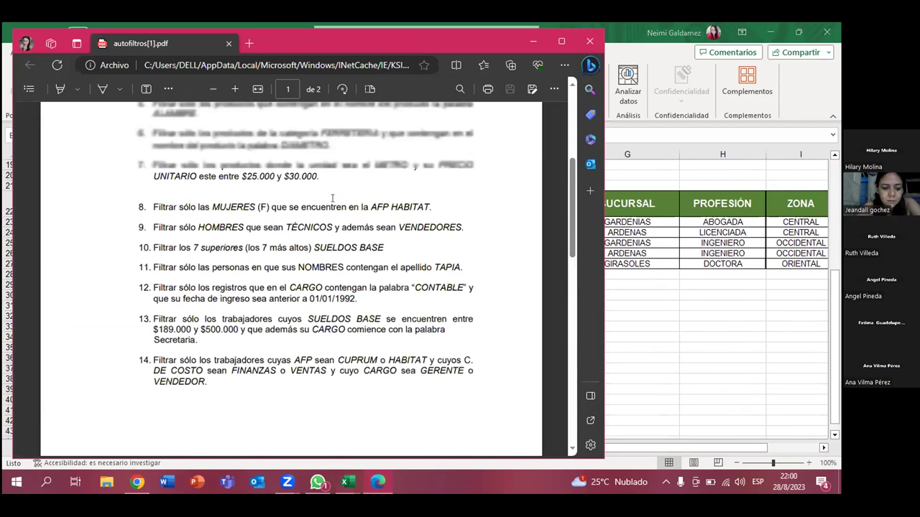
pyautogui.scroll(6, 333, 198)
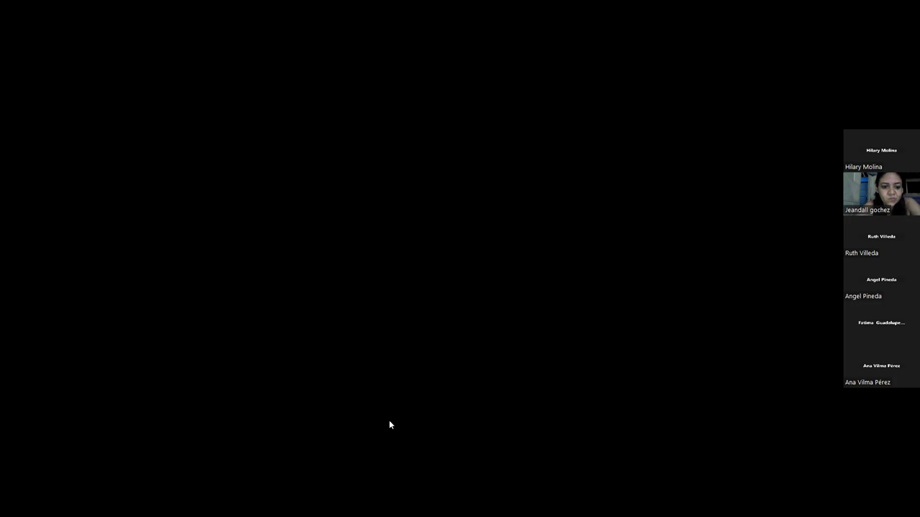
pyautogui.hotkey('alt', 'Tab')
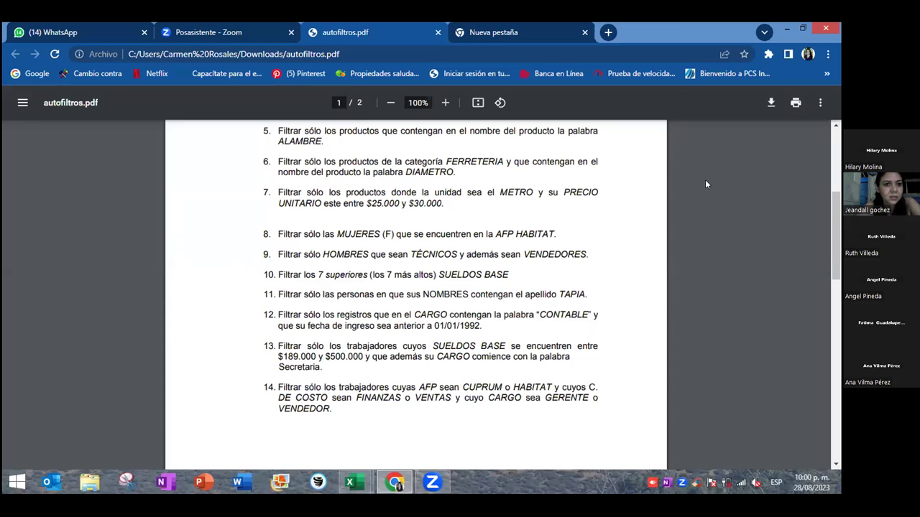
# Turn on AutoFilter for the Ejercicio 14 personnel table with Ctrl+Shift+L, checking exercise 14 in the PDF
pyautogui.hotkey('alt', 'Tab')
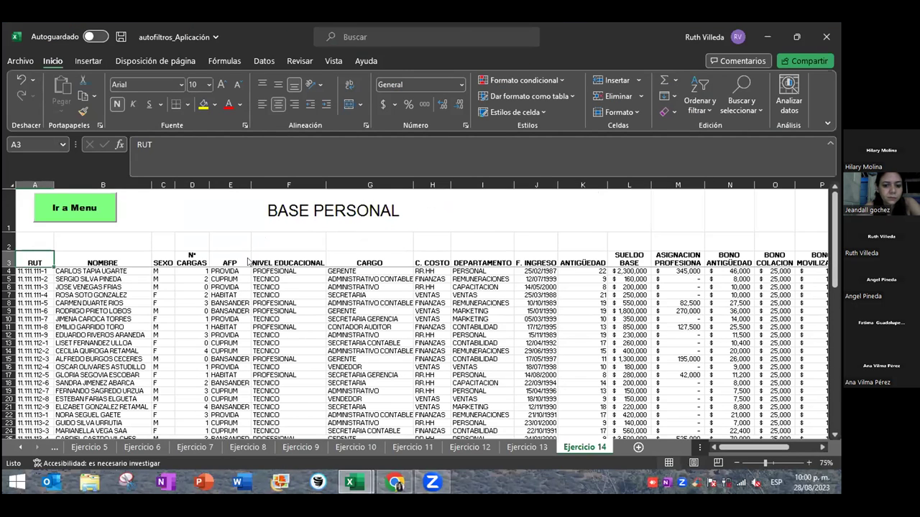
pyautogui.hotkey('ctrl', 'shift', 'l')
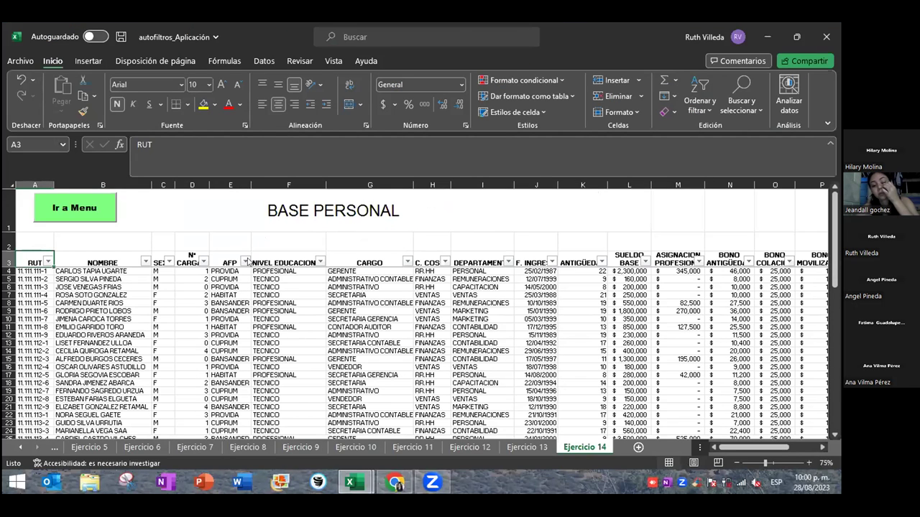
pyautogui.hotkey('alt', 'Tab')
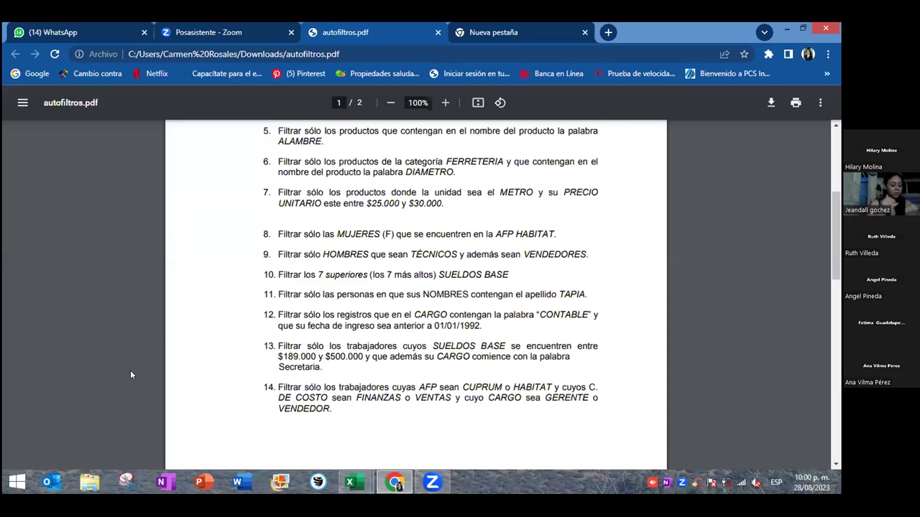
pyautogui.hotkey('alt', 'Tab')
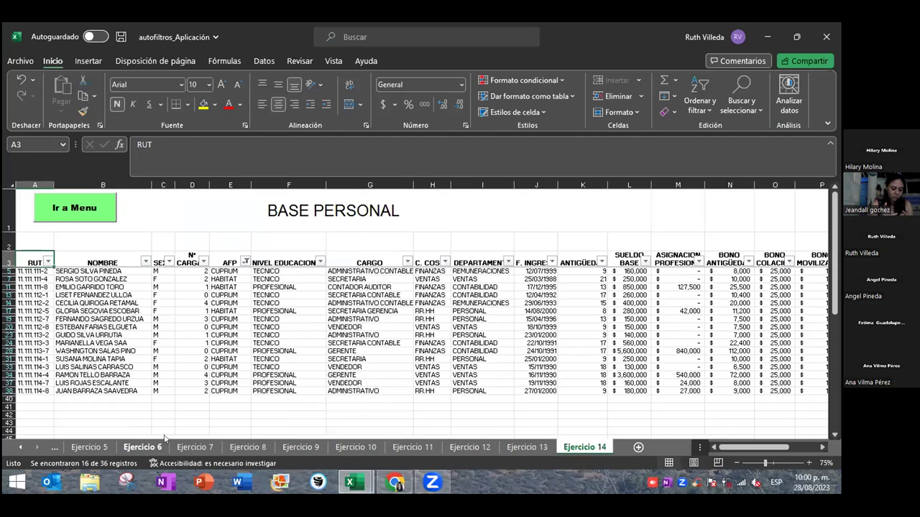
pyautogui.click(409, 483)
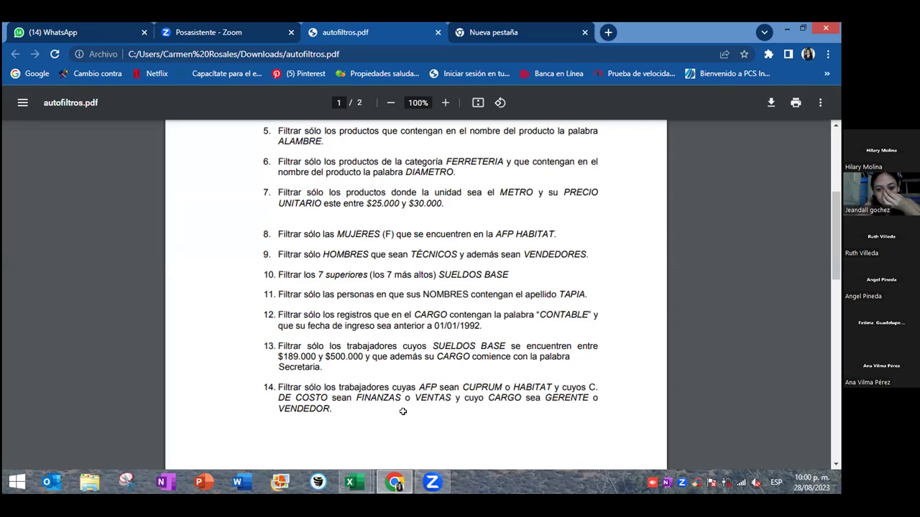
pyautogui.hotkey('alt', 'Tab')
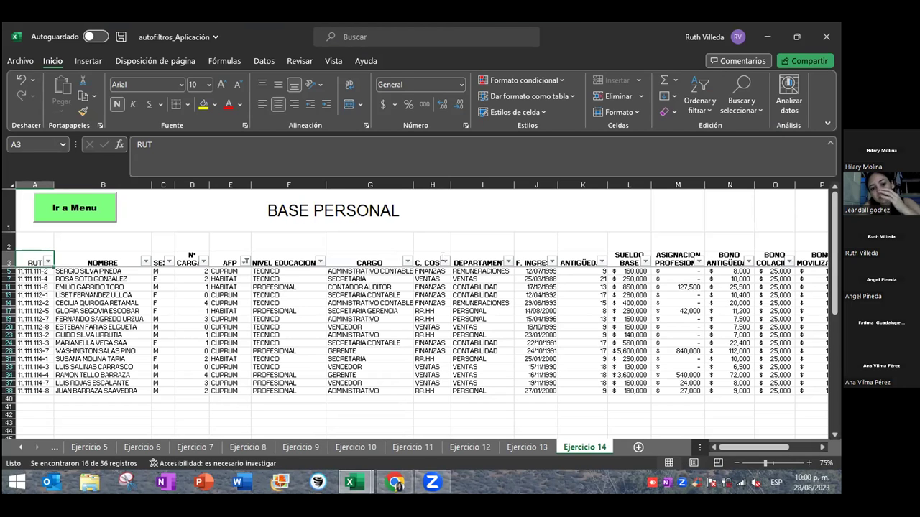
pyautogui.hotkey('alt', 'Tab')
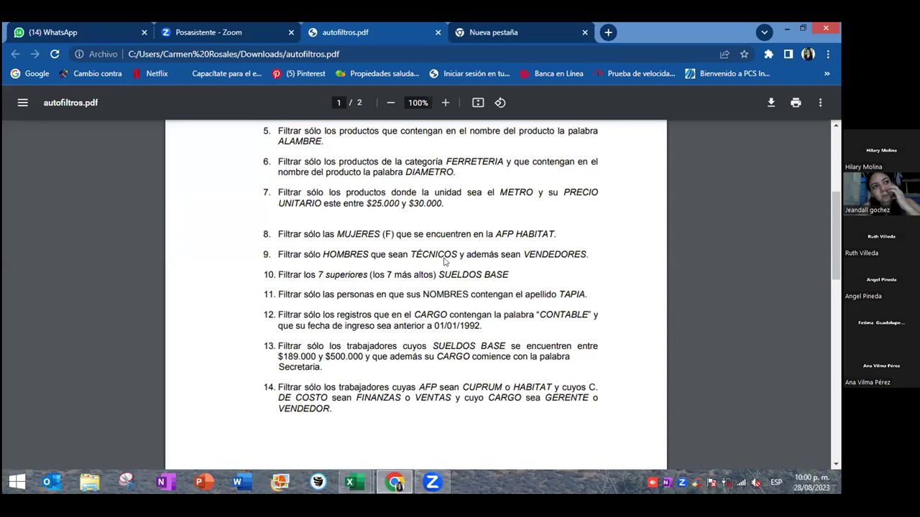
pyautogui.hotkey('alt', 'Tab')
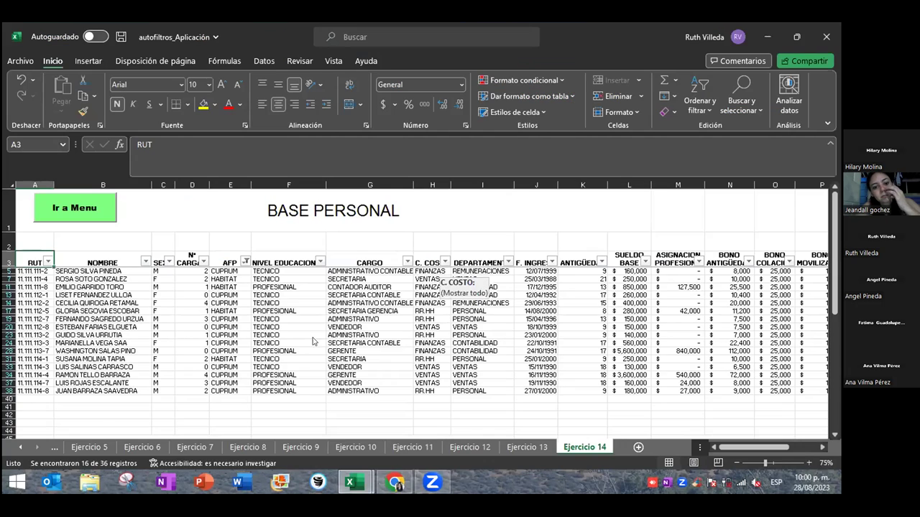
# Filter C. COSTO to exclude RR.HH, leaving FINANZAS and VENTAS (11 of 36 records)
pyautogui.click(446, 262)
pyautogui.click(320, 364)
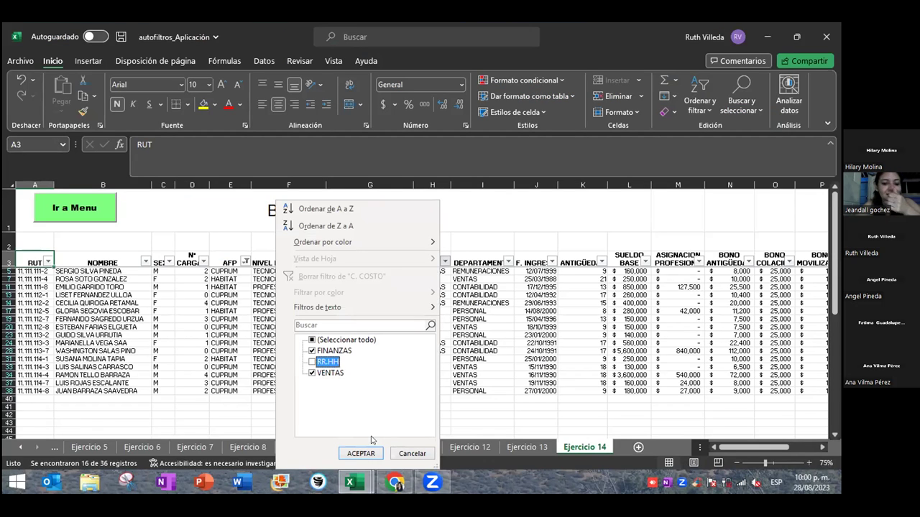
pyautogui.click(361, 453)
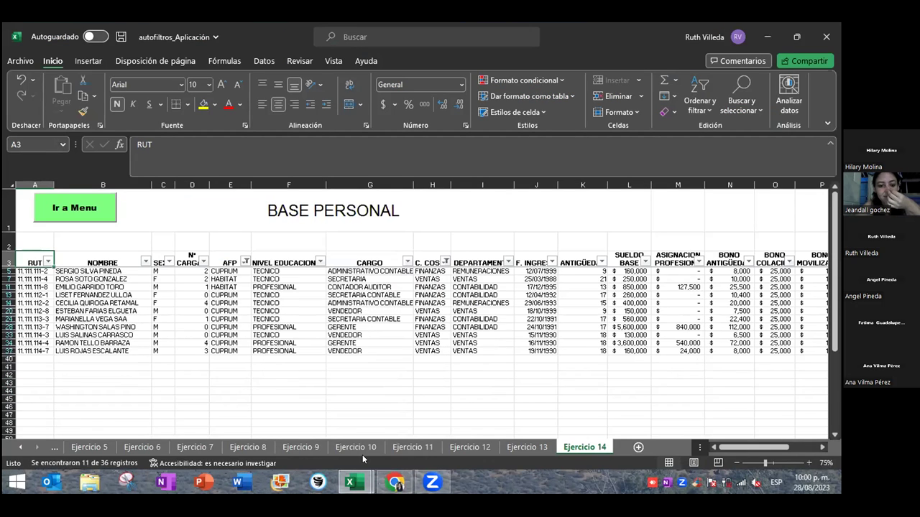
pyautogui.hotkey('alt', 'Tab')
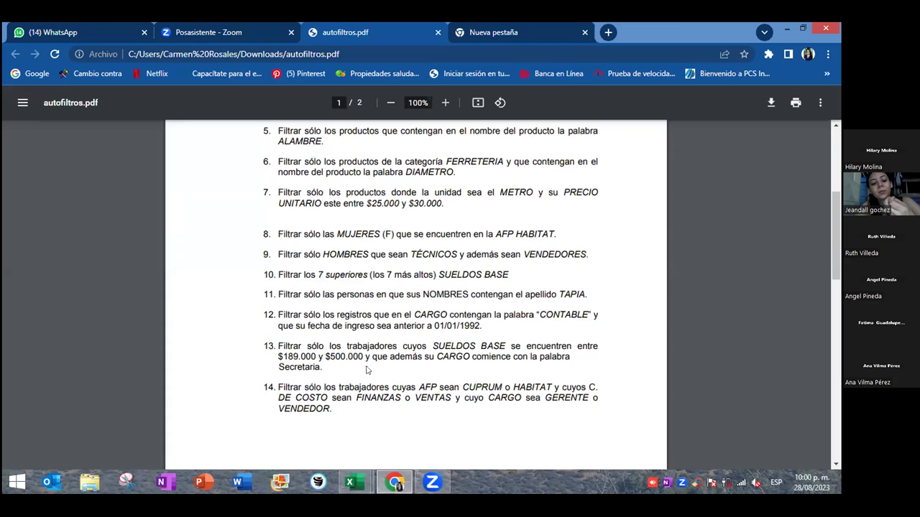
pyautogui.hotkey('alt', 'Tab')
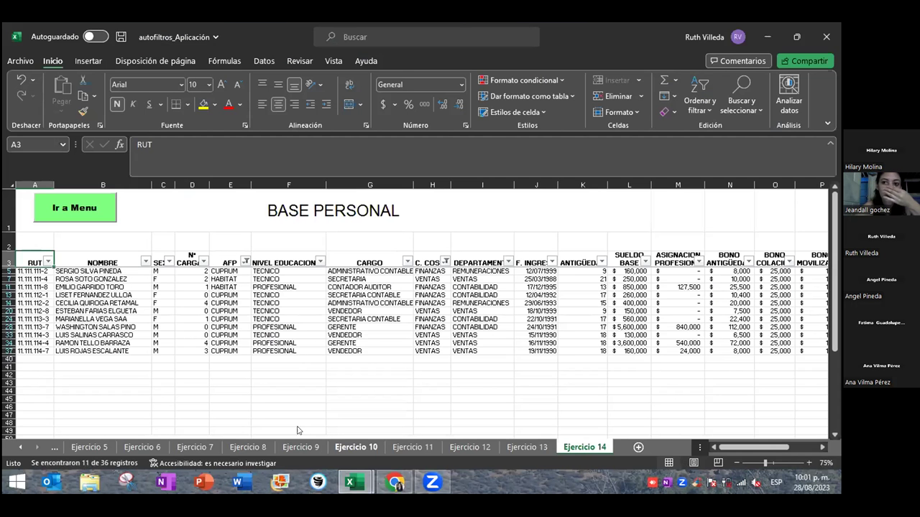
# Filter CARGO to GERENTE and VENDEDOR by unticking SECRETARIA and SECRETARIA CONTABLE
pyautogui.click(407, 262)
pyautogui.click(273, 384)
pyautogui.click(274, 395)
pyautogui.press('Return')
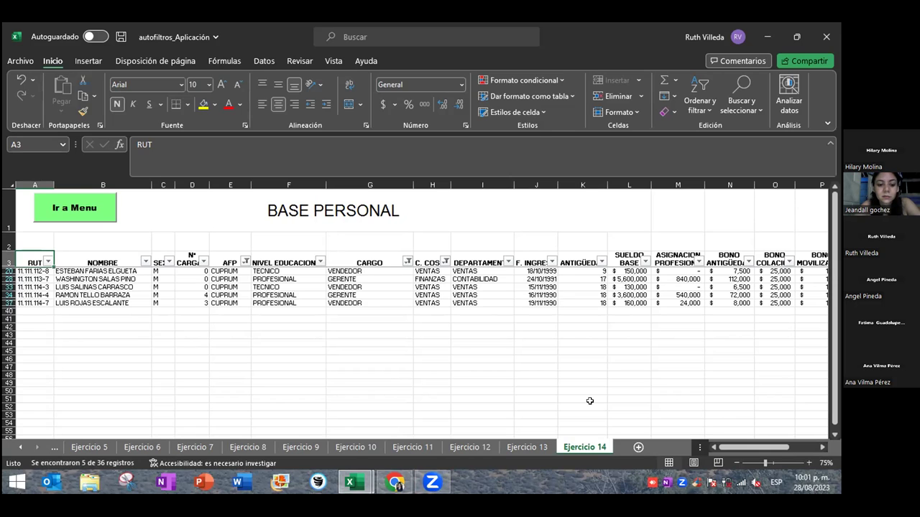
# Preview the two open Excel workbooks, then switch to the Zoom meeting
pyautogui.click(352, 493)
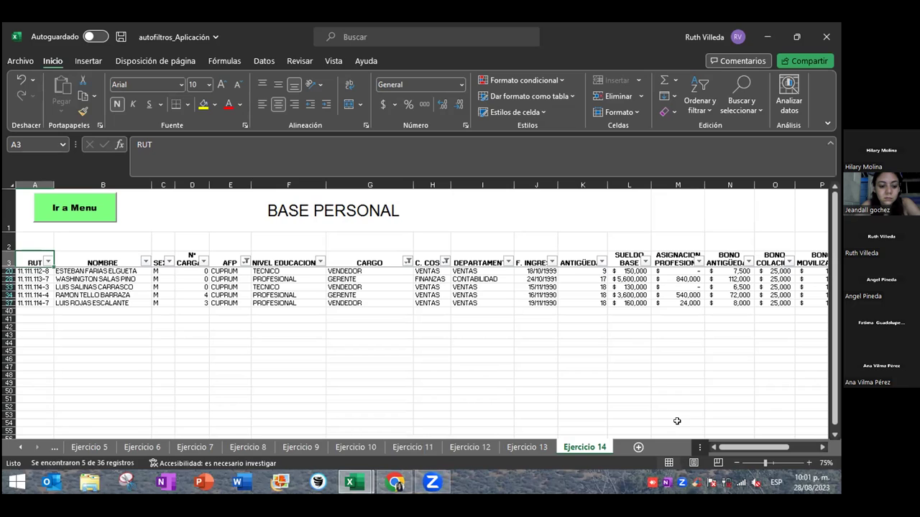
pyautogui.click(350, 491)
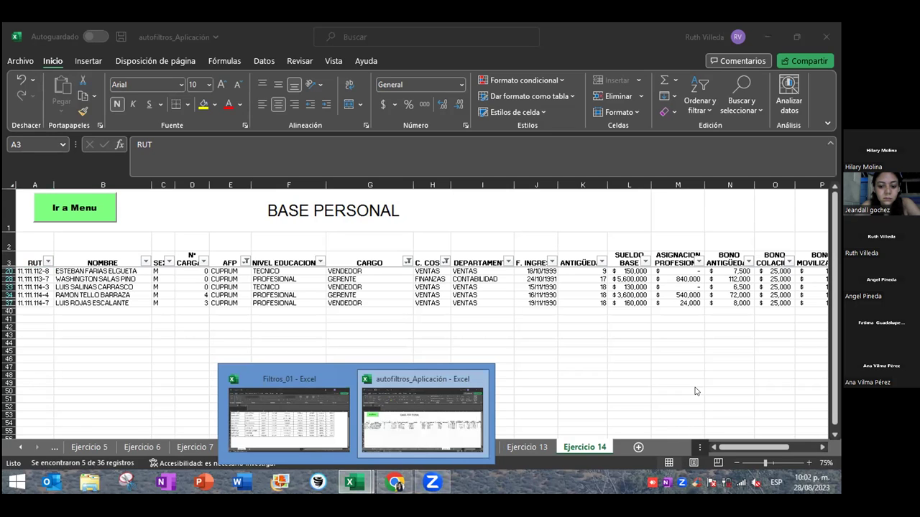
pyautogui.click(435, 482)
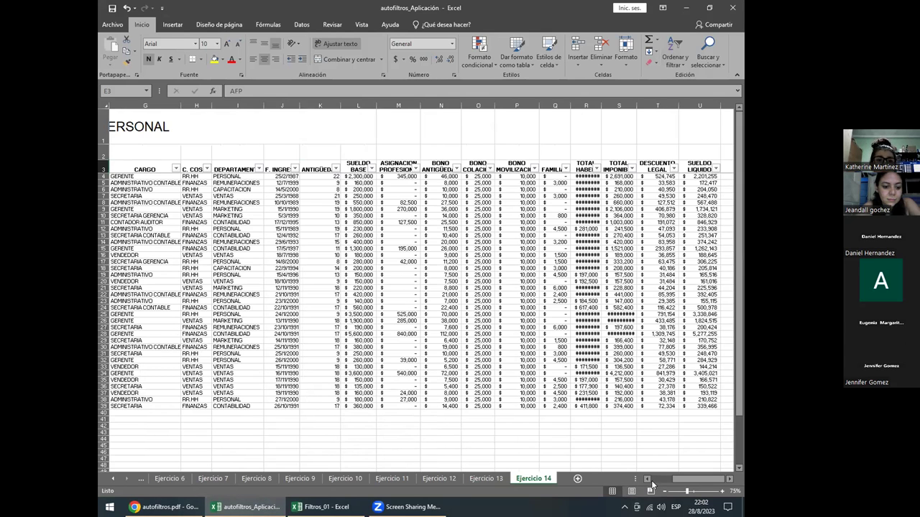
# Filter the C. COSTO column to FINANZAS only
pyautogui.hscroll(-2, 311, 194)
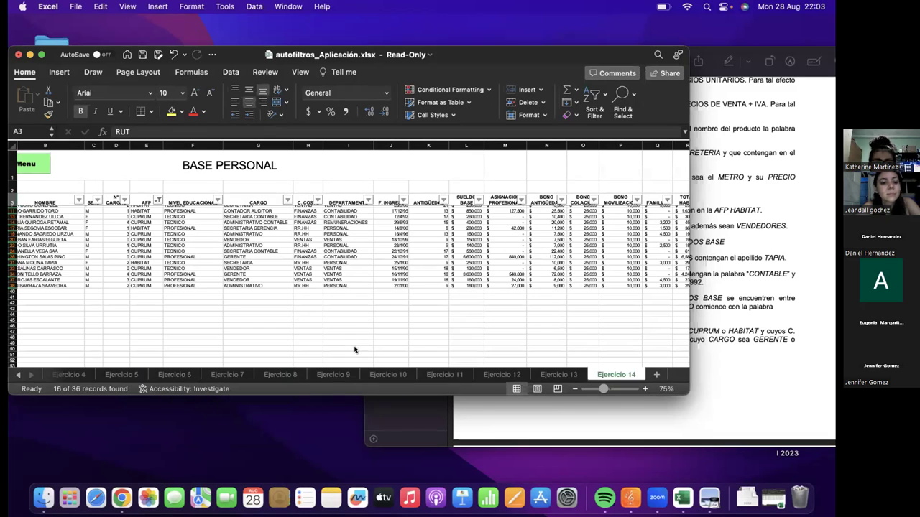
pyautogui.click(317, 201)
pyautogui.click(354, 348)
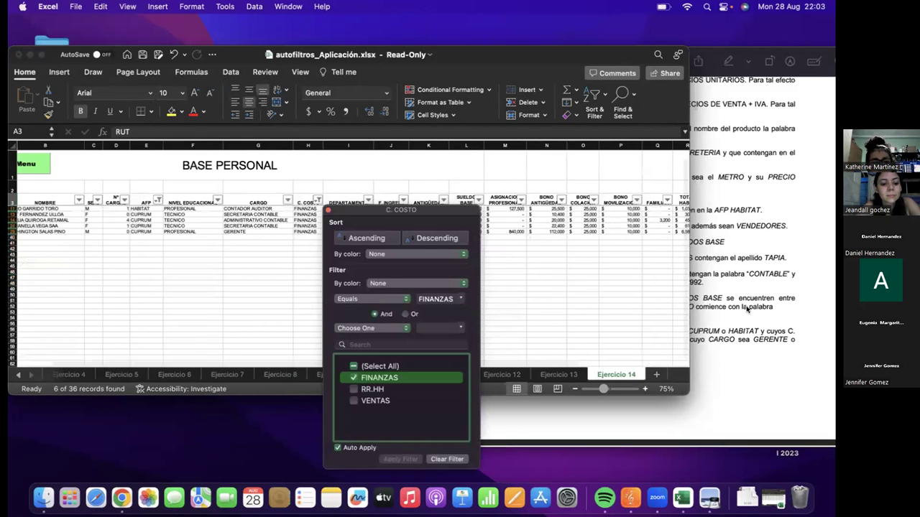
pyautogui.press('super+Tab')
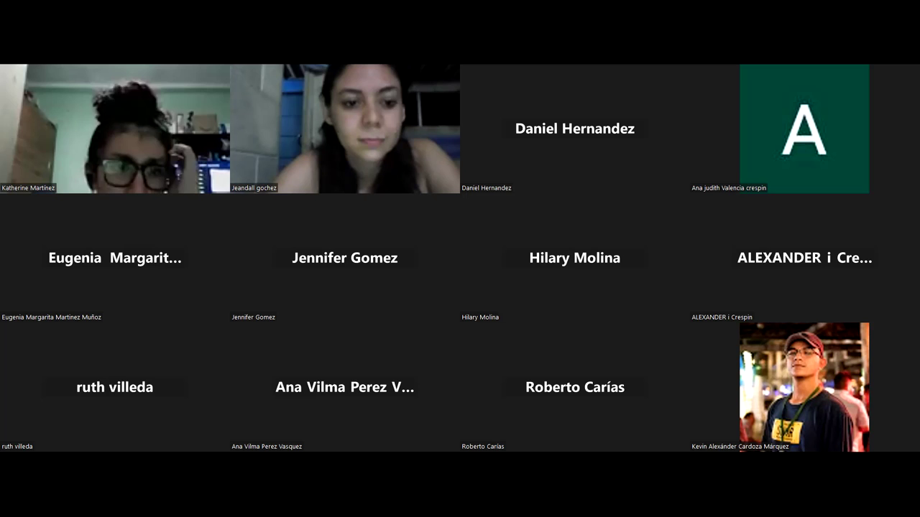